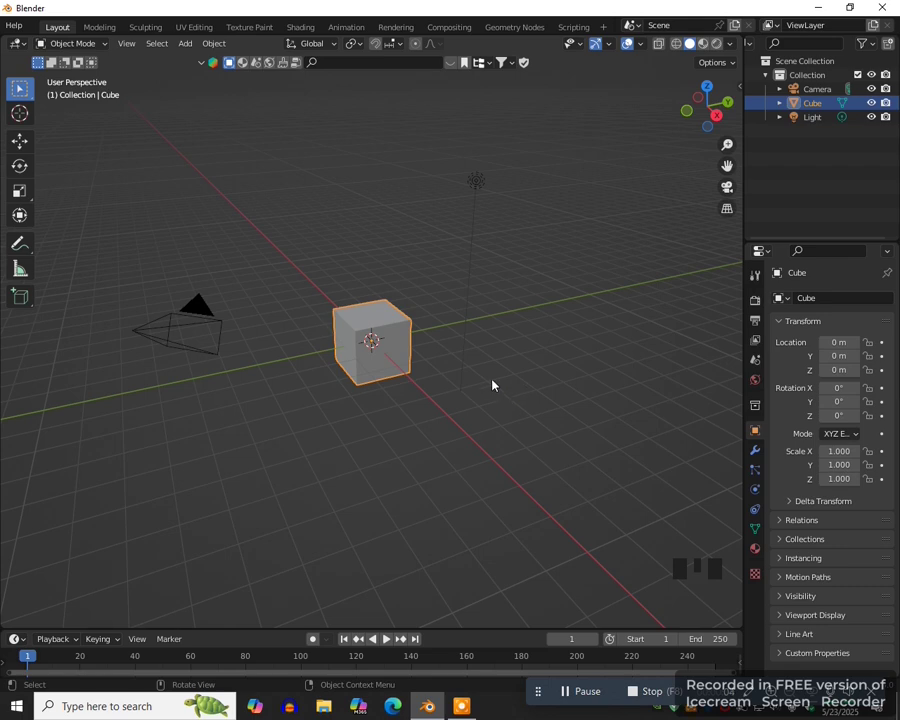
# - Delete the default cube and add a mesh cylinder in front view
pyautogui.press('KP_1')
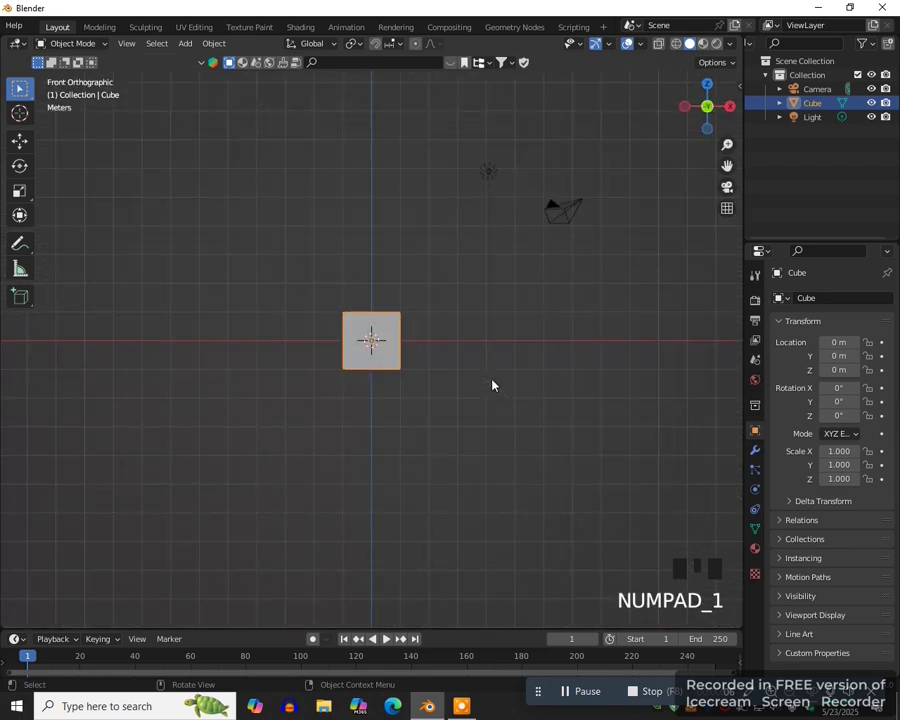
pyautogui.press('Delete')
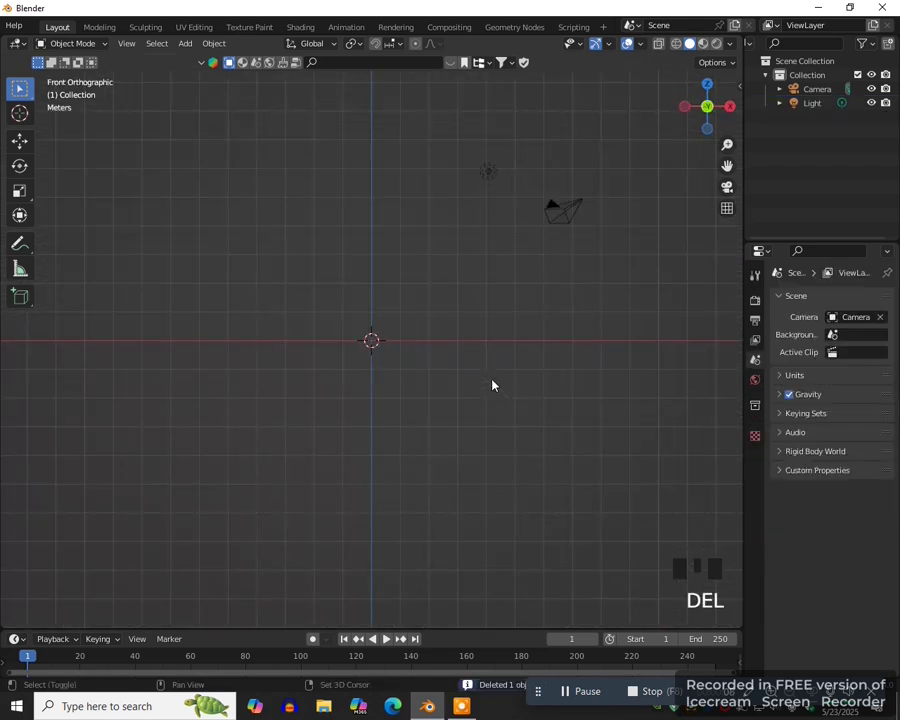
pyautogui.hotkey('shift', 'a')
pyautogui.click(553, 450)
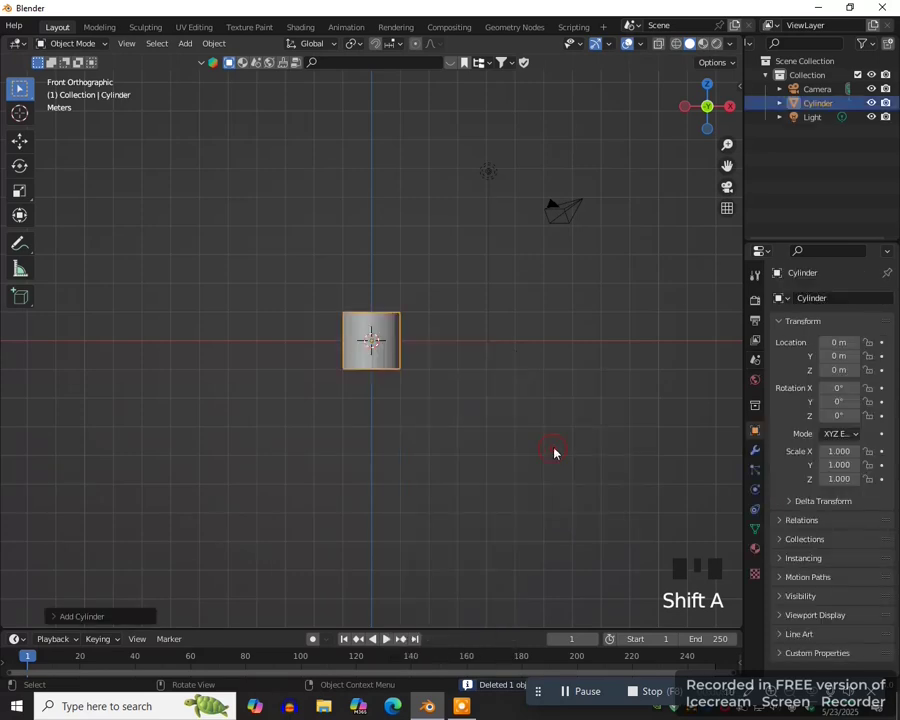
pyautogui.scroll(6, 543, 408)
# - In Edit Mode with wireframe shading, scale the whole cylinder mesh to 0.5 along Z
pyautogui.press('Tab')
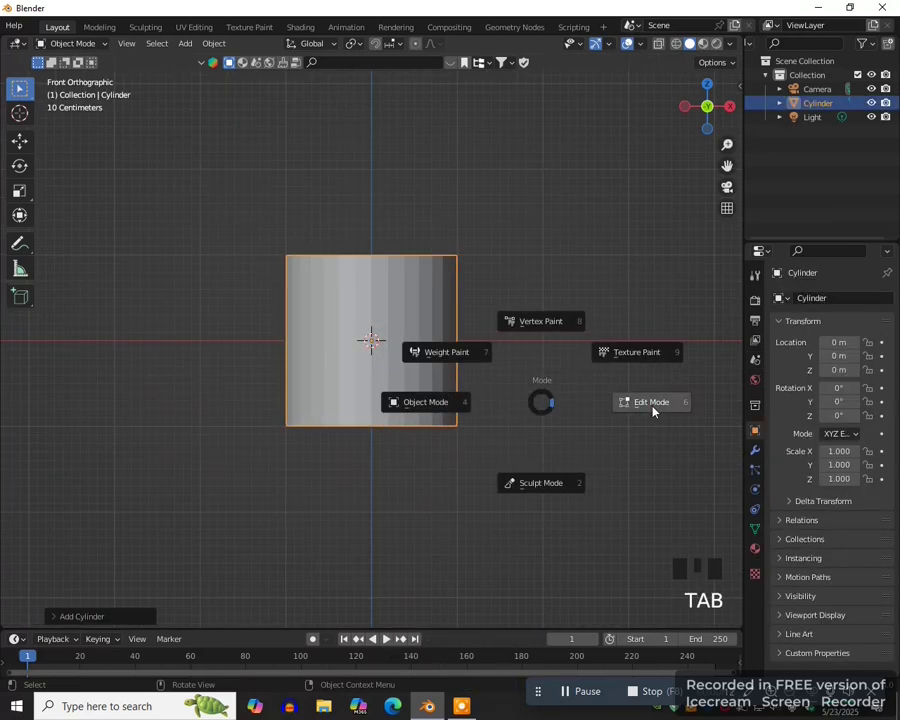
pyautogui.press('z')
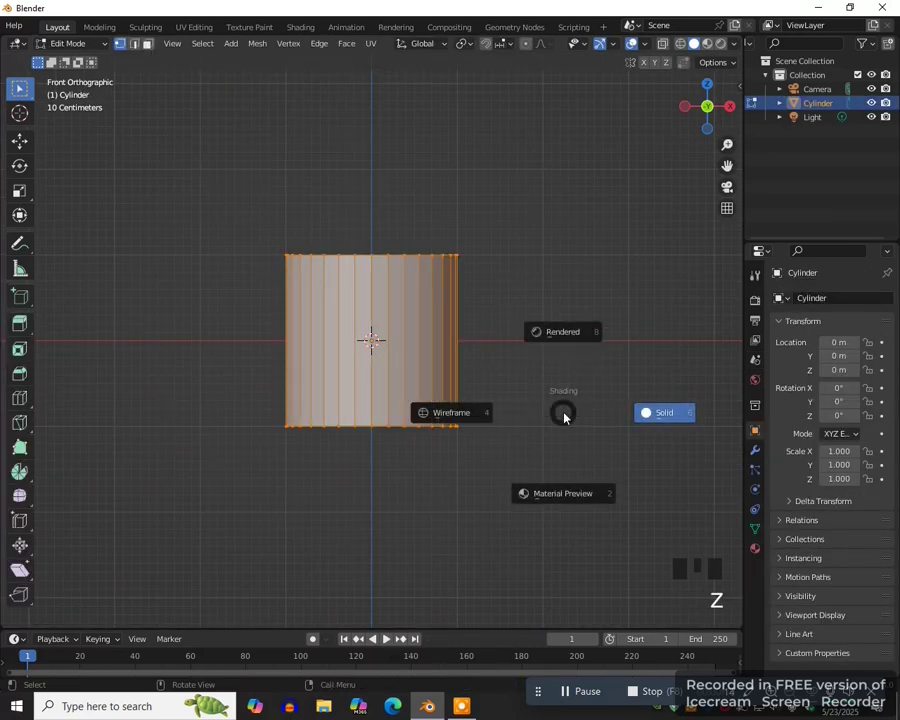
pyautogui.press('4')
pyautogui.write('sz')
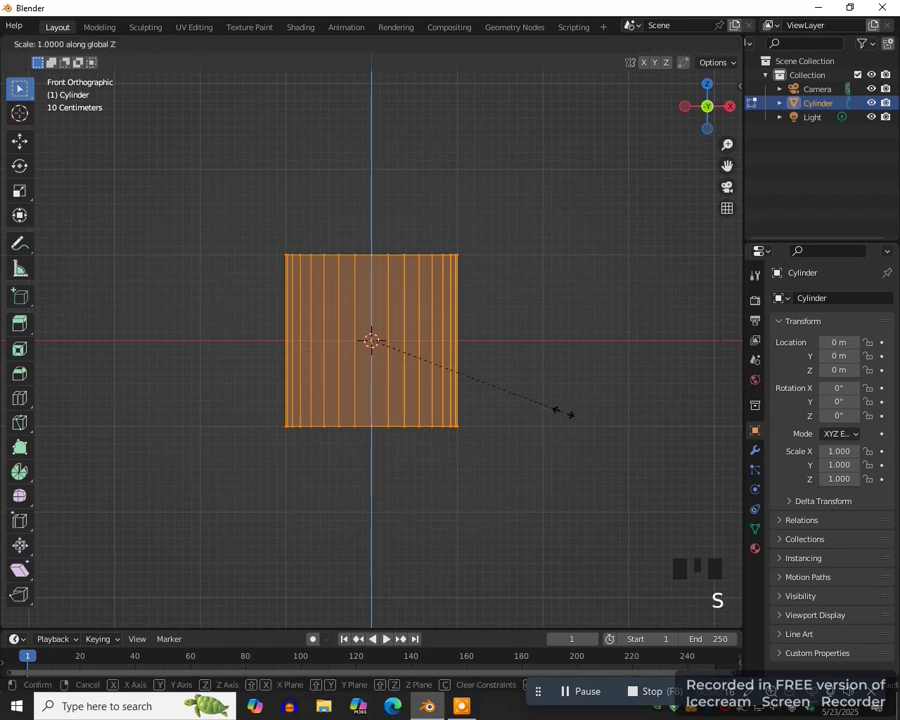
pyautogui.write('.5')
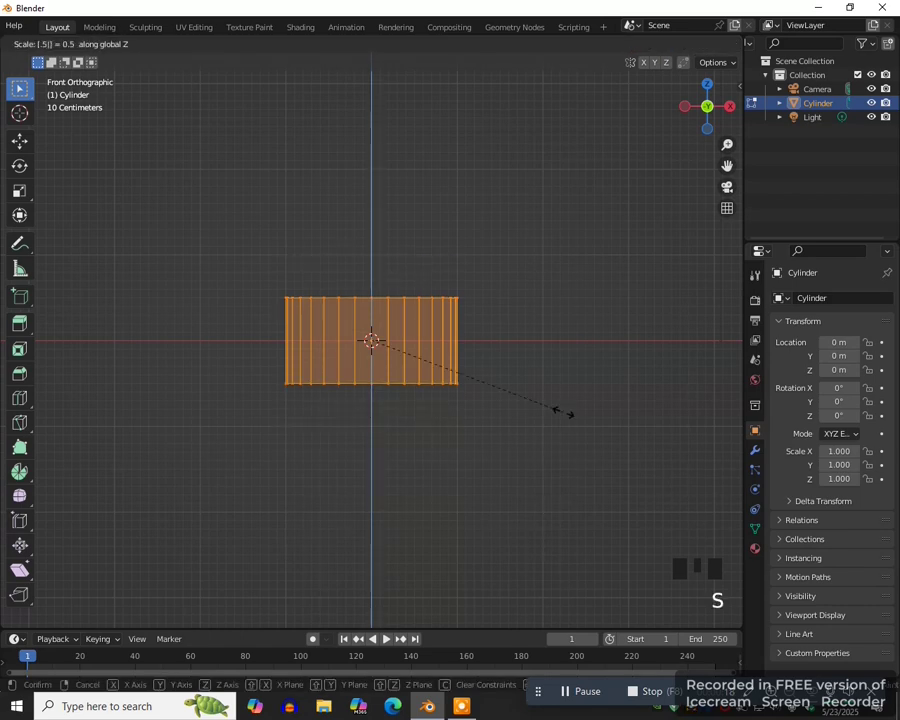
pyautogui.click(566, 411)
# - Scale the cylinder's bottom ring of vertices down to roughly a third of its width to taper the body
pyautogui.moveTo(258, 364); pyautogui.dragTo(560, 431)
pyautogui.press('s')
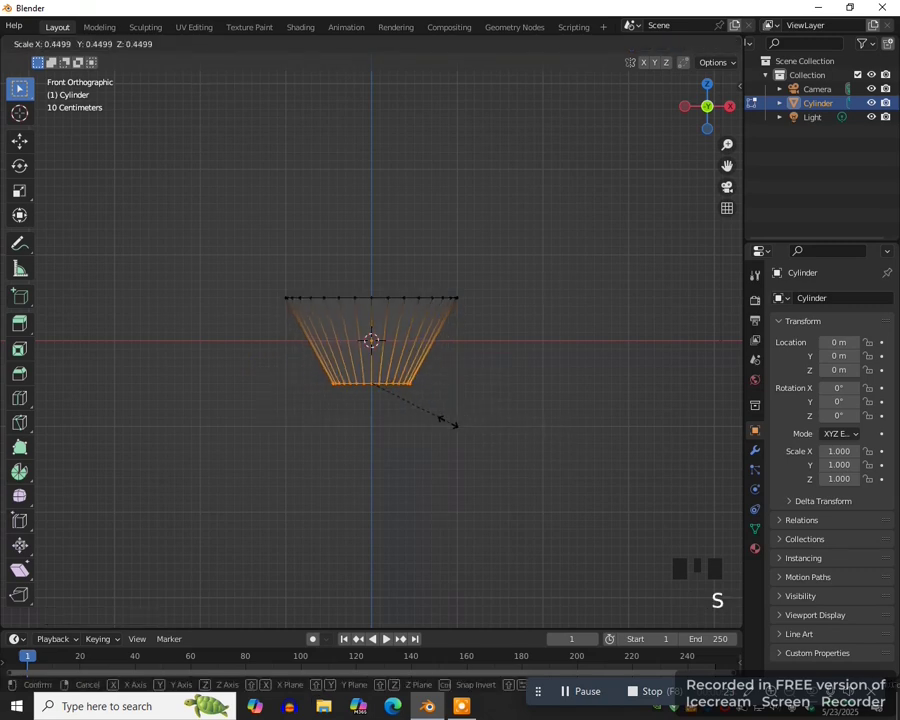
pyautogui.click(426, 351)
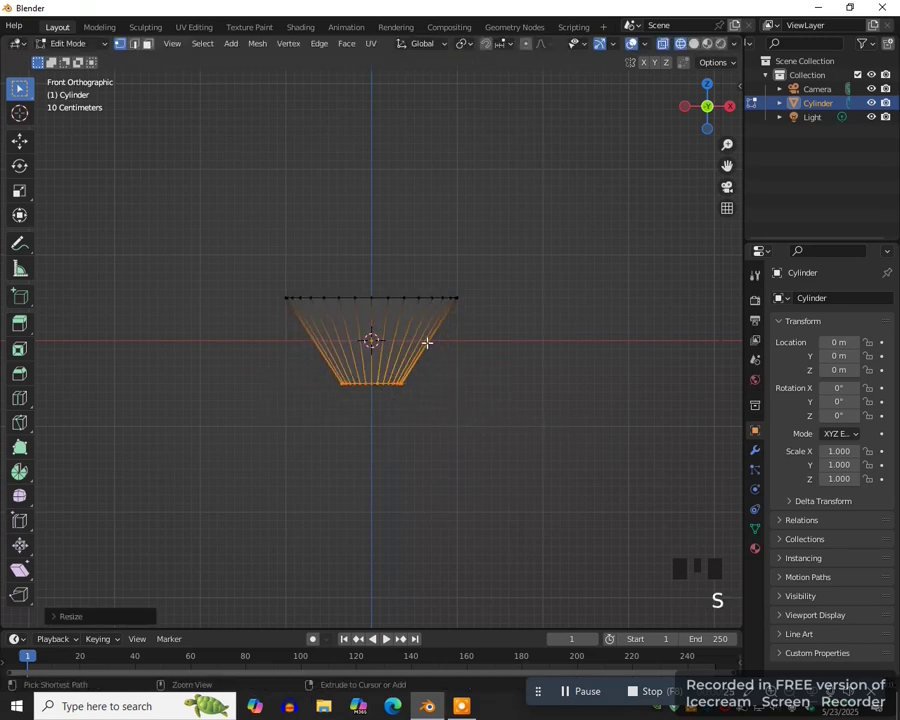
# - Add three horizontal loop cuts around the tapered body and scale them outward slightly to round the sides
pyautogui.hotkey('ctrl', 'r')
pyautogui.scroll(2, 426, 342)
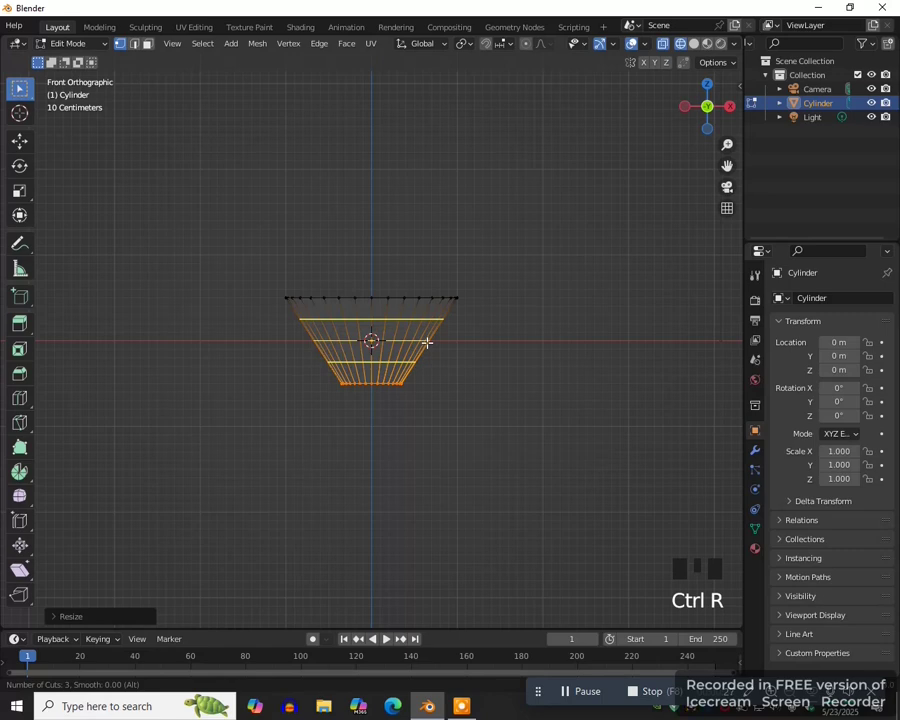
pyautogui.click(426, 342)
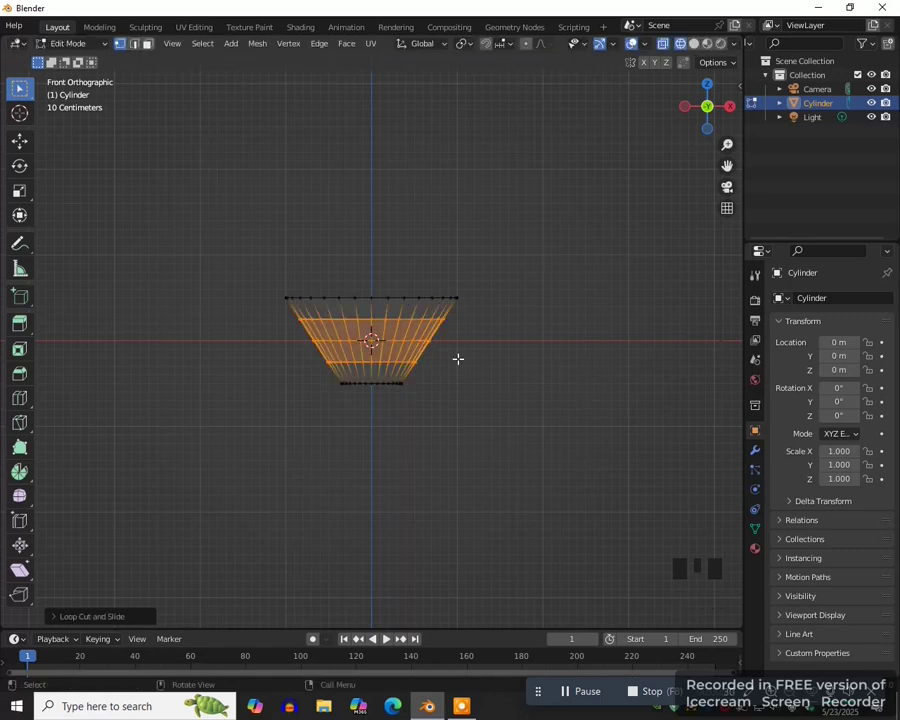
pyautogui.press('s')
pyautogui.click(468, 367)
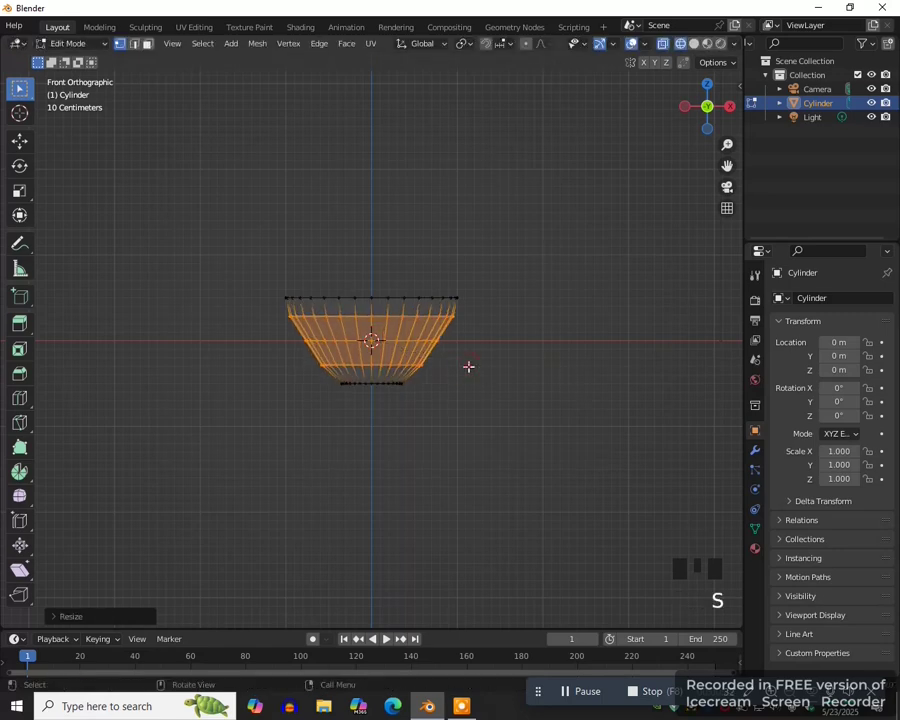
# - Select the middle edge loop and scale it up by about 1.04 to smooth the bowl's curve
pyautogui.press('2')
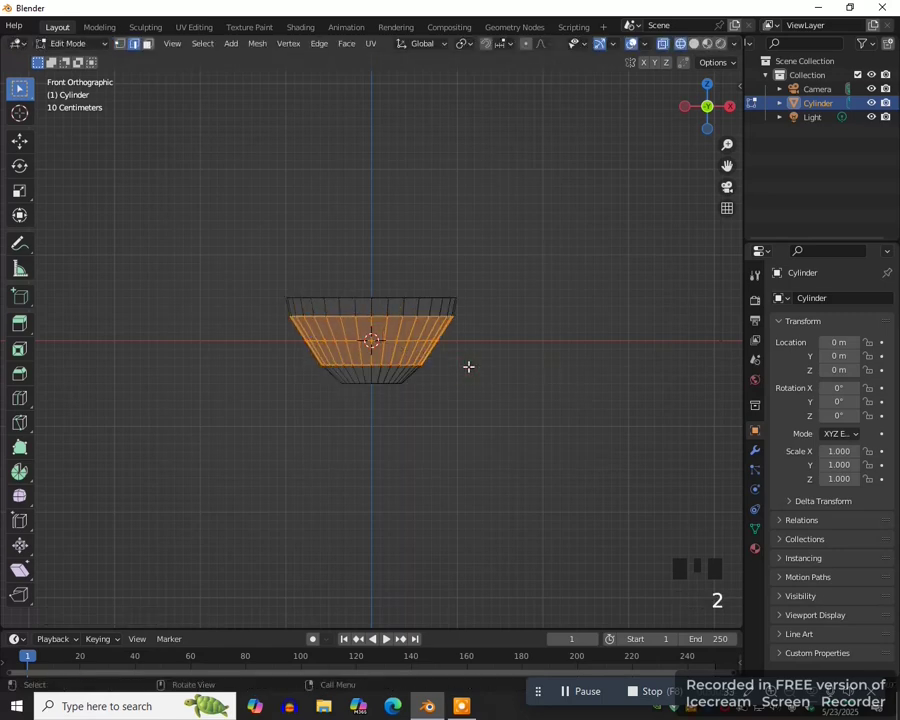
pyautogui.keyDown('alt'); pyautogui.click(404, 341); pyautogui.keyUp('alt')
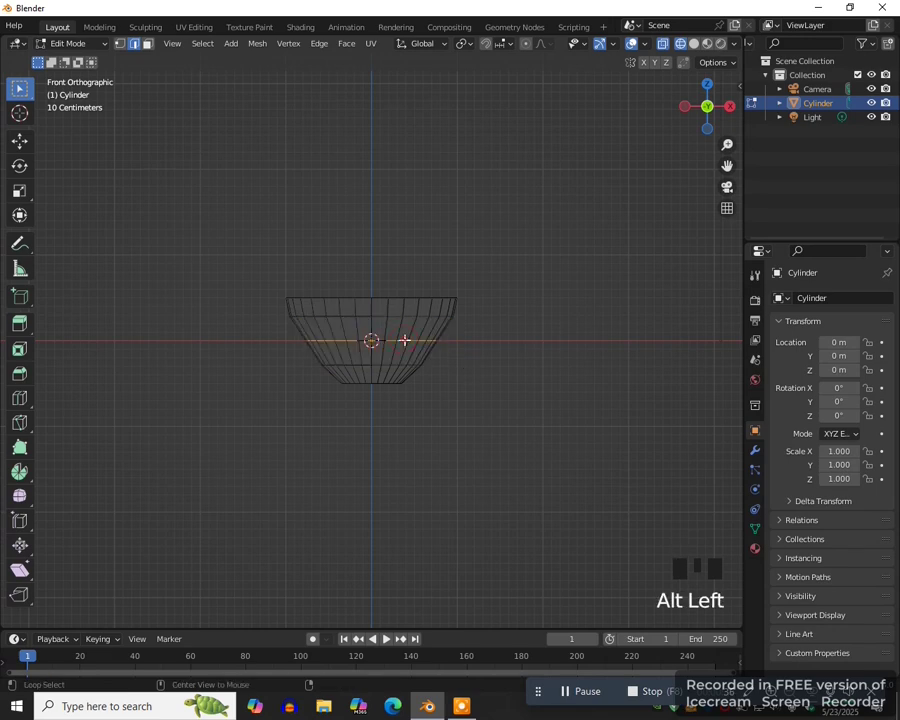
pyautogui.scroll(2, 462, 353)
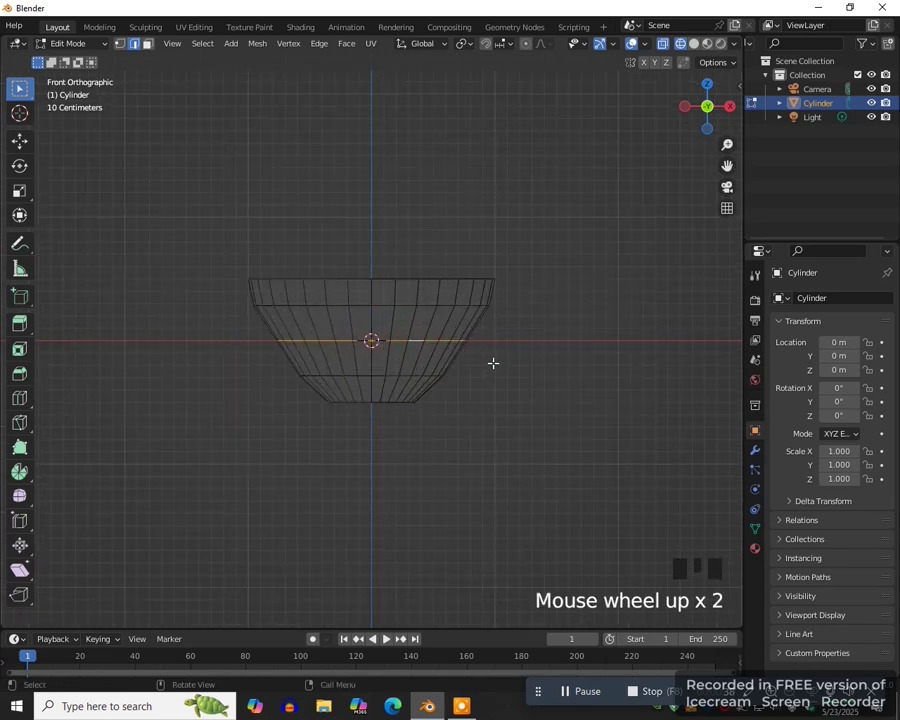
pyautogui.press('s')
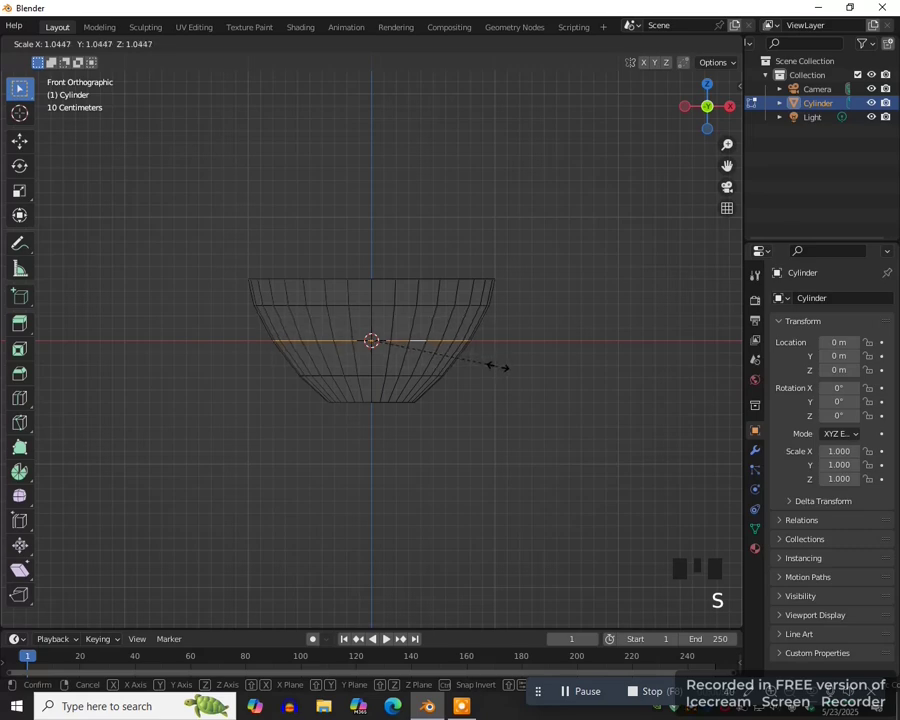
pyautogui.click(497, 367)
# - Extrude the bottom ring of vertices about 0.1 m downward to form the bowl's foot
pyautogui.press('1')
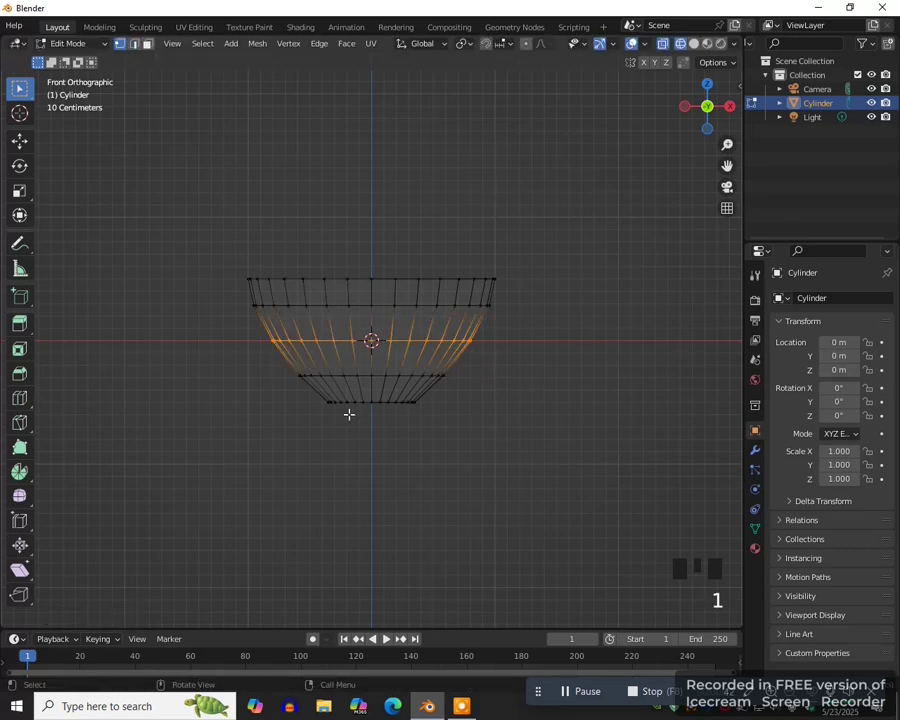
pyautogui.moveTo(316, 392); pyautogui.dragTo(458, 422)
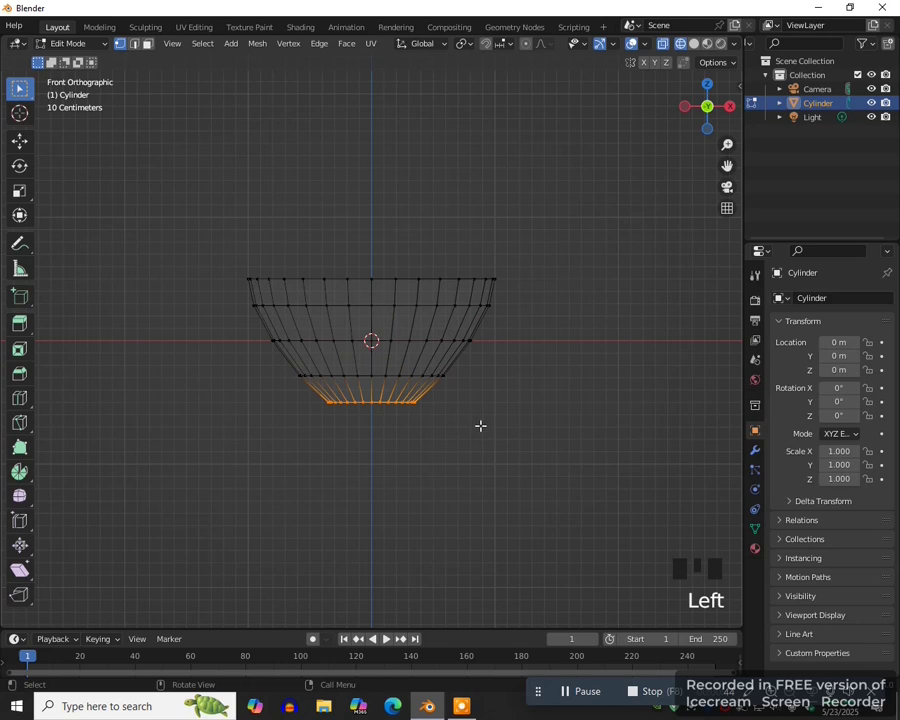
pyautogui.press('e')
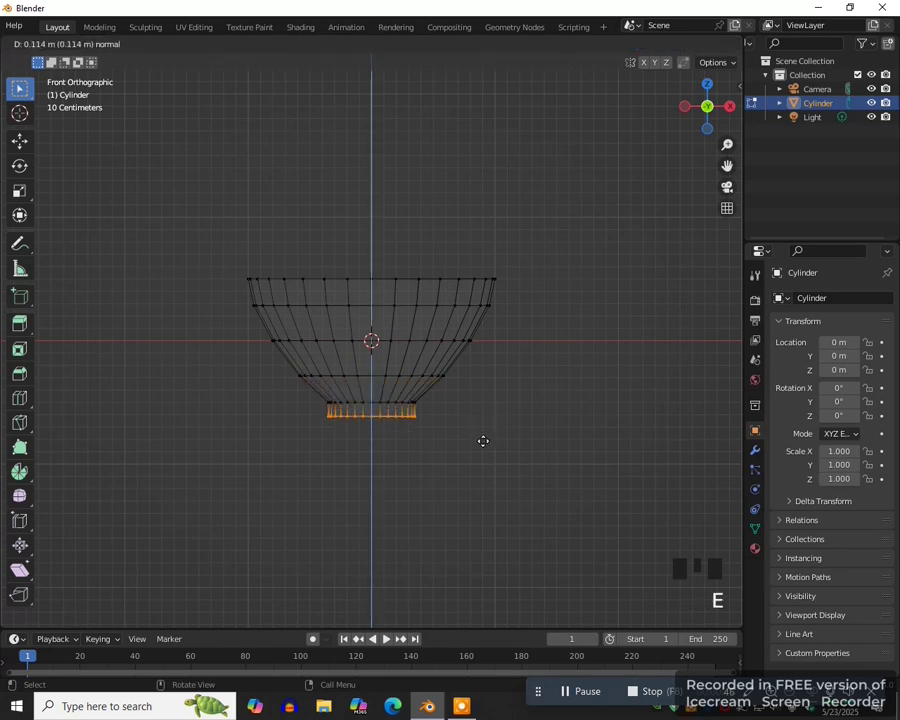
pyautogui.click(484, 441)
# - Return to solid shading and delete the top cap face to open the bowl
pyautogui.press('z')
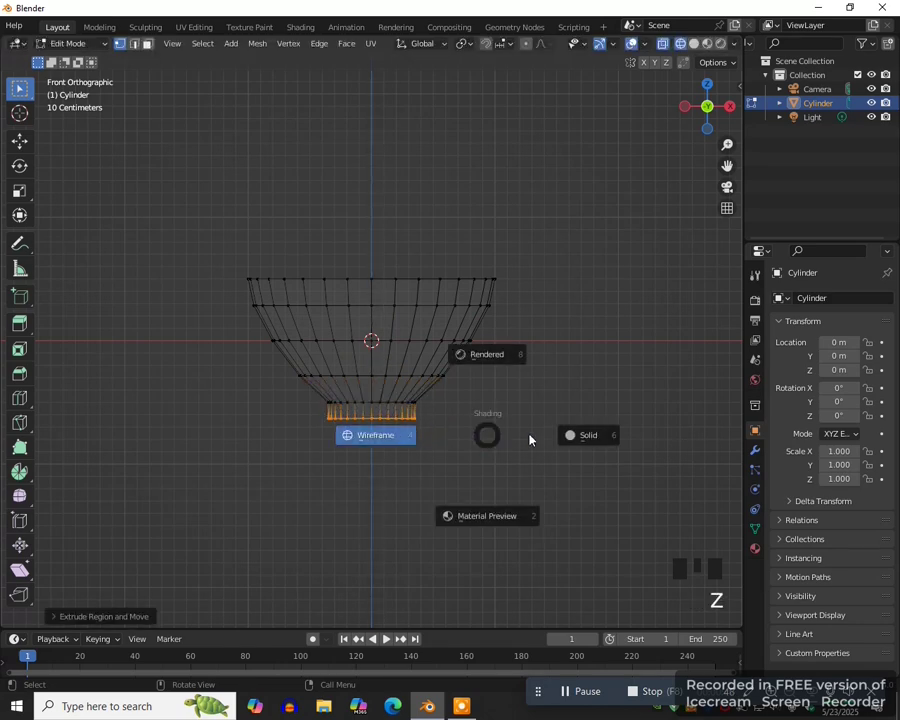
pyautogui.click(582, 433)
pyautogui.hotkey('ctrl', 'z')
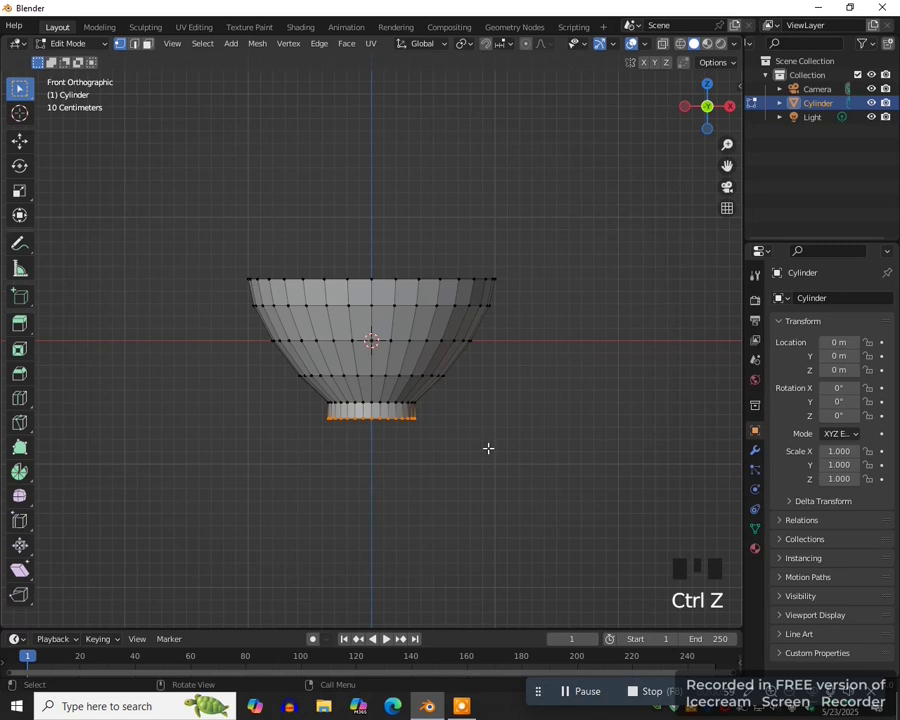
pyautogui.press('3')
pyautogui.moveTo(498, 420); pyautogui.dragTo(528, 466, button='middle')
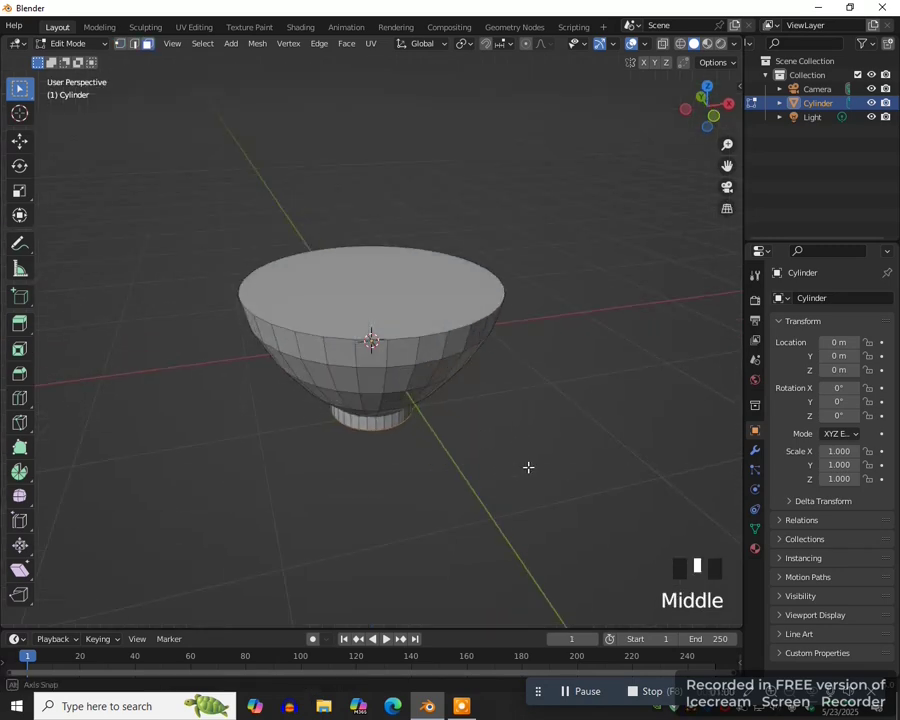
pyautogui.click(426, 313)
pyautogui.press('Delete')
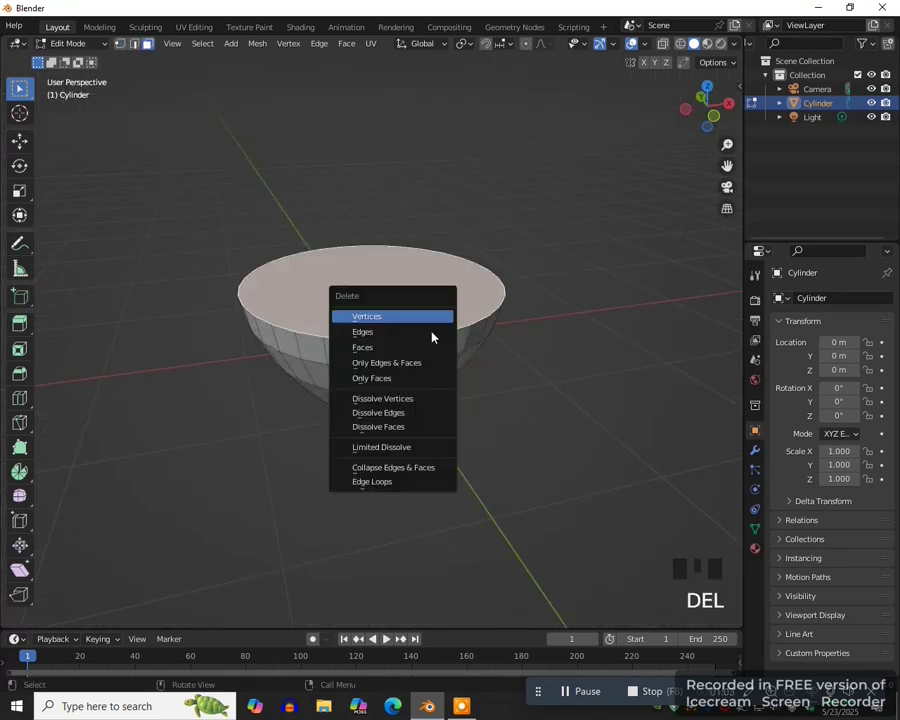
pyautogui.click(418, 347)
# - Return to Object Mode and apply Shade Smooth to the bowl
pyautogui.scroll(2, 522, 402)
pyautogui.moveTo(522, 402); pyautogui.dragTo(514, 393, button='middle')
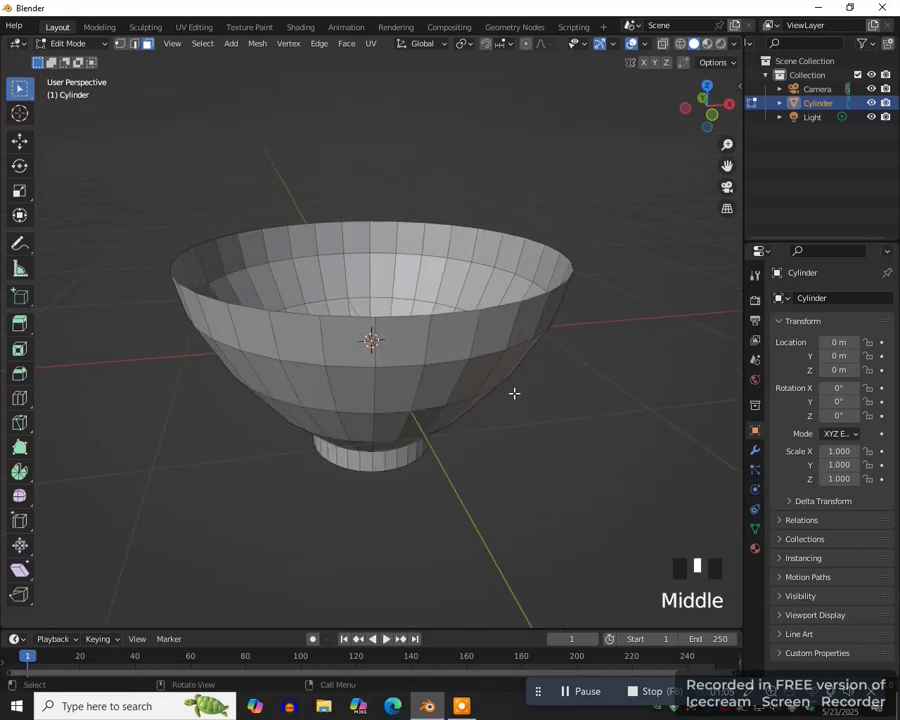
pyautogui.press('Tab')
pyautogui.click(414, 390)
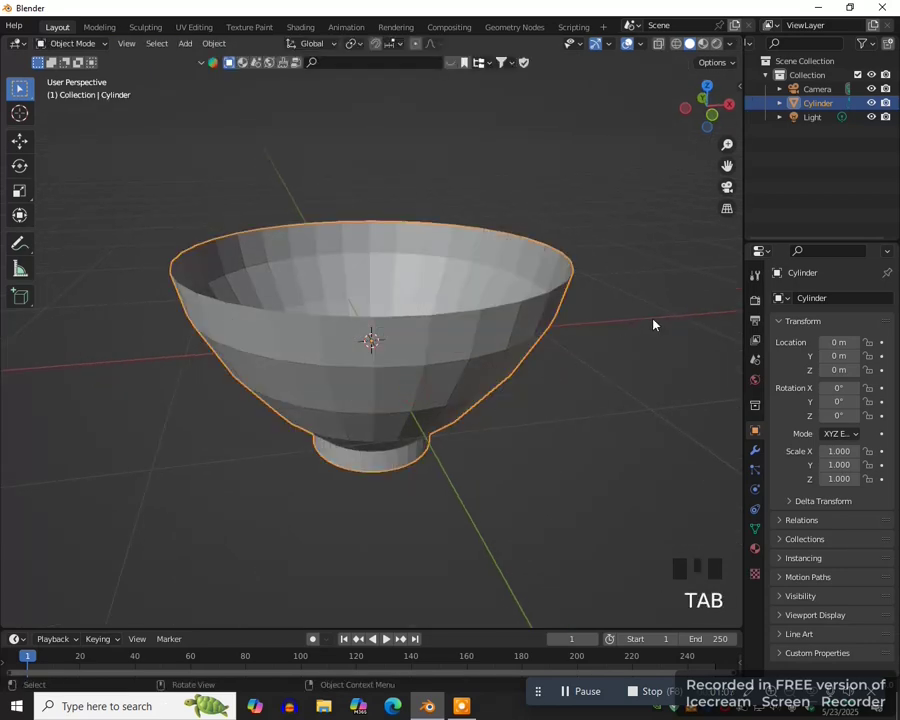
pyautogui.rightClick(653, 324)
pyautogui.click(634, 318)
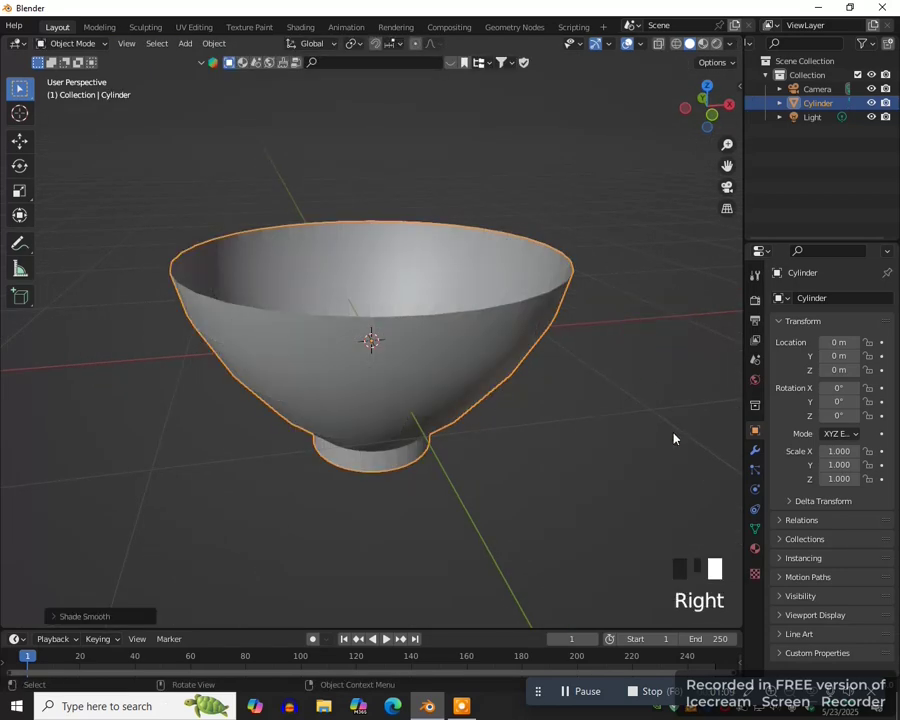
# - Add a Solidify modifier to the bowl, increase its thickness to give the wall visible depth, and apply it
pyautogui.scroll(-1, 673, 438)
pyautogui.click(755, 450)
pyautogui.click(830, 297)
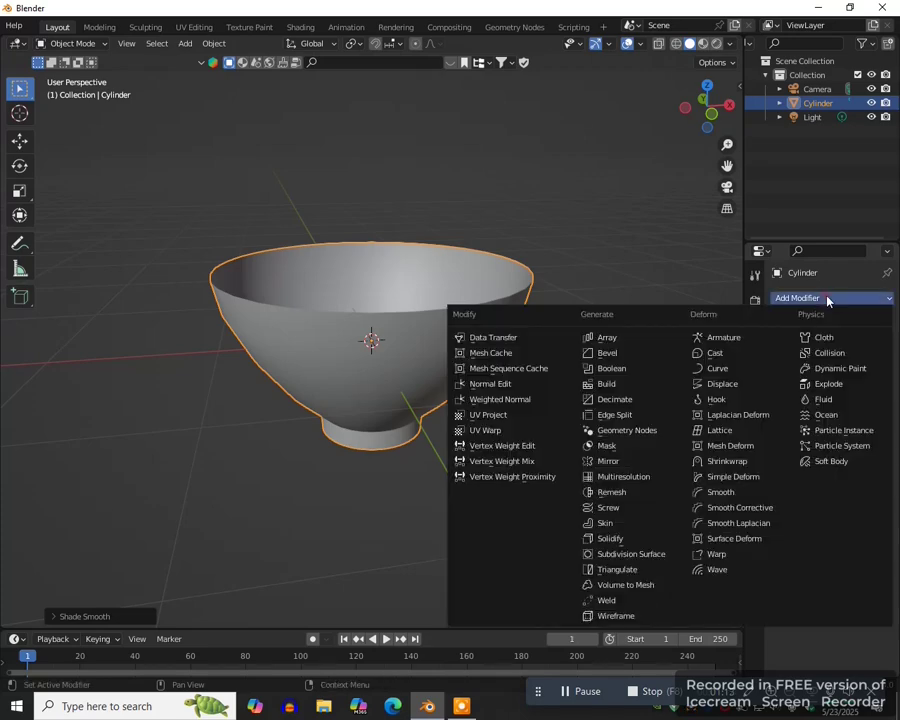
pyautogui.click(590, 540)
pyautogui.scroll(2, 872, 362)
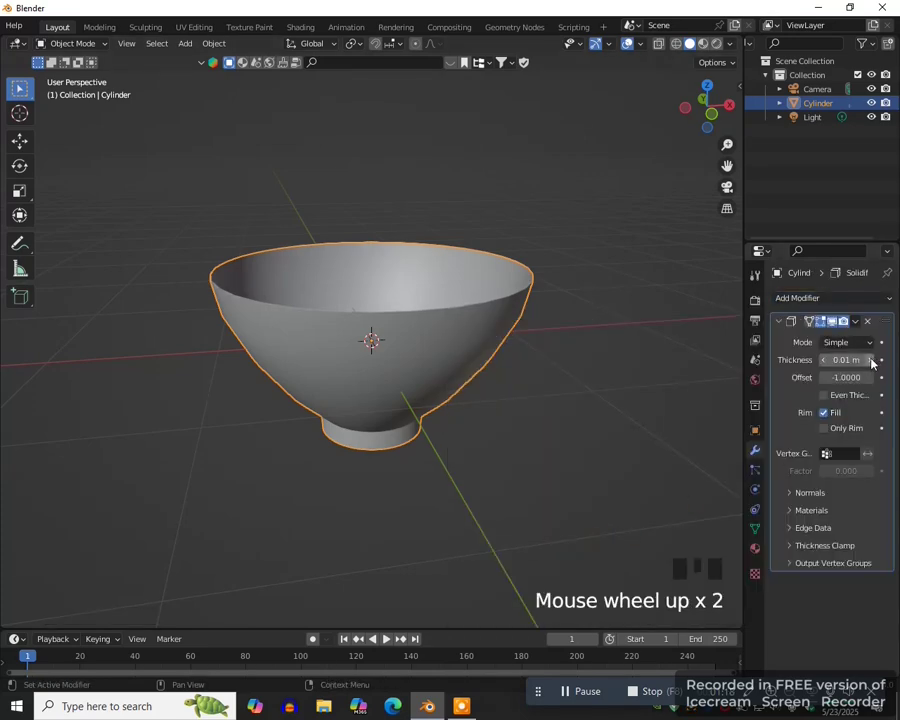
pyautogui.middleClick(872, 360)
pyautogui.click(856, 321)
pyautogui.click(815, 338)
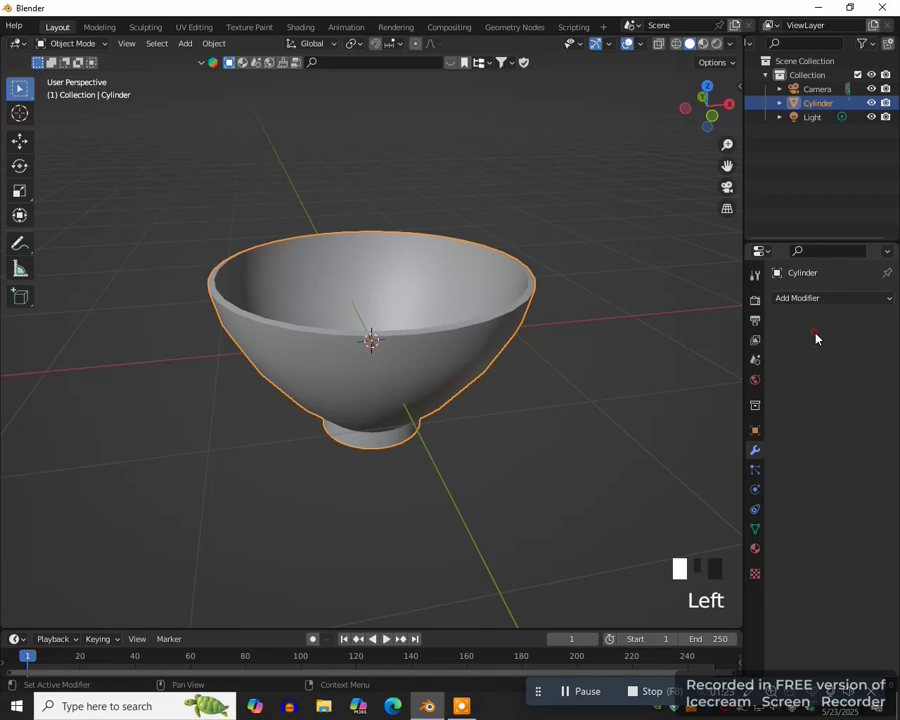
# - Add a NURBS path curve in front view as the base for a handle
pyautogui.press('KP_1')
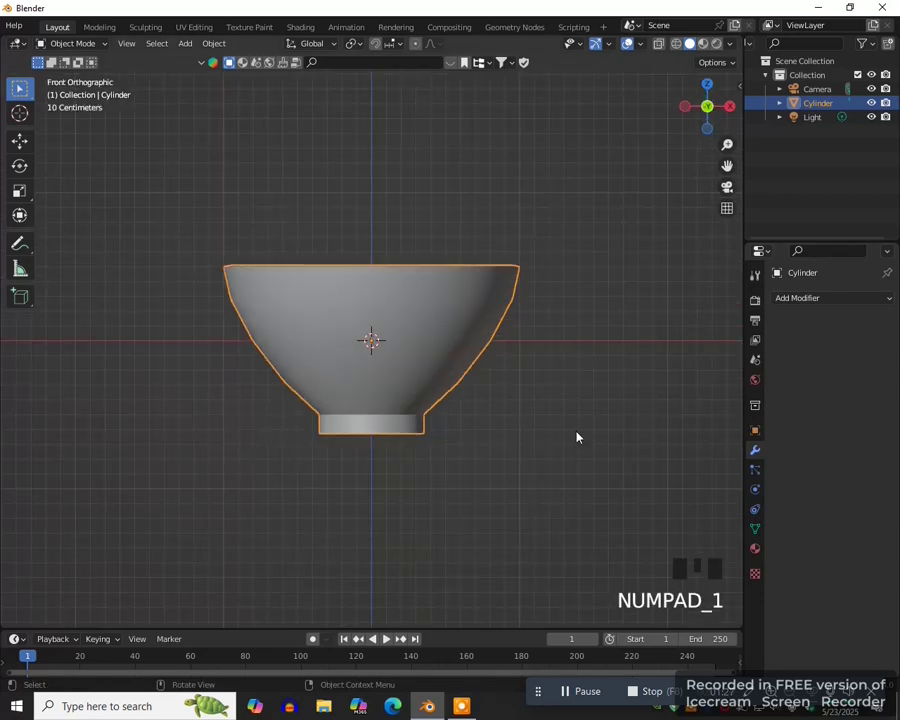
pyautogui.hotkey('shift', 'a')
pyautogui.moveTo(540, 416)
pyautogui.click(630, 478)
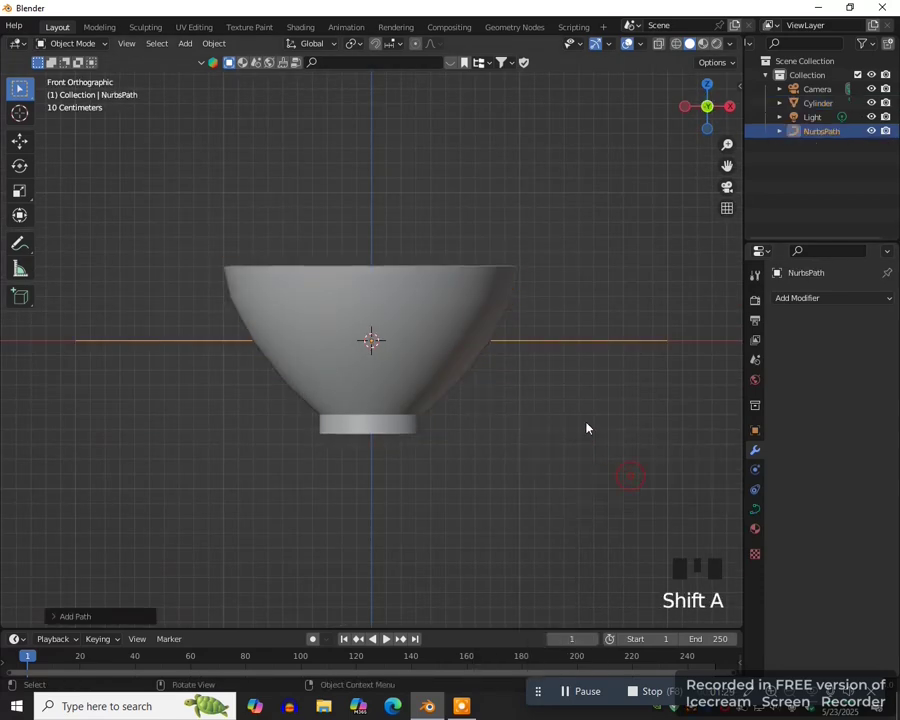
pyautogui.scroll(-3, 589, 431)
# - In Edit Mode, scale the path to less than half its length and move it beside the bowl's upper right wall
pyautogui.press('Tab')
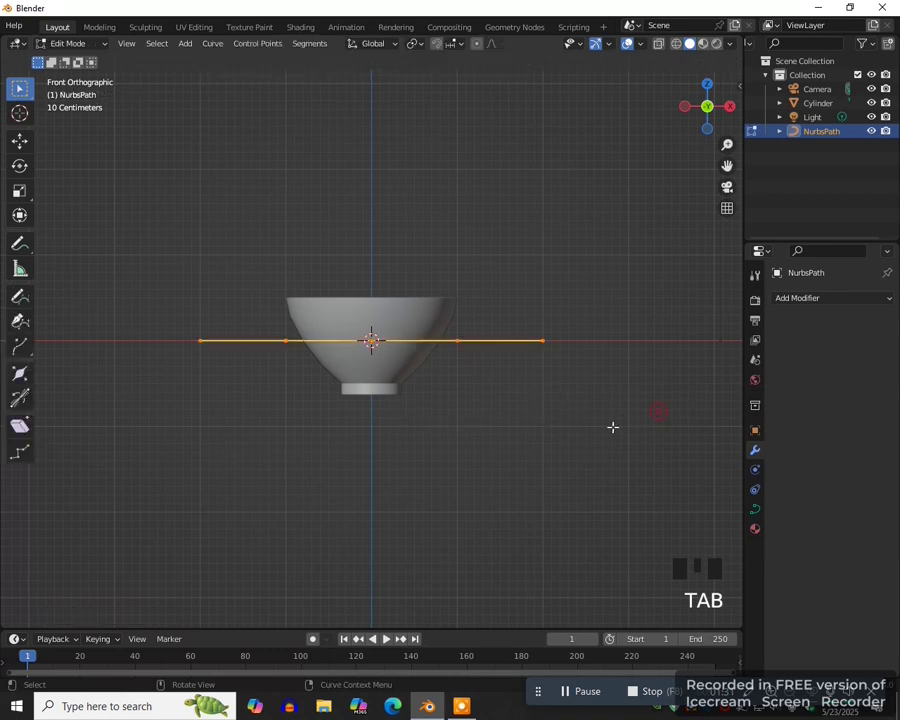
pyautogui.press('s')
pyautogui.click(498, 395)
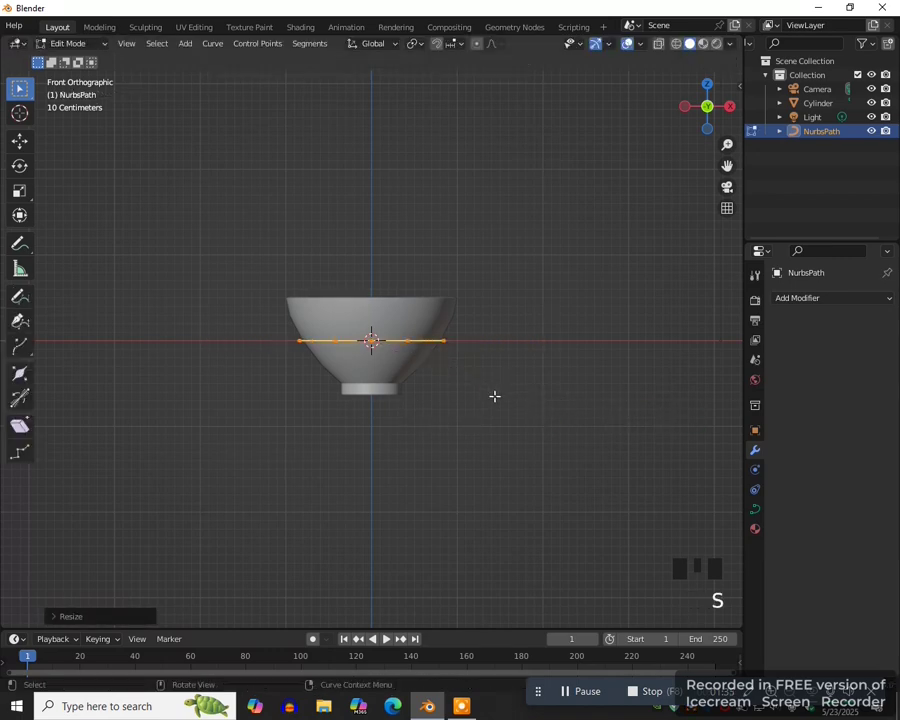
pyautogui.press('g')
pyautogui.click(622, 366)
# - Select the path's three outer control points and rotate them clockwise past vertical to start the handle's bend
pyautogui.moveTo(490, 296); pyautogui.dragTo(594, 351)
pyautogui.scroll(3, 650, 358)
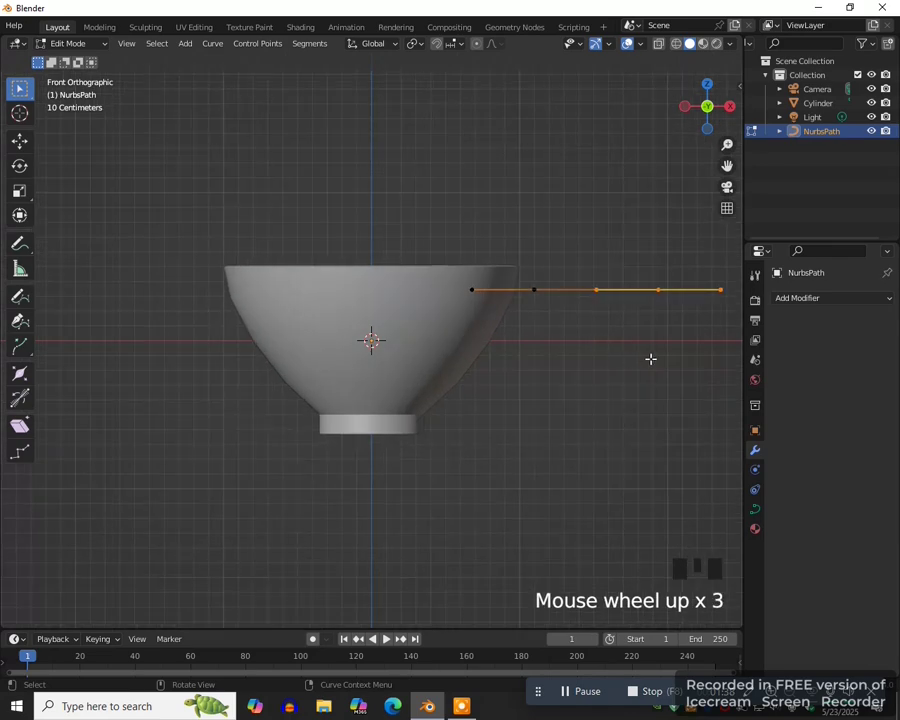
pyautogui.press('r')
pyautogui.click(673, 340)
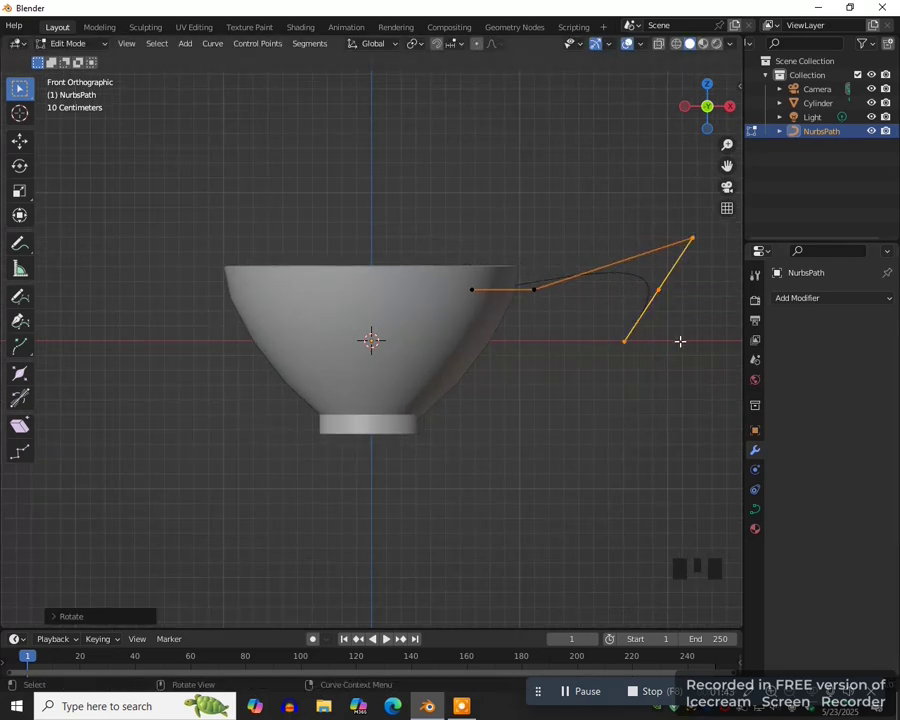
# - Move the path's three outer control points closer to the bowl, raise the second point, and shift the inner end point to the bowl wall
pyautogui.press('g')
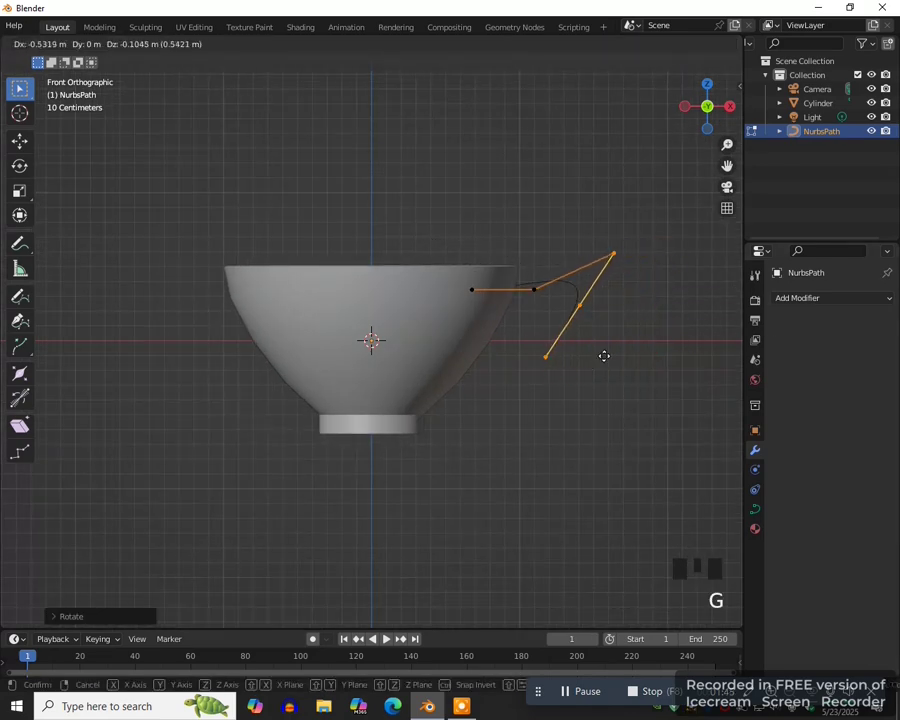
pyautogui.click(608, 354)
pyautogui.click(536, 283)
pyautogui.press('g')
pyautogui.click(546, 294)
pyautogui.click(472, 288)
pyautogui.press('g')
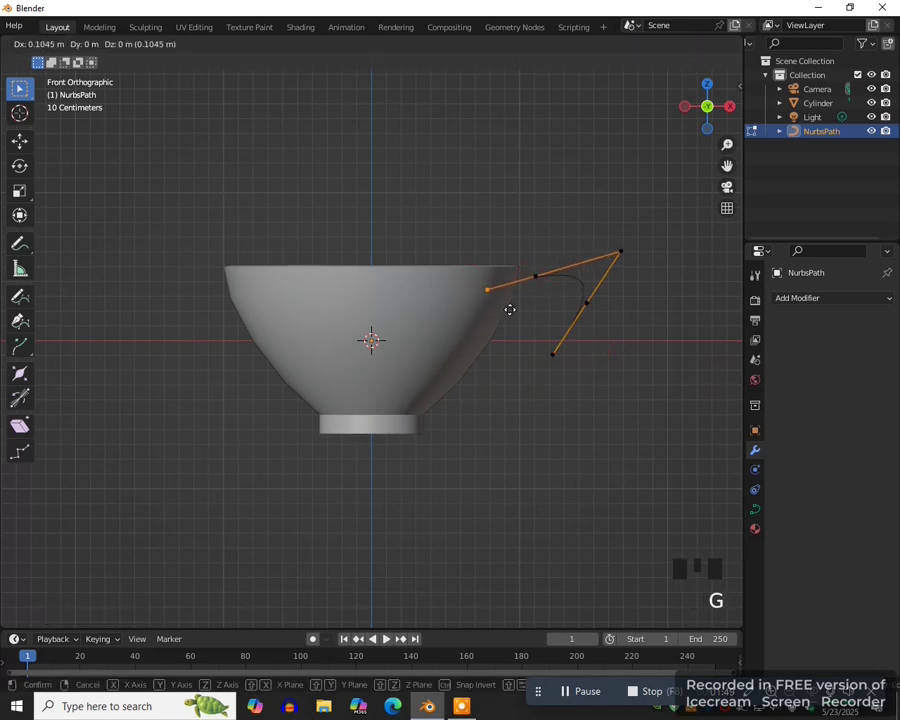
pyautogui.click(520, 310)
# - Extrude the path's lower end three times, running inward to the bowl wall and curling back outward as a tail, and return to Object Mode
pyautogui.moveTo(540, 340); pyautogui.dragTo(581, 385)
pyautogui.press('e')
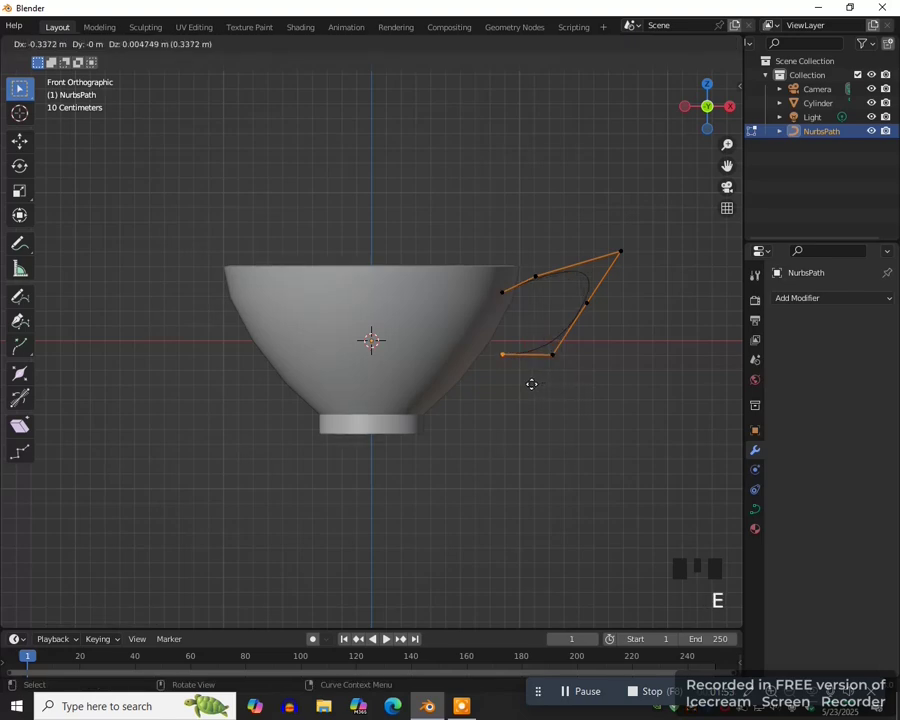
pyautogui.click(532, 382)
pyautogui.press('e')
pyautogui.click(482, 400)
pyautogui.press('e')
pyautogui.click(512, 417)
pyautogui.press('Tab')
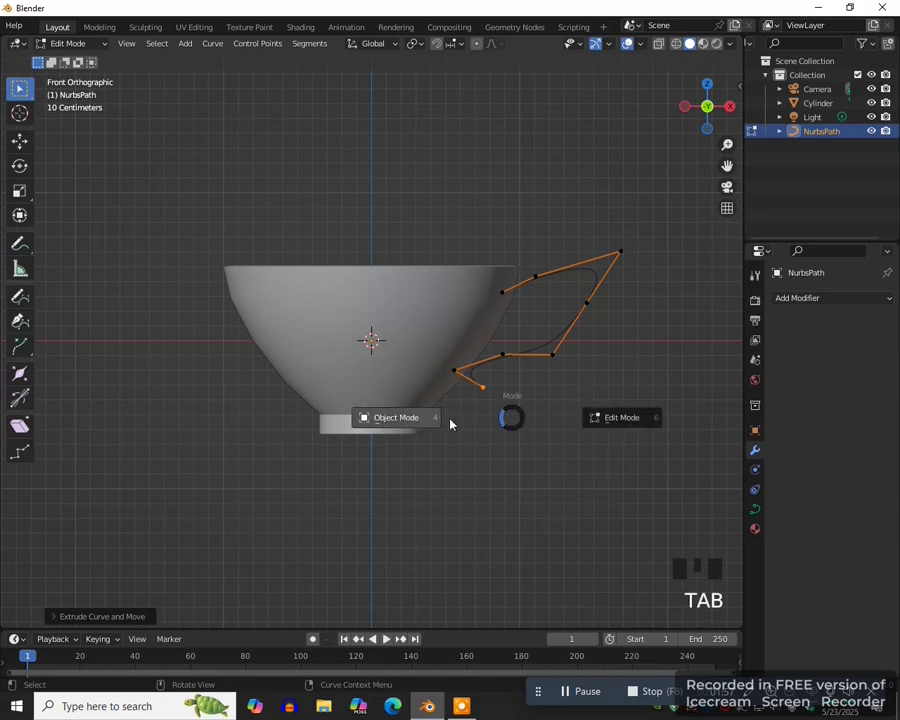
pyautogui.scroll(-2, 504, 396)
# - In Edit Mode, move the outer side's control points outward and the upper corner point inward to round the handle's loop
pyautogui.press('Tab')
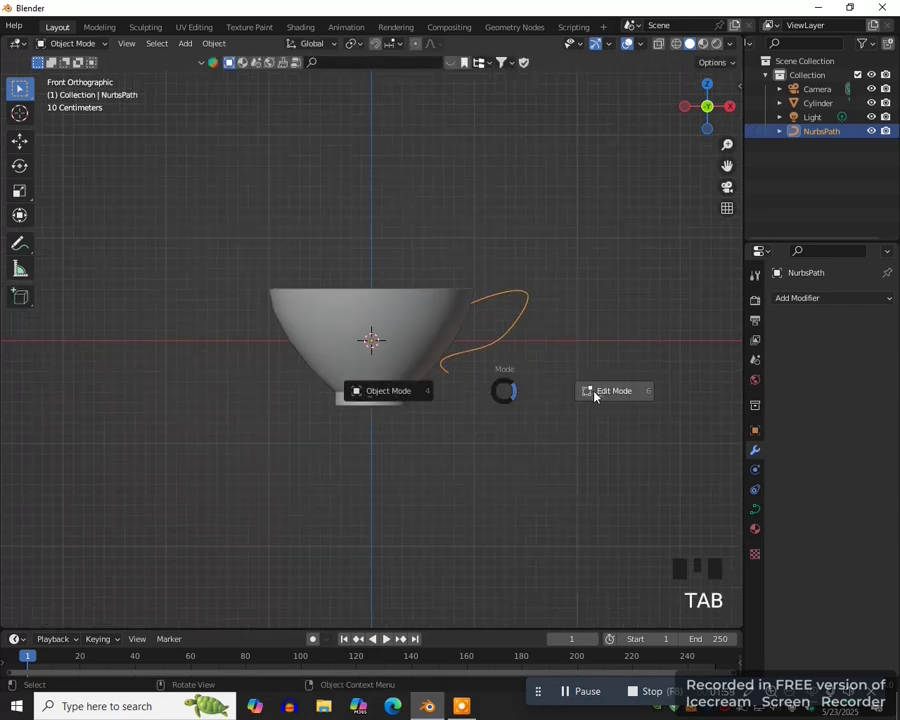
pyautogui.scroll(3, 601, 390)
pyautogui.moveTo(573, 277); pyautogui.dragTo(672, 427)
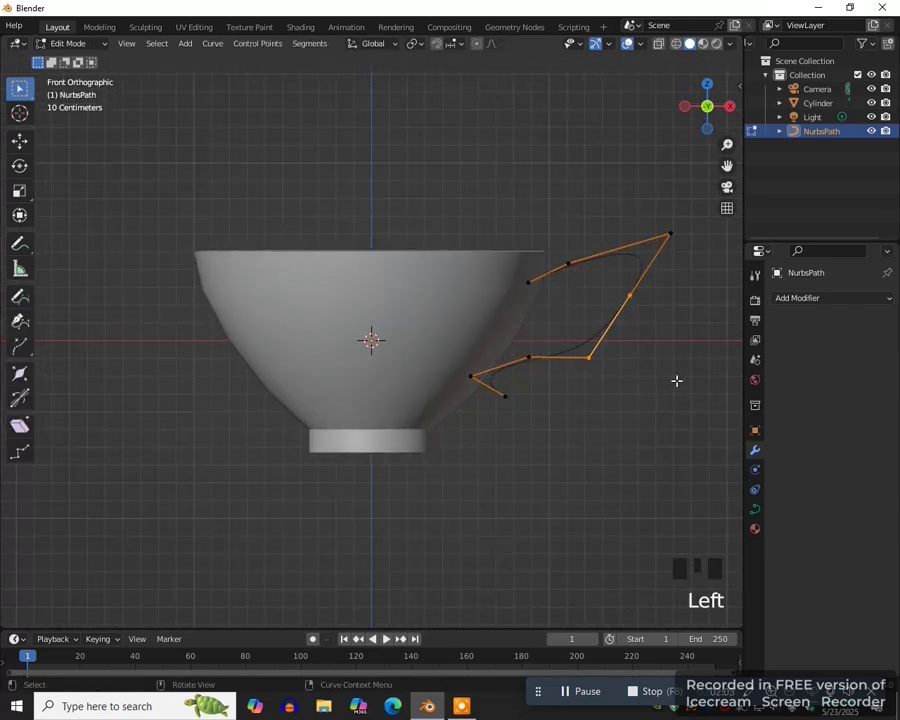
pyautogui.press('g')
pyautogui.click(691, 377)
pyautogui.click(678, 257)
pyautogui.press('g')
pyautogui.click(655, 283)
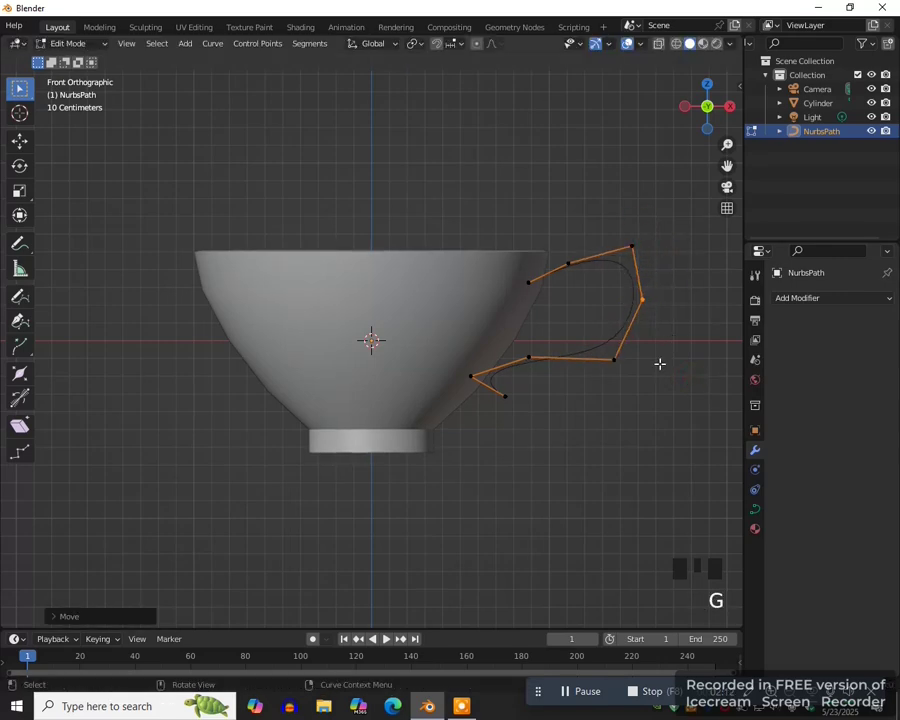
pyautogui.press('Tab')
pyautogui.click(548, 364)
pyautogui.scroll(-2, 560, 376)
pyautogui.scroll(-2, 561, 375)
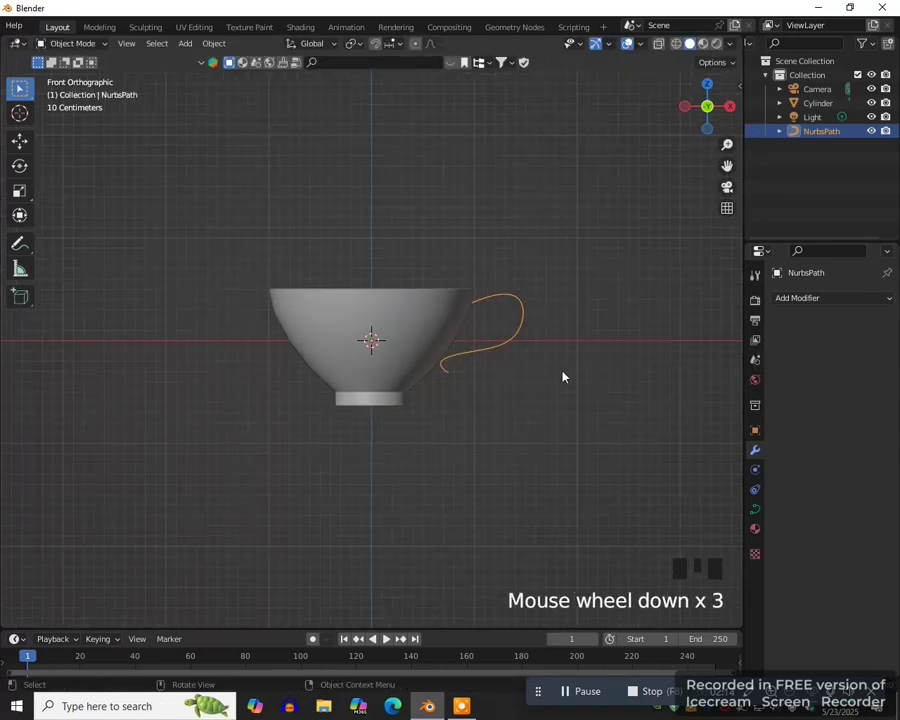
# - Give the handle curve a round bevel with a depth of 0.04 m
pyautogui.click(758, 512)
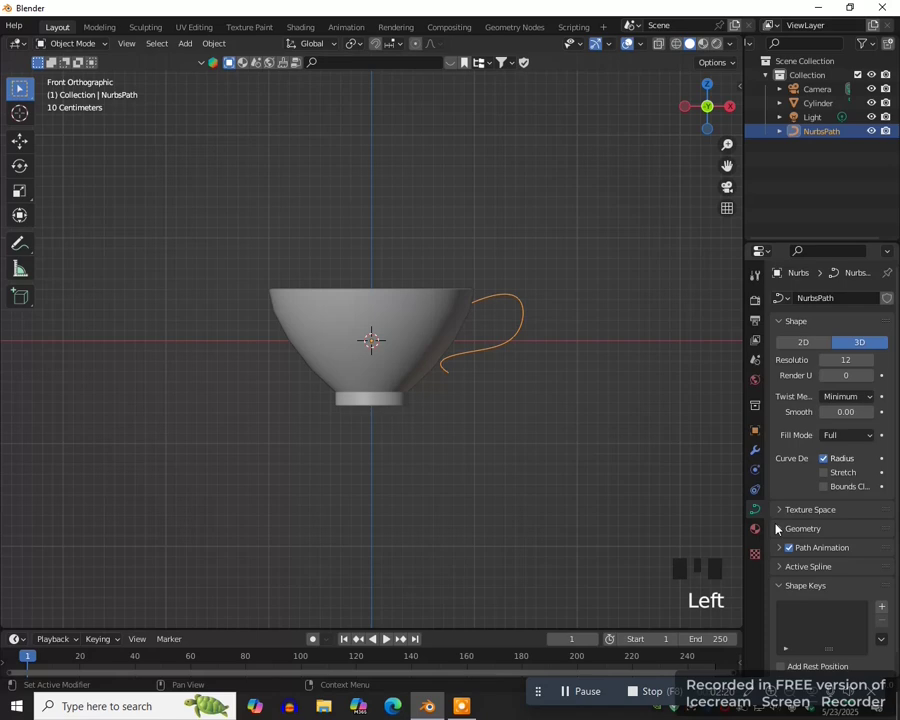
pyautogui.click(779, 529)
pyautogui.scroll(-2, 795, 560)
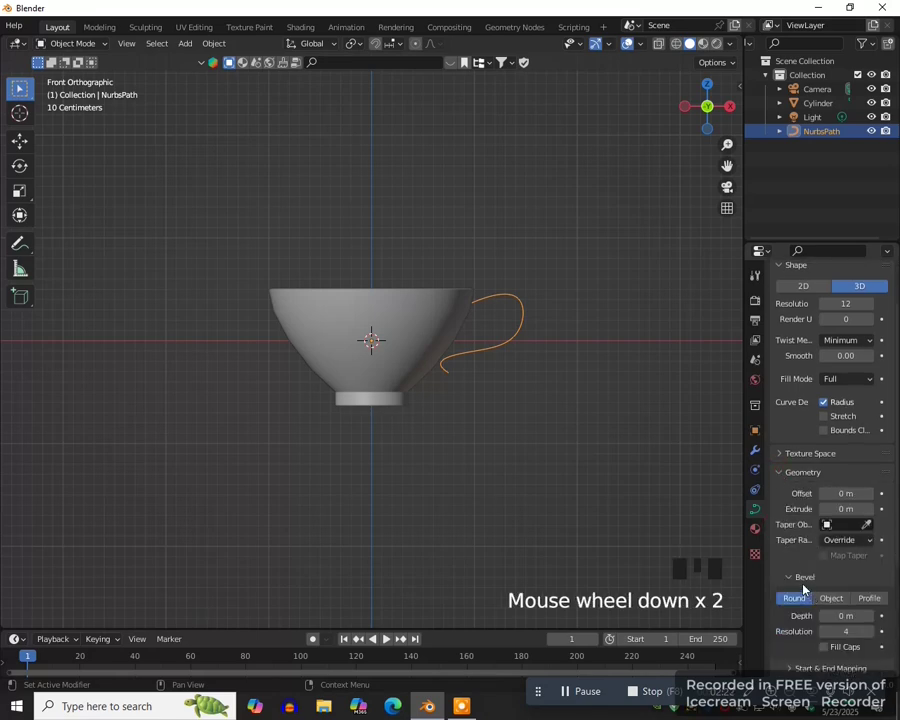
pyautogui.click(868, 616)
pyautogui.click(868, 616)
pyautogui.click(868, 616)
pyautogui.click(868, 616)
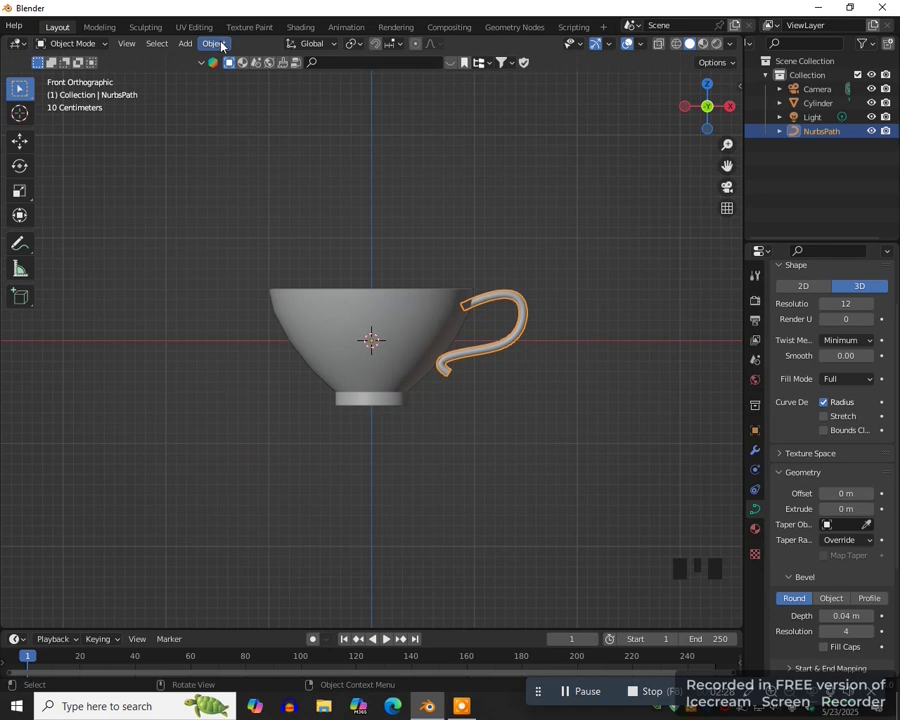
# - Convert the handle curve to a mesh
pyautogui.click(214, 44)
pyautogui.moveTo(233, 457)
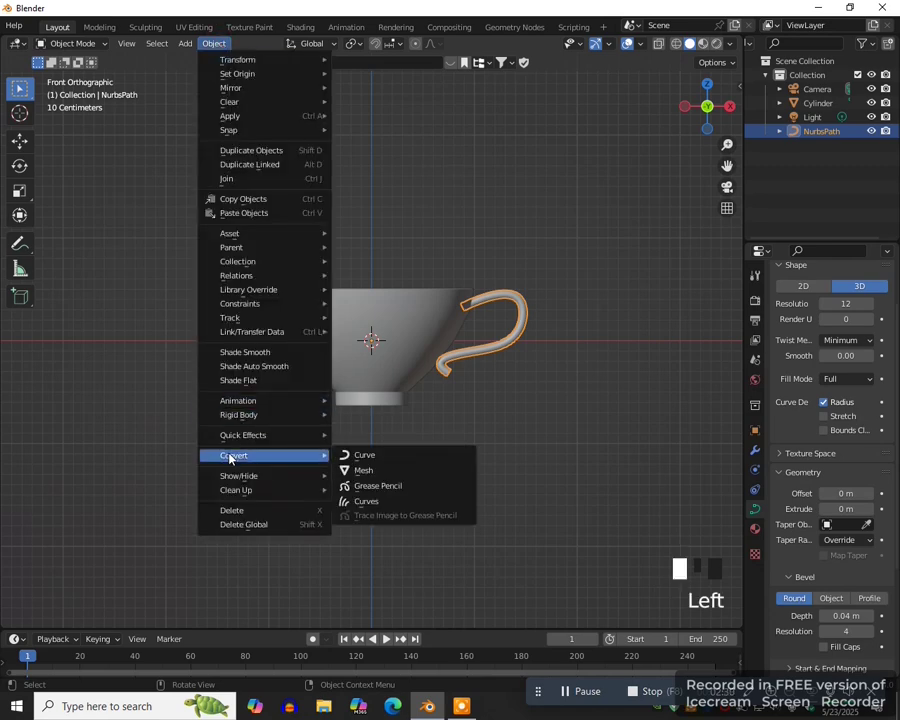
pyautogui.click(373, 480)
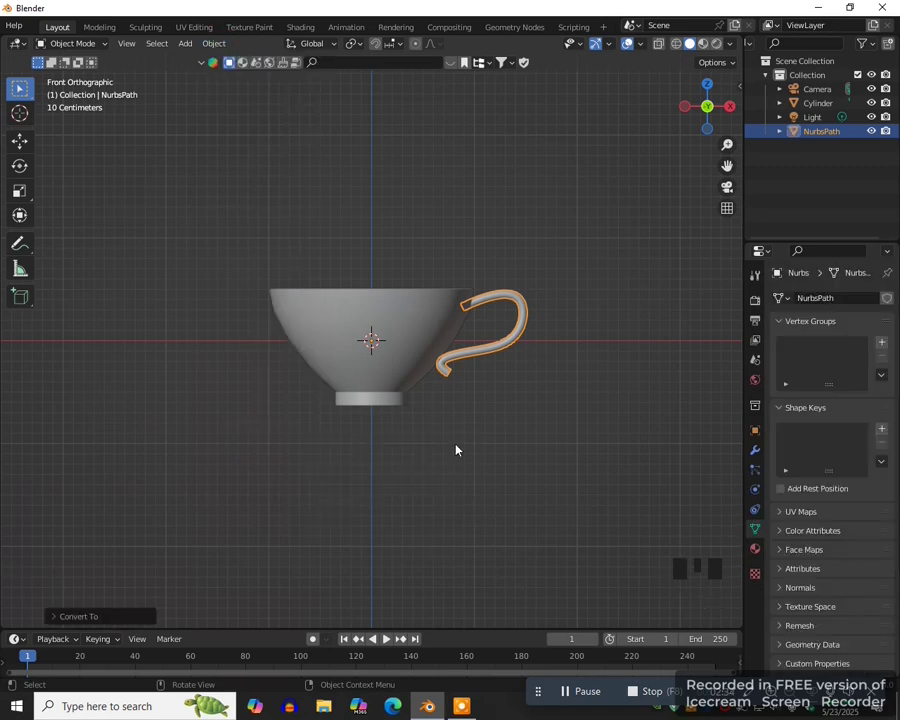
# - Add a mesh circle in top view as the base for a saucer
pyautogui.press('KP_7')
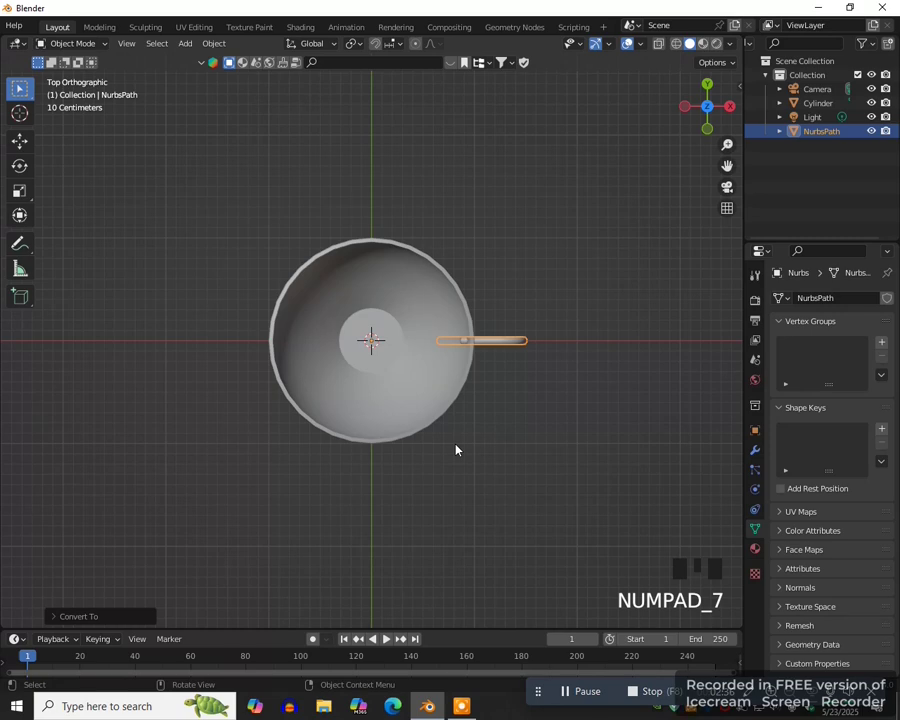
pyautogui.hotkey('shift', 'a')
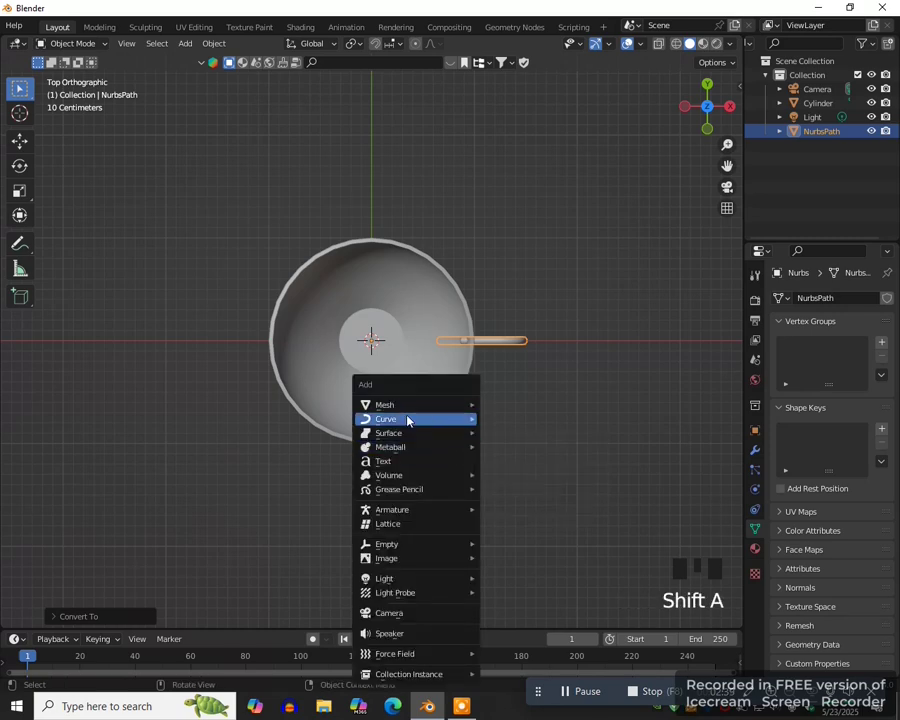
pyautogui.moveTo(405, 404)
pyautogui.click(522, 438)
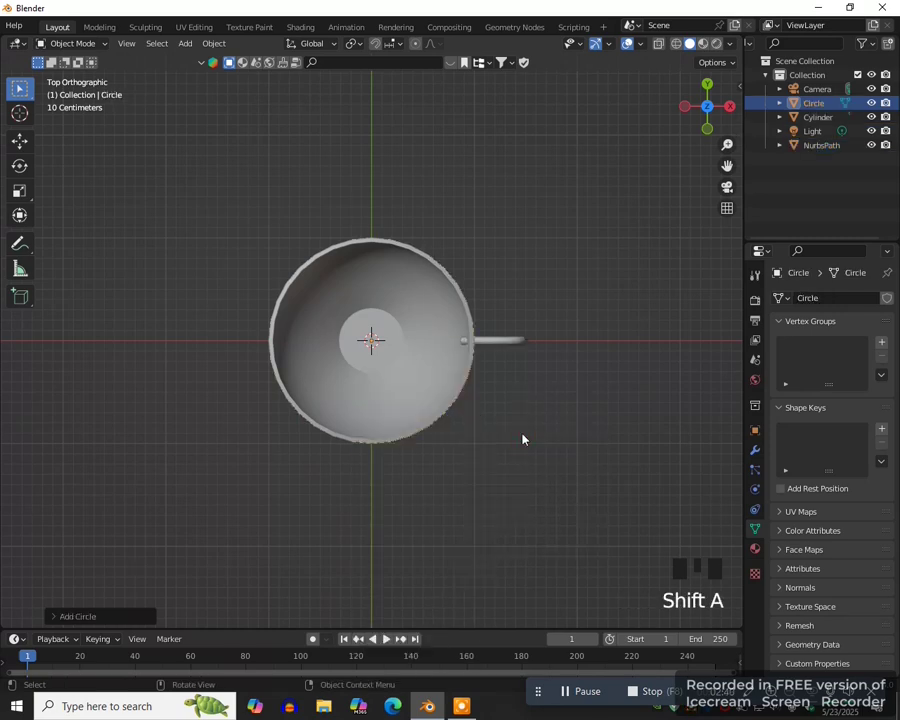
# - In wireframe display and Edit Mode, scale the circle up until it reaches the handle's outer edge
pyautogui.press('z')
pyautogui.press('4')
pyautogui.press('Tab')
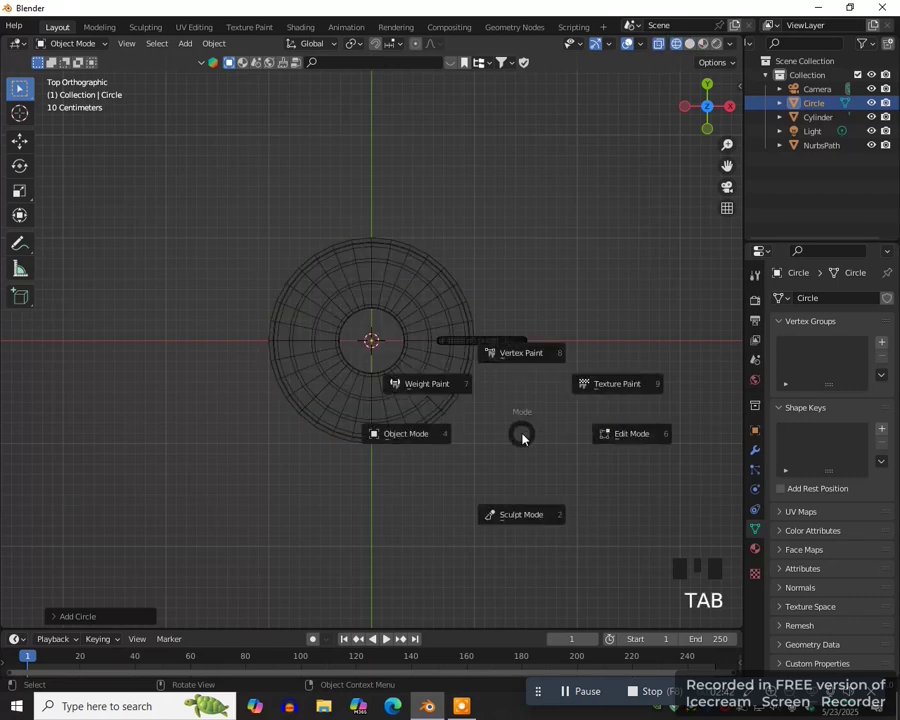
pyautogui.click(621, 437)
pyautogui.press('s')
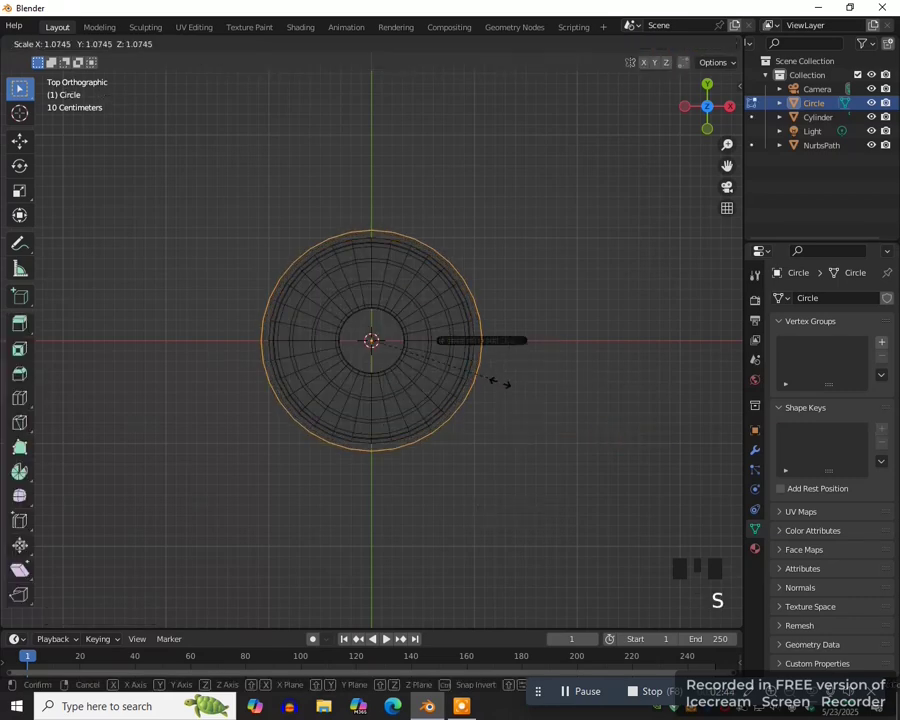
pyautogui.click(548, 414)
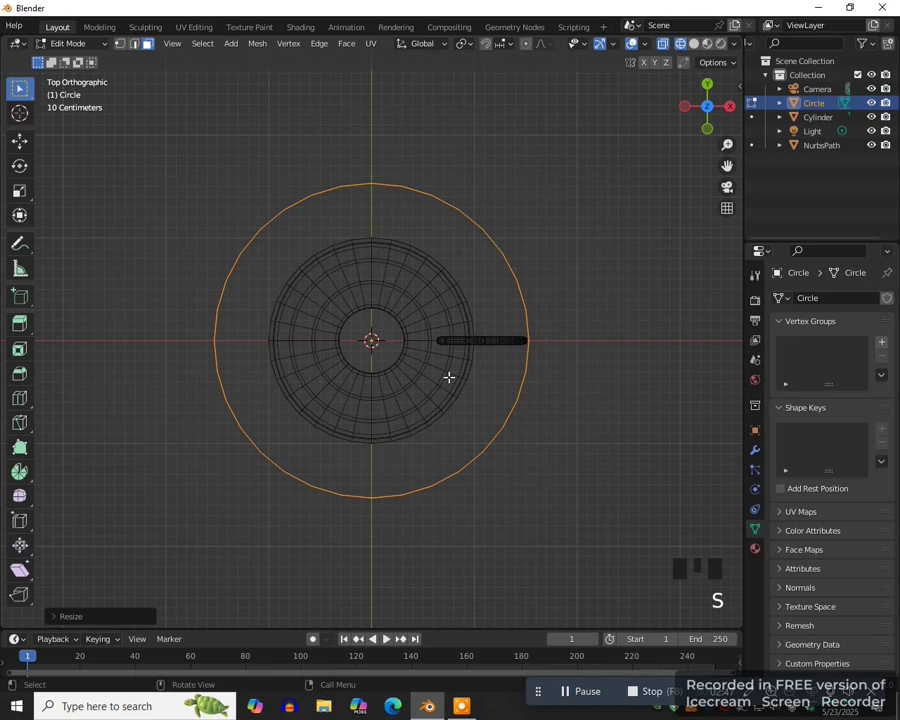
# - Fill the circle with a face and move it down along Z to just beneath the cup's foot
pyautogui.press('f')
pyautogui.press('KP_1')
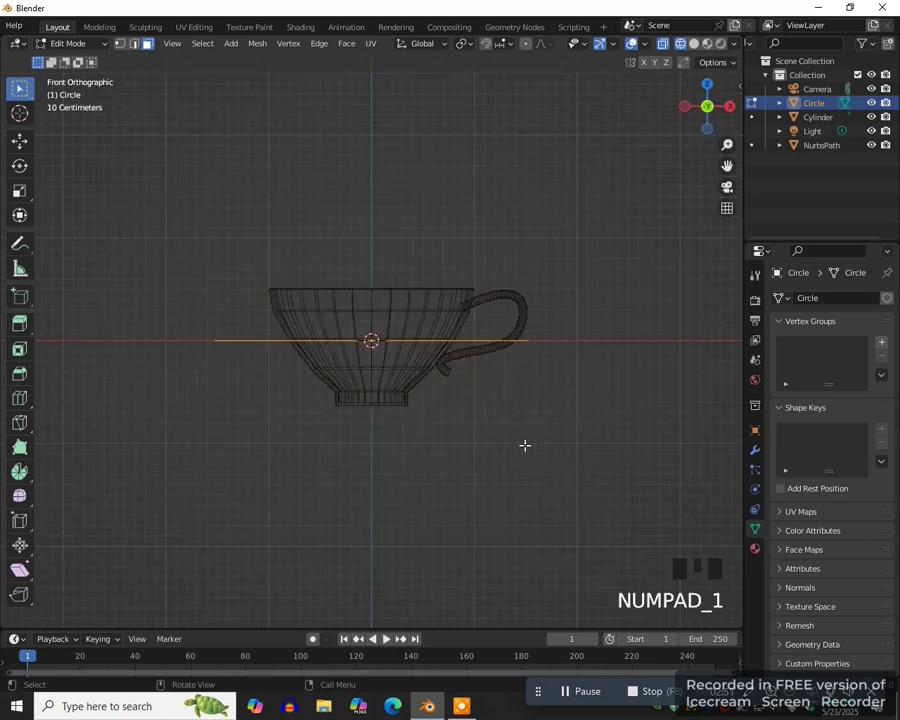
pyautogui.press('g')
pyautogui.press('z')
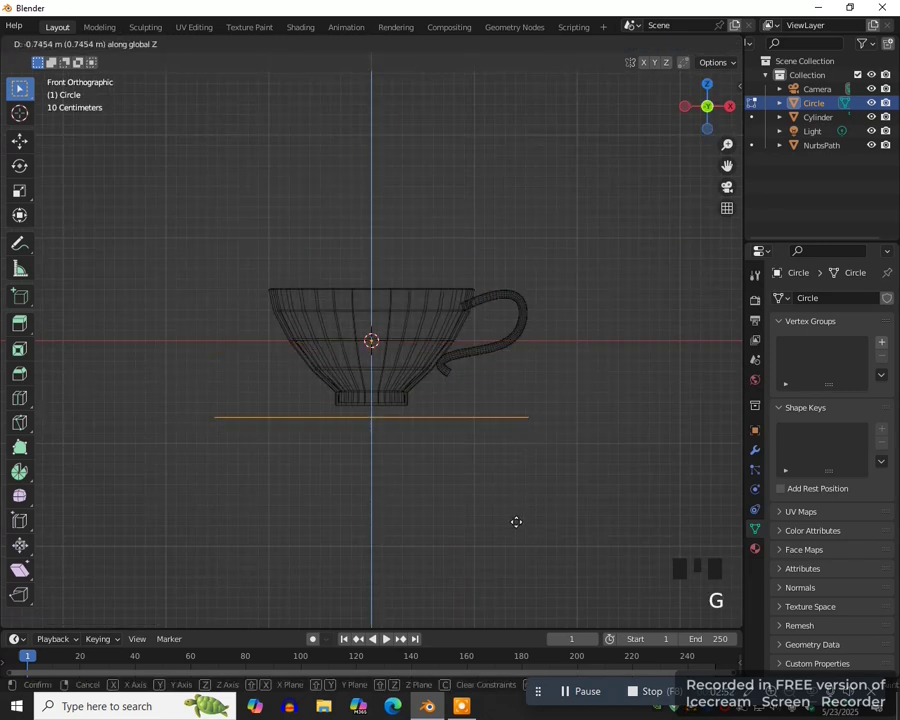
pyautogui.click(492, 500)
# - Inset the saucer face to form a central disc somewhat wider than the cup's foot
pyautogui.moveTo(492, 500); pyautogui.dragTo(574, 520, button='middle')
pyautogui.press('i')
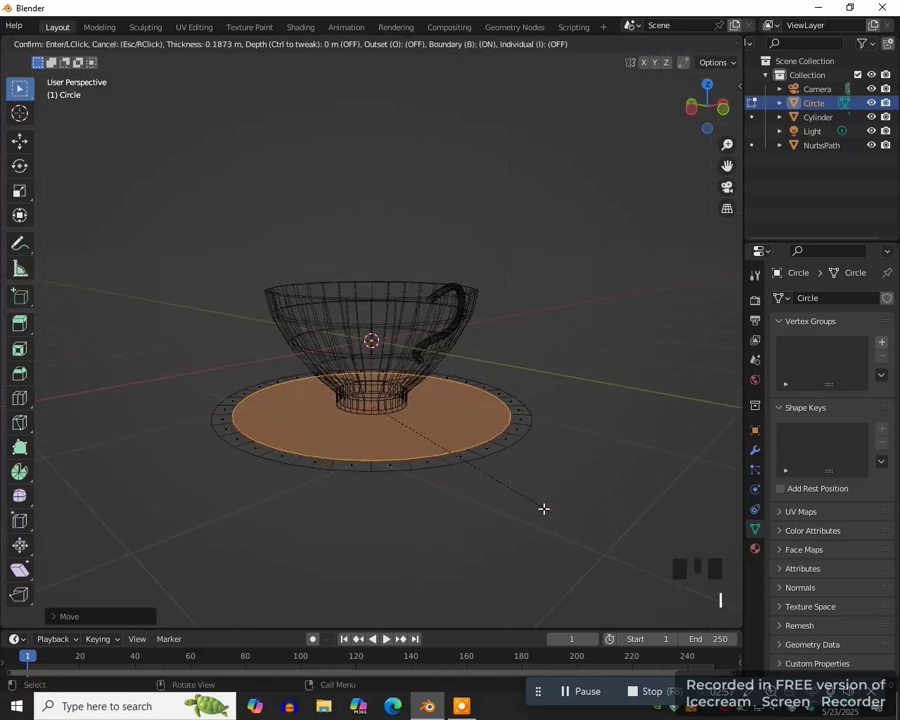
pyautogui.click(484, 481)
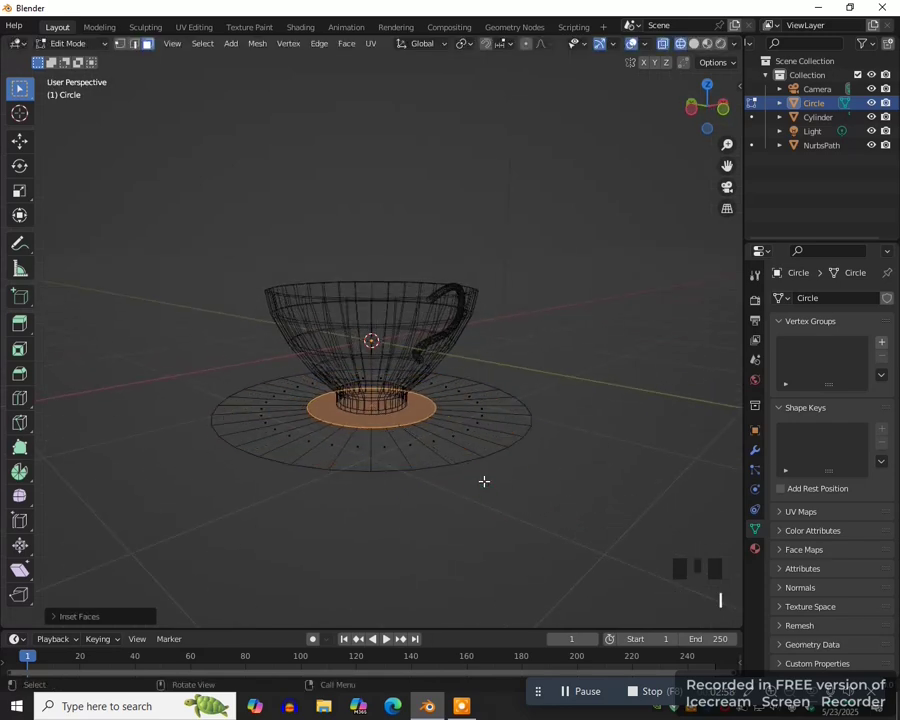
# - Select the saucer's outer edge loop and raise it along Z in front view to form a sloping rim
pyautogui.press('2')
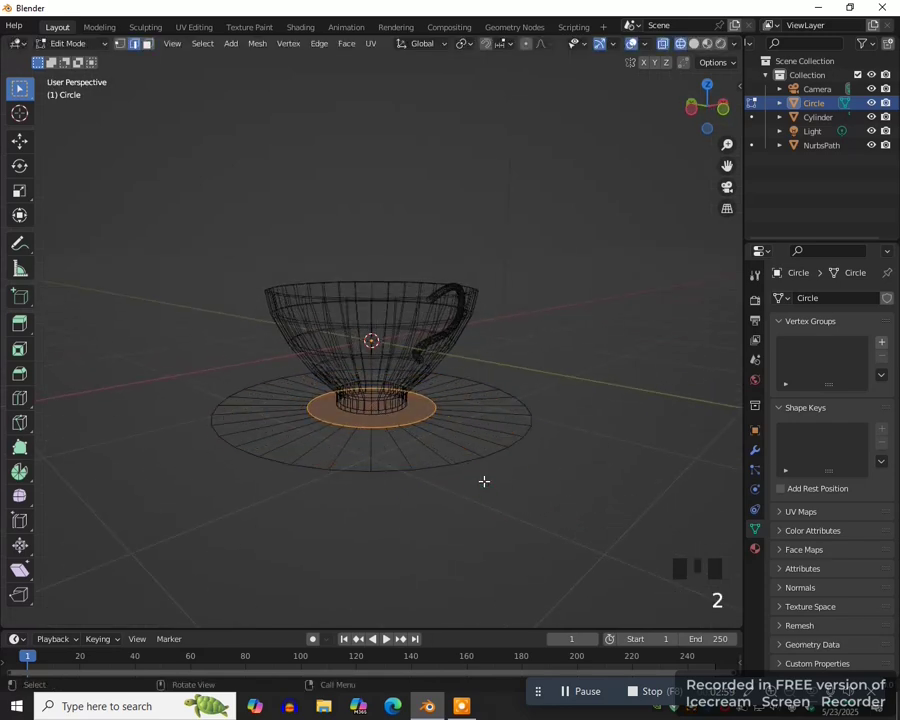
pyautogui.press('alt')
pyautogui.keyDown('alt'); pyautogui.click(428, 466); pyautogui.keyUp('alt')
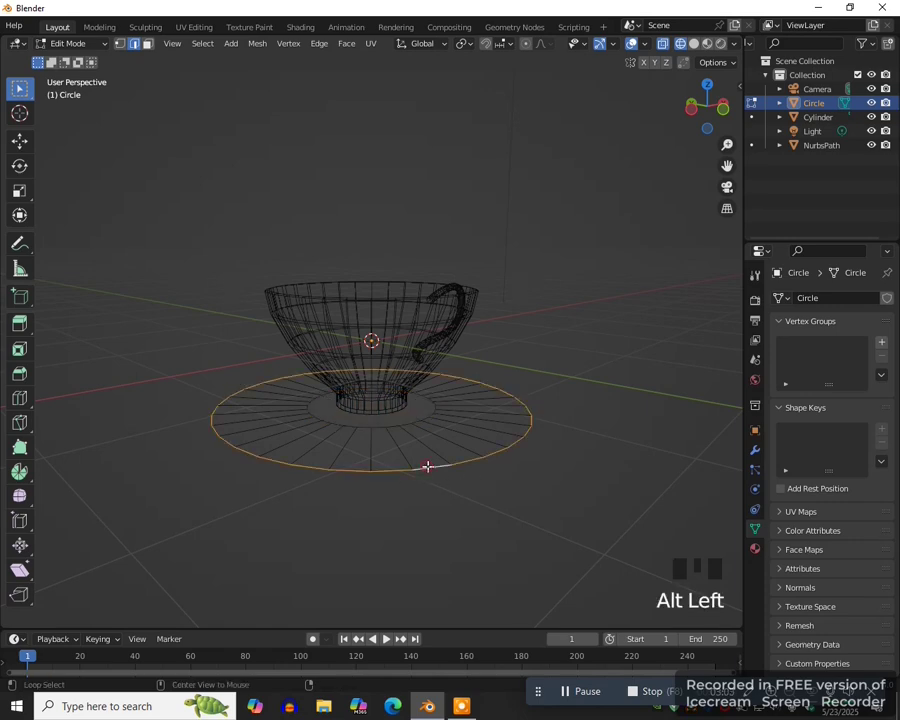
pyautogui.press('KP_1')
pyautogui.press('g')
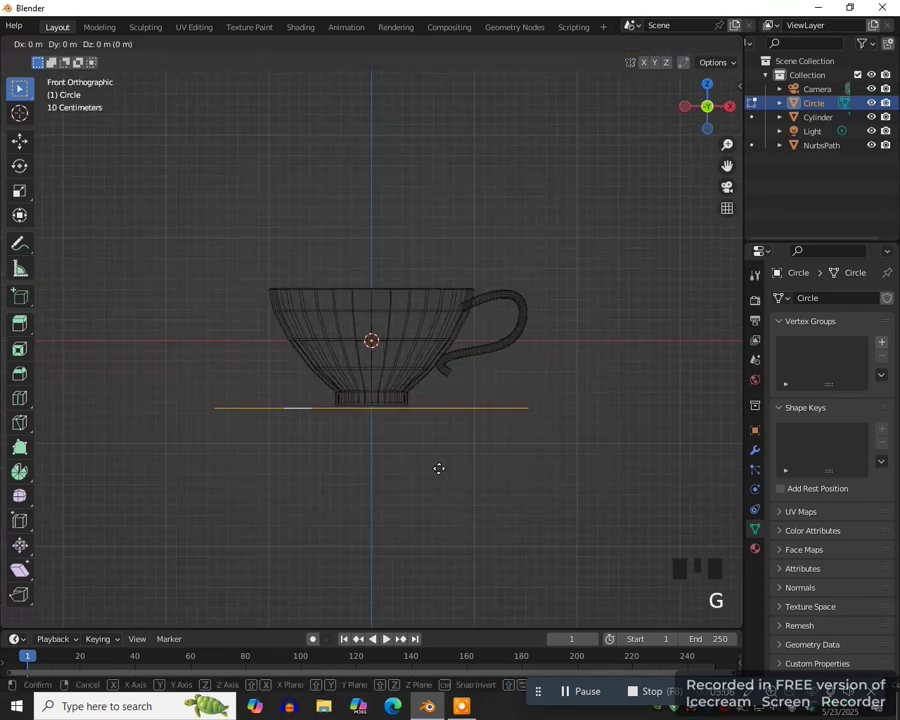
pyautogui.press('z')
pyautogui.click(436, 448)
# - Switch the viewport to solid shading and return to Object Mode
pyautogui.press('z')
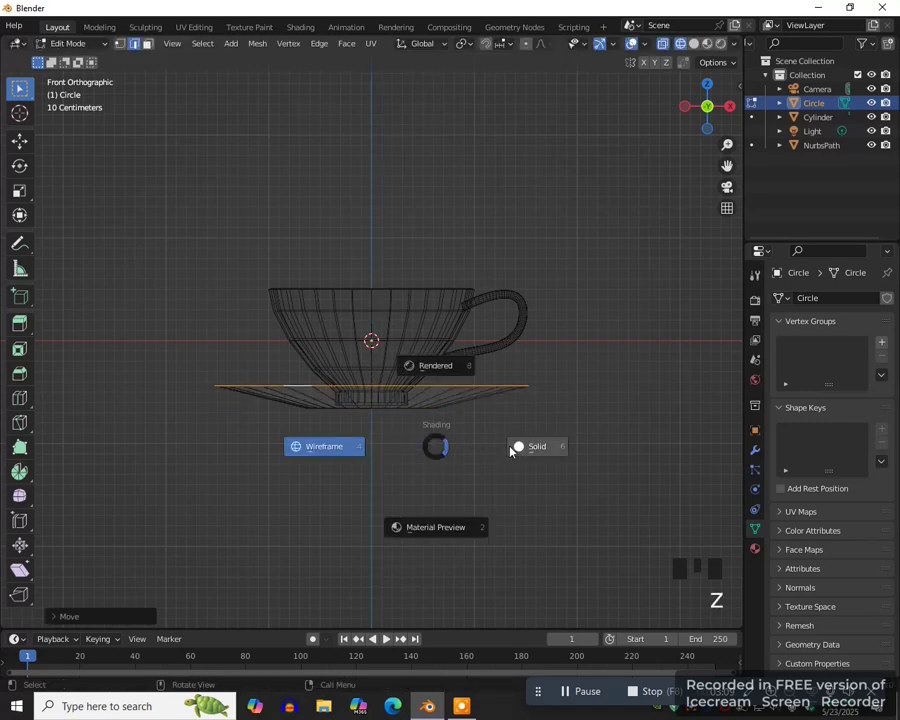
pyautogui.click(532, 449)
pyautogui.moveTo(478, 437); pyautogui.dragTo(526, 450, button='middle')
pyautogui.press('Tab')
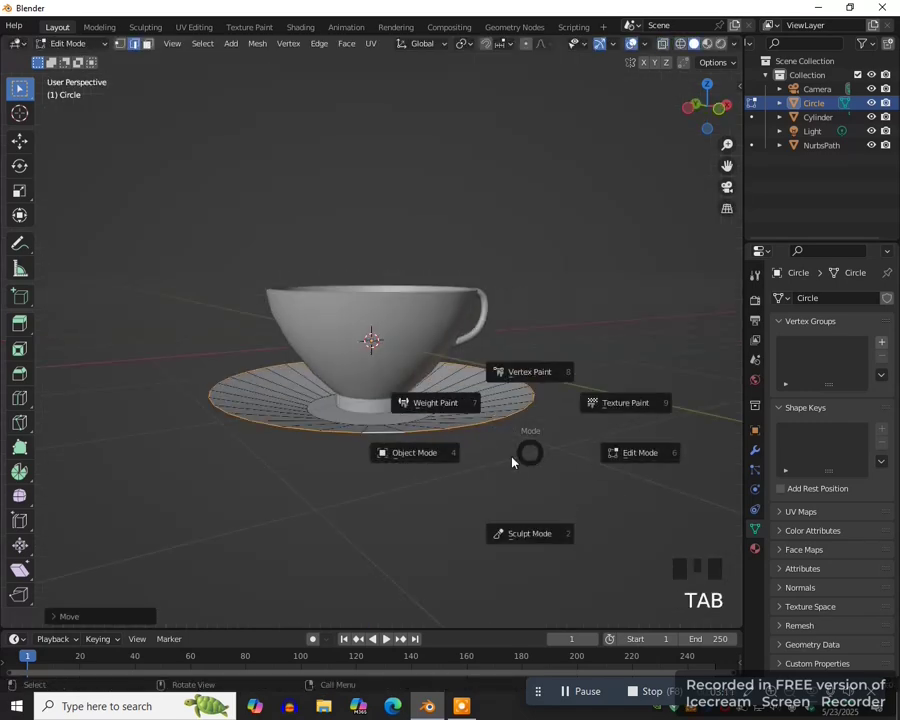
pyautogui.click(404, 452)
# - Add a Solidify modifier to the saucer, increase its thickness slightly, and apply it
pyautogui.scroll(2, 447, 462)
pyautogui.moveTo(447, 462); pyautogui.dragTo(521, 462, button='middle')
pyautogui.click(755, 451)
pyautogui.click(797, 297)
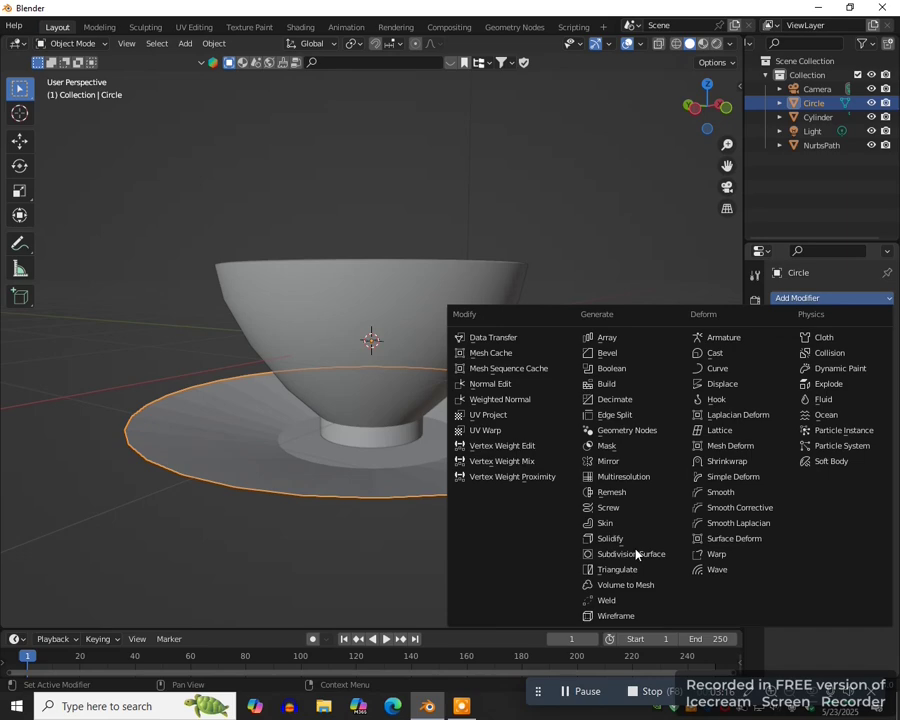
pyautogui.click(610, 539)
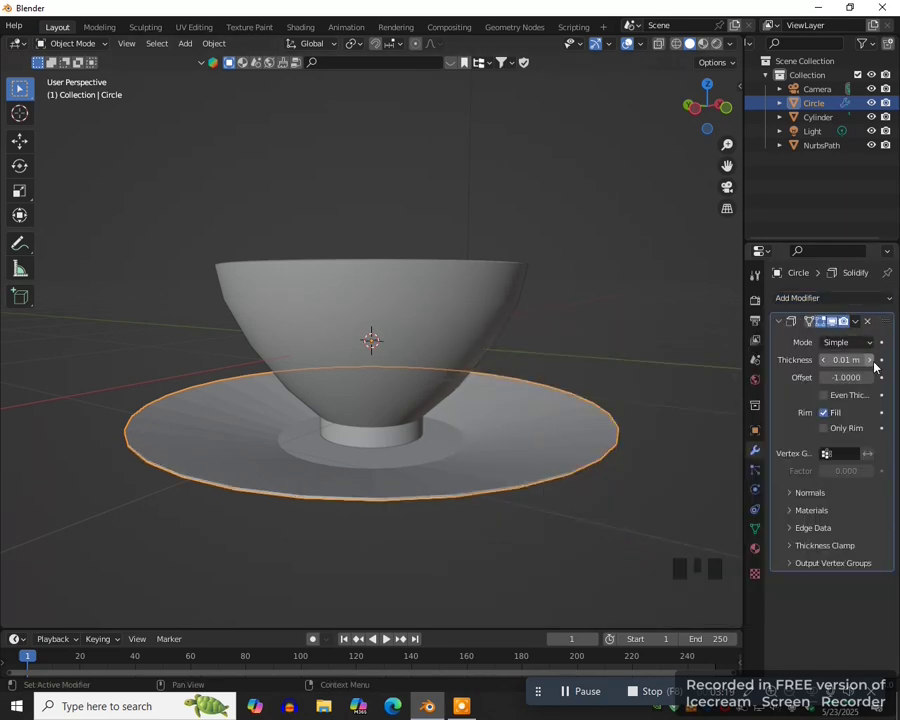
pyautogui.click(870, 360)
pyautogui.click(870, 360)
pyautogui.click(855, 321)
pyautogui.click(842, 341)
# - Apply Shade Auto Smooth to the saucer
pyautogui.rightClick(640, 312)
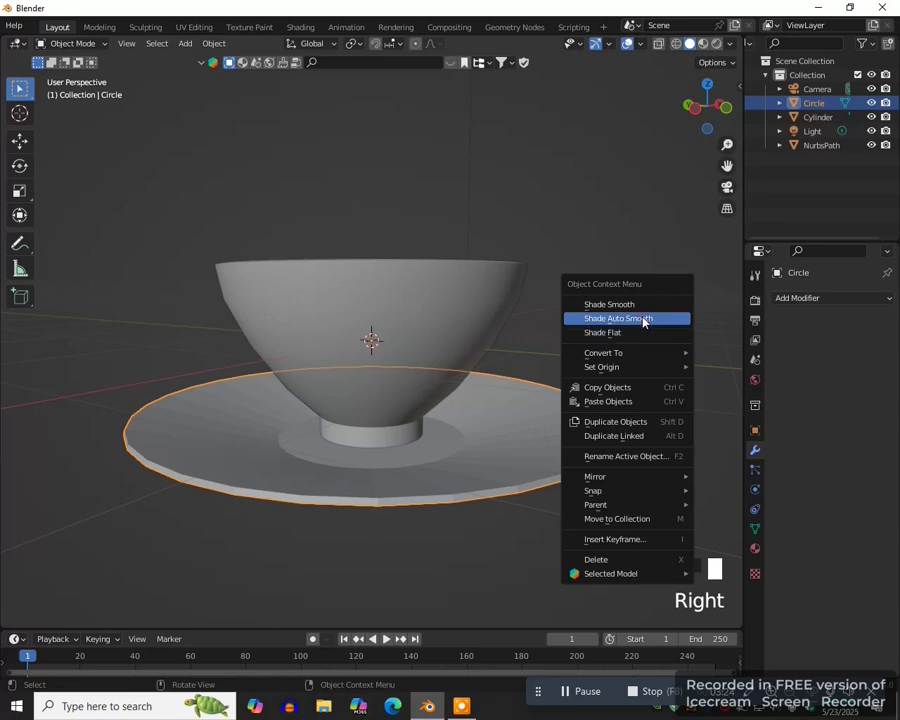
pyautogui.click(641, 316)
pyautogui.scroll(-2, 568, 465)
# - Select the handle, cup and saucer in front view and join them into one object with the saucer active
pyautogui.press('KP_1')
pyautogui.click(524, 316)
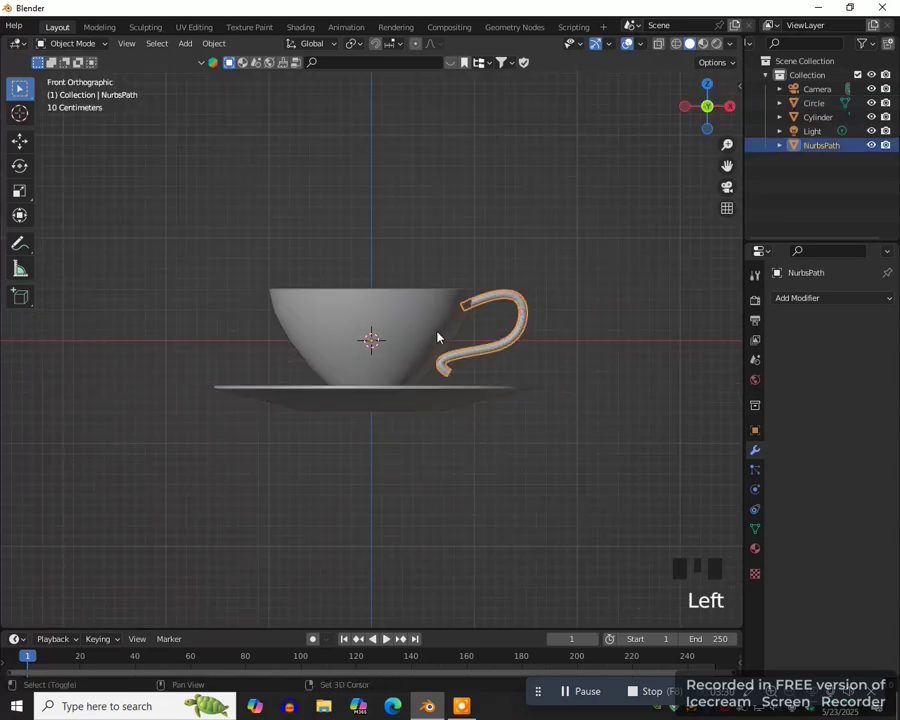
pyautogui.keyDown('shift'); pyautogui.click(408, 331); pyautogui.keyUp('shift')
pyautogui.keyDown('shift'); pyautogui.click(420, 398); pyautogui.keyUp('shift')
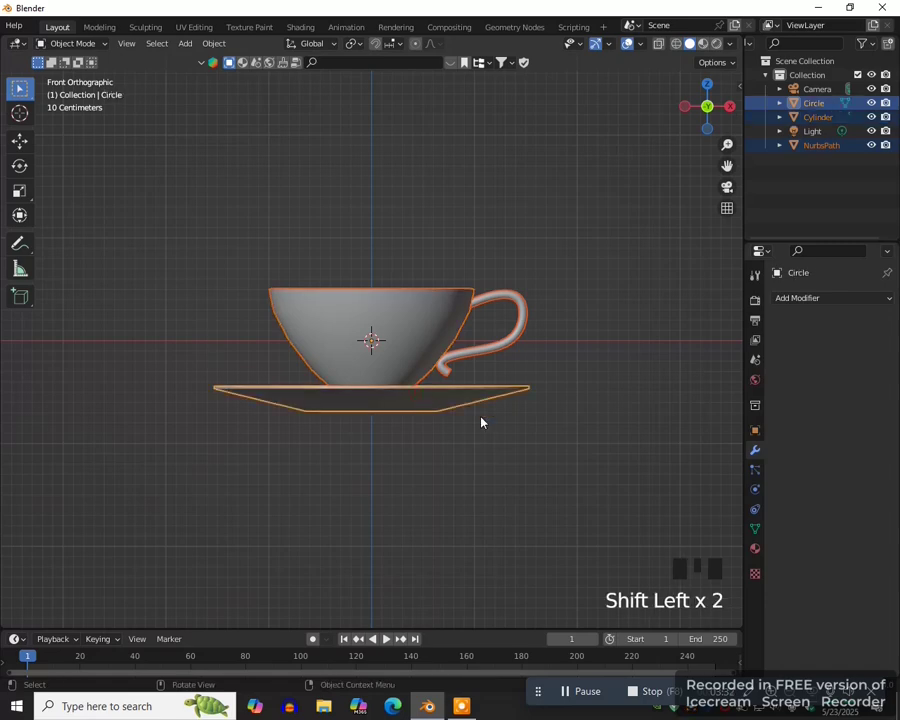
pyautogui.hotkey('ctrl', 'j')
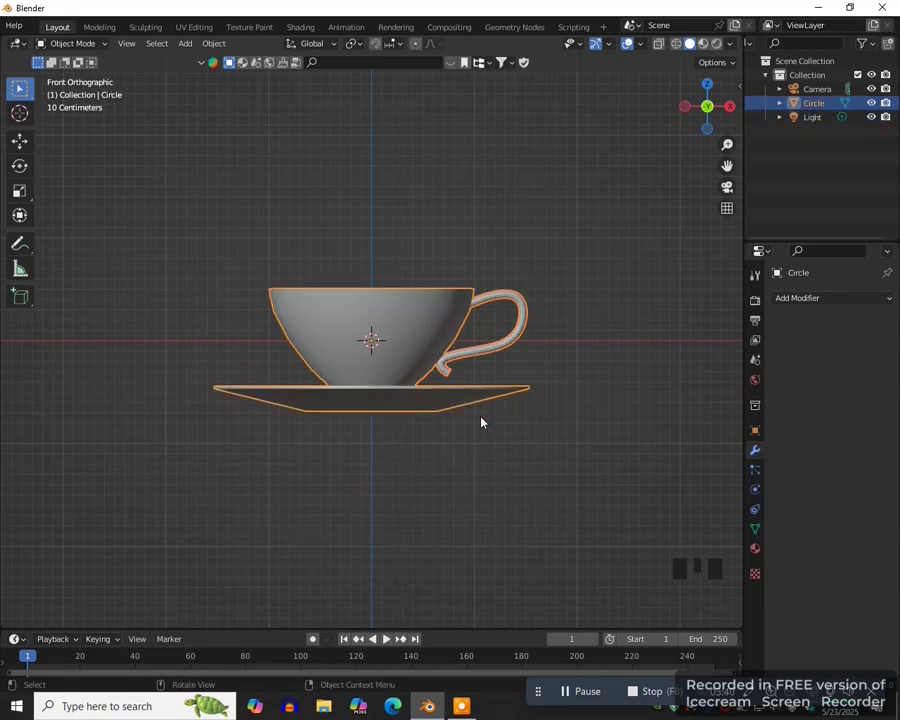
# - Add a mesh circle, isolate it in local view, and rotate its geometry 90 degrees about X in Edit Mode
pyautogui.hotkey('shift', 'a')
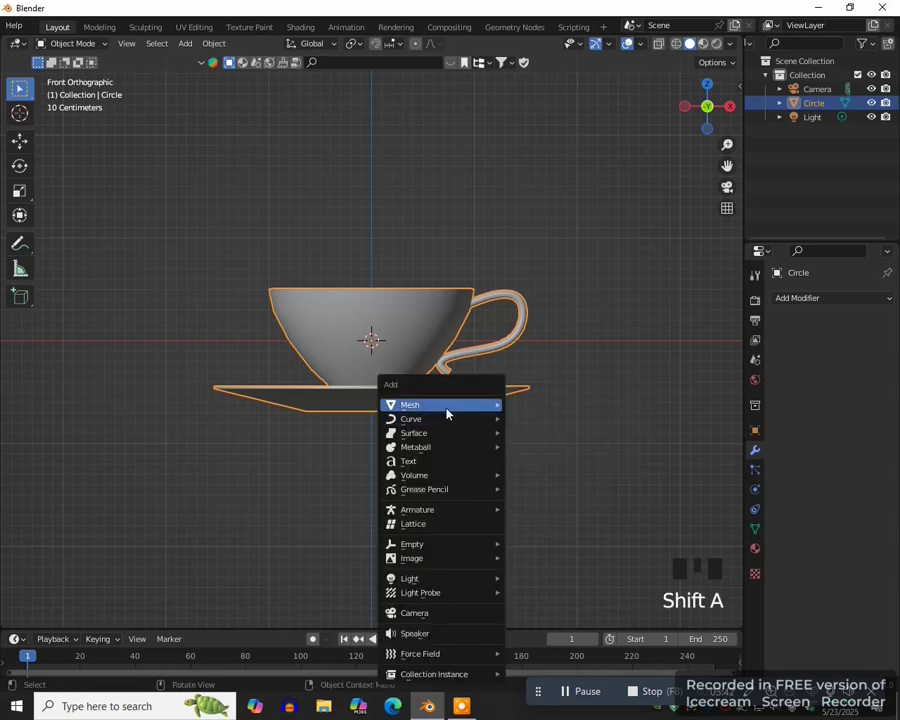
pyautogui.moveTo(445, 412)
pyautogui.click(555, 433)
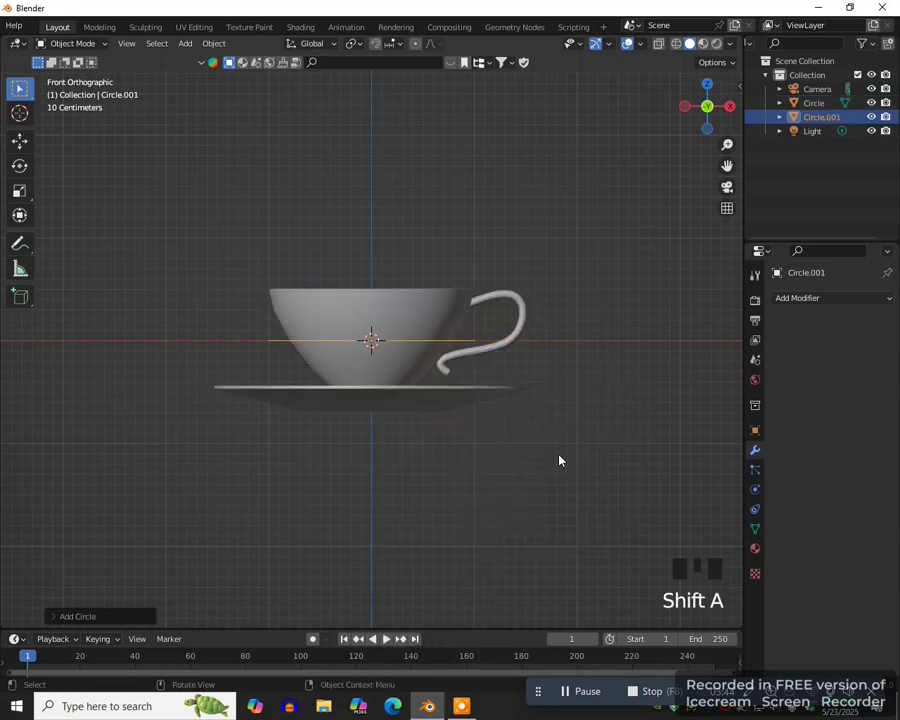
pyautogui.press('/')
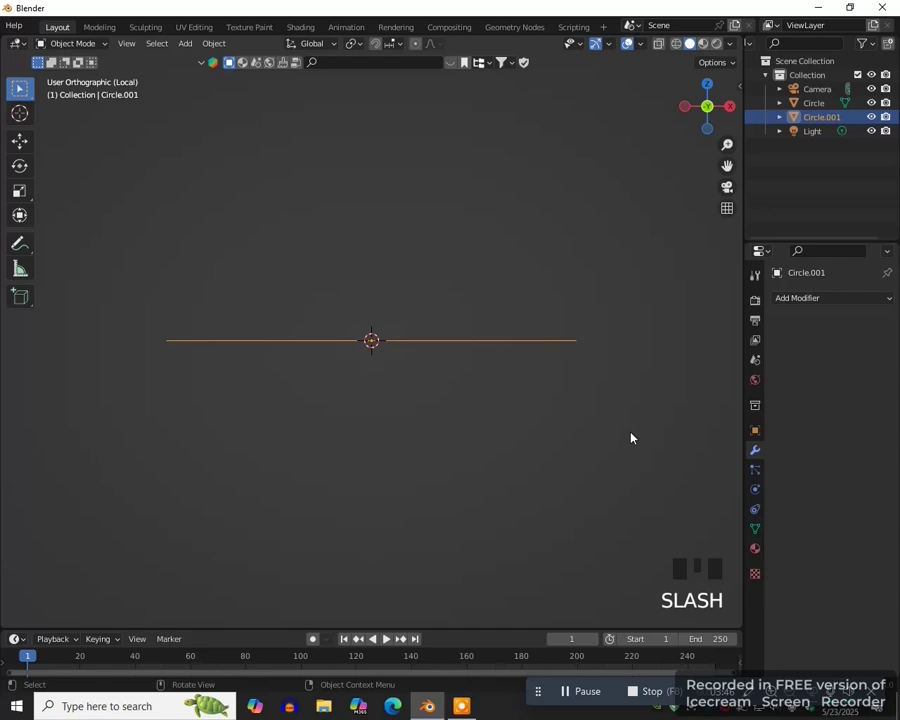
pyautogui.press('Tab')
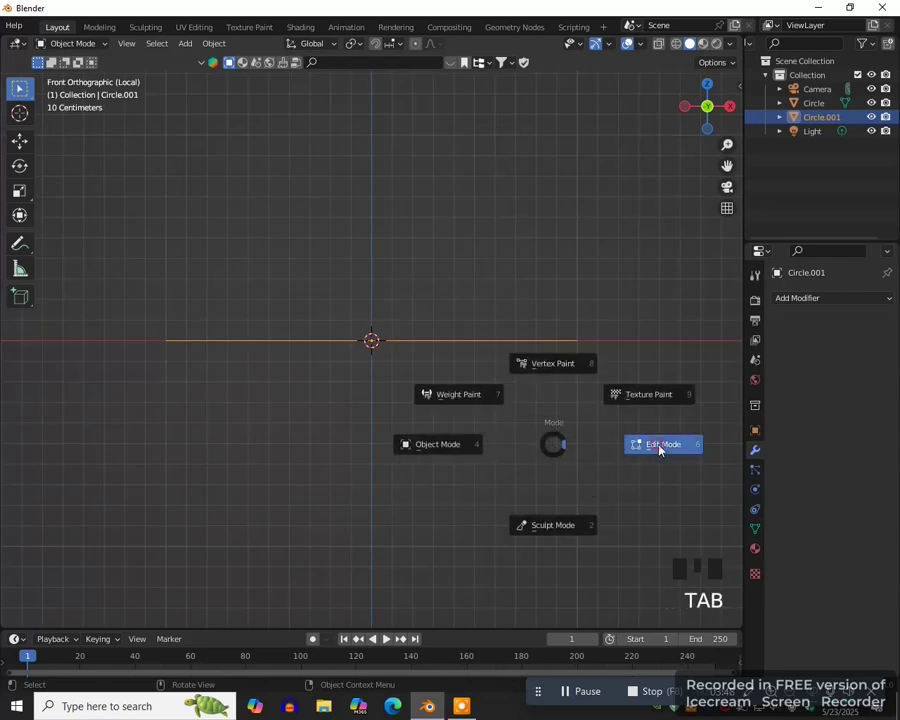
pyautogui.scroll(-4, 538, 433)
pyautogui.write('rx90')
pyautogui.press('Return')
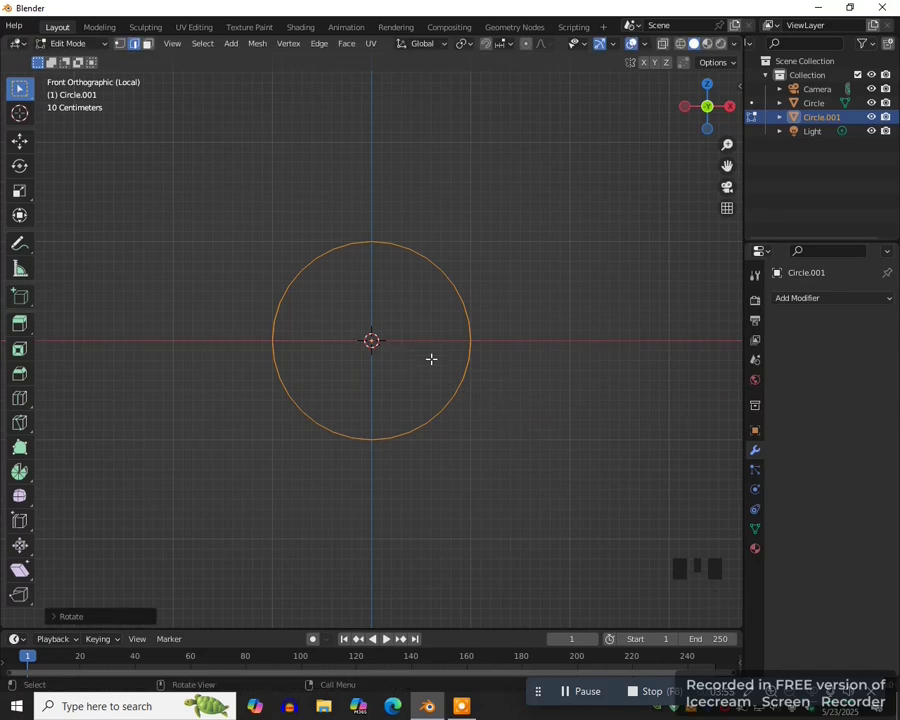
# - Fill the circle with a face and knife-cut it horizontally through the centre from side vertex to side vertex
pyautogui.press('f')
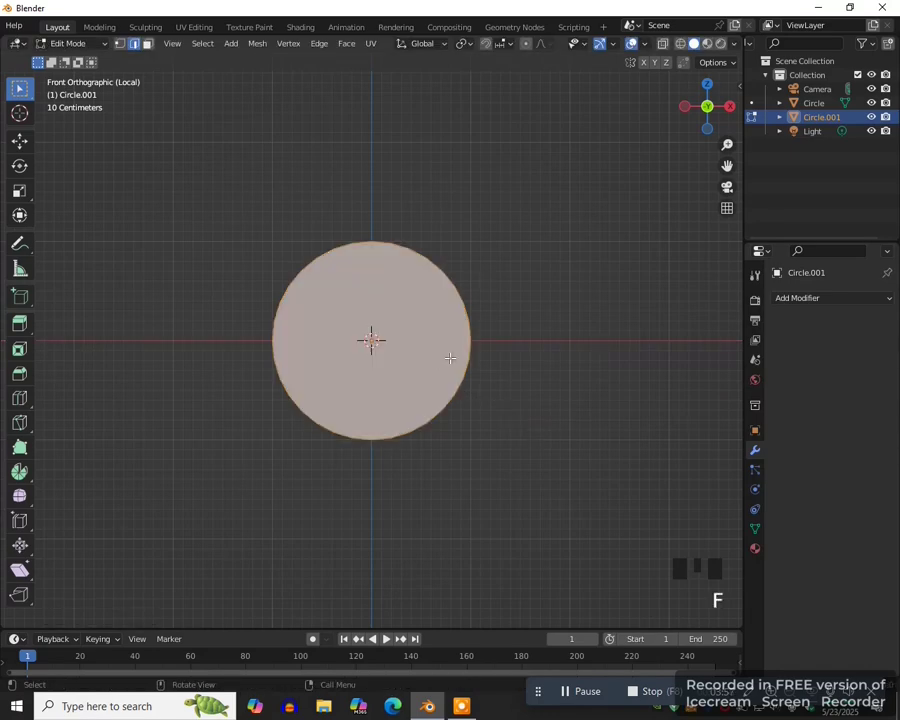
pyautogui.press('1')
pyautogui.scroll(1, 550, 388)
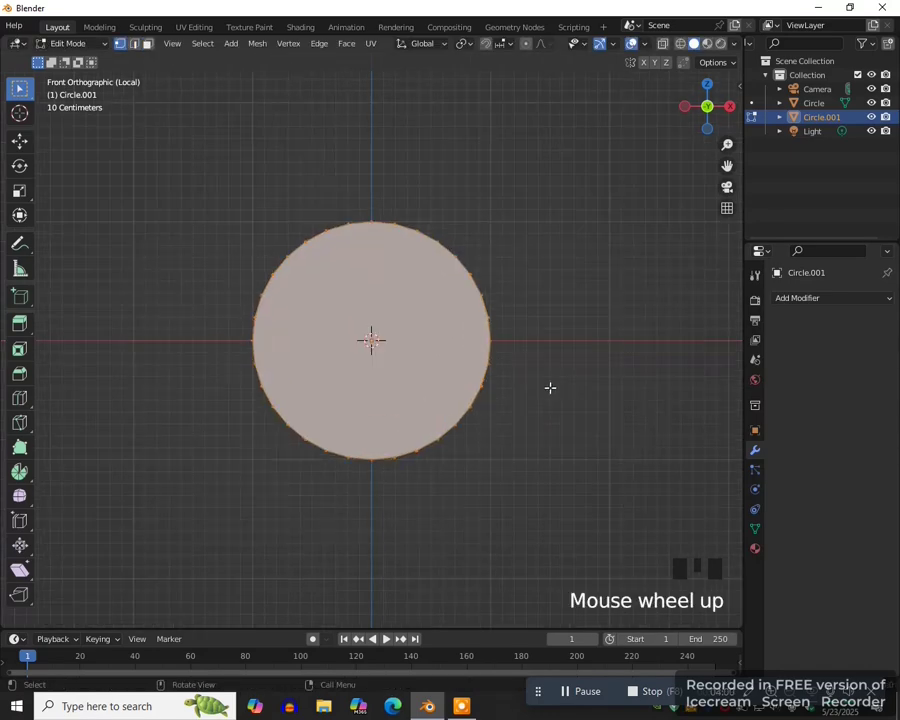
pyautogui.press('k')
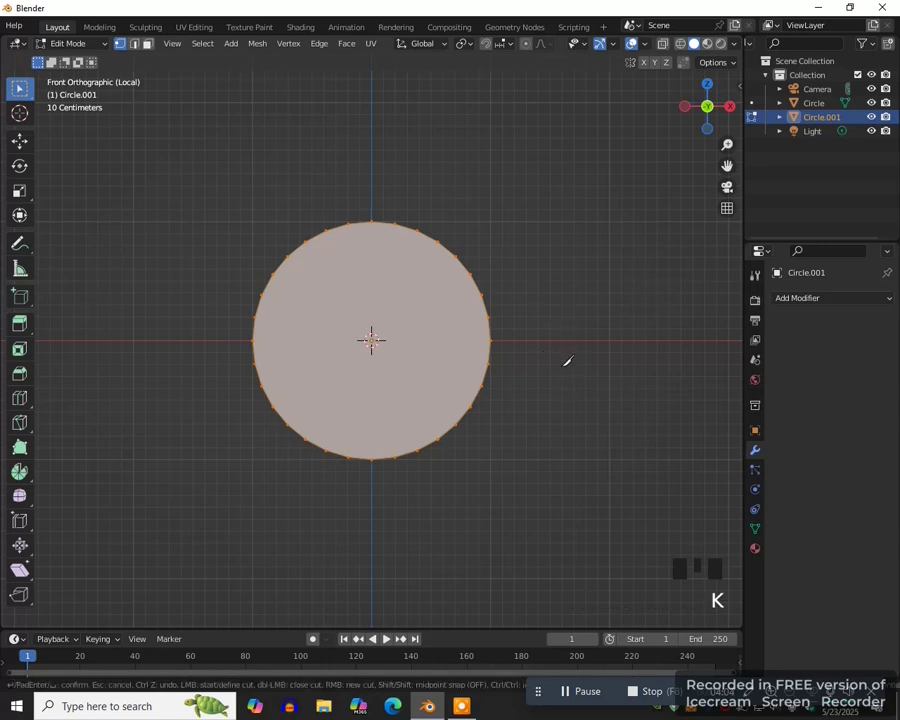
pyautogui.click(254, 340)
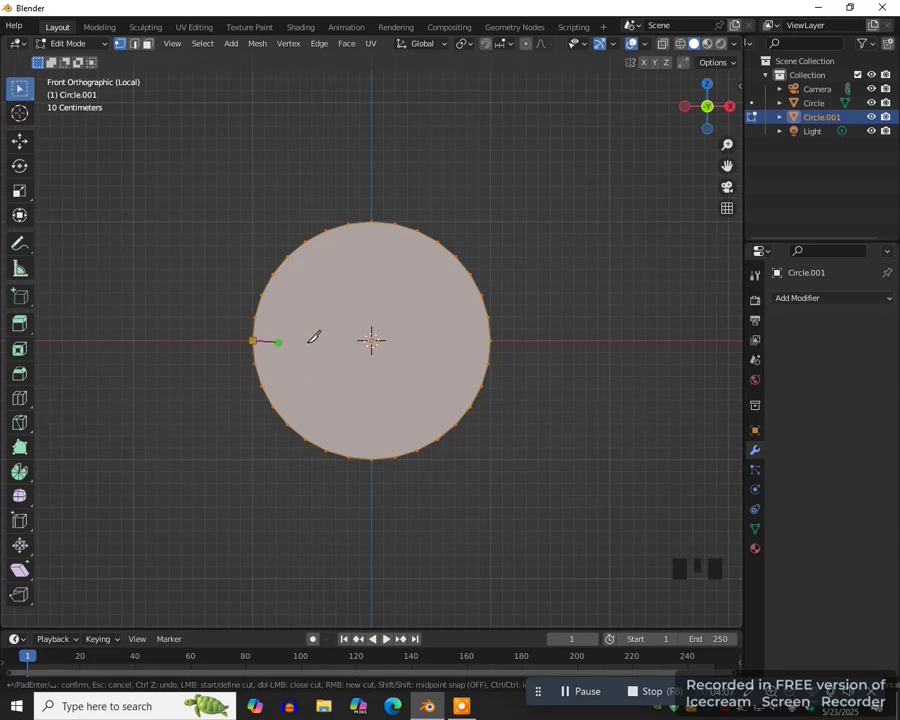
pyautogui.click(492, 340)
pyautogui.press('Return')
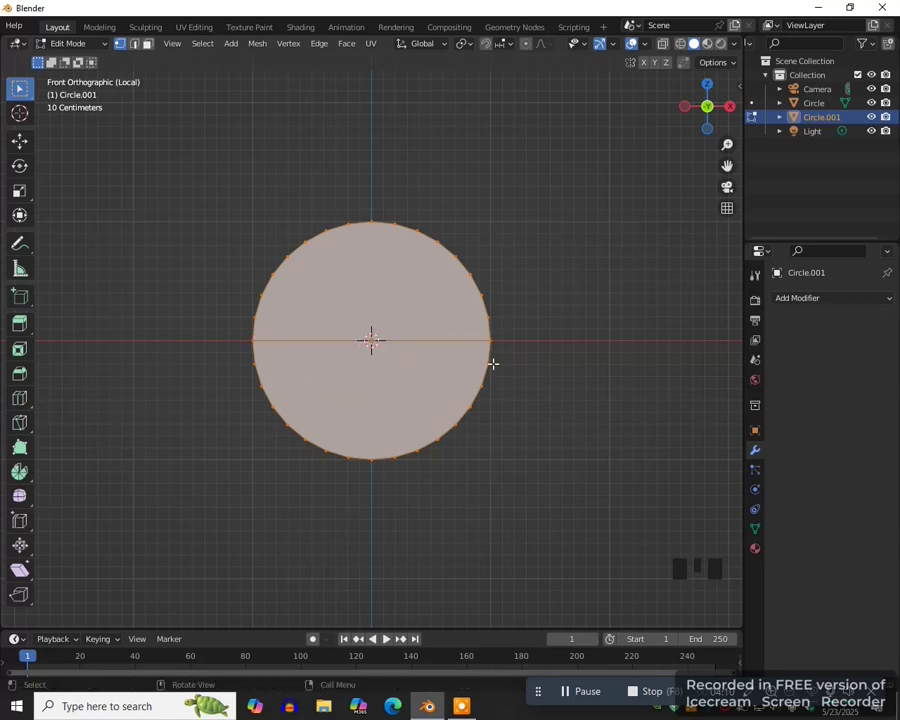
# - Delete the upper half face of the divided circle
pyautogui.press('3')
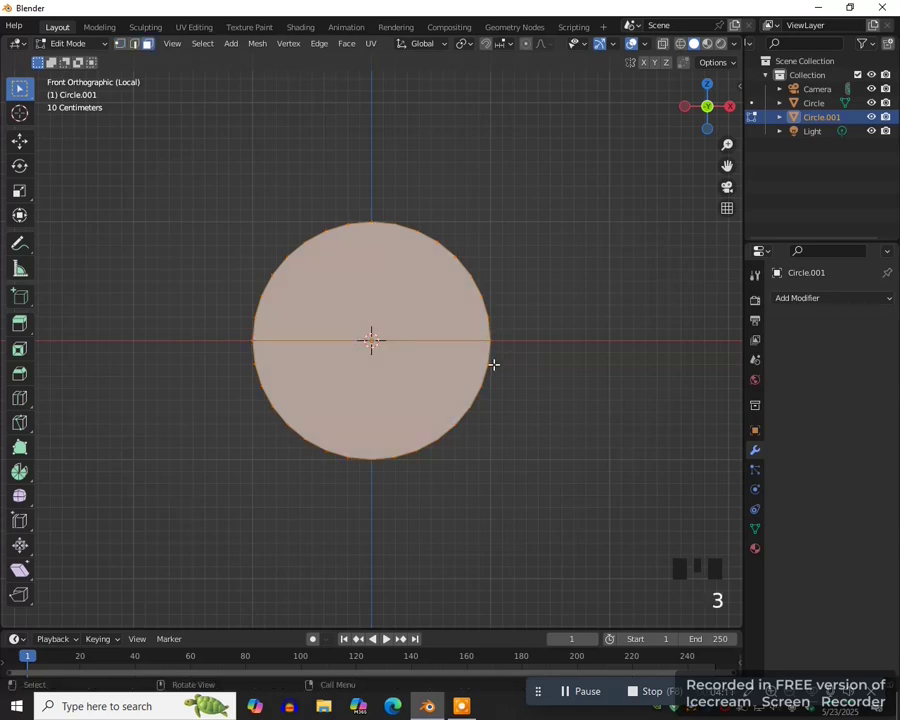
pyautogui.click(366, 275)
pyautogui.press('Delete')
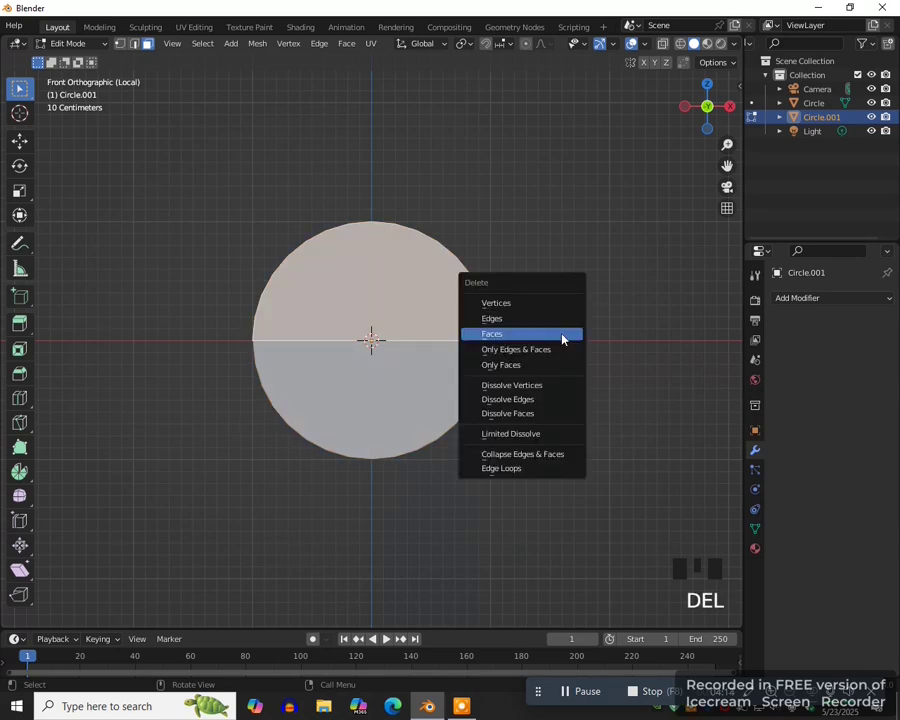
pyautogui.click(562, 337)
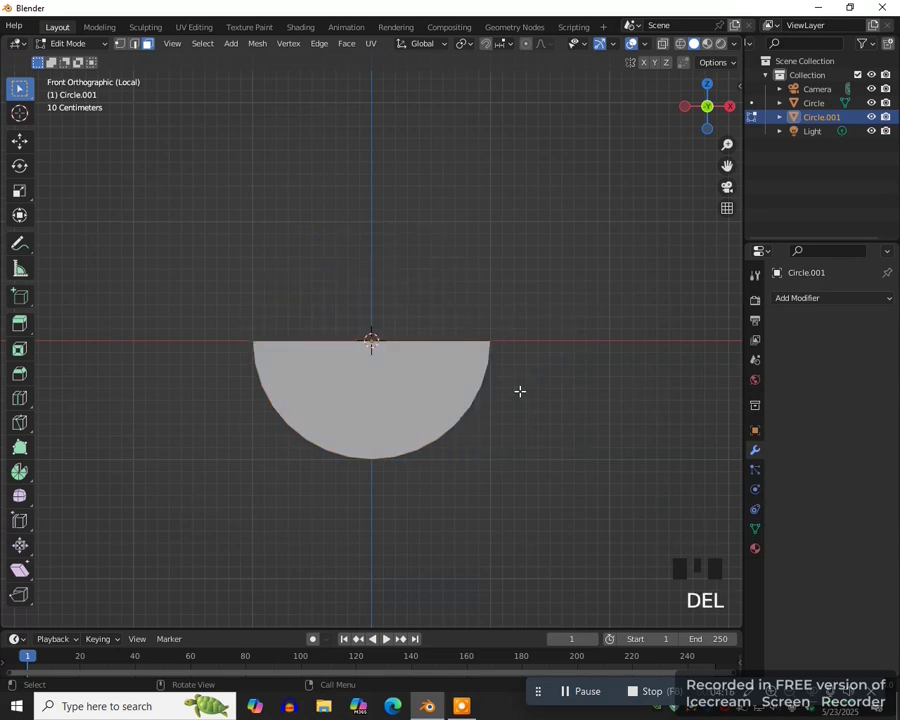
# - Extrude the half circle's straight edge upward along Z to nearly the circle's diameter
pyautogui.press('2')
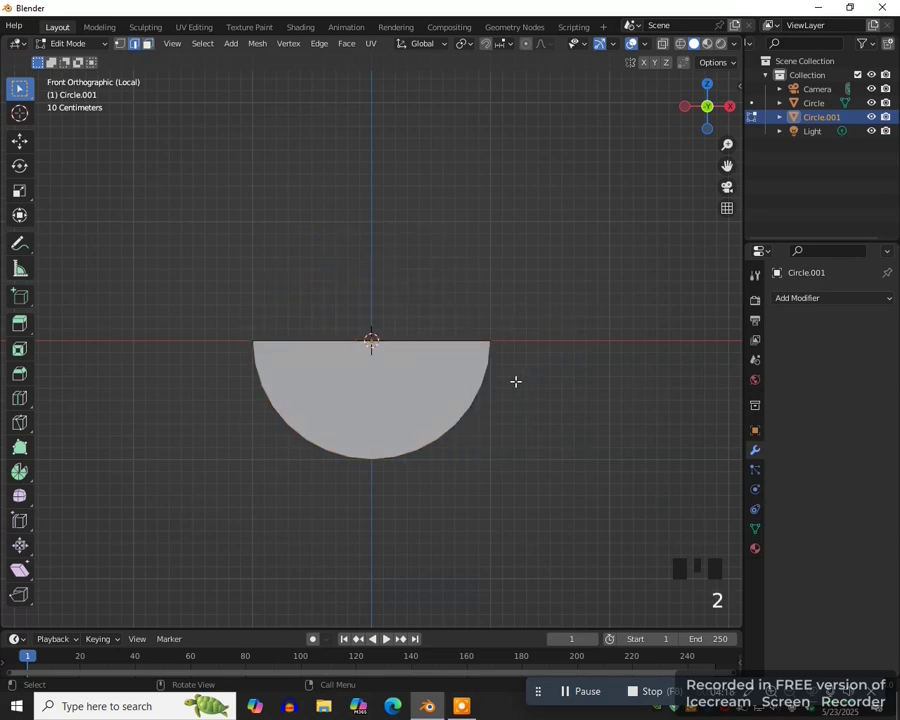
pyautogui.click(424, 340)
pyautogui.press('e')
pyautogui.press('z')
pyautogui.click(572, 168)
pyautogui.keyDown('shift'); pyautogui.moveTo(573, 217); pyautogui.dragTo(590, 297, button='middle'); pyautogui.keyUp('shift')
# - Add 10 evenly spaced vertical loop cuts across the extruded rectangle
pyautogui.click(358, 220)
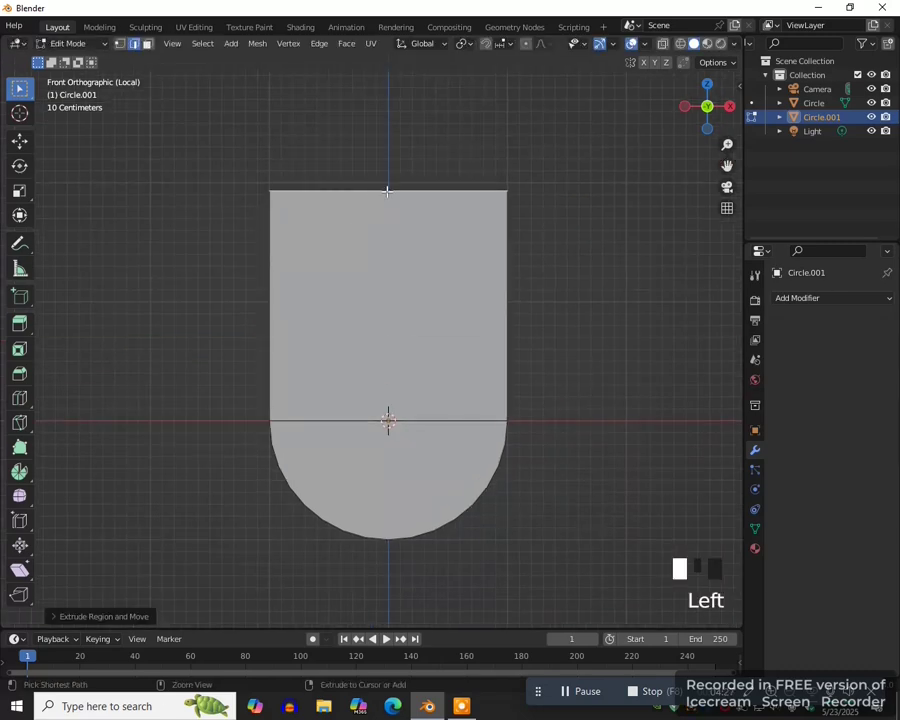
pyautogui.hotkey('ctrl', 'r')
pyautogui.scroll(9, 388, 191)
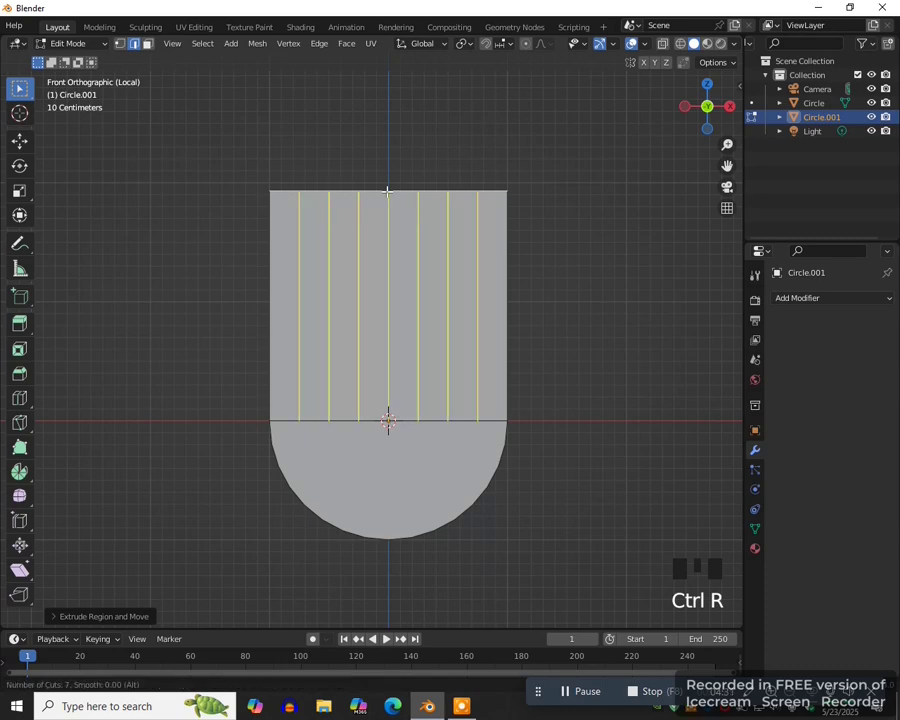
pyautogui.click(387, 191)
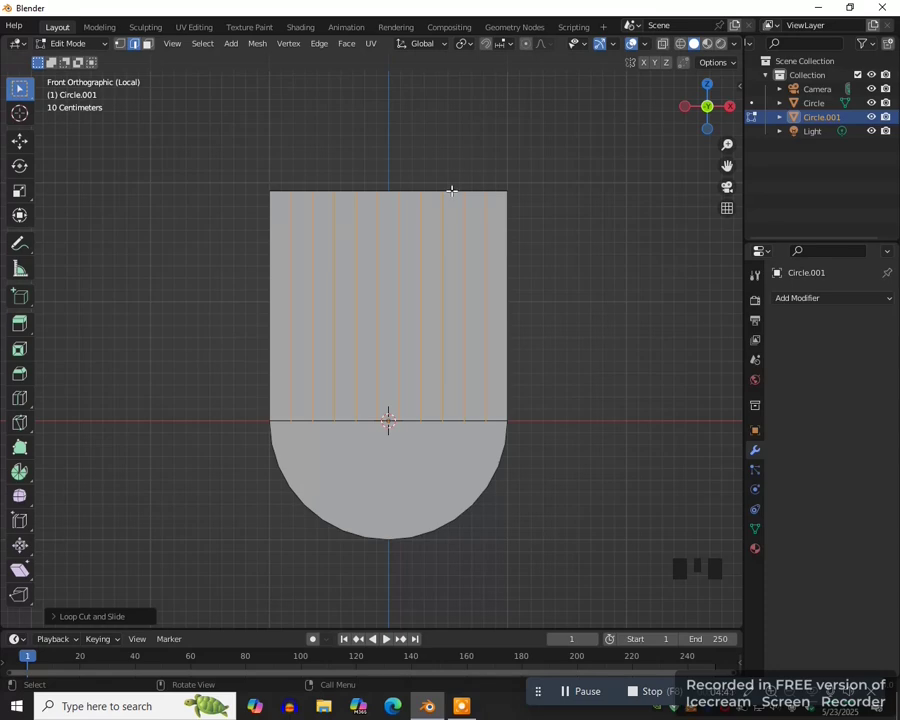
# - Widen the shape's top edge along X by about a third and add a horizontal loop cut about a third of the way down
pyautogui.keyDown('alt'); pyautogui.click(448, 190); pyautogui.keyUp('alt')
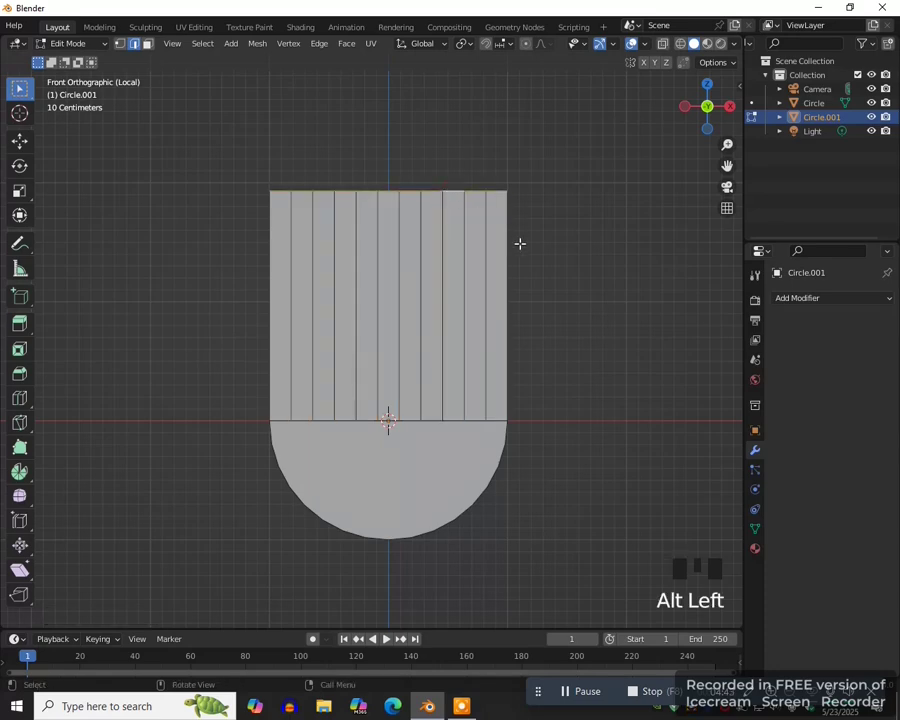
pyautogui.press('s')
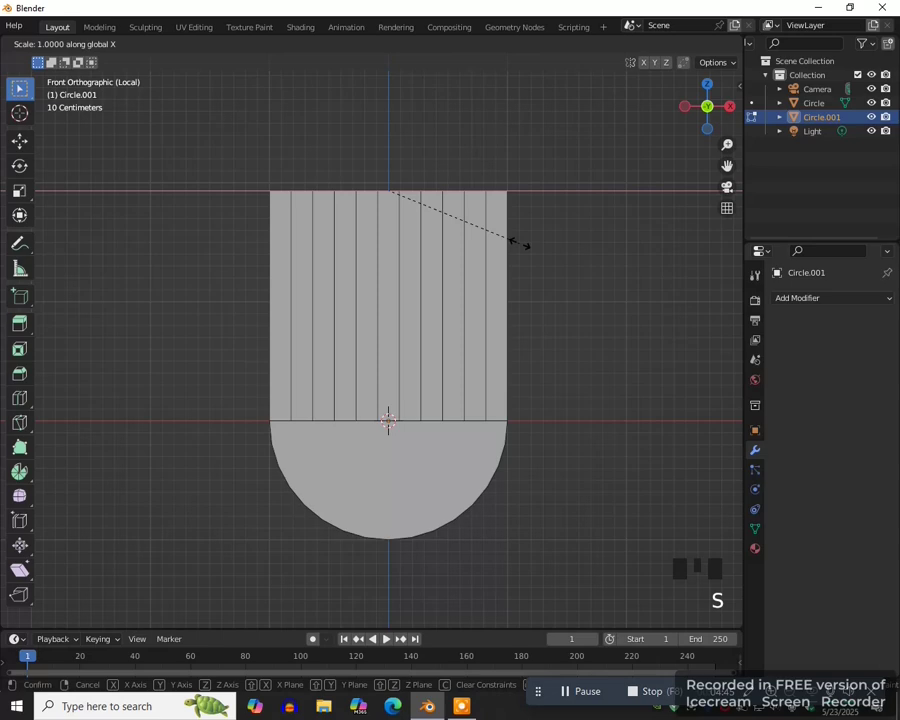
pyautogui.click(548, 276)
pyautogui.hotkey('ctrl', 'r')
pyautogui.click(506, 265)
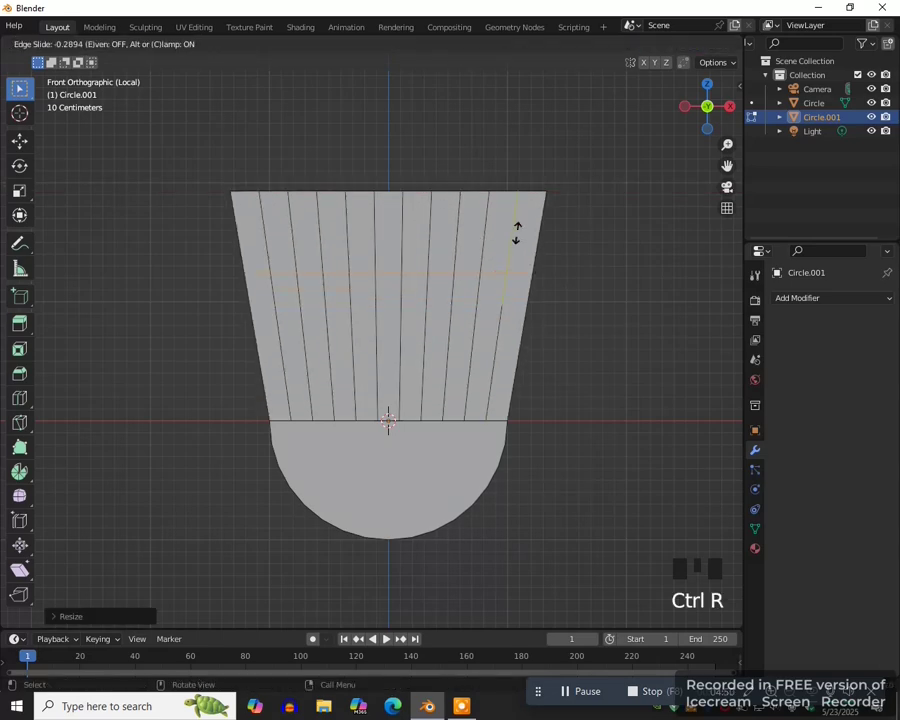
pyautogui.click(518, 222)
# - Delete the inner faces between the horizontal cut and the half circle, leaving one narrow strip on each side
pyautogui.press('3')
pyautogui.moveTo(292, 298); pyautogui.dragTo(475, 354)
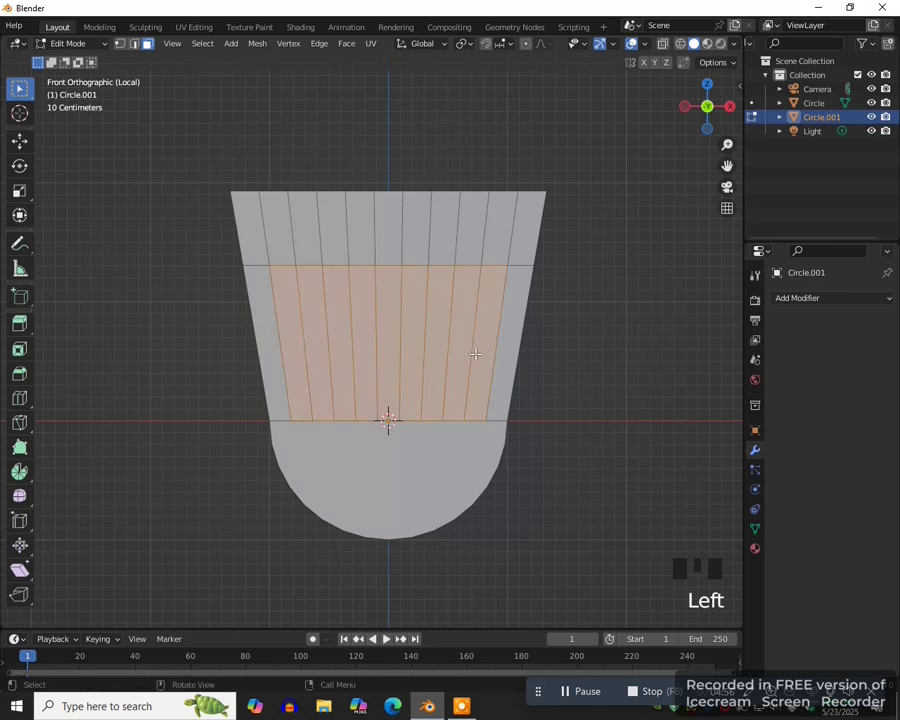
pyautogui.press('Delete')
pyautogui.click(476, 354)
pyautogui.moveTo(477, 353); pyautogui.dragTo(420, 414, button='middle')
# - Return to Object Mode, add a Solidify modifier with a large thickness to the cut-out shape, and apply it
pyautogui.press('Tab')
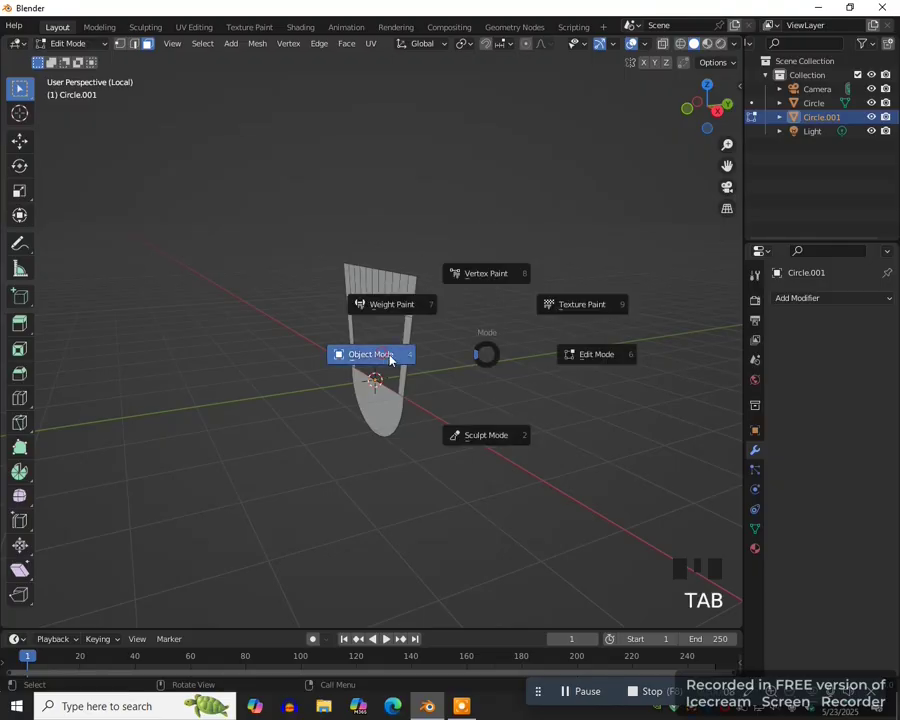
pyautogui.click(362, 353)
pyautogui.scroll(2, 471, 383)
pyautogui.moveTo(471, 383); pyautogui.dragTo(482, 376, button='middle')
pyautogui.click(816, 298)
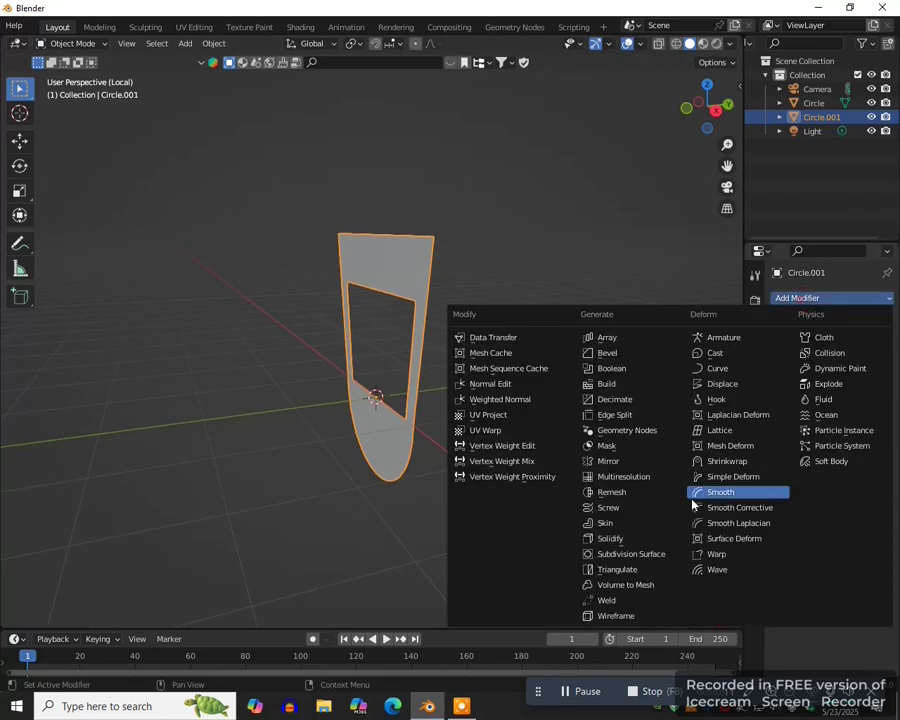
pyautogui.click(610, 538)
pyautogui.moveTo(846, 360); pyautogui.dragTo(898, 360)
pyautogui.click(856, 322)
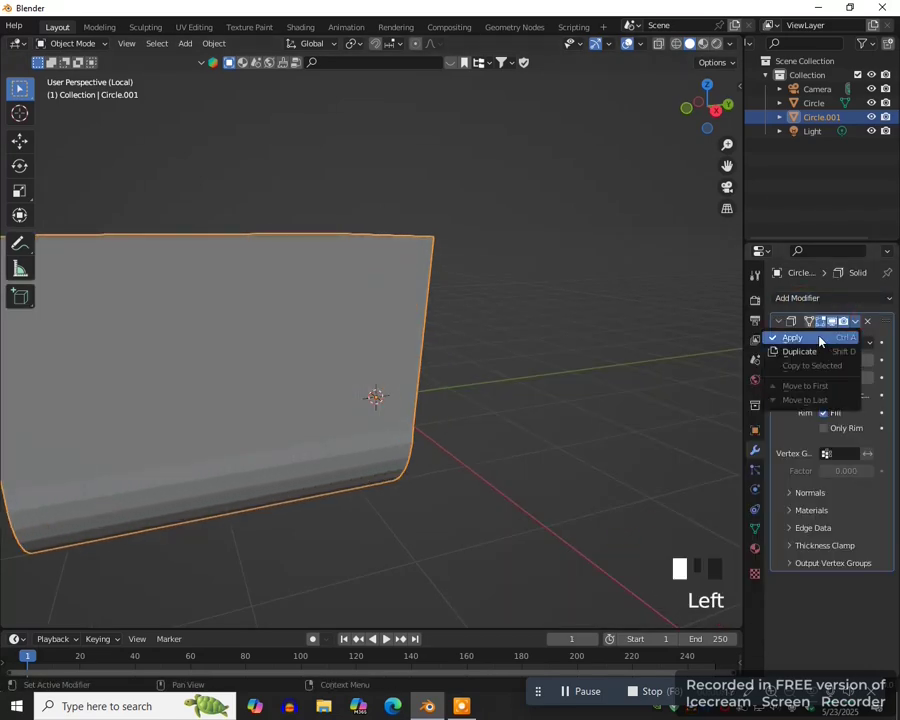
pyautogui.click(820, 339)
# - Leave local view to bring back the cup and saucer, and display the front view in wireframe shading
pyautogui.moveTo(322, 432); pyautogui.dragTo(390, 446, button='middle')
pyautogui.scroll(-2, 390, 446)
pyautogui.press('KP_1')
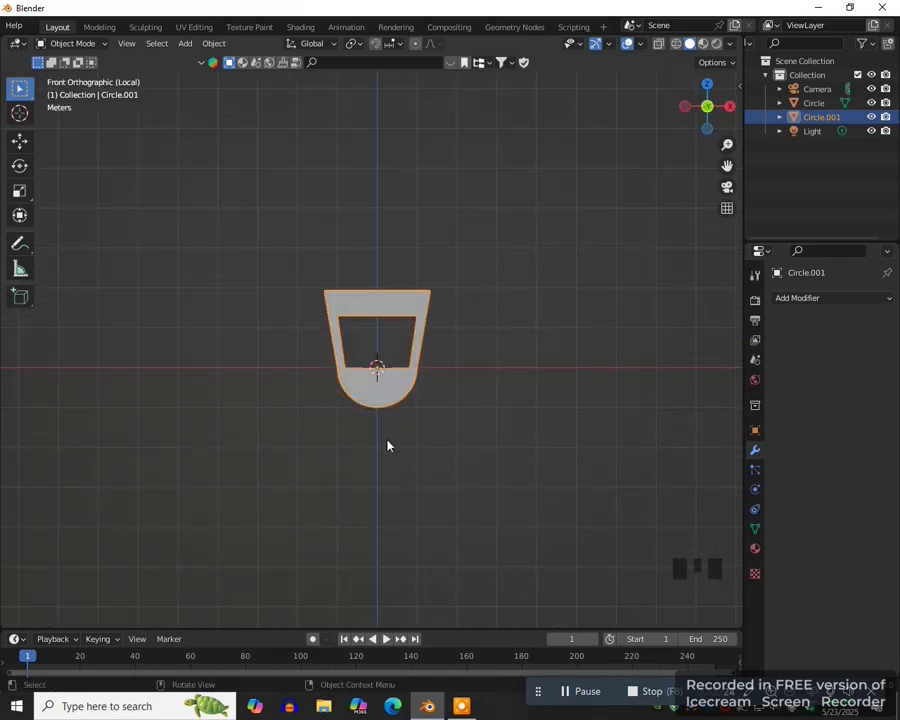
pyautogui.press('/')
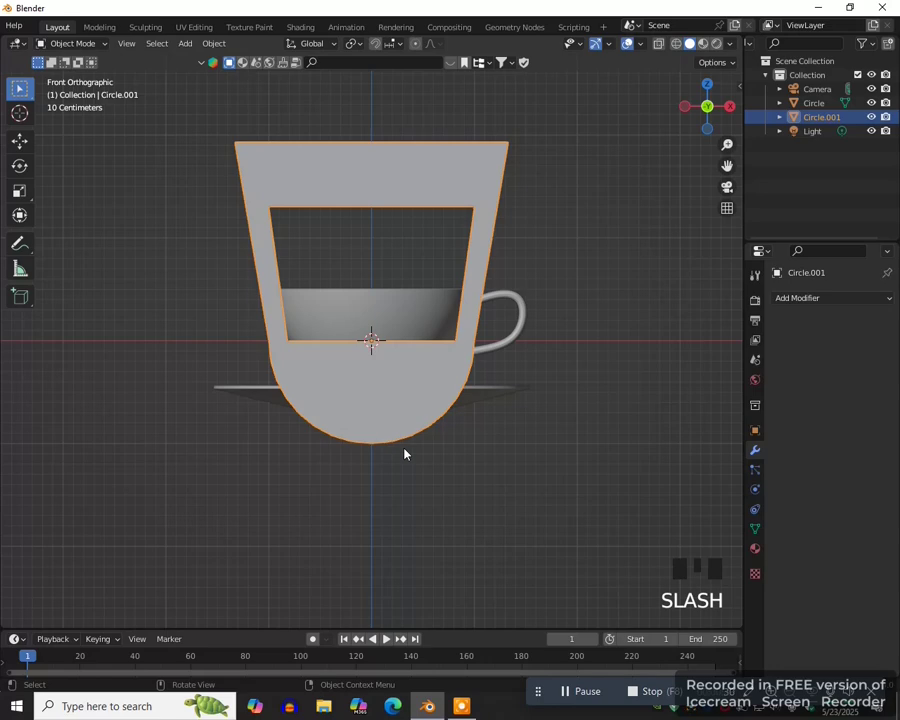
pyautogui.press('z')
# - Select the whole thickened shape in Edit Mode and scale it uniformly down to slightly over a quarter of its size
pyautogui.press('Tab')
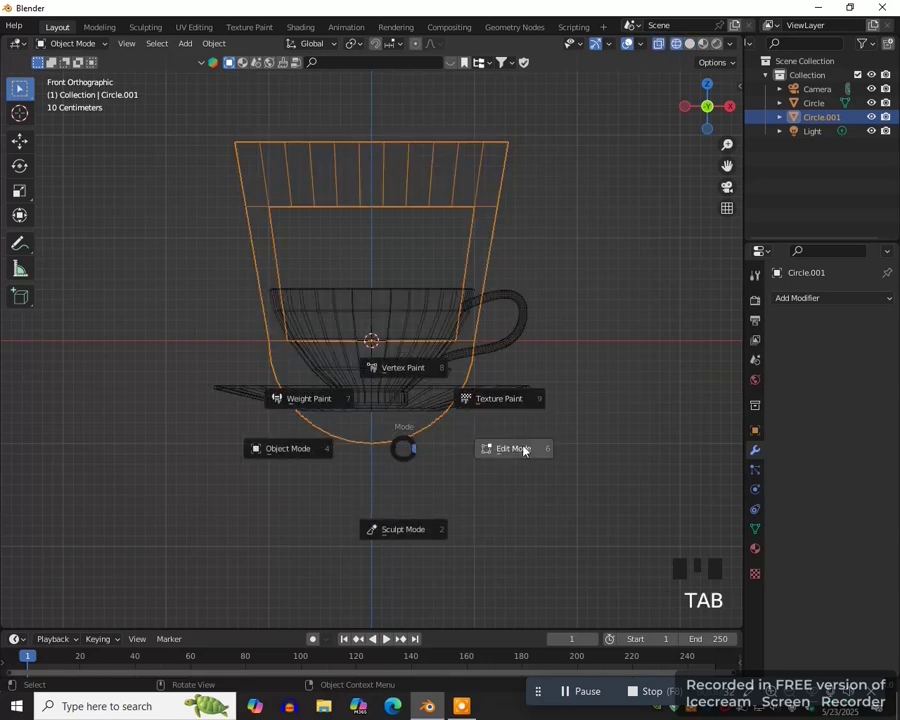
pyautogui.click(524, 449)
pyautogui.press('a')
pyautogui.scroll(-2, 569, 384)
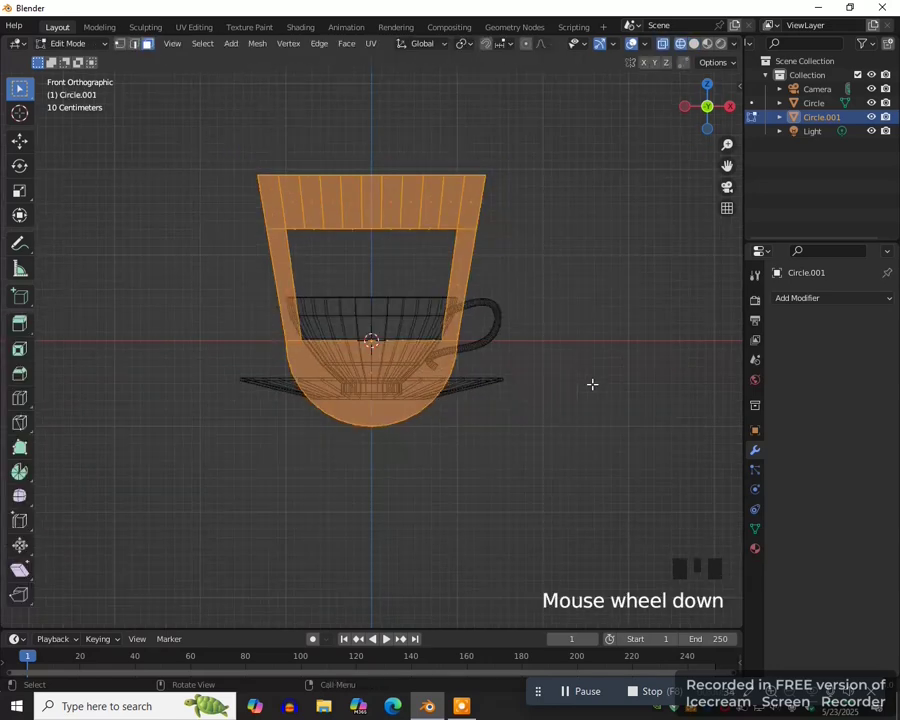
pyautogui.press('s')
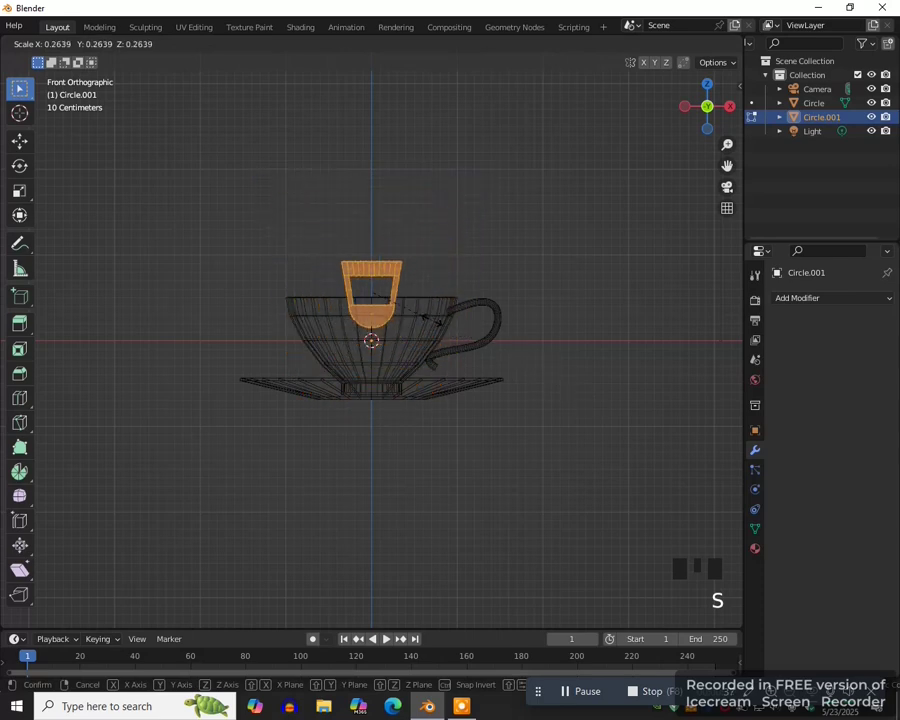
pyautogui.click(433, 328)
# - In side view, move the shape along Y until its back meets the cup's centre, and lower it along Z to rim level
pyautogui.press('KP_3')
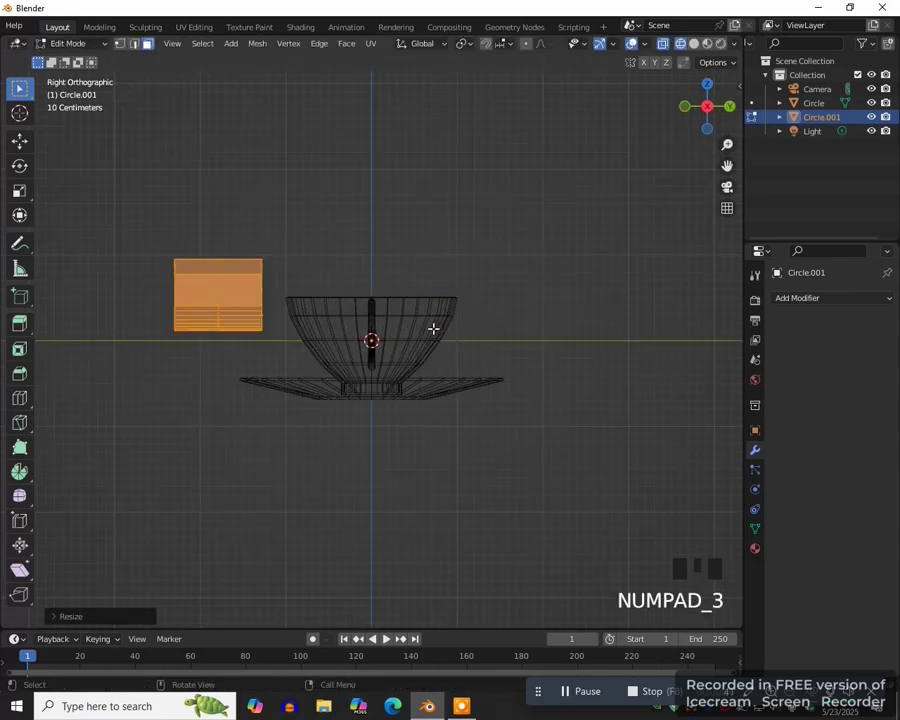
pyautogui.press('g')
pyautogui.press('y')
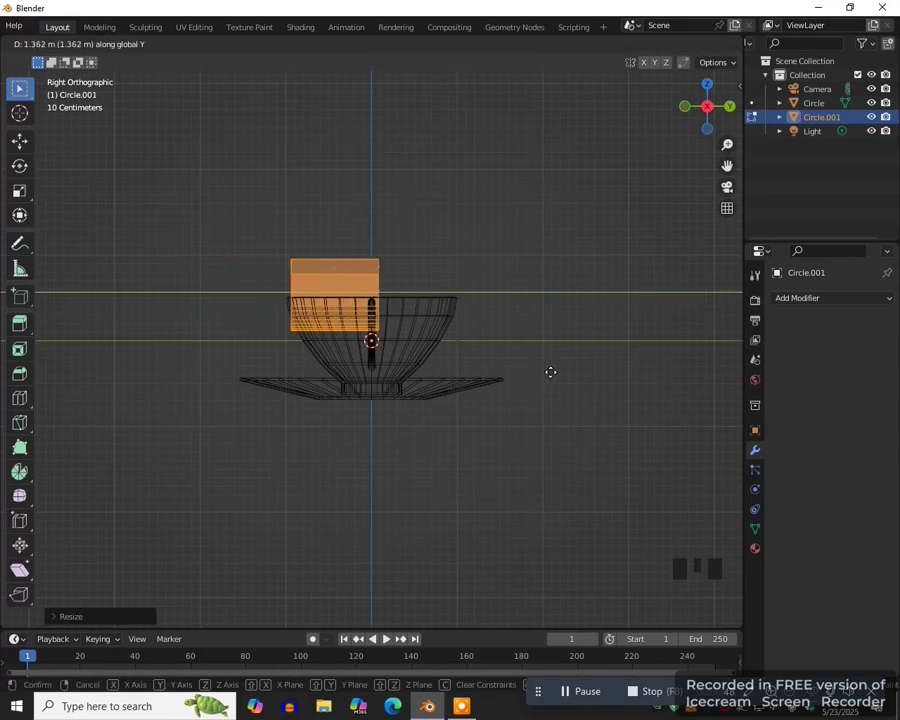
pyautogui.click(538, 368)
pyautogui.press('g')
pyautogui.press('z')
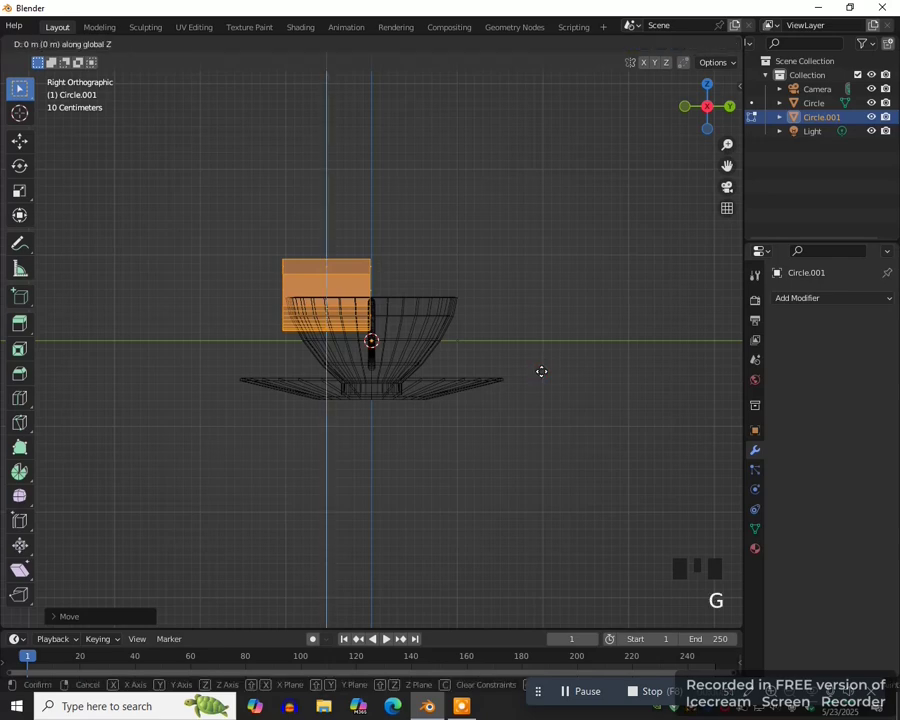
pyautogui.click(517, 437)
# - In front view, narrow the shape along X to about 0.9 and fine-tune its height along Z
pyautogui.press('KP_1')
pyautogui.scroll(2, 479, 425)
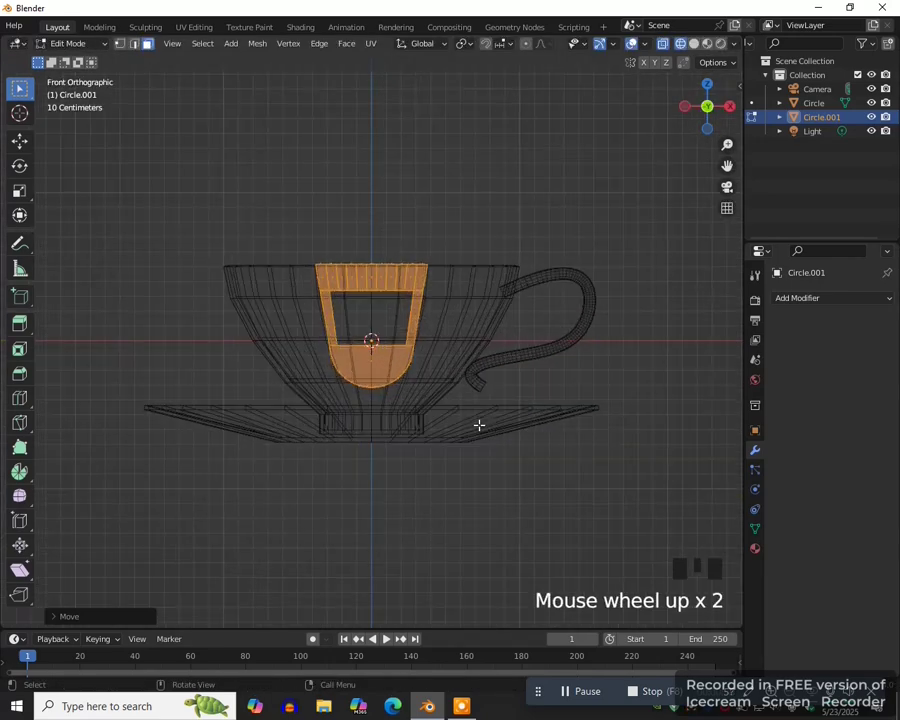
pyautogui.press('s')
pyautogui.press('x')
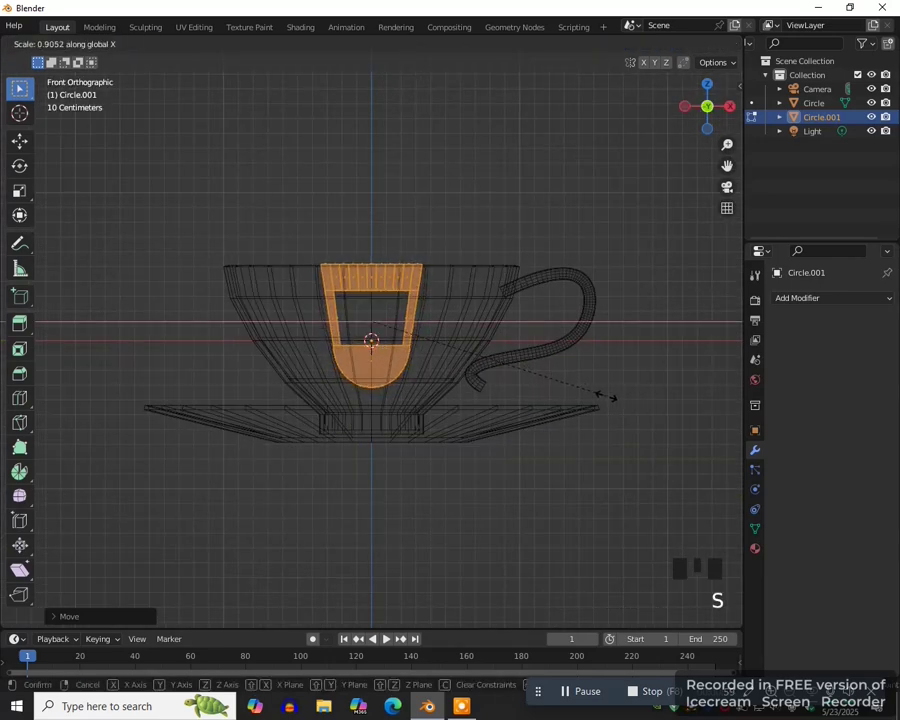
pyautogui.click(598, 393)
pyautogui.press('g')
pyautogui.press('z')
pyautogui.click(597, 391)
# - Return to solid shading and switch Edit Mode from the cut-out shape to the cup and saucer object
pyautogui.moveTo(597, 391)
pyautogui.mouseDown(button='middle')
pyautogui.moveTo(496, 456)
pyautogui.moveTo(404, 428)
pyautogui.mouseUp(button='middle')
pyautogui.press('z')
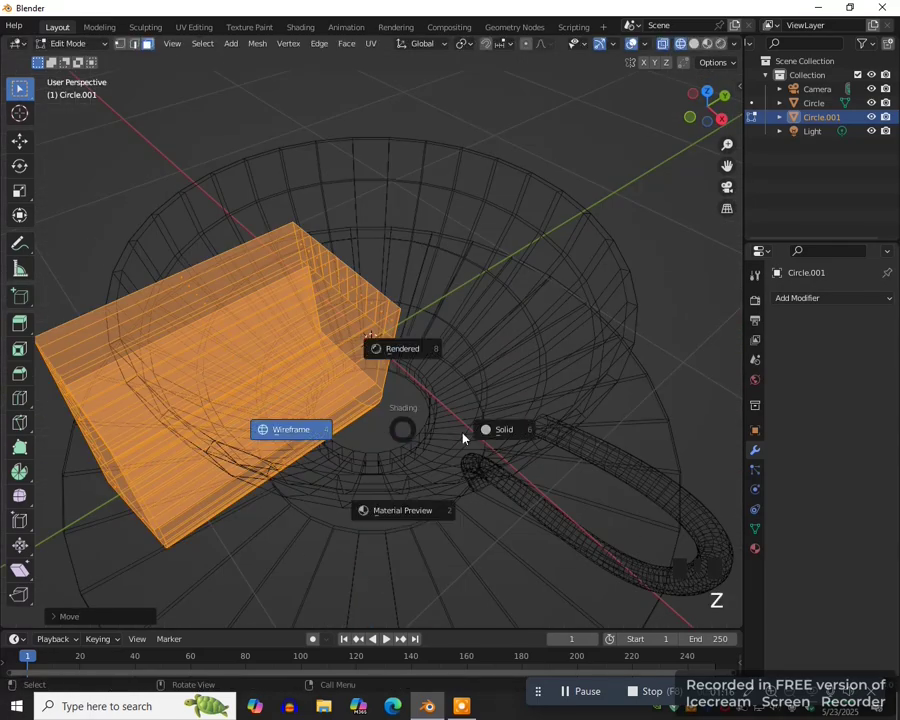
pyautogui.click(499, 428)
pyautogui.moveTo(466, 438); pyautogui.dragTo(546, 444, button='middle')
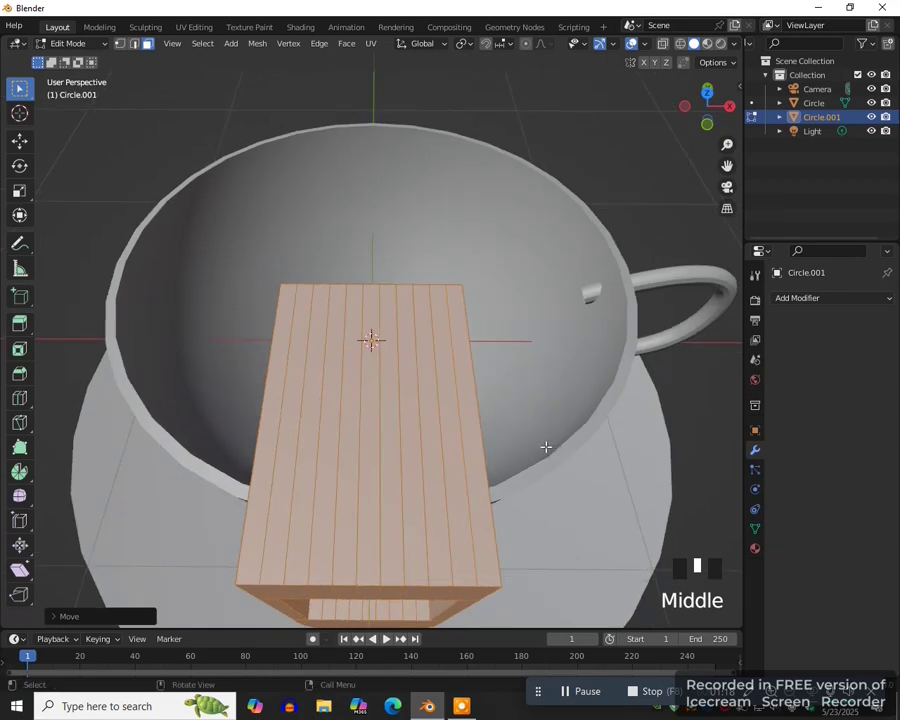
pyautogui.hotkey('ctrl', 'Tab')
pyautogui.click(490, 425)
pyautogui.click(568, 300)
pyautogui.hotkey('ctrl', 'Tab')
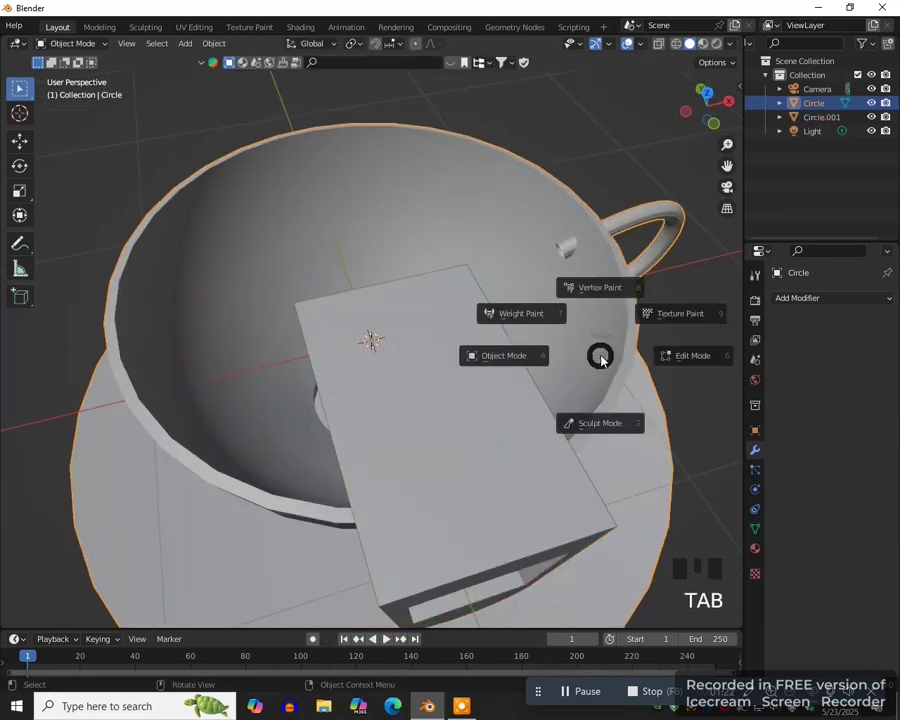
pyautogui.click(697, 360)
# - Select the edge loop midway down the cup's inner wall and extrude it inward, scaled to just over half its radius
pyautogui.moveTo(697, 358); pyautogui.dragTo(316, 256, button='middle')
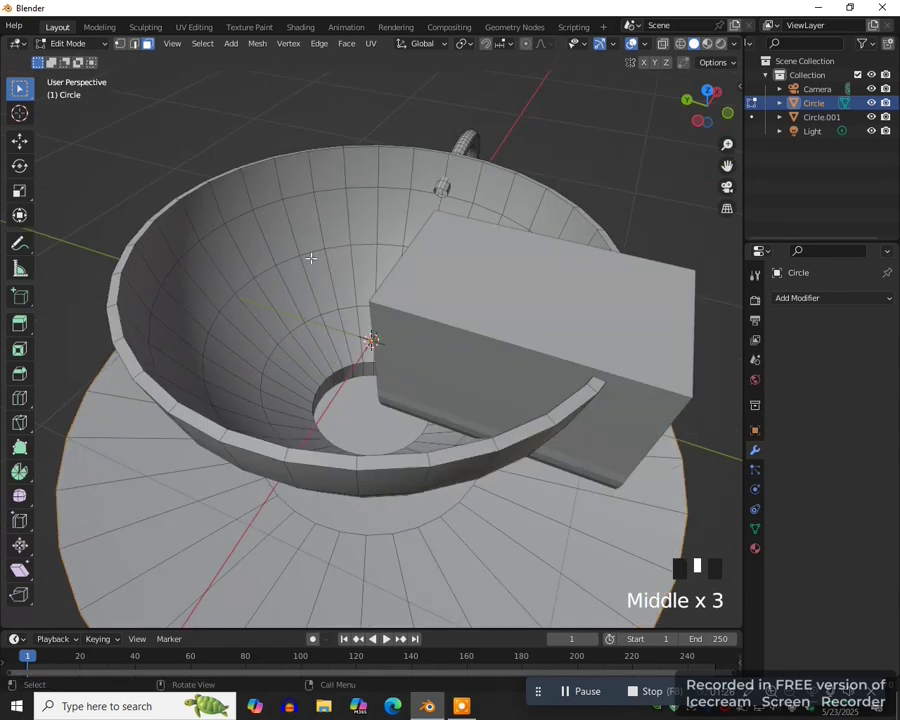
pyautogui.press('2')
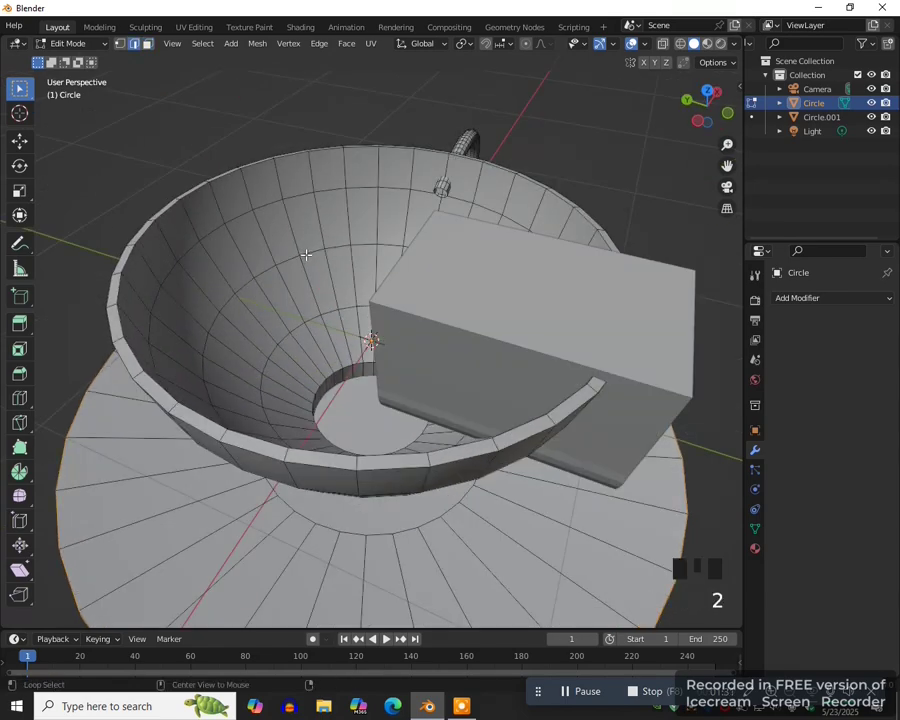
pyautogui.keyDown('alt'); pyautogui.click(306, 254); pyautogui.keyUp('alt')
pyautogui.press('KP_7')
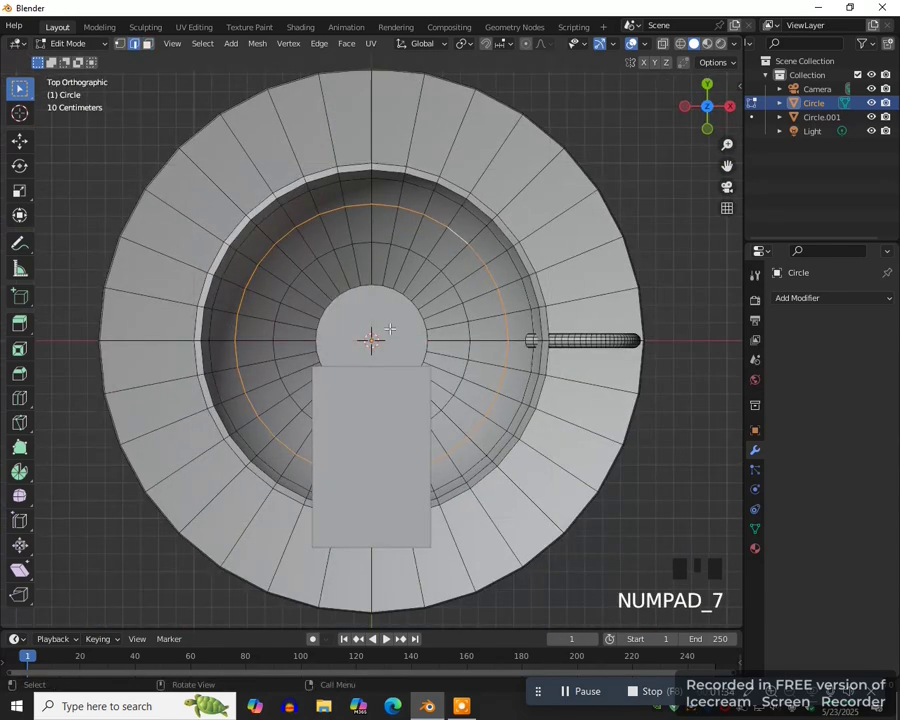
pyautogui.press('e')
pyautogui.press('s')
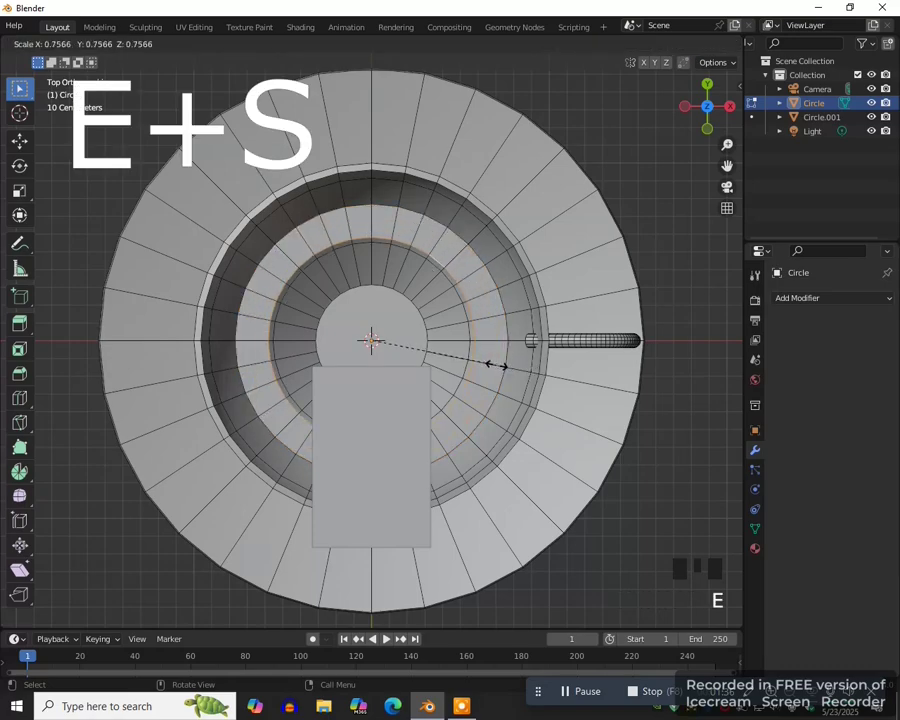
pyautogui.click(463, 368)
# - Extrude the new inner ring's edge a short distance down along Z to form a lip
pyautogui.moveTo(463, 368); pyautogui.dragTo(379, 354, button='middle')
pyautogui.press('e')
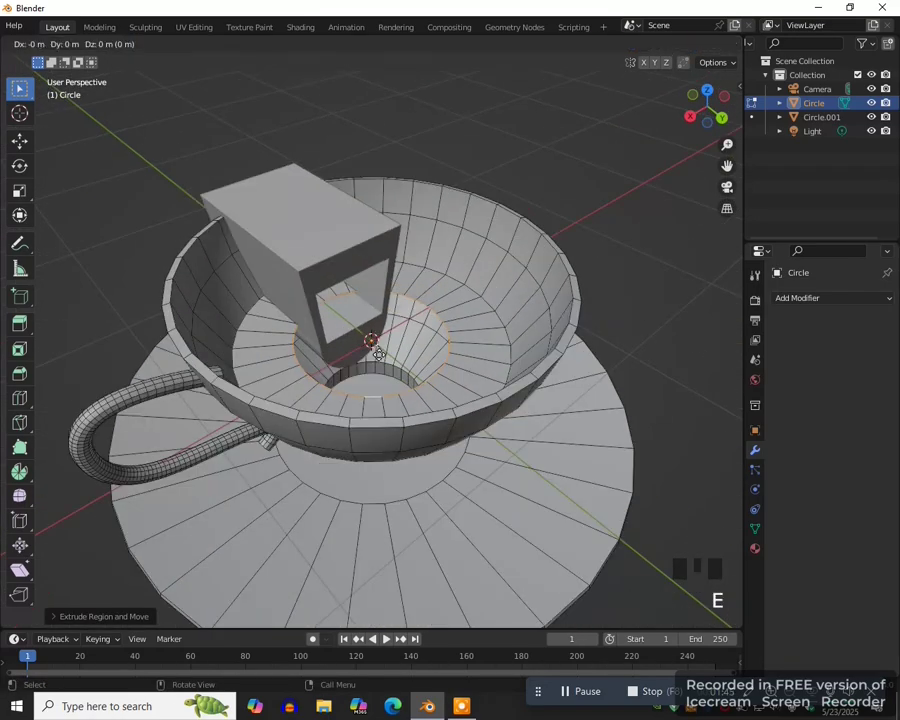
pyautogui.press('z')
pyautogui.click(380, 368)
pyautogui.moveTo(380, 368); pyautogui.dragTo(547, 384, button='middle')
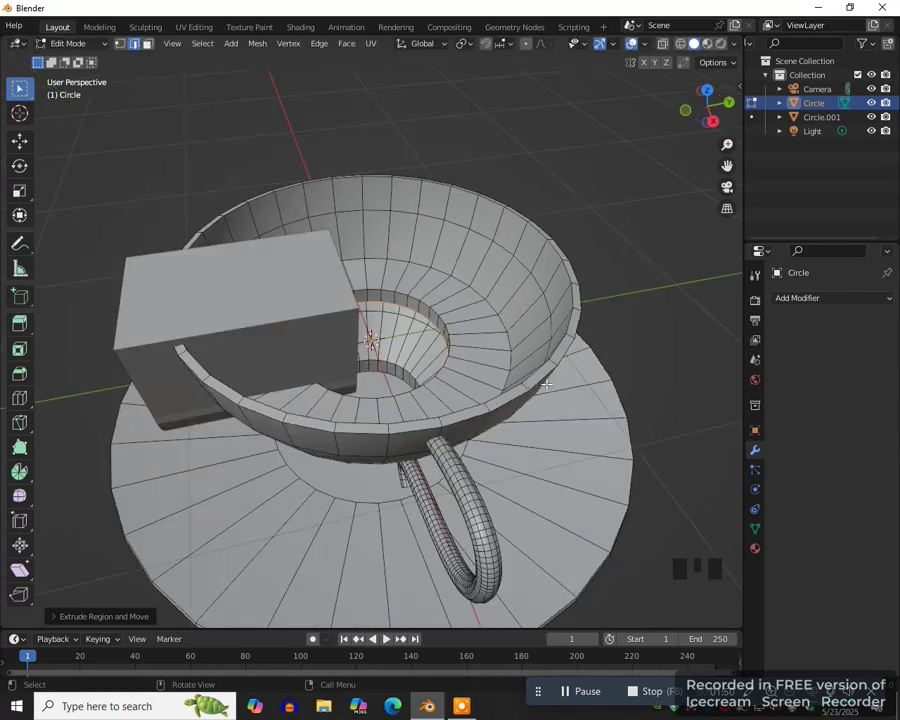
# - In Object Mode and top view, add a mesh circle at the cup's centre and display the scene in wireframe
pyautogui.press('KP_7')
pyautogui.hotkey('ctrl', 'Tab')
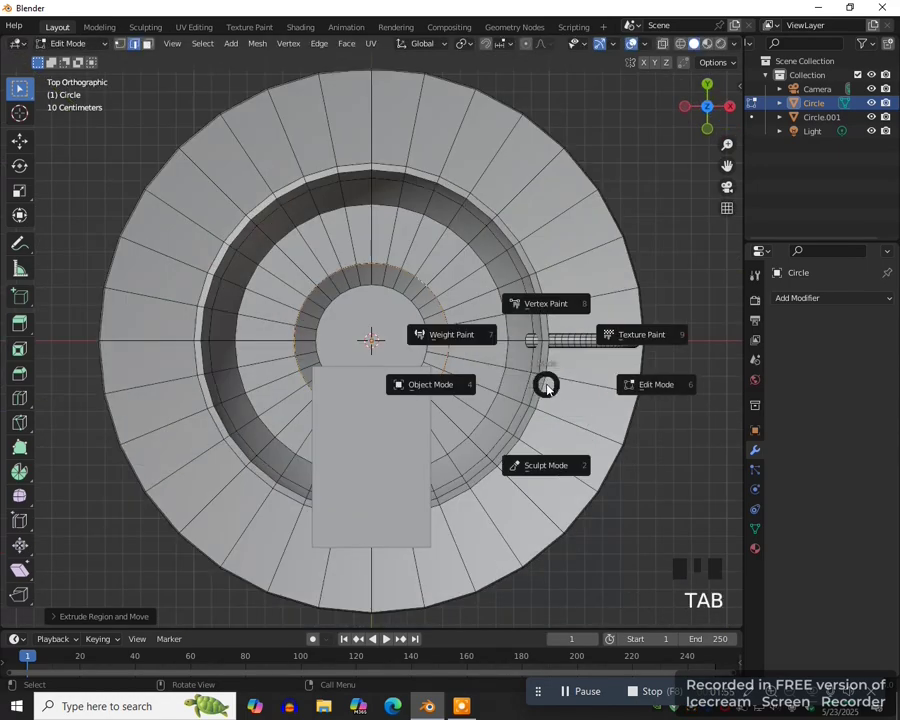
pyautogui.click(434, 391)
pyautogui.hotkey('shift', 'a')
pyautogui.moveTo(434, 392)
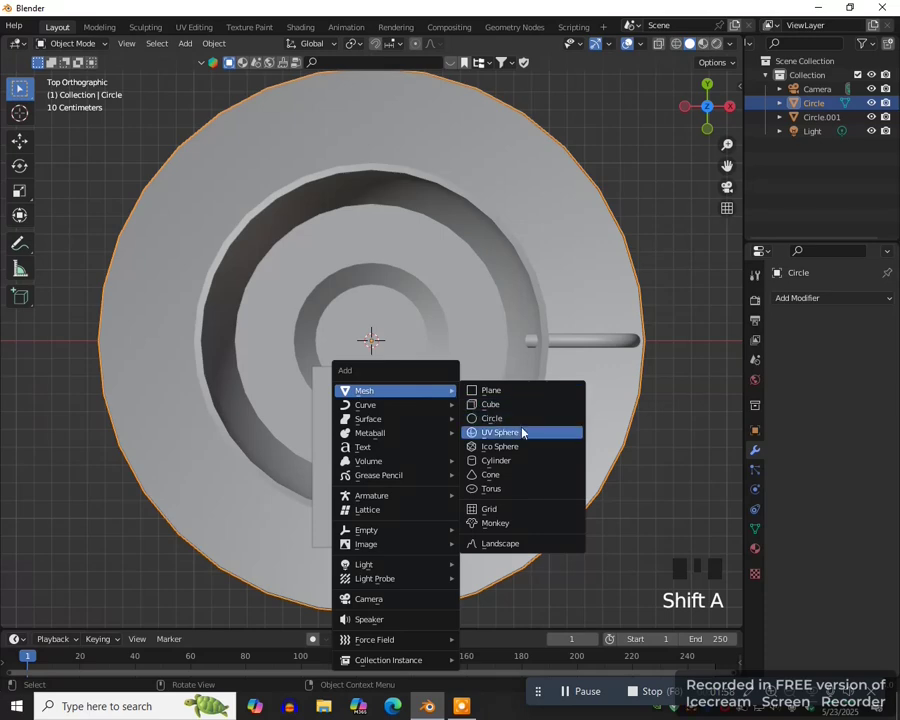
pyautogui.click(506, 418)
pyautogui.press('z')
pyautogui.press('4')
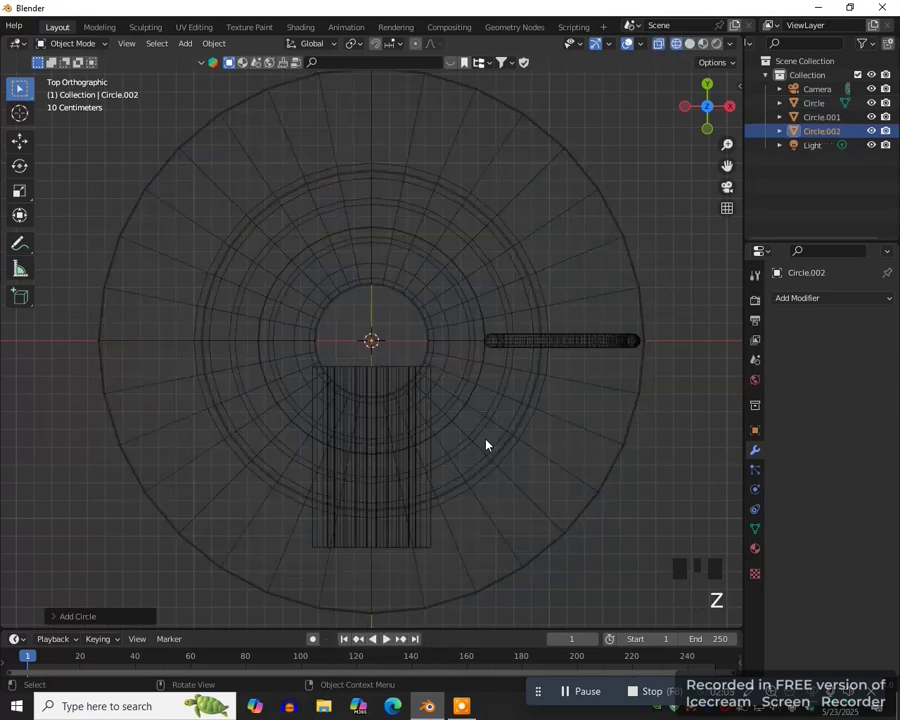
# - Fill the new circle with a face in Edit Mode and scale it down to about a fifth of its size
pyautogui.hotkey('ctrl', 'Tab')
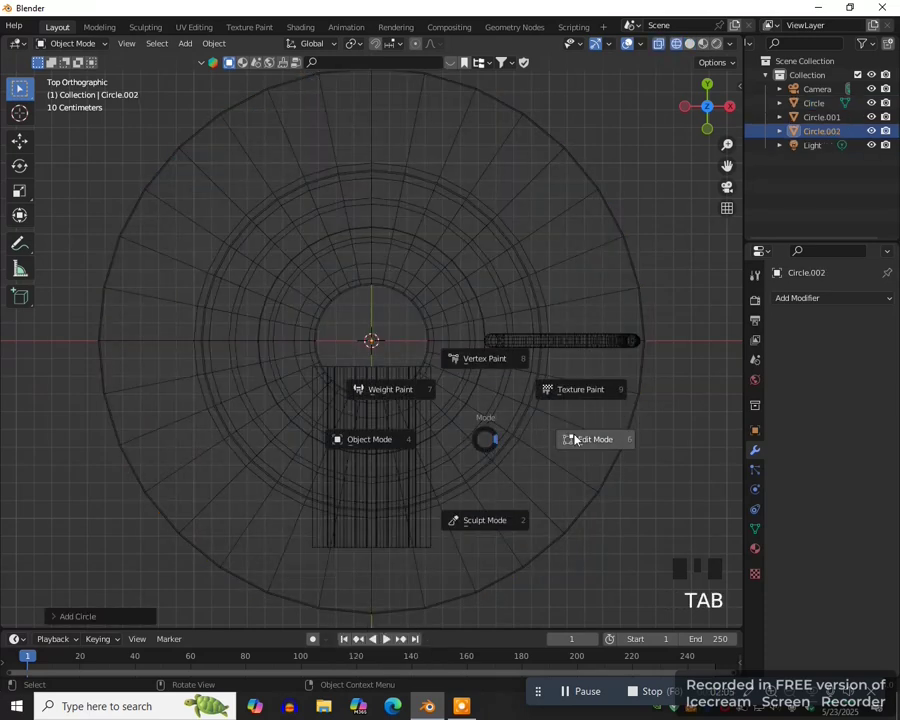
pyautogui.click(563, 438)
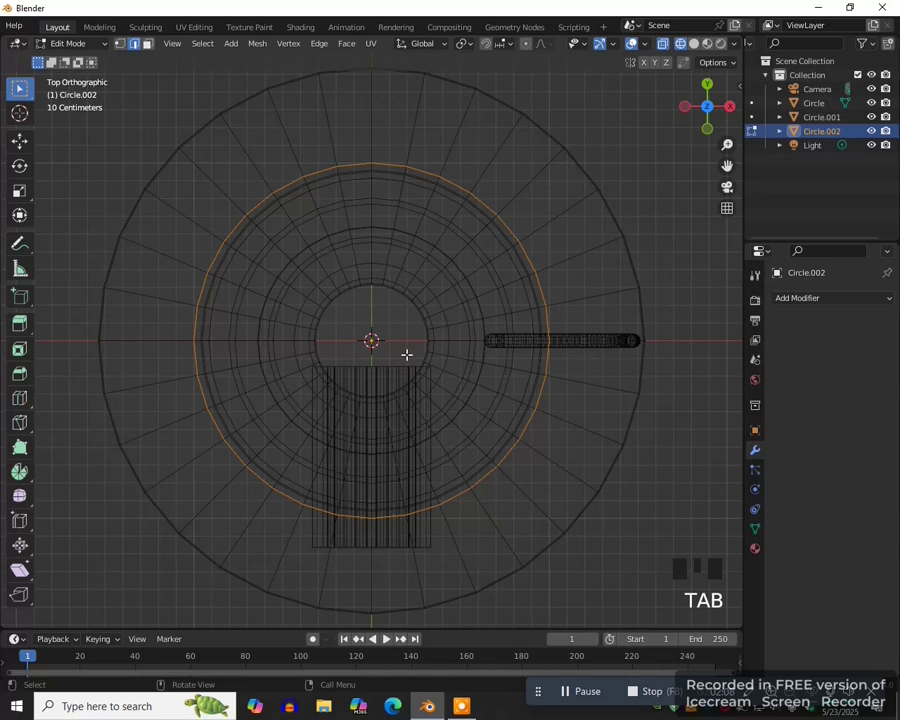
pyautogui.press('f')
pyautogui.press('s')
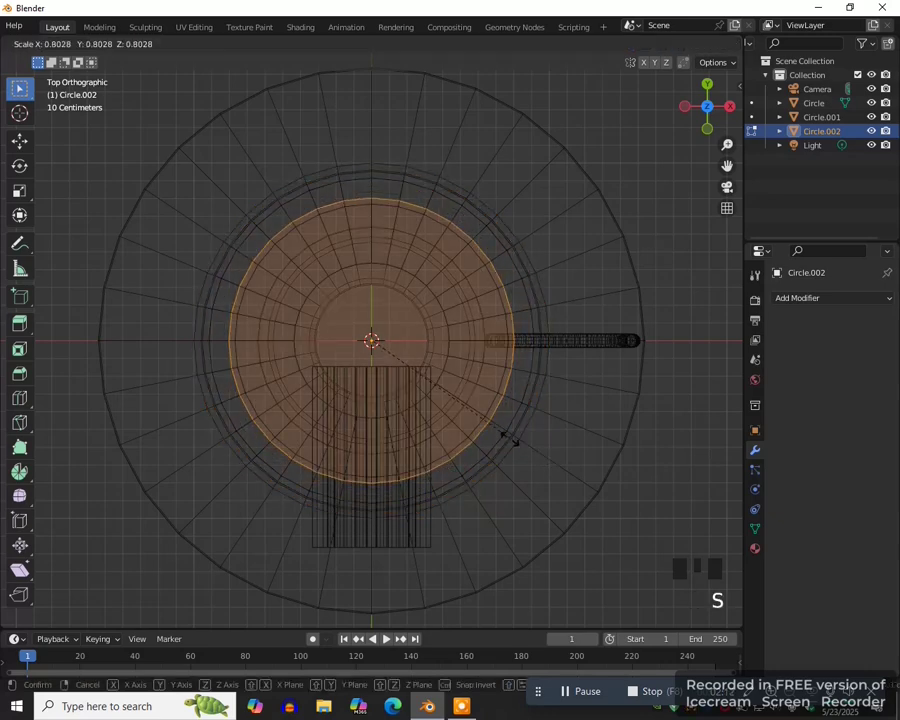
pyautogui.click(397, 383)
# - In front view, raise the disc along Z inside the cup and extrude it into a short cylinder
pyautogui.press('KP_1')
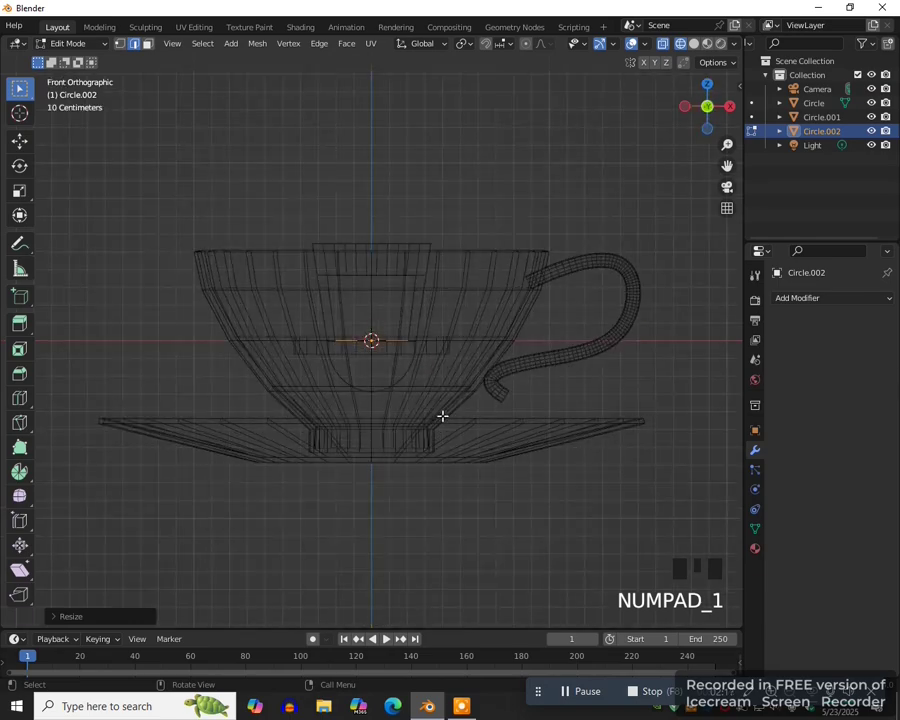
pyautogui.press('g')
pyautogui.press('z')
pyautogui.click(441, 380)
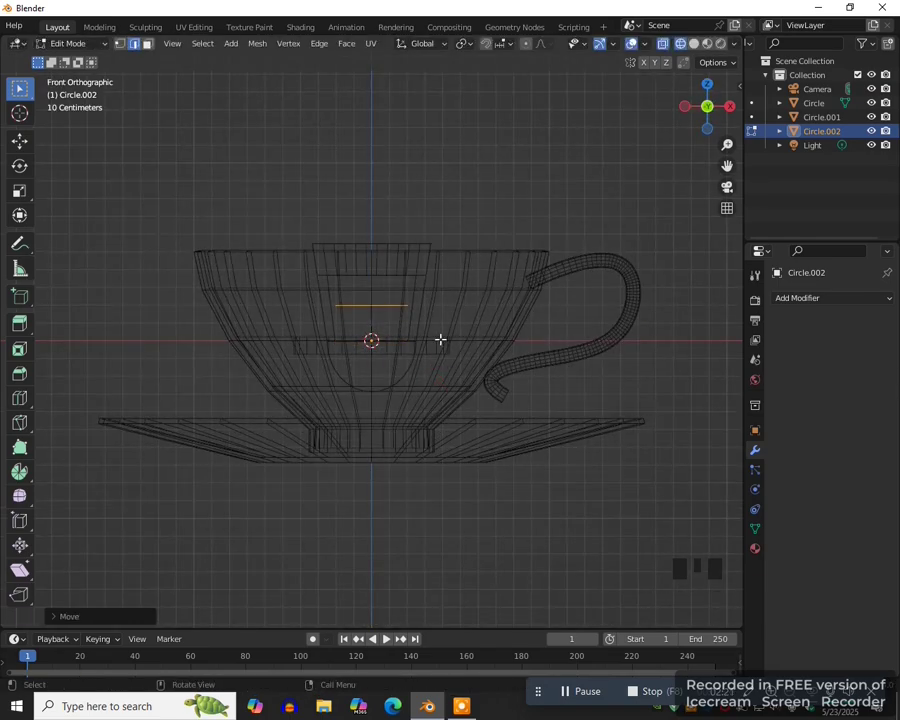
pyautogui.hotkey('ctrl', 'z')
pyautogui.press('e')
pyautogui.click(453, 342)
pyautogui.moveTo(453, 342); pyautogui.dragTo(466, 479, button='middle')
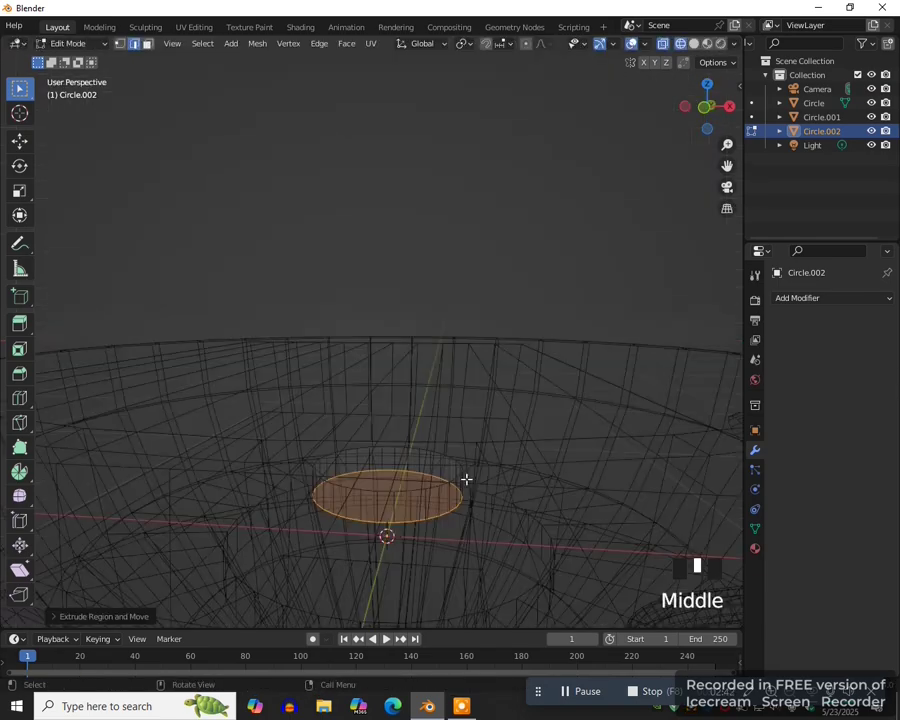
# - Extrude the disc's underside inward to a small circle and extrude that down about 0.73 m as a central stem
pyautogui.press('z')
pyautogui.moveTo(563, 488); pyautogui.dragTo(354, 535, button='middle')
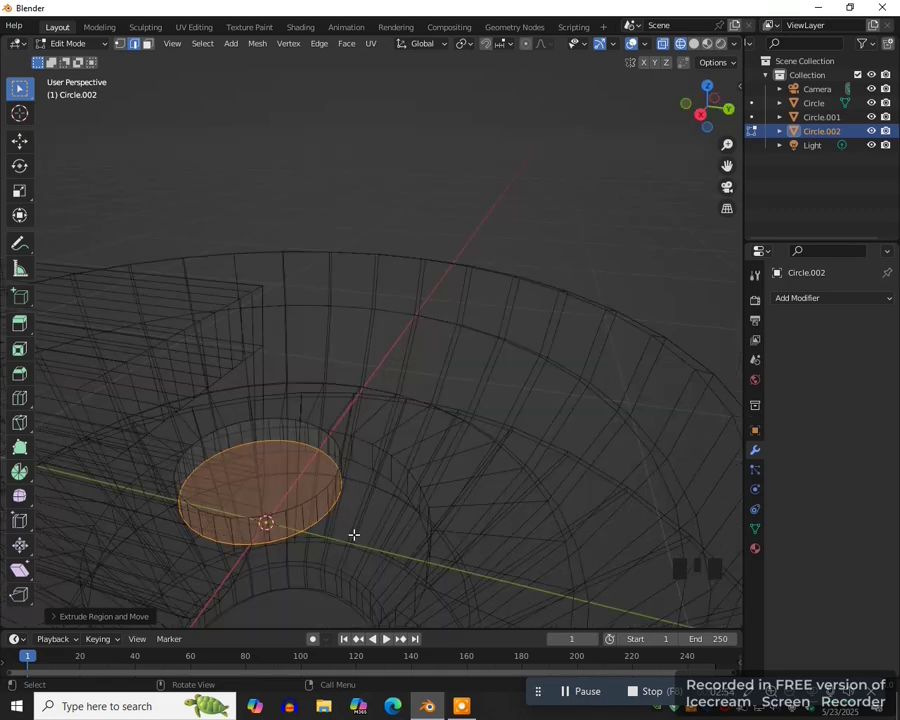
pyautogui.press('e')
pyautogui.press('s')
pyautogui.click(285, 503)
pyautogui.press('e')
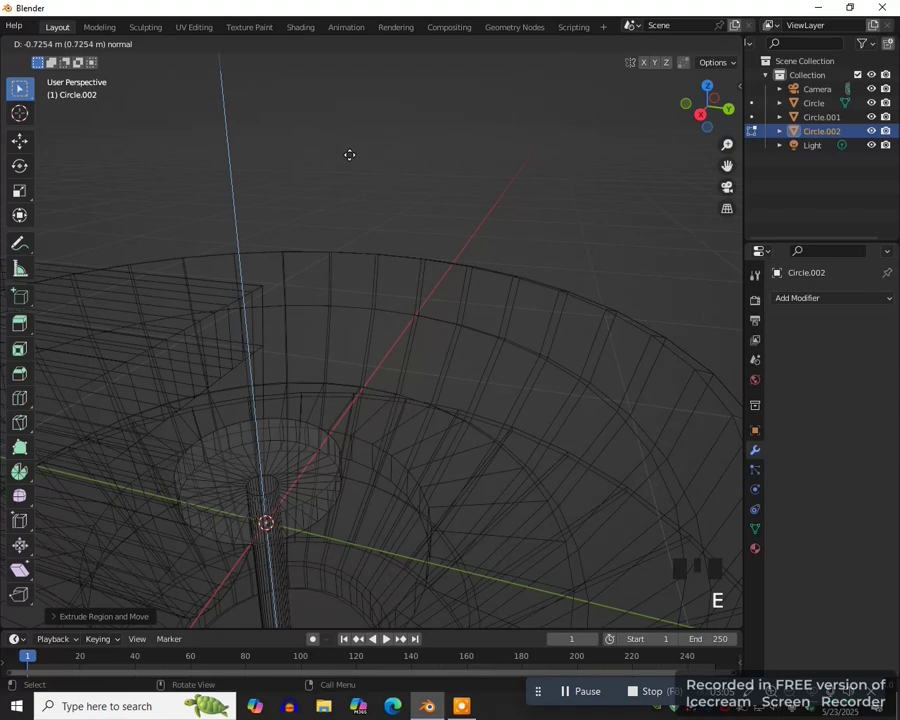
pyautogui.click(349, 155)
pyautogui.press('KP_1')
pyautogui.scroll(-5, 470, 319)
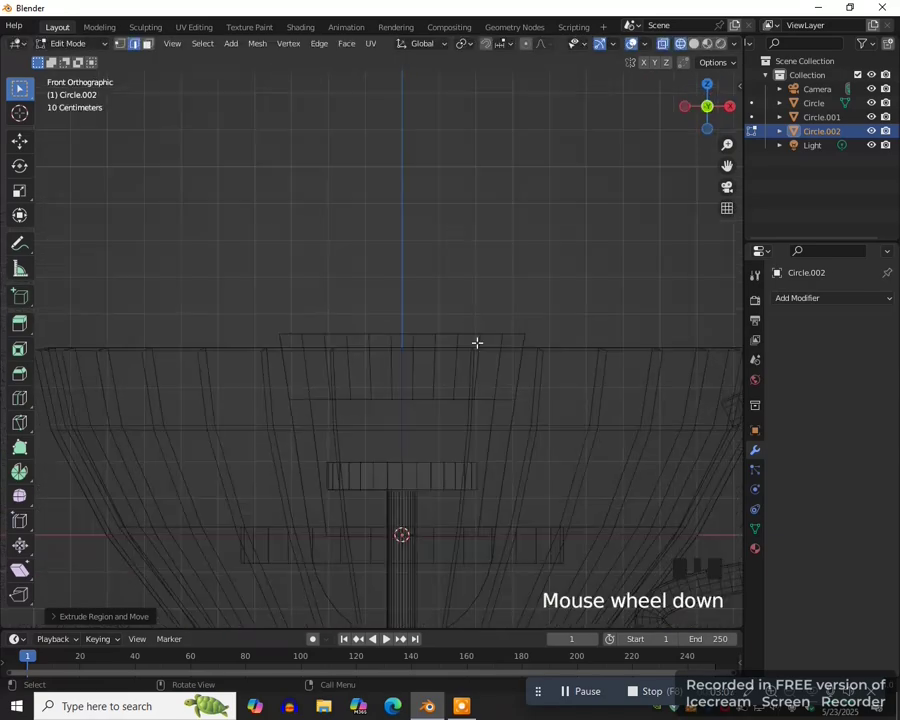
# - Return to solid shading and Object Mode, and join the disc with its stem to the cup object
pyautogui.press('z')
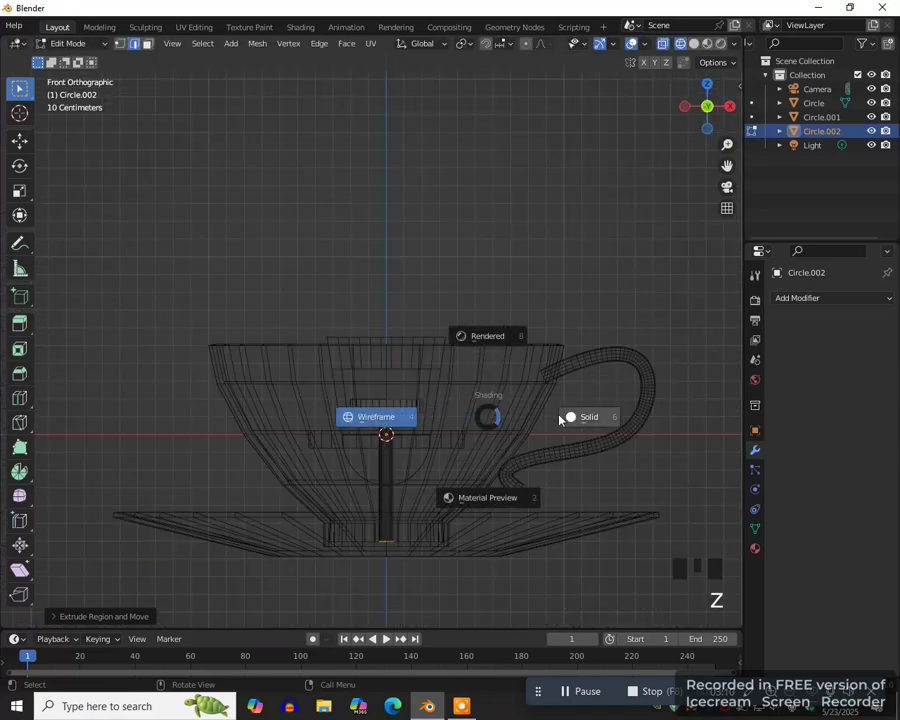
pyautogui.click(596, 424)
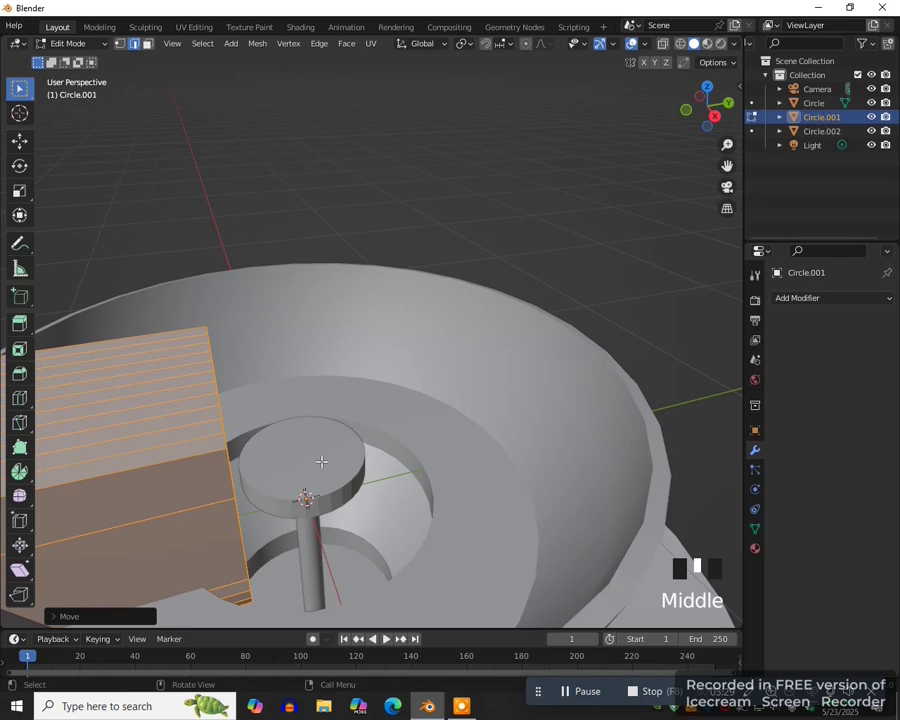
pyautogui.hotkey('ctrl', 'Tab')
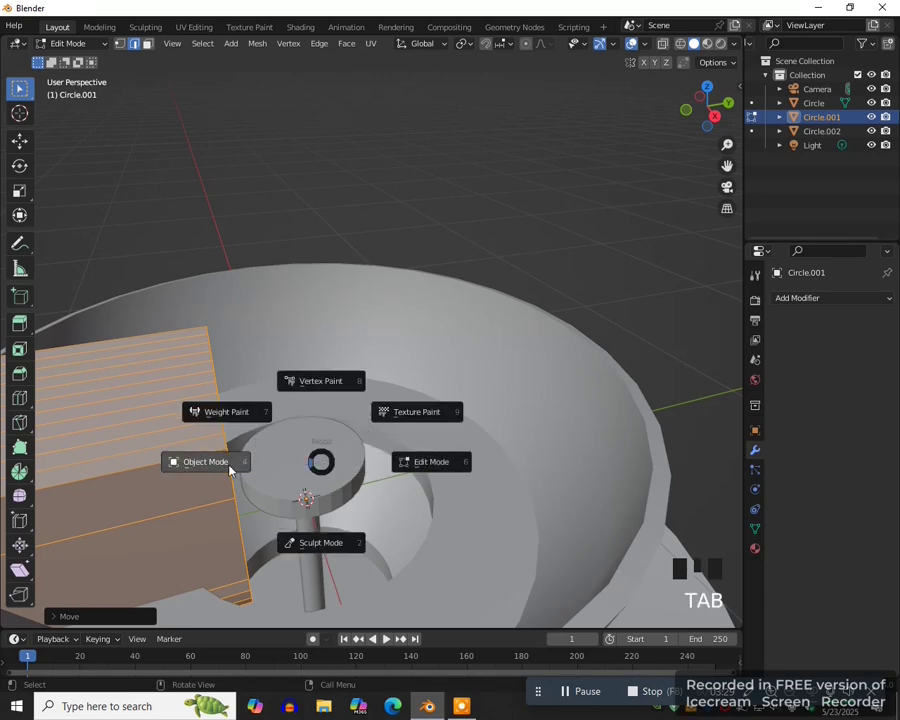
pyautogui.click(234, 462)
pyautogui.click(310, 460)
pyautogui.scroll(-3, 335, 464)
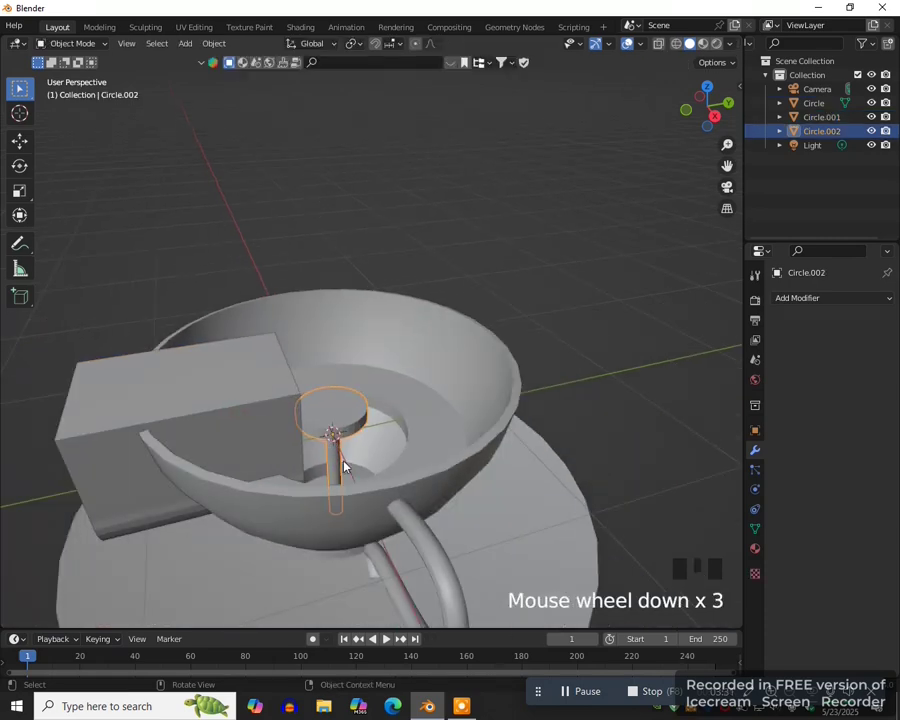
pyautogui.keyDown('shift'); pyautogui.click(466, 425); pyautogui.keyUp('shift')
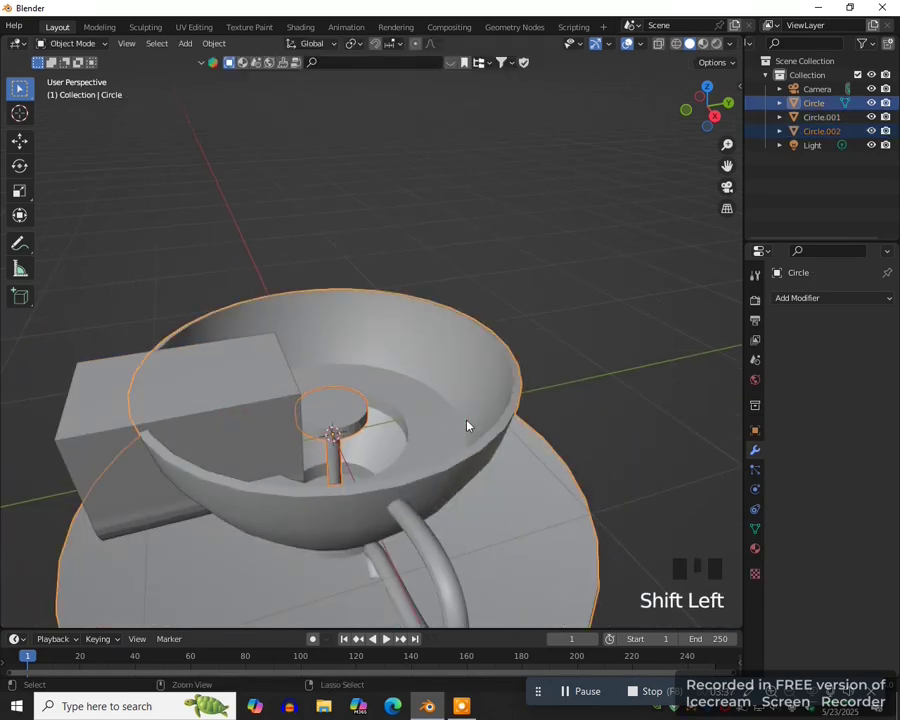
pyautogui.hotkey('ctrl', 'j')
pyautogui.moveTo(468, 423); pyautogui.dragTo(443, 399, button='middle')
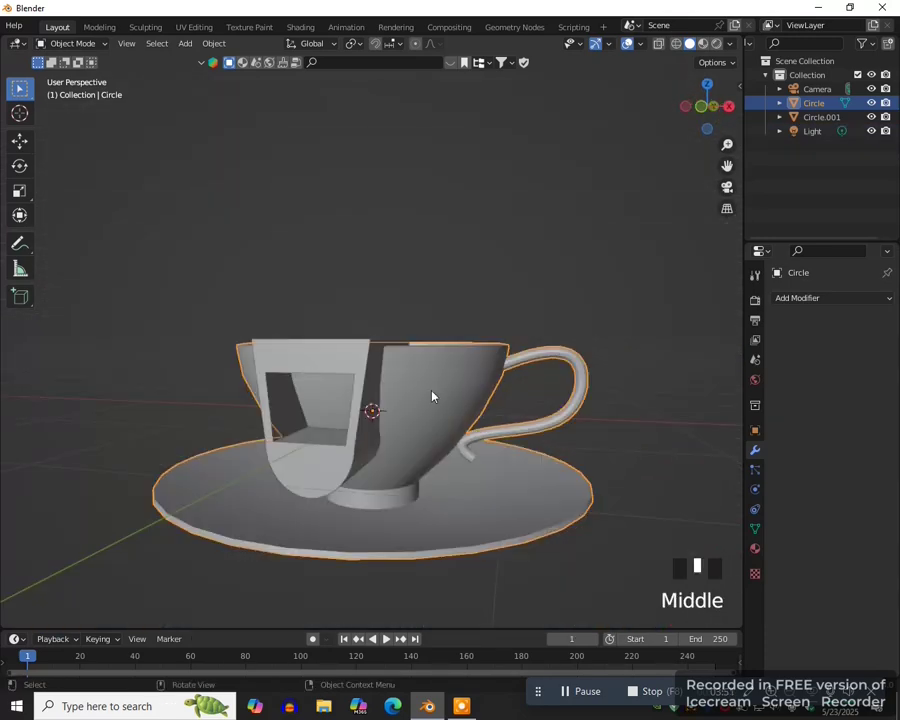
# - Add a Boolean modifier set to Difference on the cup, using the cut-out shape Circle.001 as its object
pyautogui.click(431, 382)
pyautogui.click(803, 298)
pyautogui.click(622, 370)
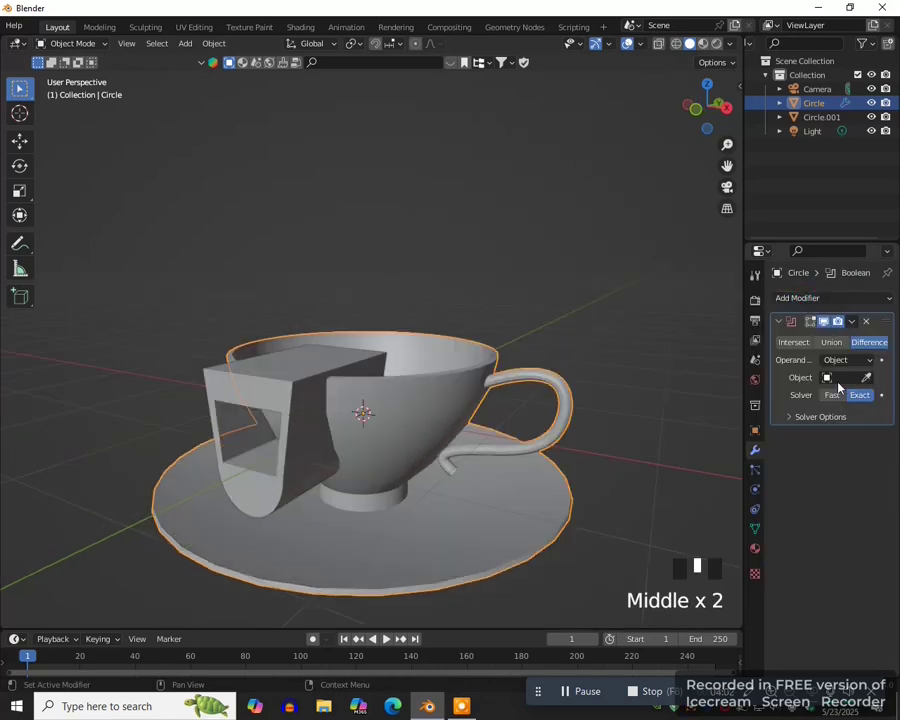
pyautogui.click(868, 378)
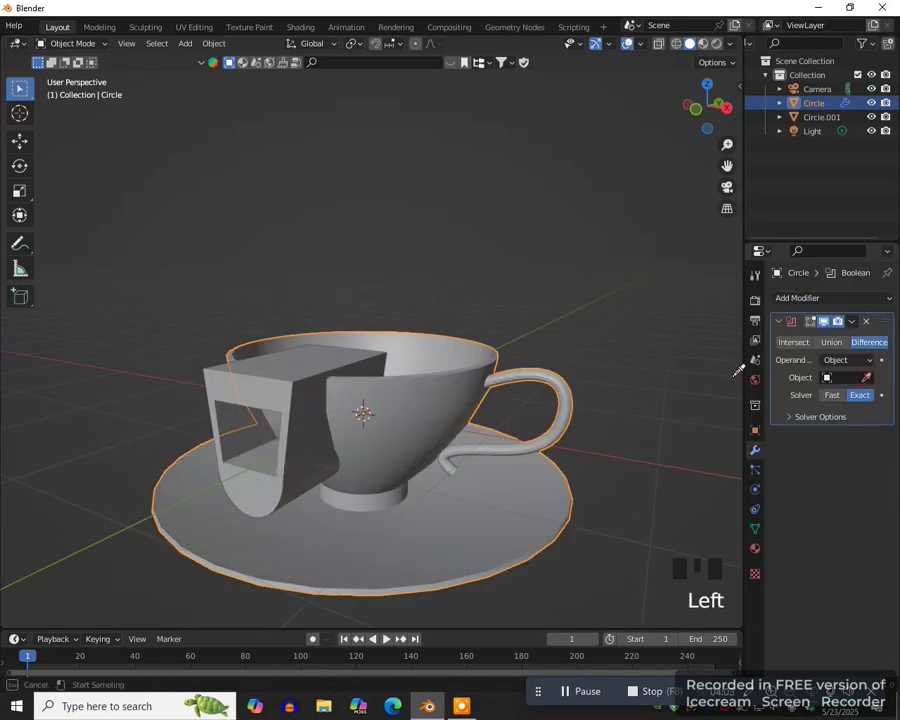
pyautogui.click(299, 374)
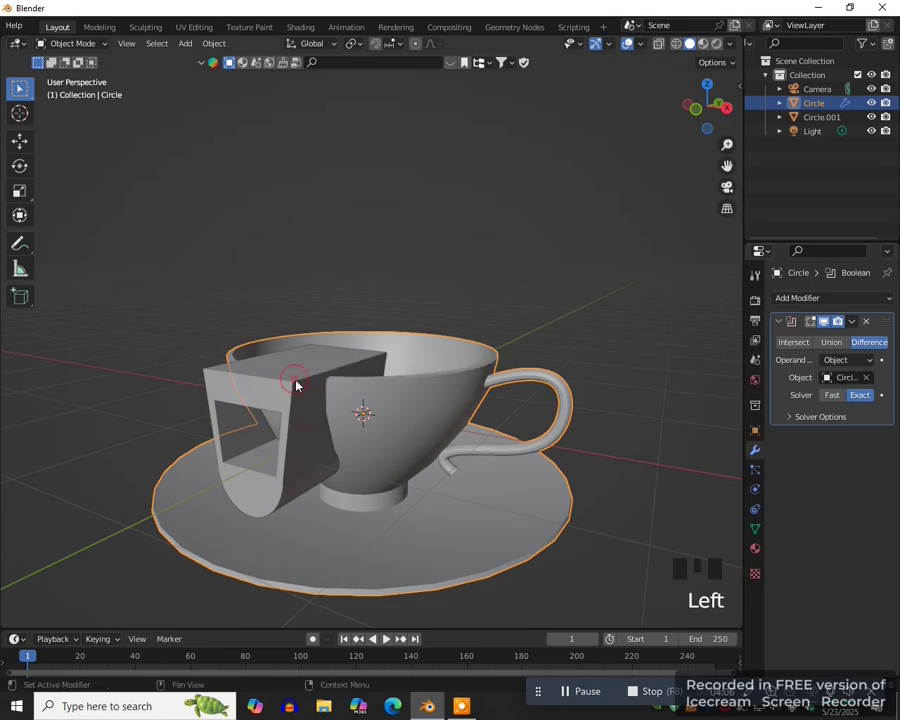
# - Hide the cut-out shape in the viewport and inspect the opening in the cup's front wall
pyautogui.click(871, 117)
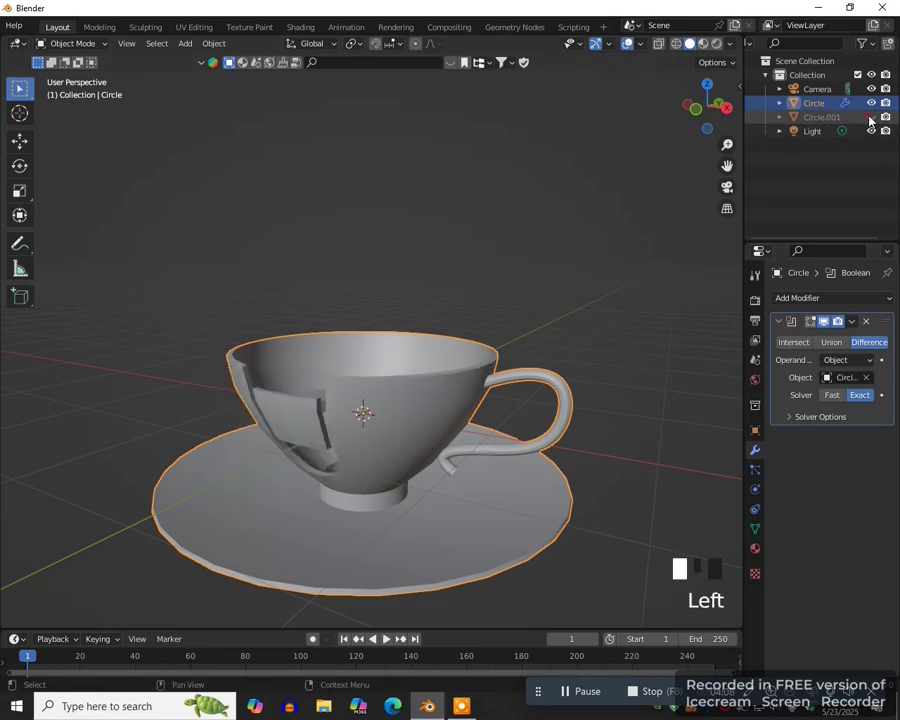
pyautogui.moveTo(470, 390)
pyautogui.mouseDown(button='middle')
pyautogui.moveTo(553, 394)
pyautogui.moveTo(532, 392)
pyautogui.moveTo(520, 418)
pyautogui.moveTo(454, 432)
pyautogui.moveTo(482, 427)
pyautogui.moveTo(468, 458)
pyautogui.moveTo(494, 466)
pyautogui.moveTo(454, 490)
pyautogui.moveTo(516, 432)
pyautogui.moveTo(520, 400)
pyautogui.moveTo(472, 382)
pyautogui.mouseUp(button='middle')
pyautogui.scroll(2, 453, 486)
# - Show the cut-out shape again and, in front wireframe view, raise it about 0.056 m along Z
pyautogui.click(871, 117)
pyautogui.scroll(-3, 451, 412)
pyautogui.click(442, 380)
pyautogui.hotkey('shift', 'z')
pyautogui.press('KP_1')
pyautogui.press('g')
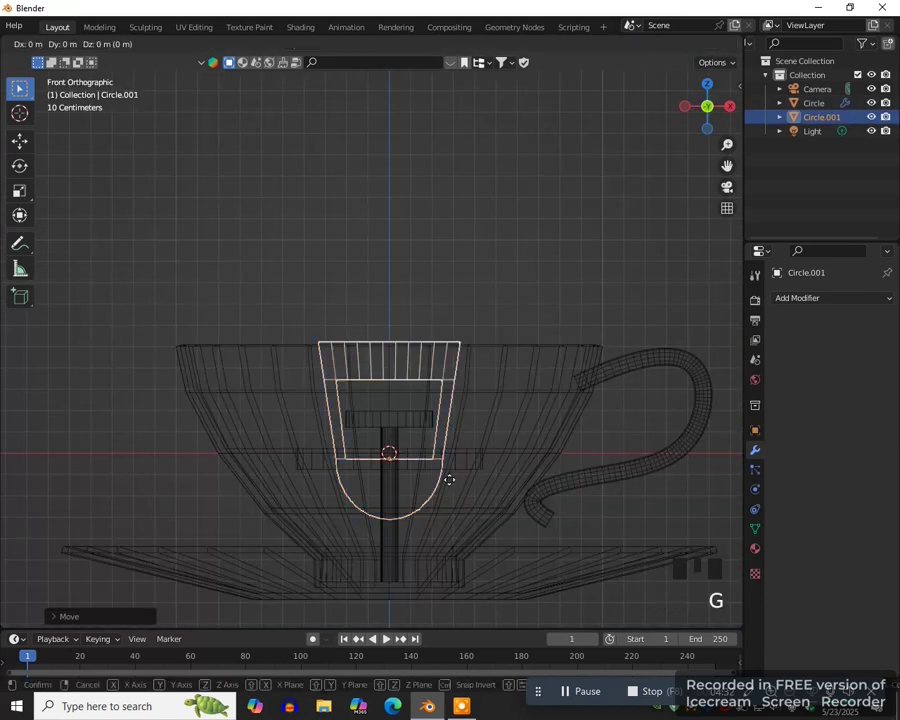
pyautogui.press('z')
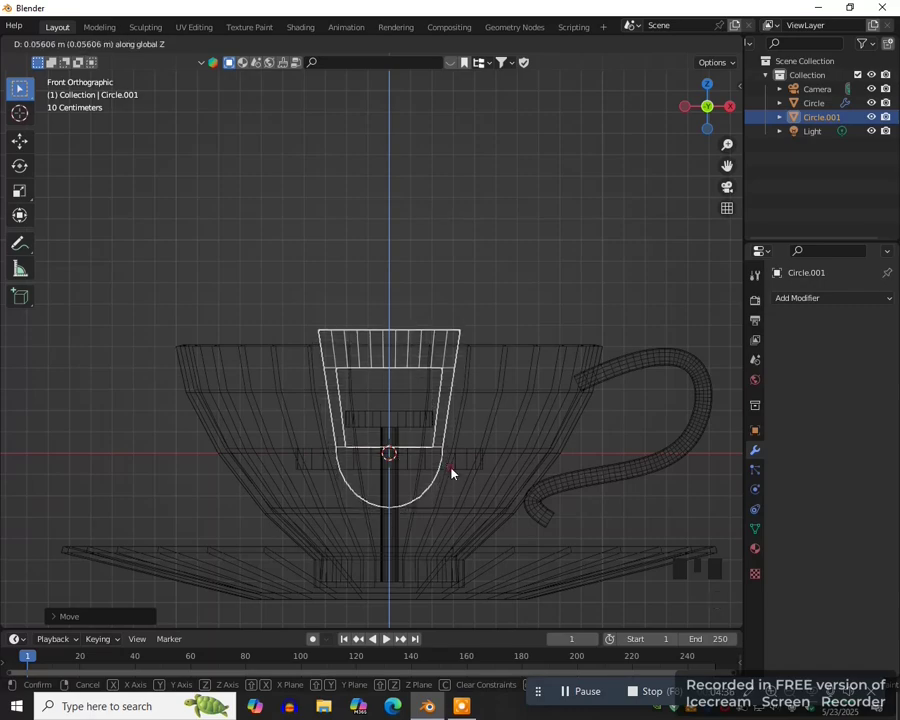
pyautogui.click(450, 467)
# - Return to solid shading and examine the cut-out shape's position against the disc inside the cup
pyautogui.moveTo(462, 492); pyautogui.dragTo(314, 516, button='middle')
pyautogui.moveTo(378, 540); pyautogui.dragTo(411, 537, button='middle')
pyautogui.press('z')
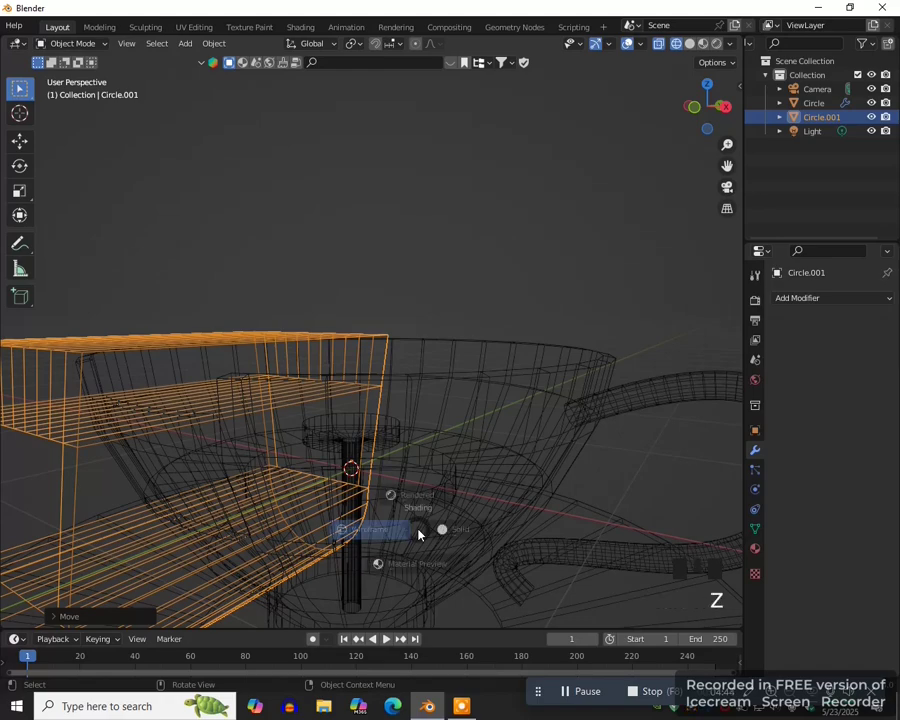
pyautogui.click(518, 538)
pyautogui.moveTo(518, 538)
pyautogui.mouseDown(button='middle')
pyautogui.moveTo(446, 568)
pyautogui.moveTo(418, 549)
pyautogui.moveTo(430, 540)
pyautogui.mouseUp(button='middle')
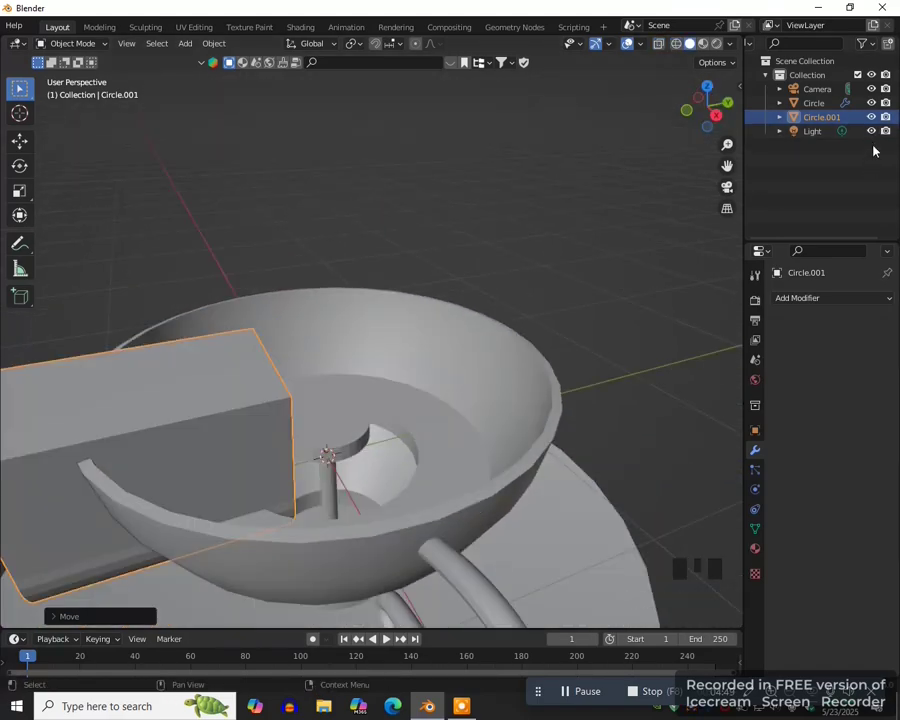
# - Hide the cut-out shape Circle.001 in both viewport and renders, and inspect the opening cut through the cup wall
pyautogui.click(872, 117)
pyautogui.click(886, 117)
pyautogui.moveTo(486, 410); pyautogui.dragTo(438, 440, button='middle')
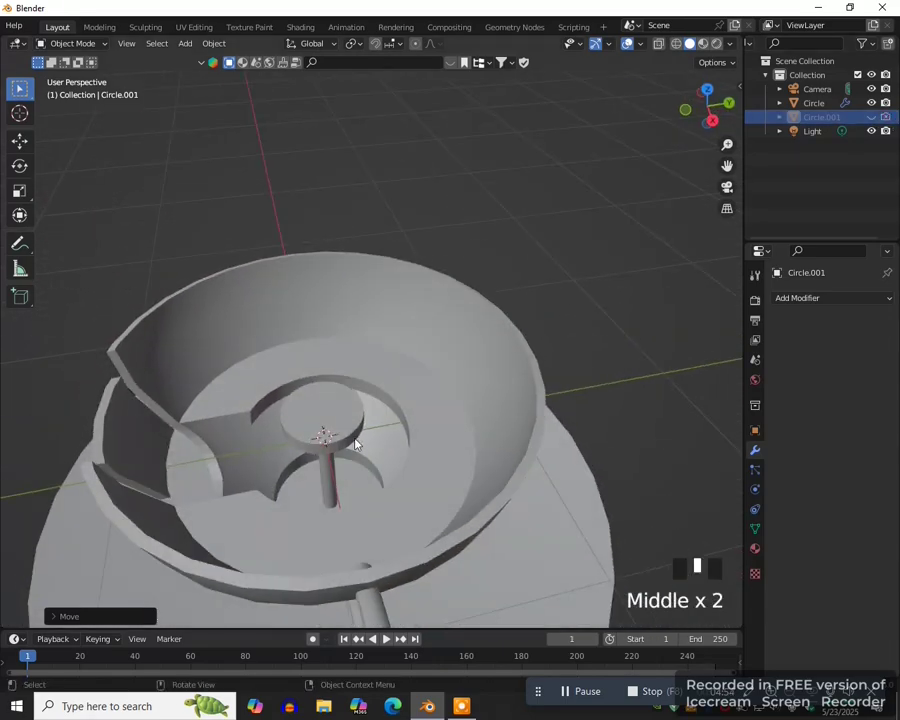
pyautogui.moveTo(231, 421); pyautogui.dragTo(291, 480, button='middle')
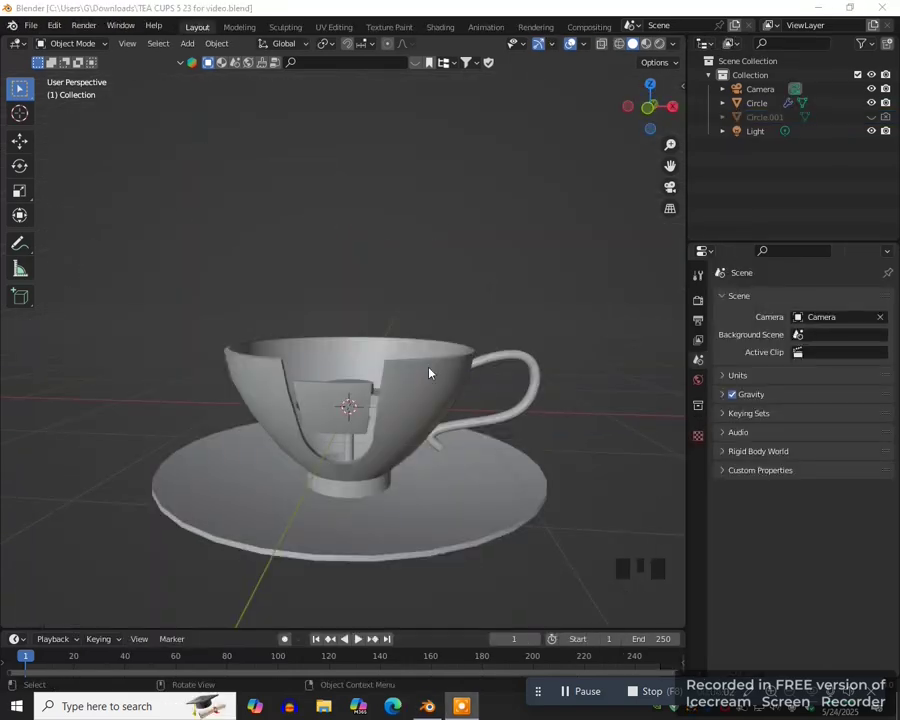
# - Enter Edit Mode on the cup and mark the upper horizontal edge loop on its inner wall as a seam
pyautogui.click(428, 377)
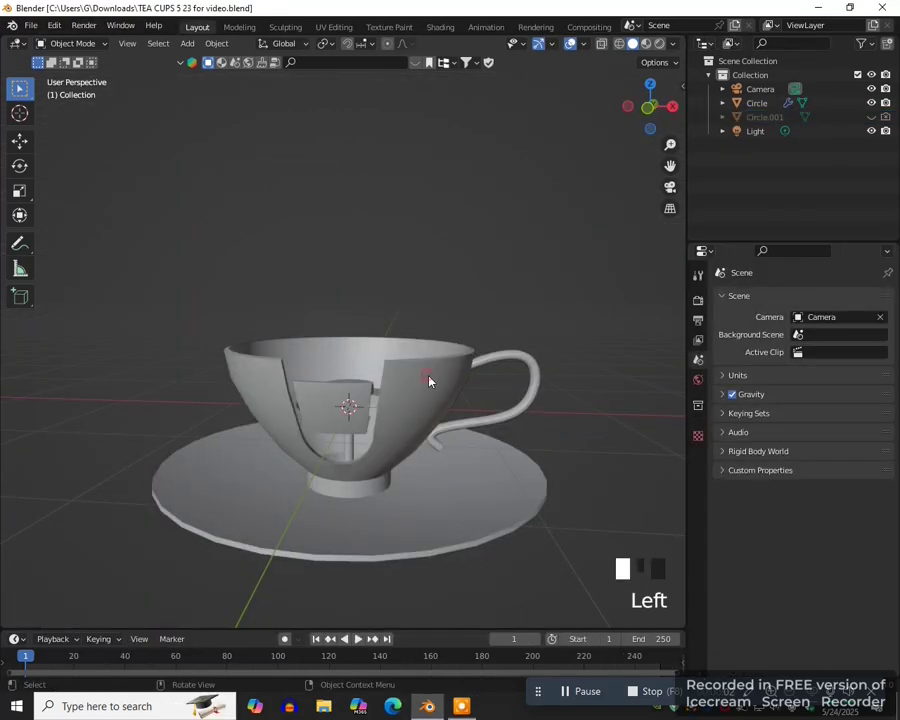
pyautogui.press('Tab')
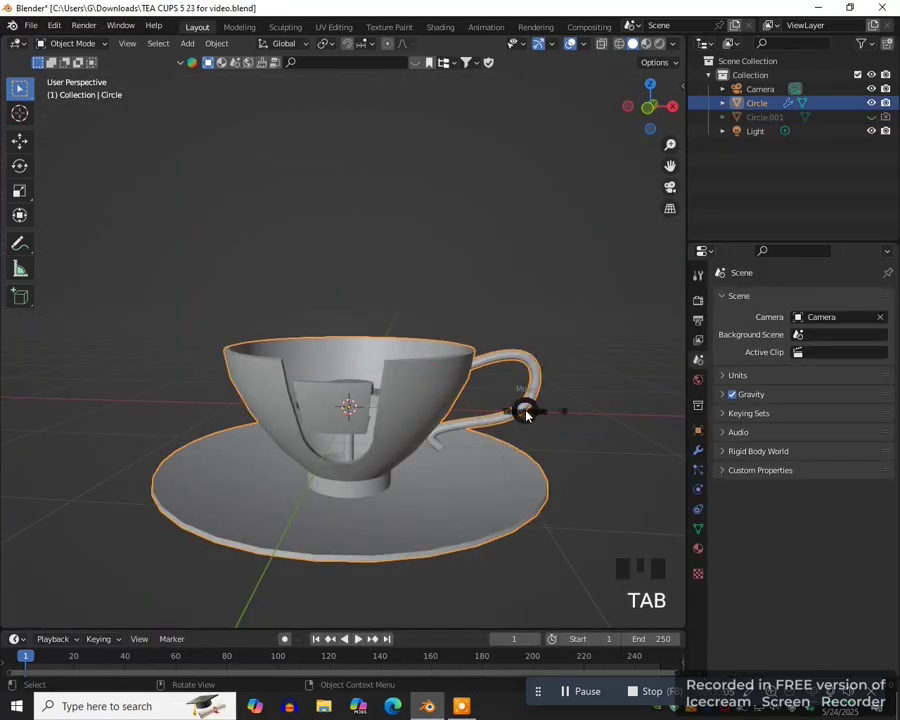
pyautogui.moveTo(625, 414); pyautogui.dragTo(408, 362, button='middle')
pyautogui.scroll(2, 589, 437)
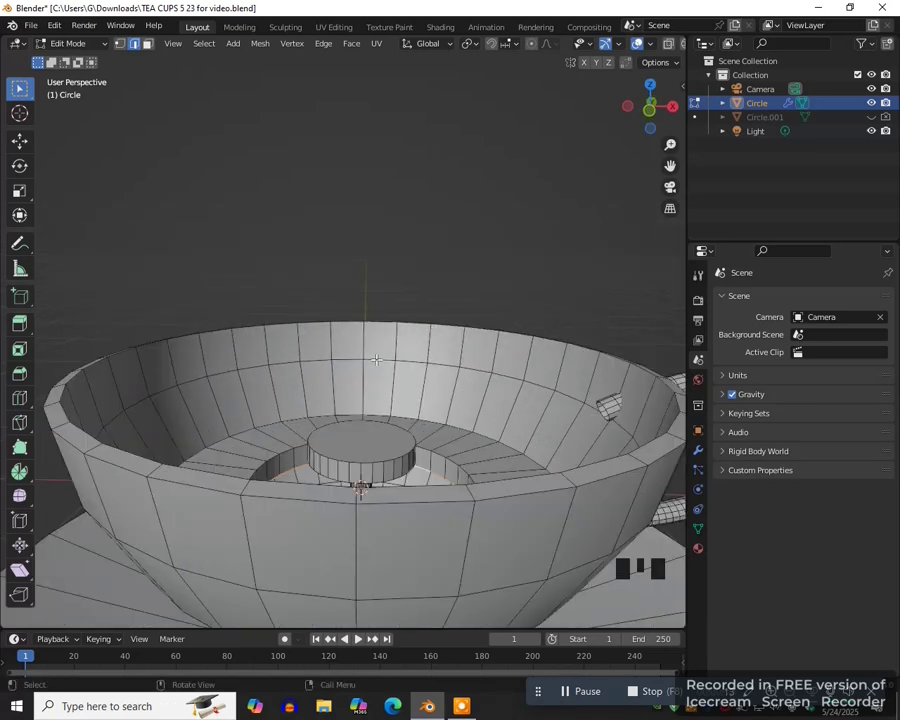
pyautogui.press('alt')
pyautogui.keyDown('alt'); pyautogui.click(376, 359); pyautogui.keyUp('alt')
pyautogui.rightClick(481, 226)
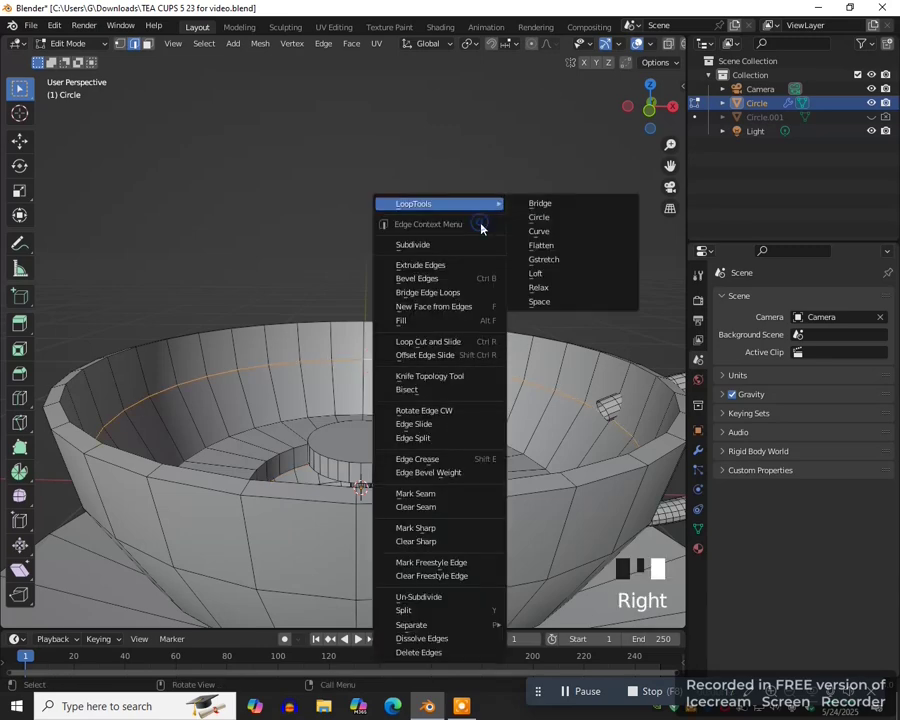
pyautogui.click(417, 494)
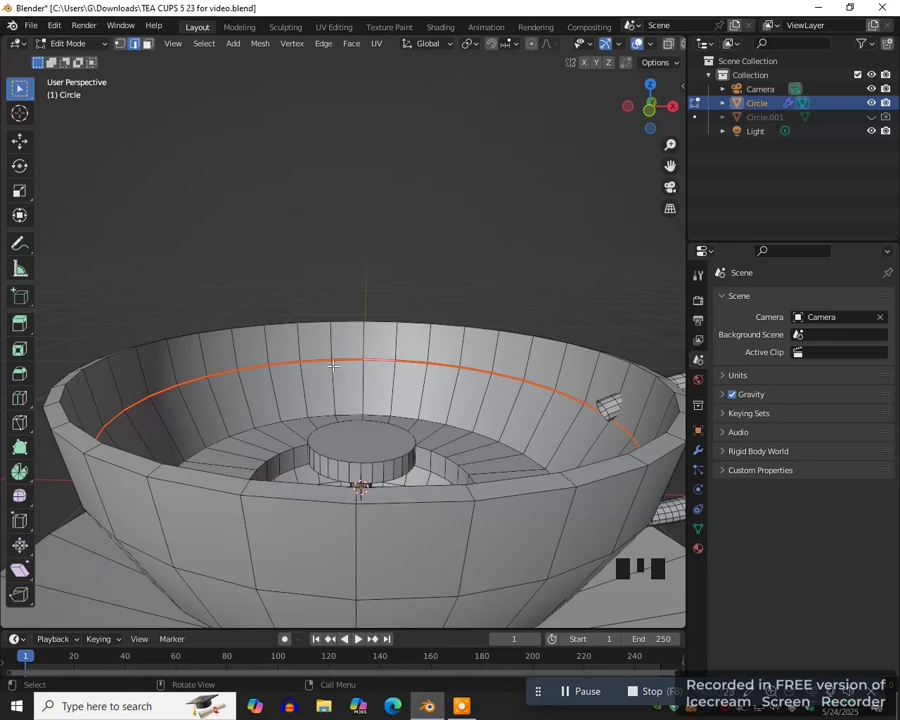
# - Mark the upper horizontal edge loop on the cup's outer wall as a seam
pyautogui.scroll(-3, 332, 366)
pyautogui.moveTo(332, 366); pyautogui.dragTo(407, 473, button='middle')
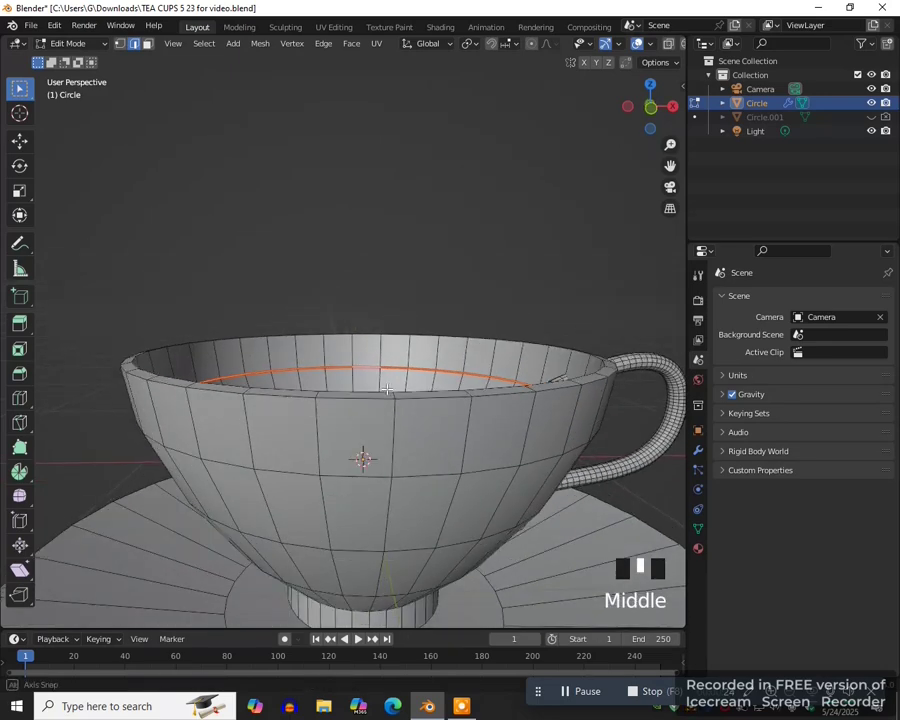
pyautogui.keyDown('alt'); pyautogui.click(412, 475); pyautogui.keyUp('alt')
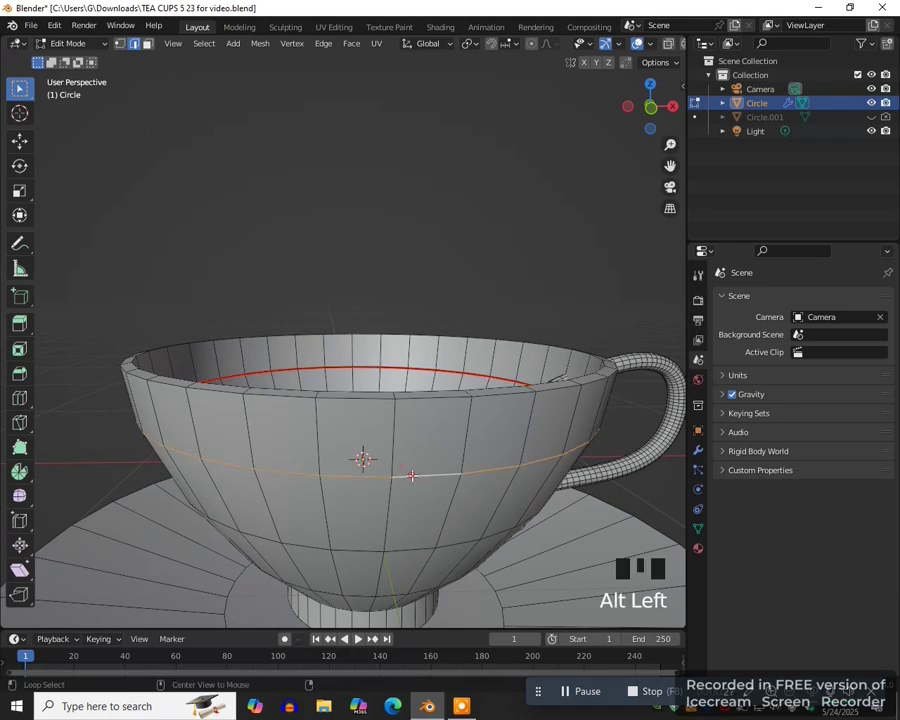
pyautogui.rightClick(411, 323)
pyautogui.click(387, 323)
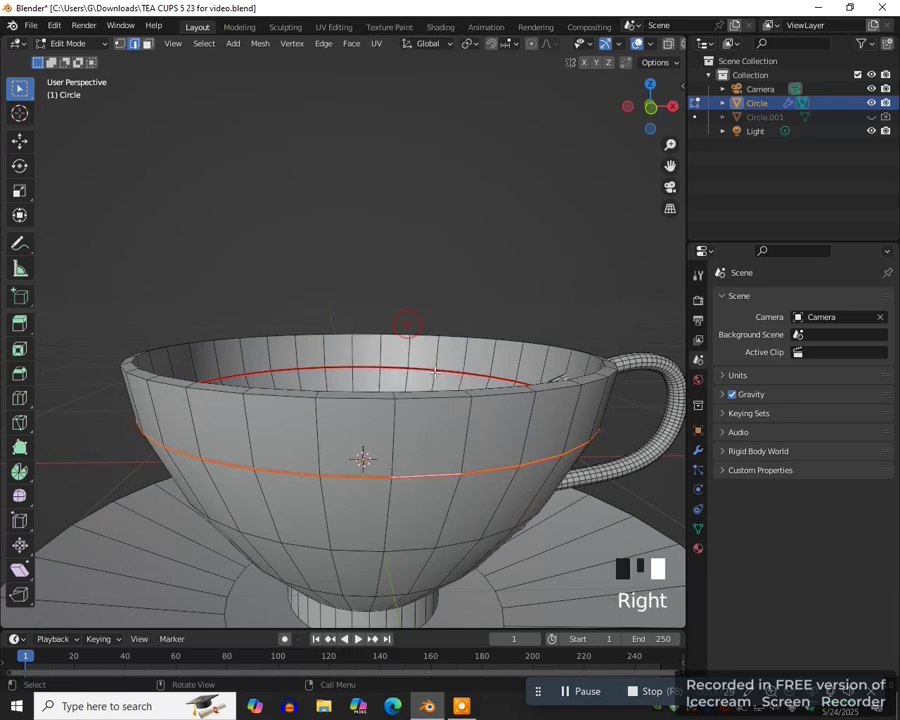
# - Mark the edge loop where the cup body meets its foot as a seam
pyautogui.scroll(-2, 474, 459)
pyautogui.moveTo(474, 459); pyautogui.dragTo(375, 510, button='middle')
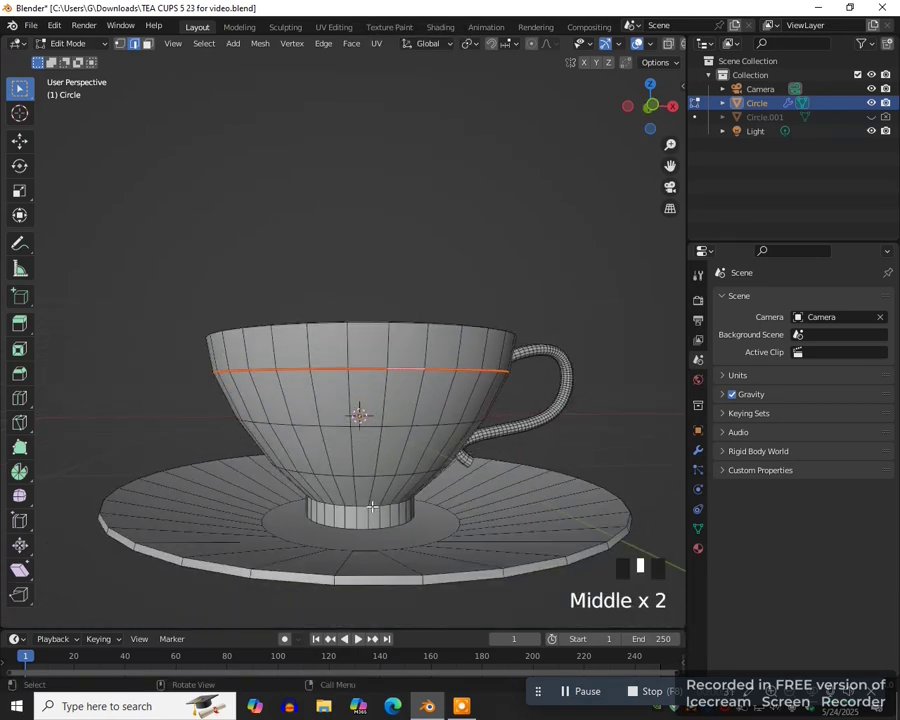
pyautogui.keyDown('alt'); pyautogui.click(374, 505); pyautogui.keyUp('alt')
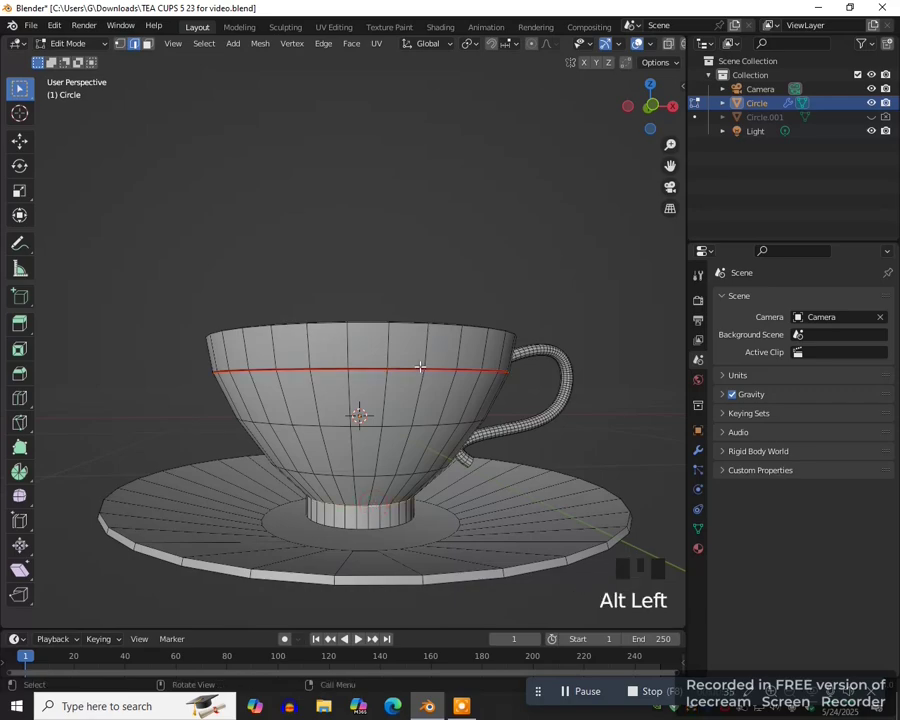
pyautogui.rightClick(440, 321)
pyautogui.click(454, 321)
# - Add an edge loop around the saucer's upper surface, slide it slightly towards the outer rim, and mark it as a seam
pyautogui.moveTo(436, 467); pyautogui.dragTo(448, 486, button='middle')
pyautogui.scroll(-1, 520, 520)
pyautogui.scroll(1, 556, 534)
pyautogui.moveTo(556, 534); pyautogui.dragTo(546, 541, button='middle')
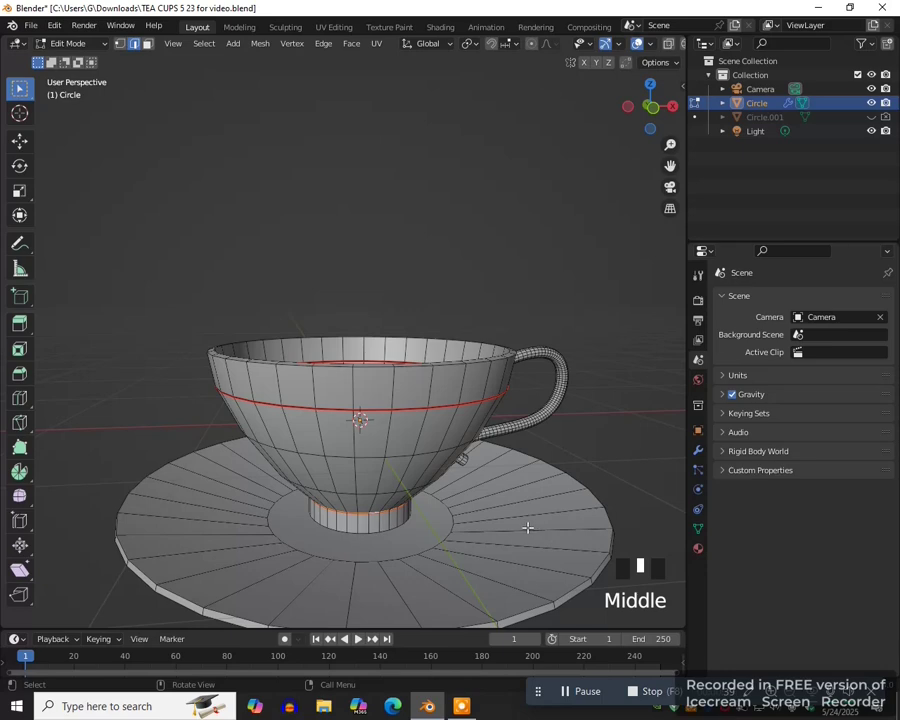
pyautogui.hotkey('ctrl', 'r')
pyautogui.click(527, 527)
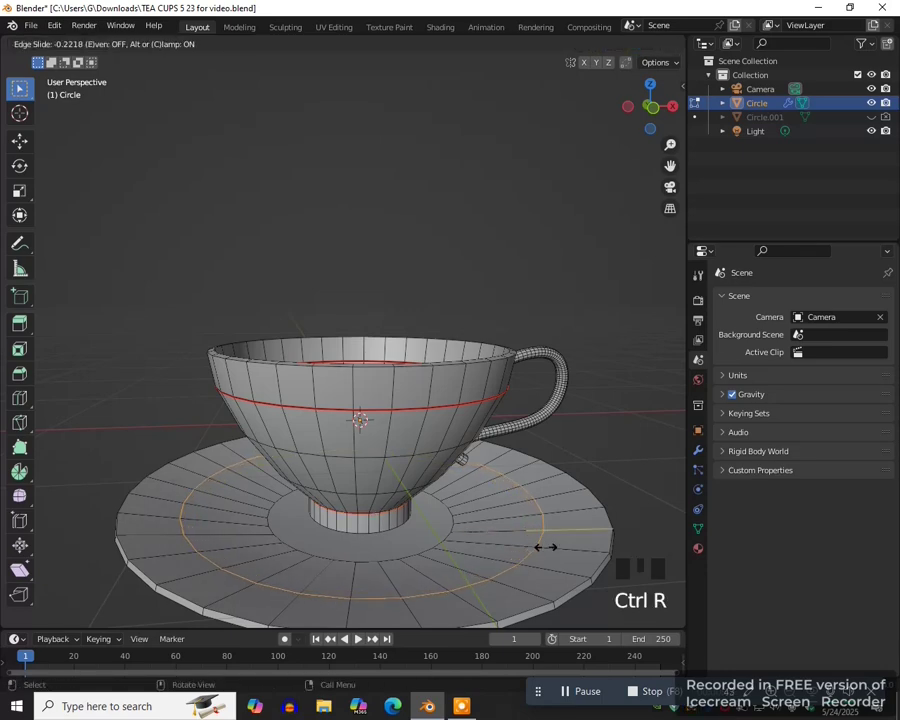
pyautogui.click(545, 562)
pyautogui.rightClick(590, 262)
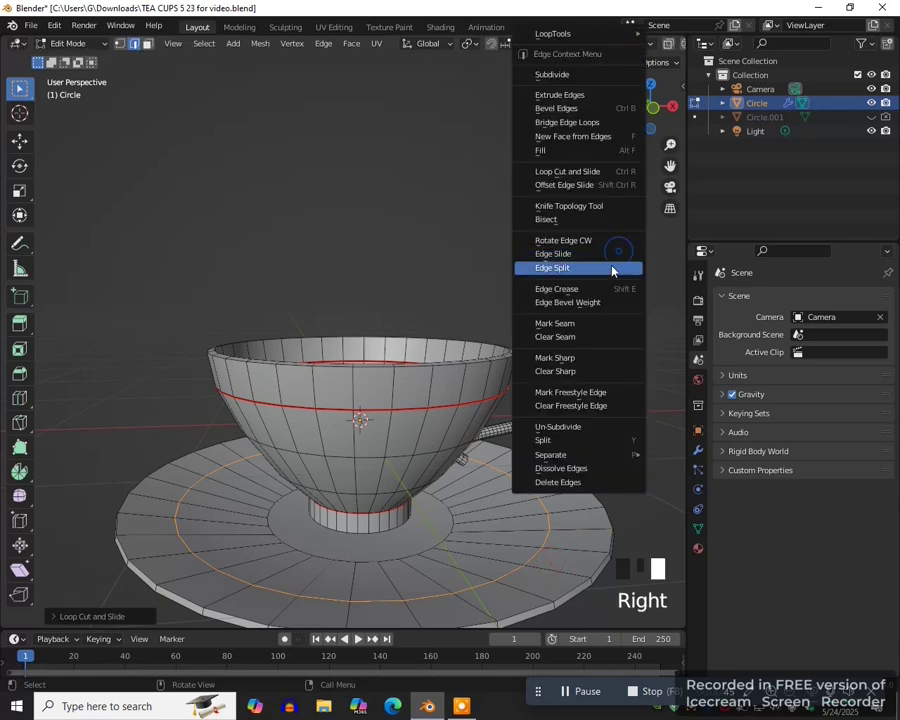
pyautogui.click(556, 323)
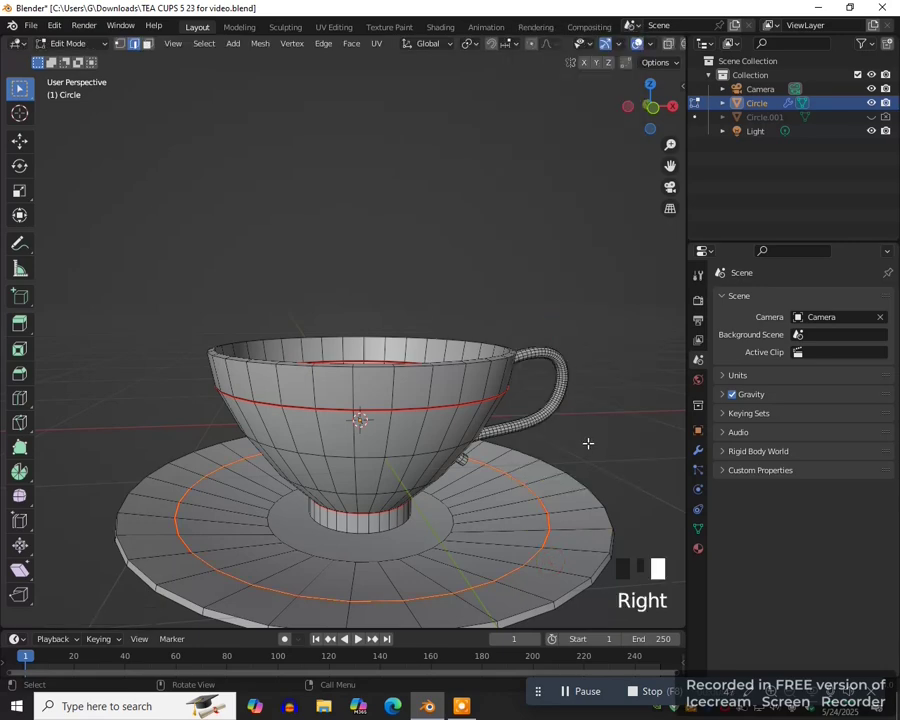
# - Select the saucer's outer ring up to the seam, switch to Material Preview shading, and create a new material for the object
pyautogui.scroll(-2, 570, 386)
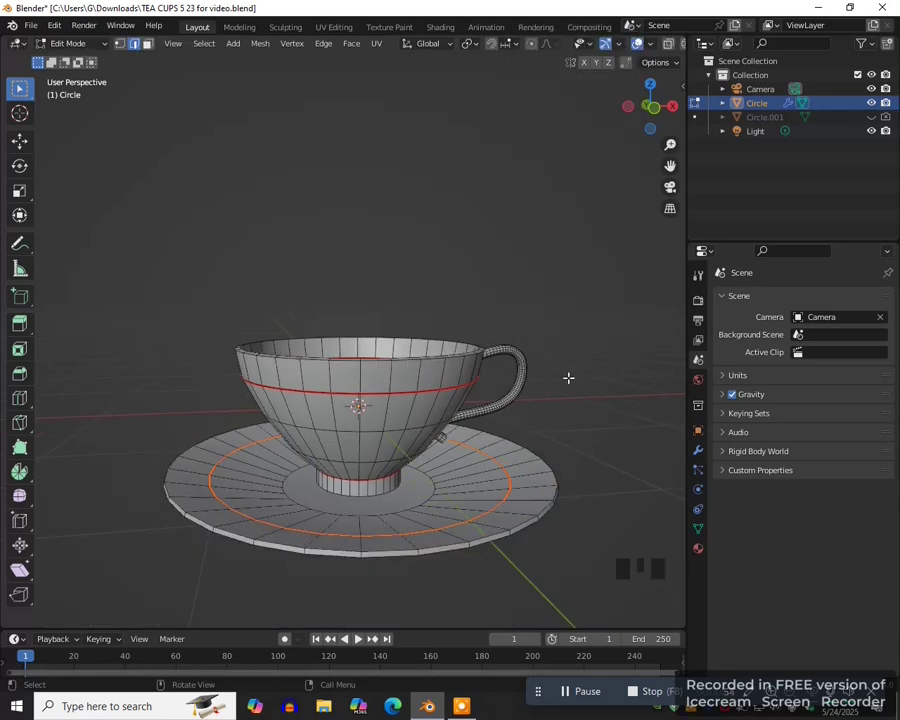
pyautogui.press('3')
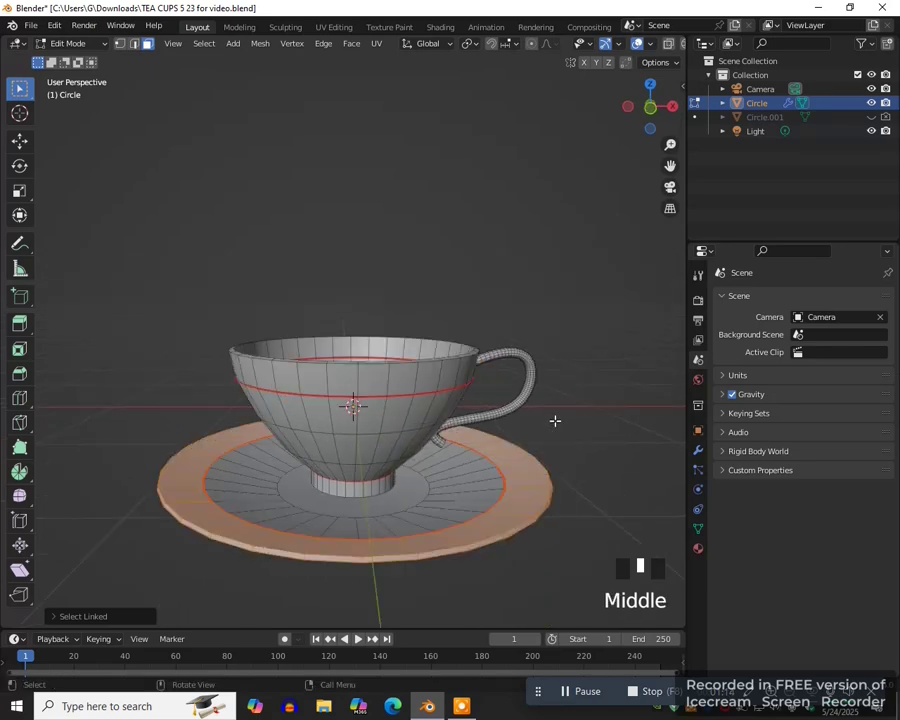
pyautogui.press('z')
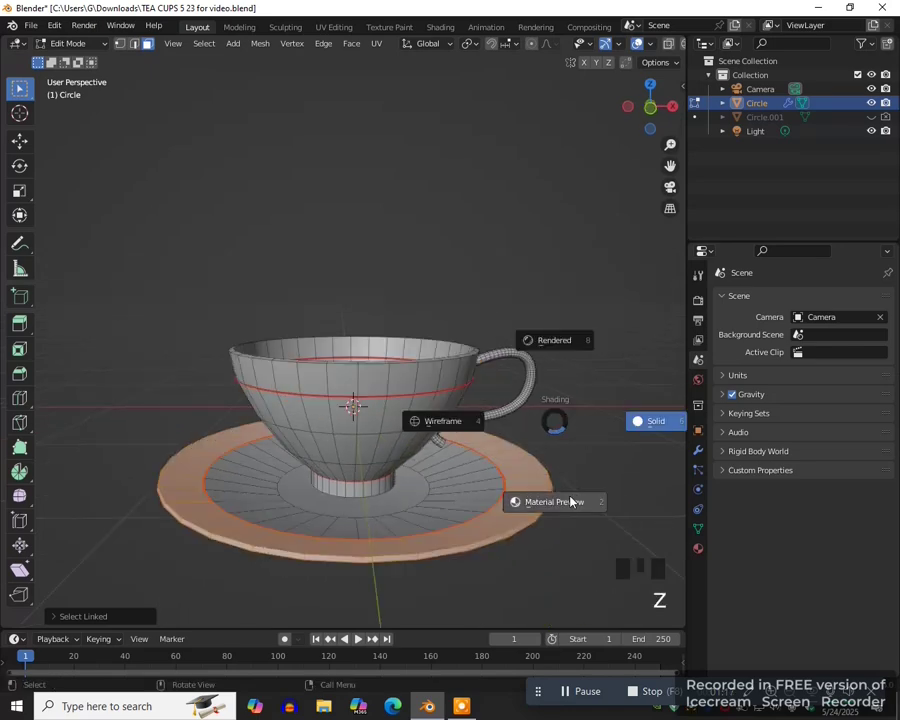
pyautogui.middleClick(570, 501)
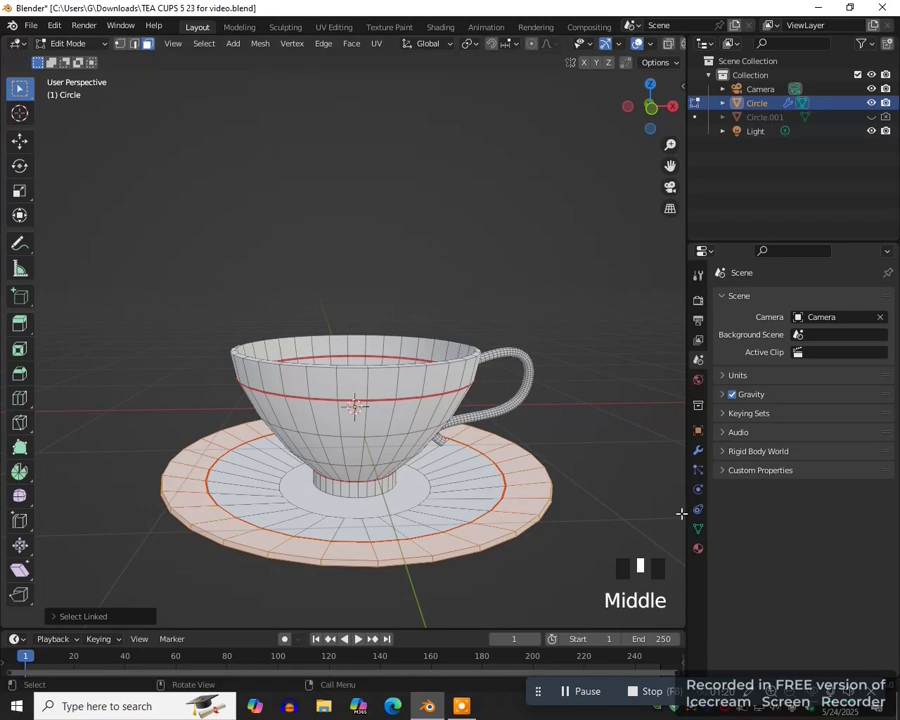
pyautogui.click(698, 552)
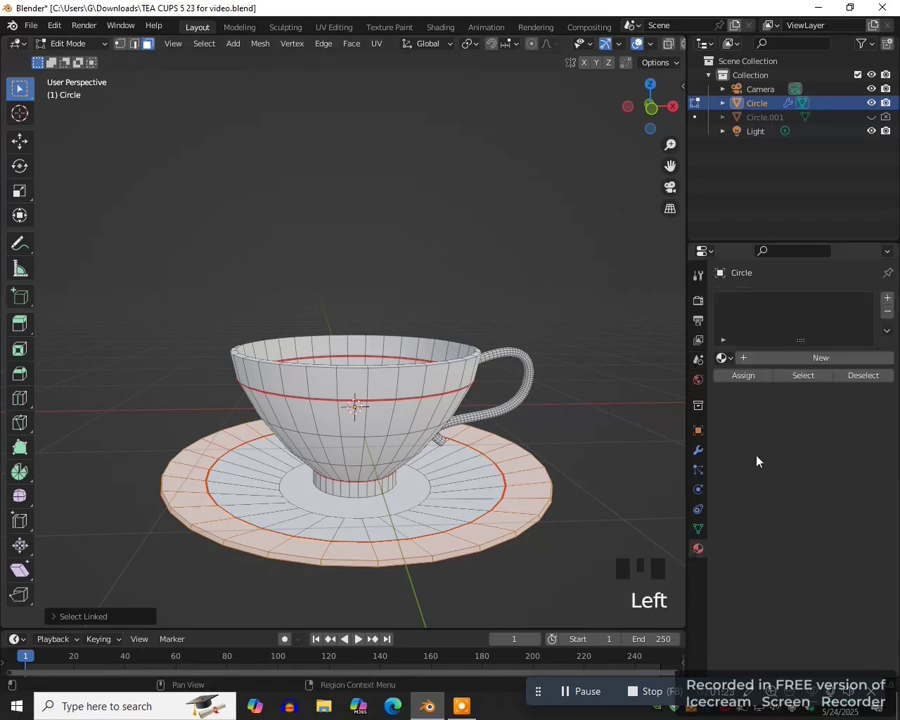
pyautogui.click(814, 360)
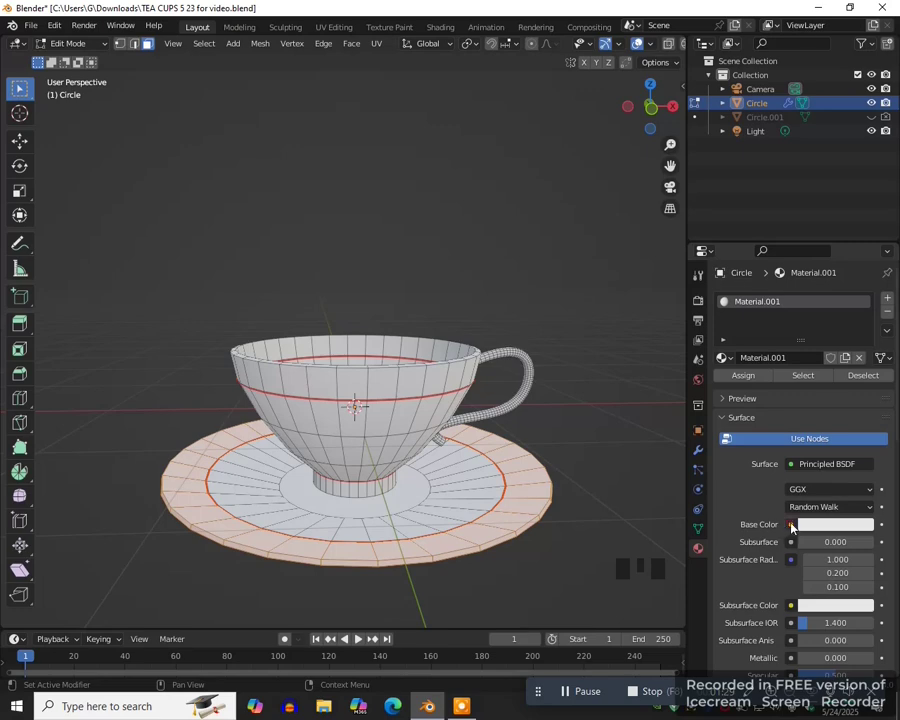
# - Use an Image Texture for the material's base color, loading "TEA CUPS 5 point stars DARK GREEN larger.png" from the D: drive
pyautogui.click(791, 525)
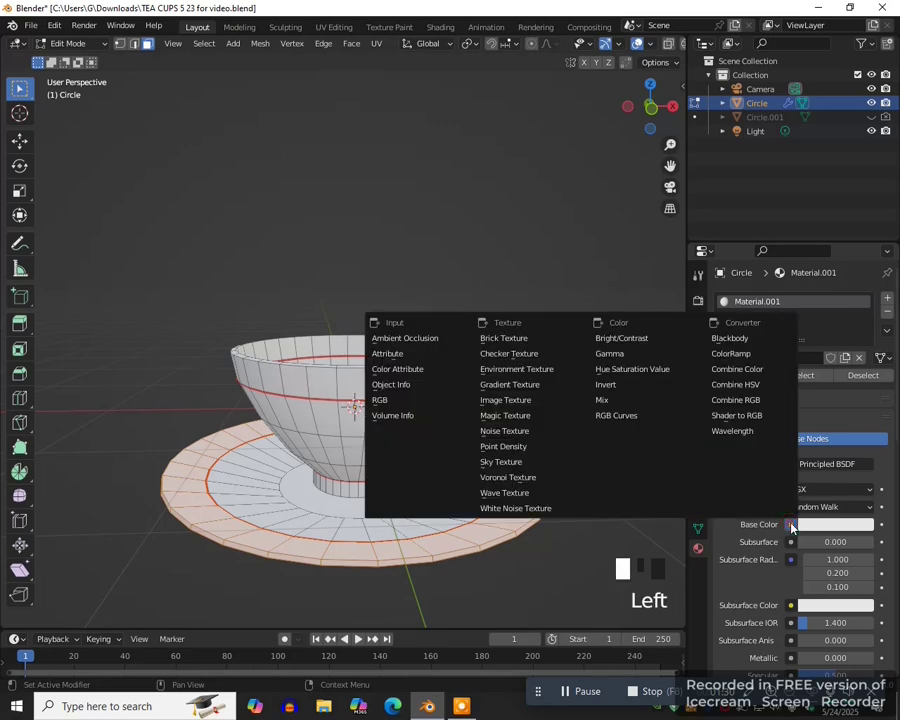
pyautogui.click(508, 404)
pyautogui.click(850, 538)
pyautogui.click(126, 475)
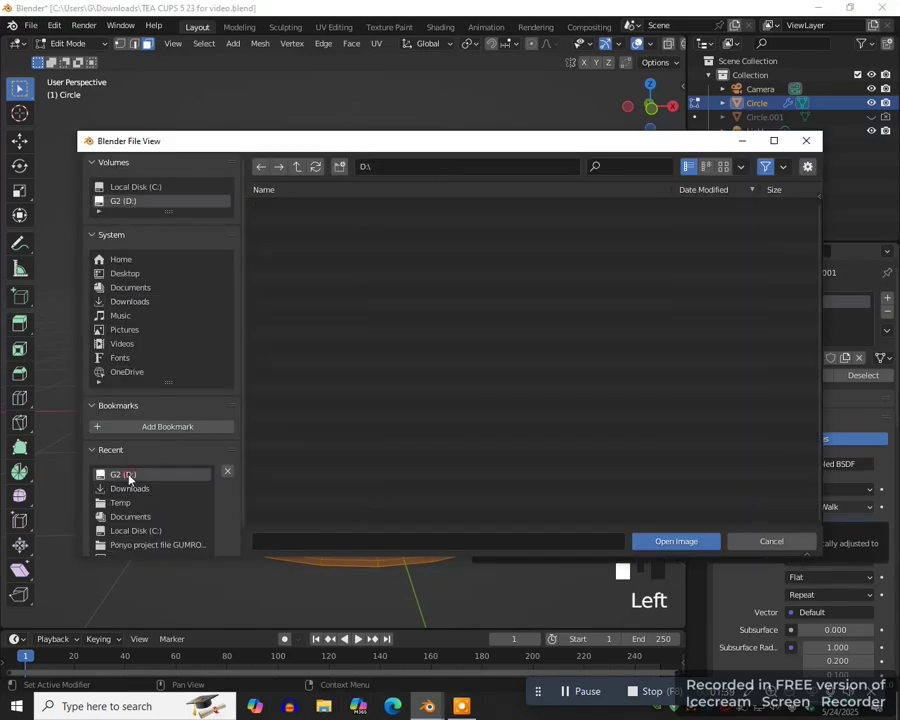
pyautogui.click(612, 168)
pyautogui.write('stars')
pyautogui.click(356, 206)
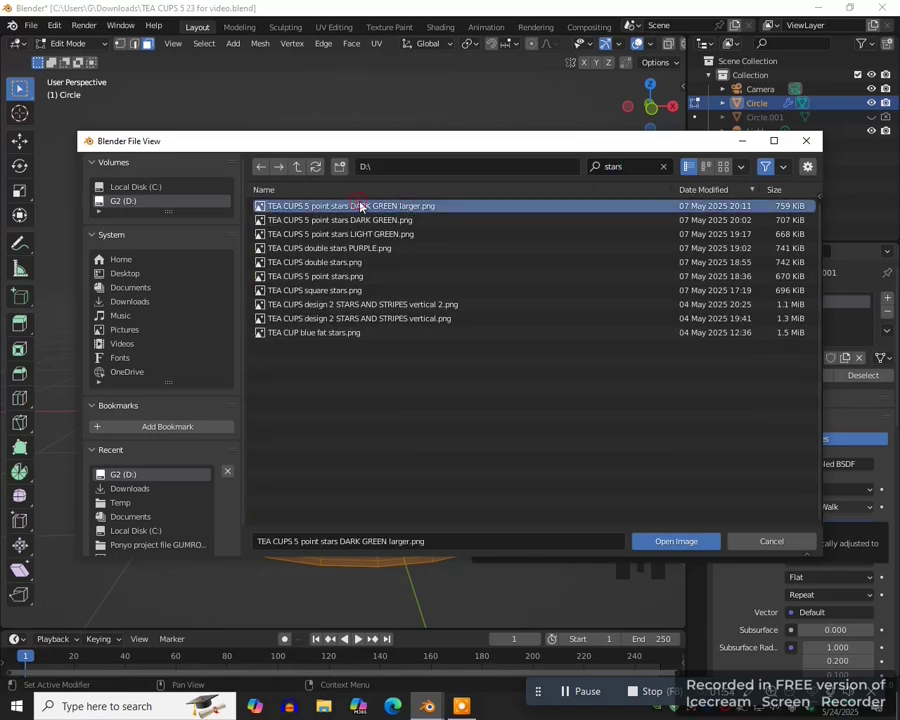
pyautogui.click(672, 541)
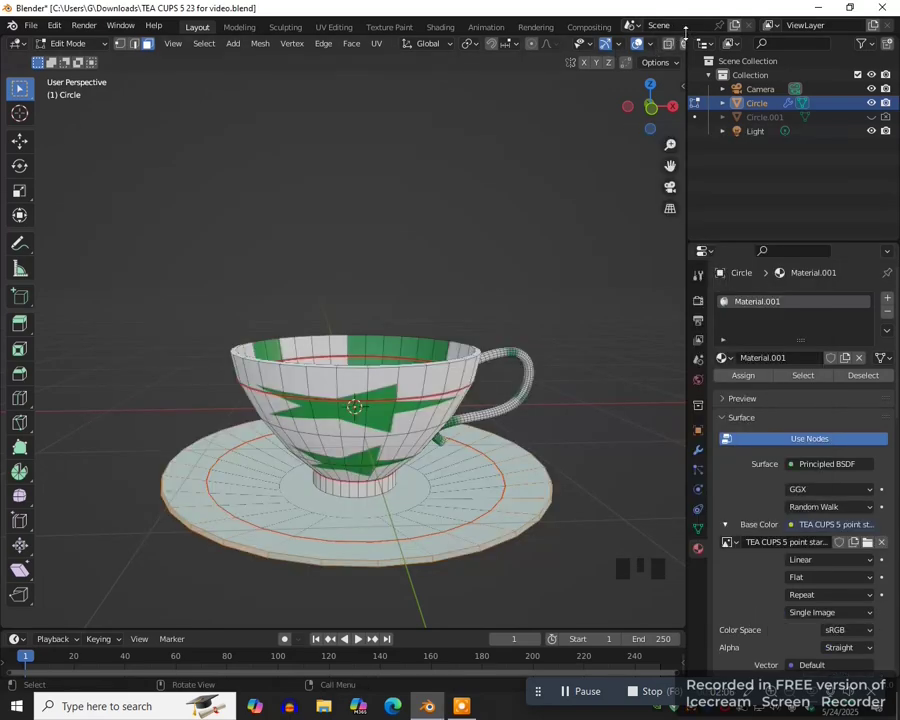
# - Split the 3D viewport horizontally, turn the upper area into a UV Editor, and shrink it to a narrow strip
pyautogui.moveTo(684, 38); pyautogui.dragTo(600, 352)
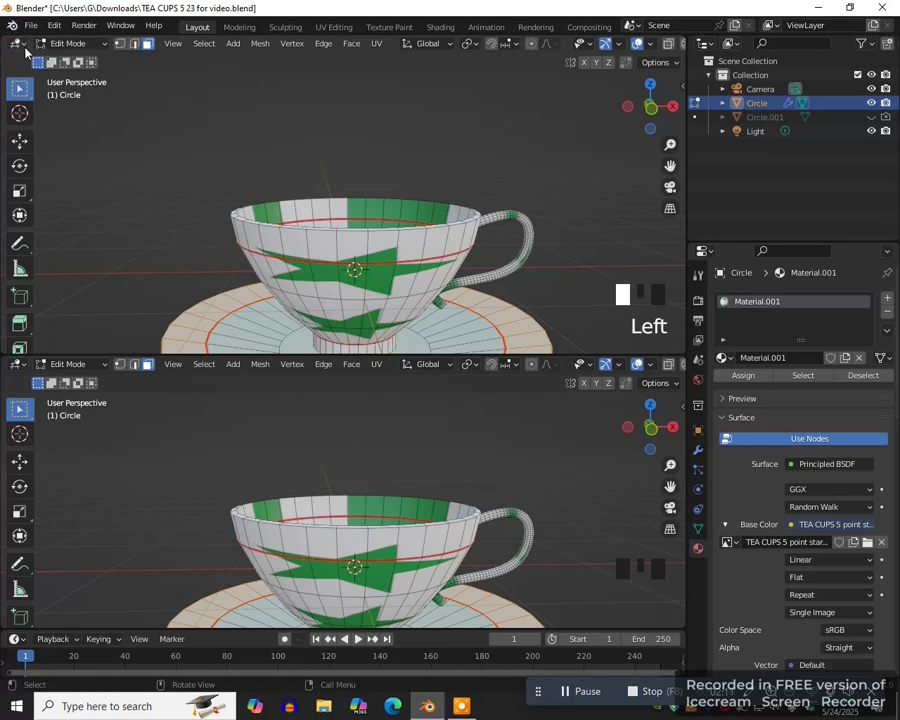
pyautogui.click(18, 43)
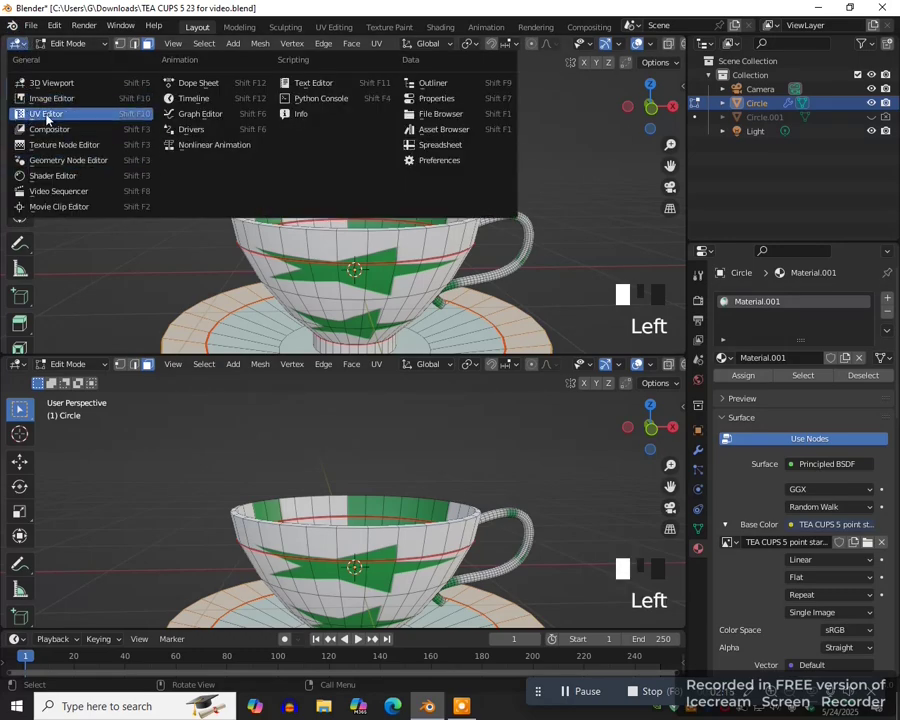
pyautogui.click(46, 117)
pyautogui.scroll(-18, 342, 205)
pyautogui.moveTo(360, 354); pyautogui.dragTo(362, 194)
pyautogui.scroll(-1, 375, 465)
# - In front view, select the cup's outer wall between the upper seam and the foot, and unwrap it with Cylinder Projection
pyautogui.click(375, 465)
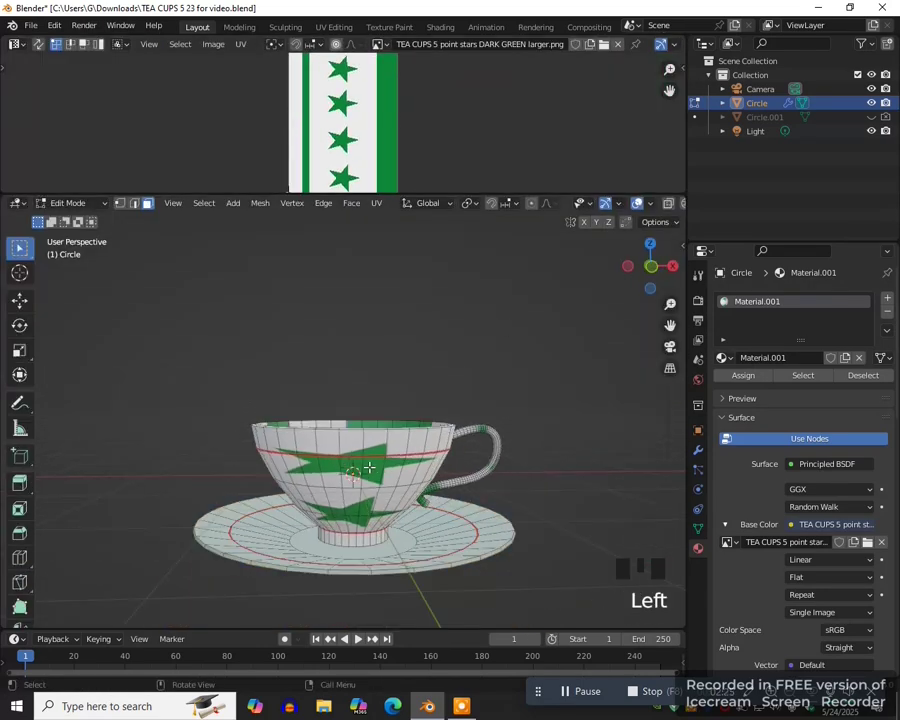
pyautogui.press('KP_1')
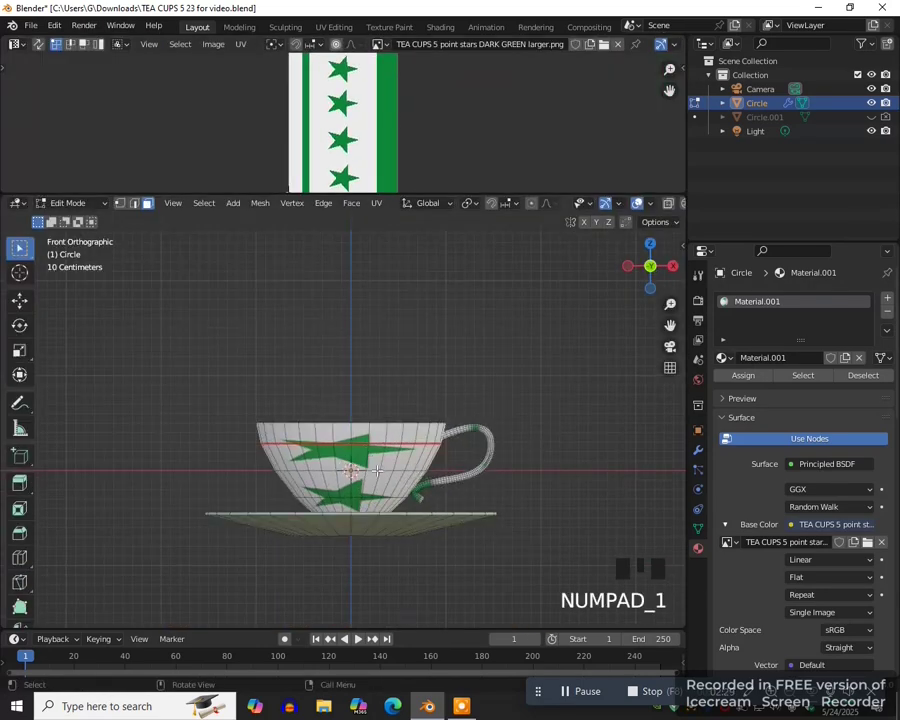
pyautogui.press('l')
pyautogui.click(376, 204)
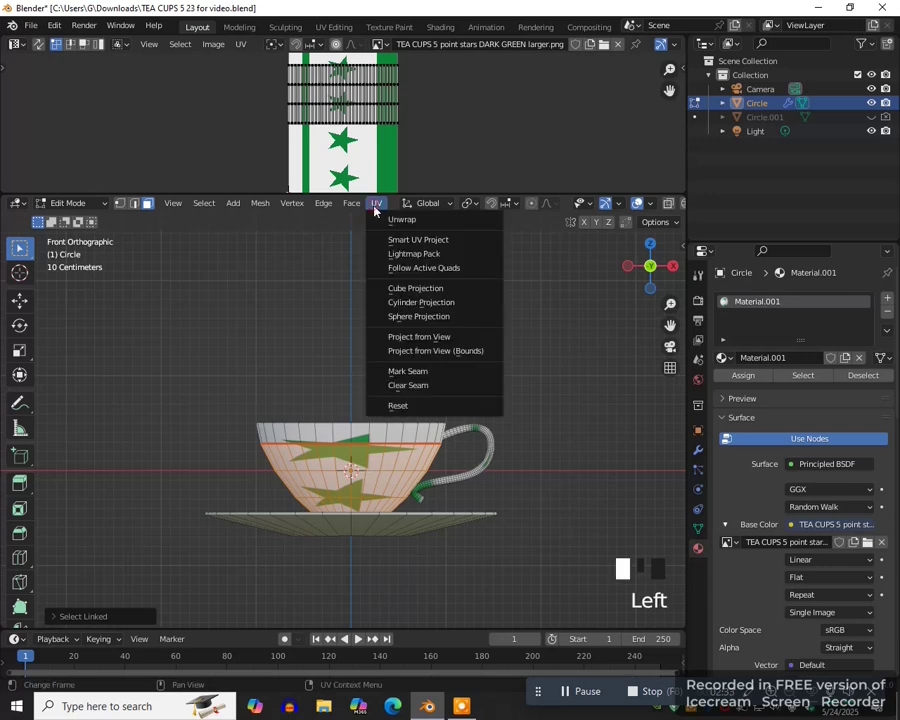
pyautogui.click(406, 311)
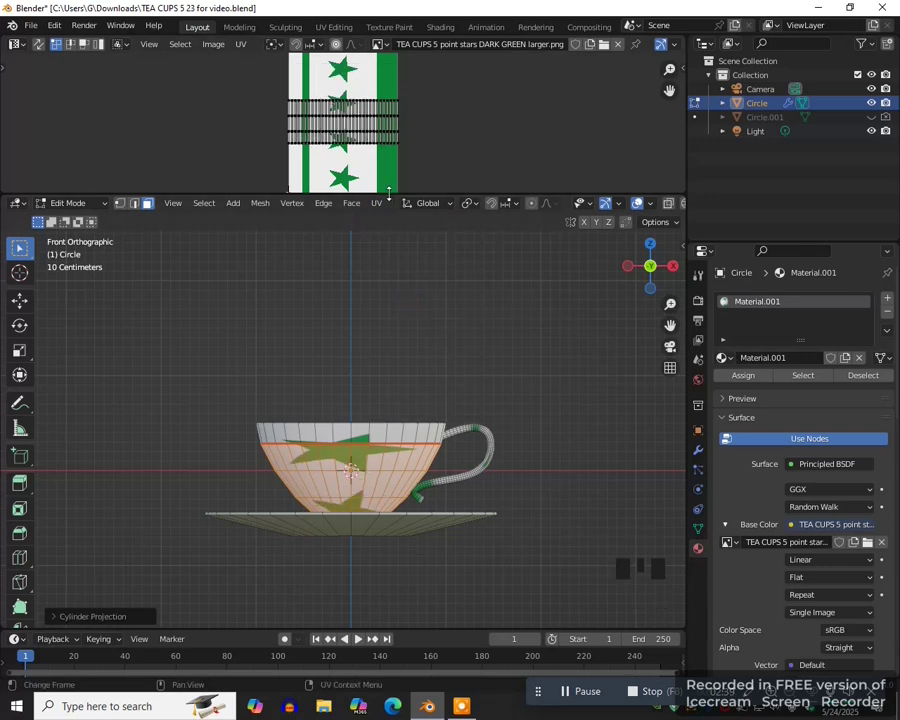
# - Enlarge the UV Editor area and rotate all of the cup wall's UVs by 90 degrees
pyautogui.moveTo(389, 196); pyautogui.dragTo(390, 323)
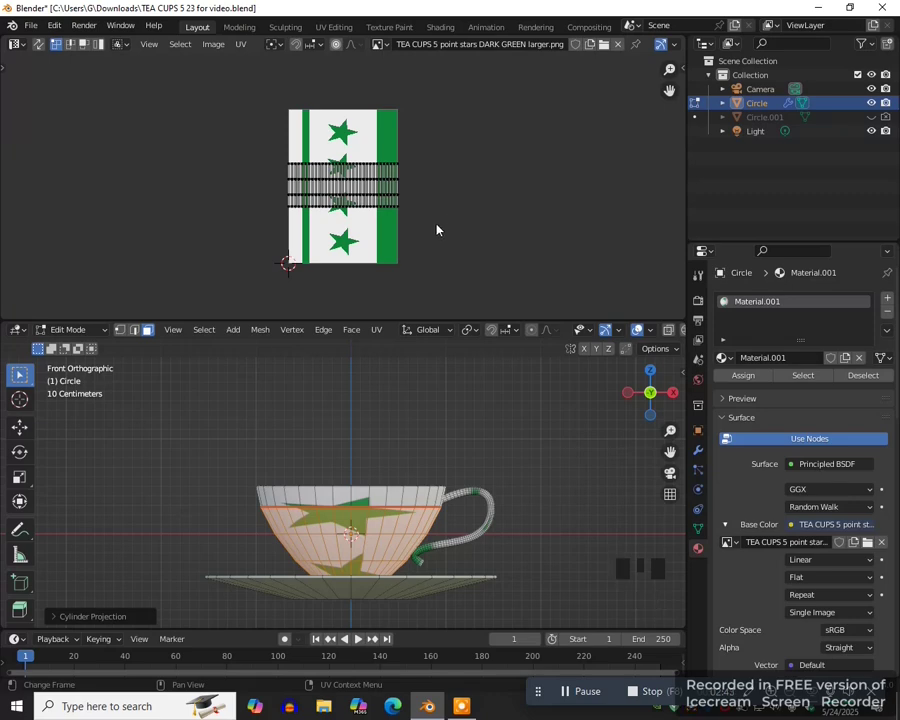
pyautogui.press('a')
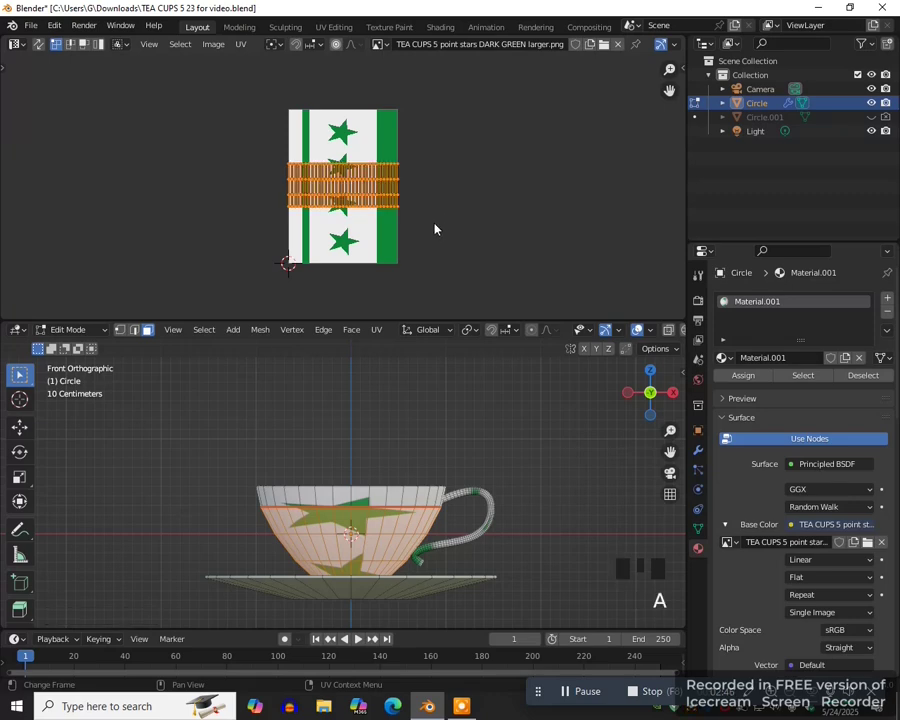
pyautogui.write('r90')
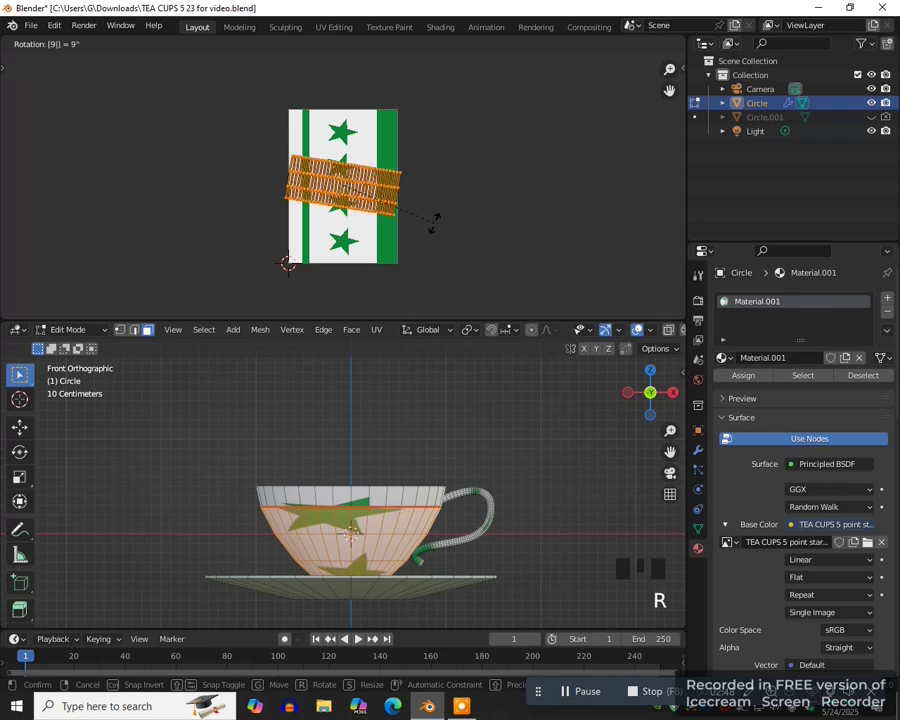
pyautogui.press('Return')
pyautogui.scroll(1, 454, 237)
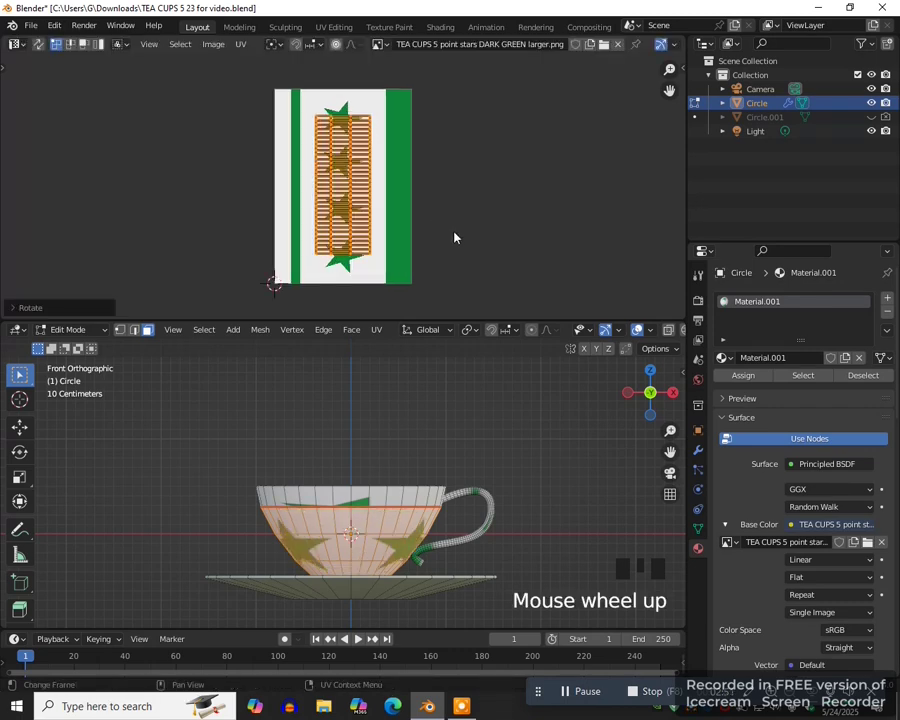
# - Scale the cup wall's UVs up about 2.1 times and move them along X to the texture's white edge, clear of the wide green stripe
pyautogui.press('s')
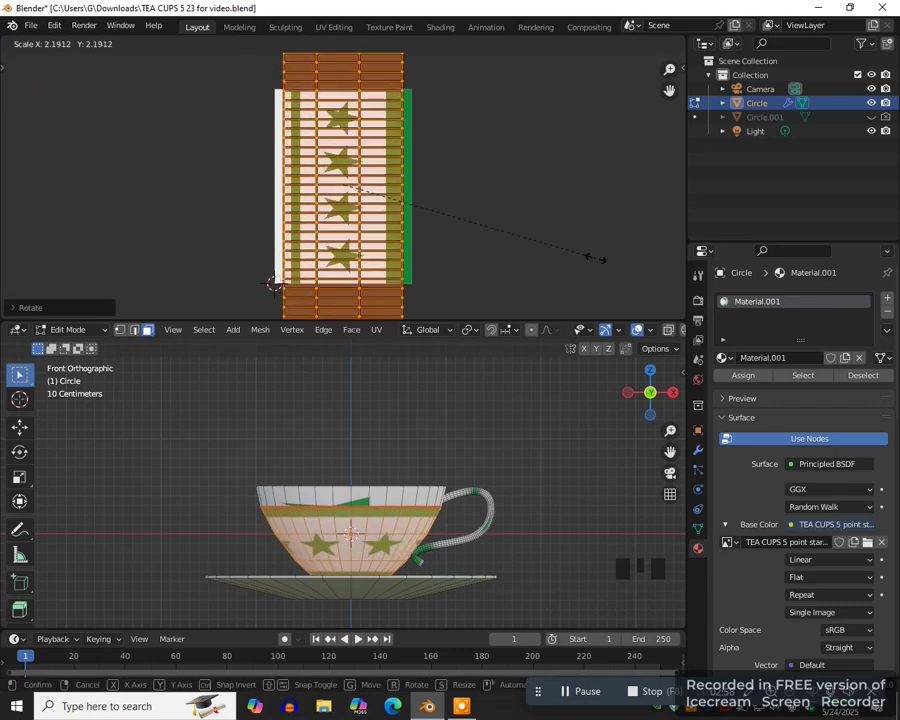
pyautogui.click(587, 256)
pyautogui.press('g')
pyautogui.press('x')
pyautogui.click(420, 253)
pyautogui.scroll(1, 398, 252)
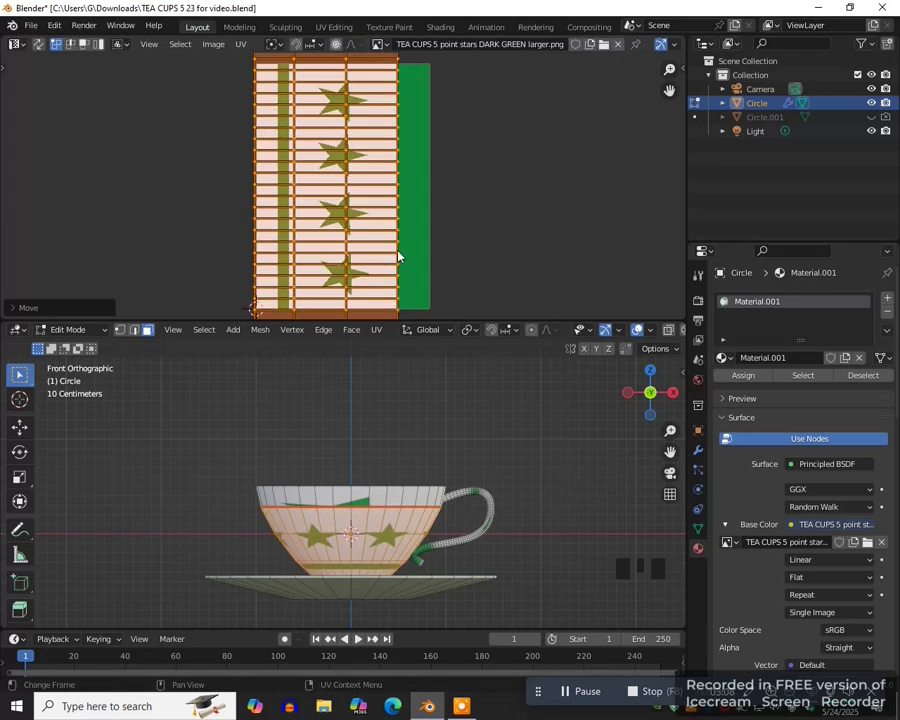
# - Select the cup's linked rim band above the seam, inside and out, and unwrap it in front view
pyautogui.moveTo(425, 418); pyautogui.dragTo(440, 470, button='middle')
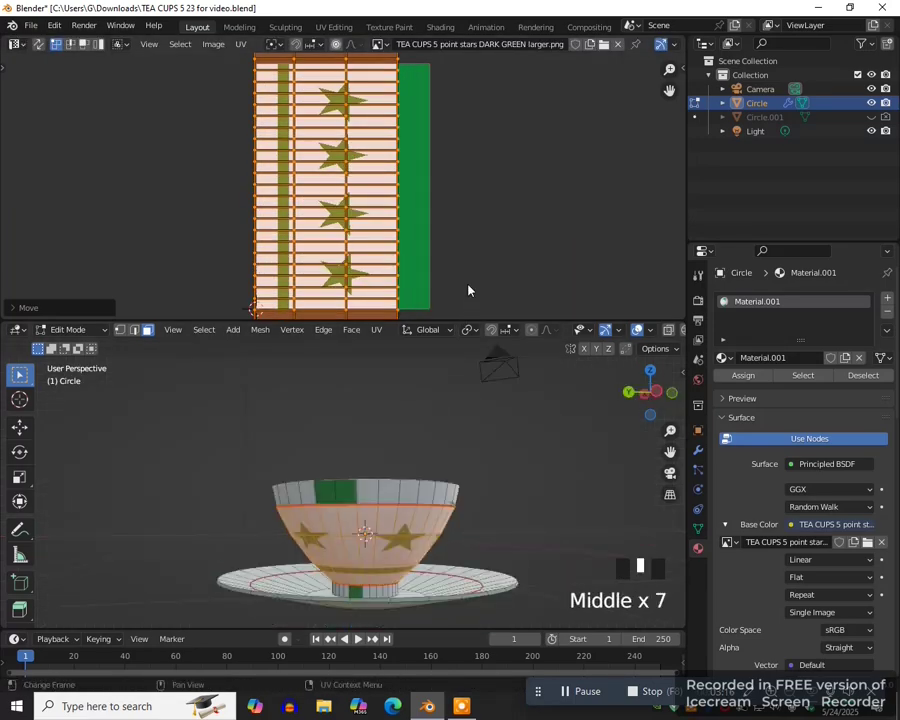
pyautogui.moveTo(446, 472); pyautogui.dragTo(372, 536, button='middle')
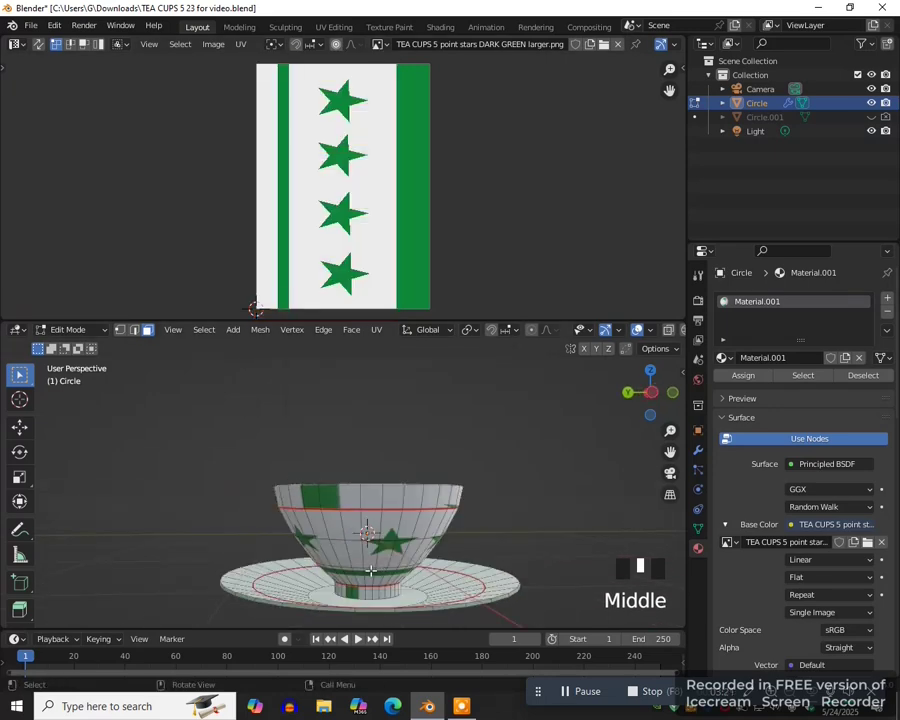
pyautogui.moveTo(537, 484); pyautogui.dragTo(550, 506, button='middle')
pyautogui.scroll(2, 404, 479)
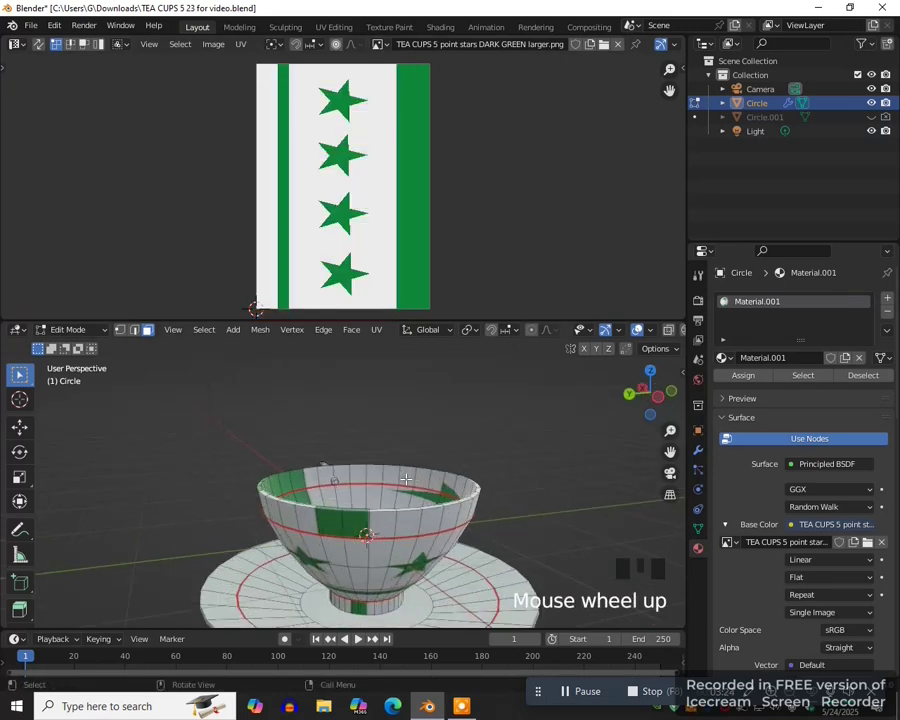
pyautogui.press('l')
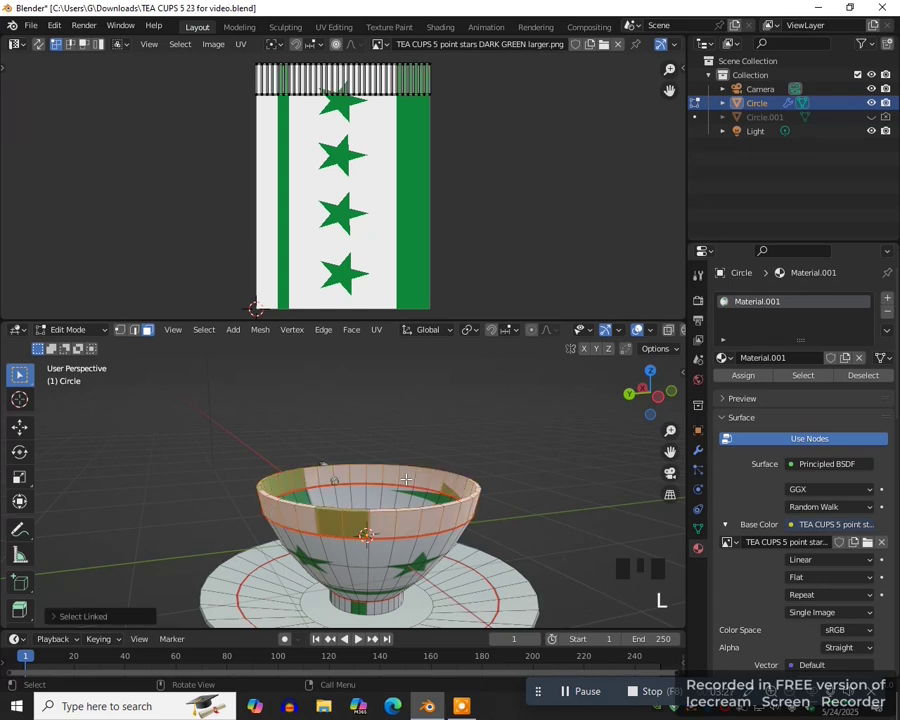
pyautogui.press('KP_1')
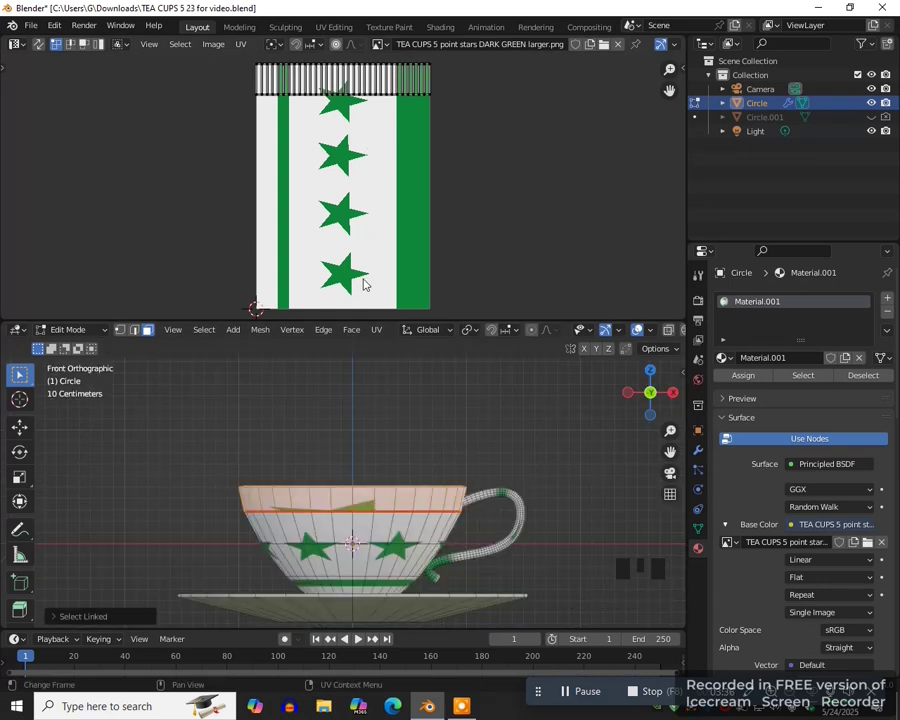
pyautogui.click(377, 329)
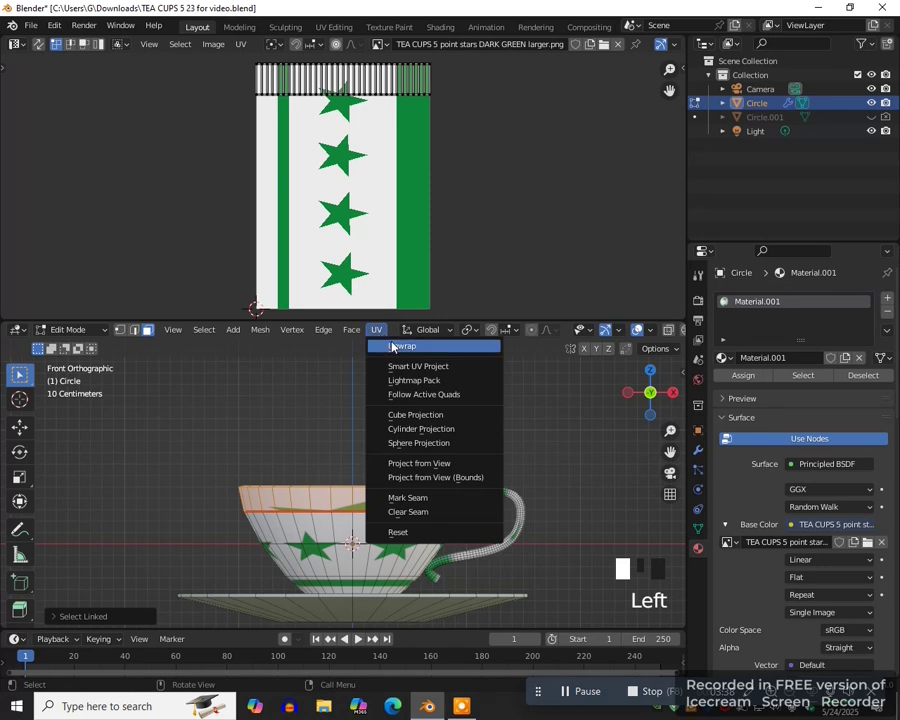
pyautogui.click(390, 344)
# - Shrink the rim band's UVs to a tiny island and place it on the texture's wide green stripe
pyautogui.press('a')
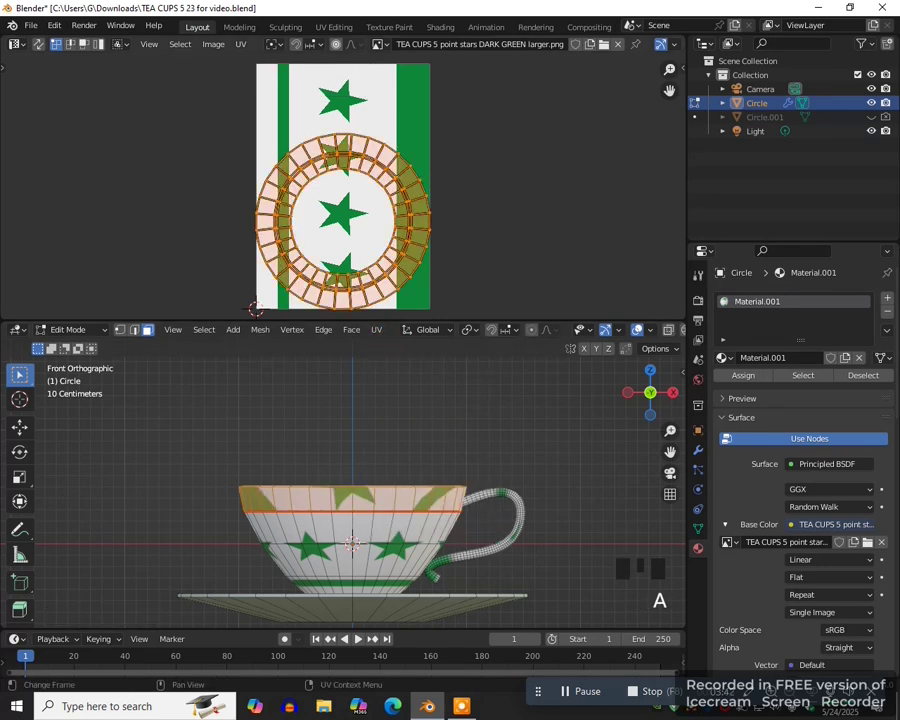
pyautogui.press('s')
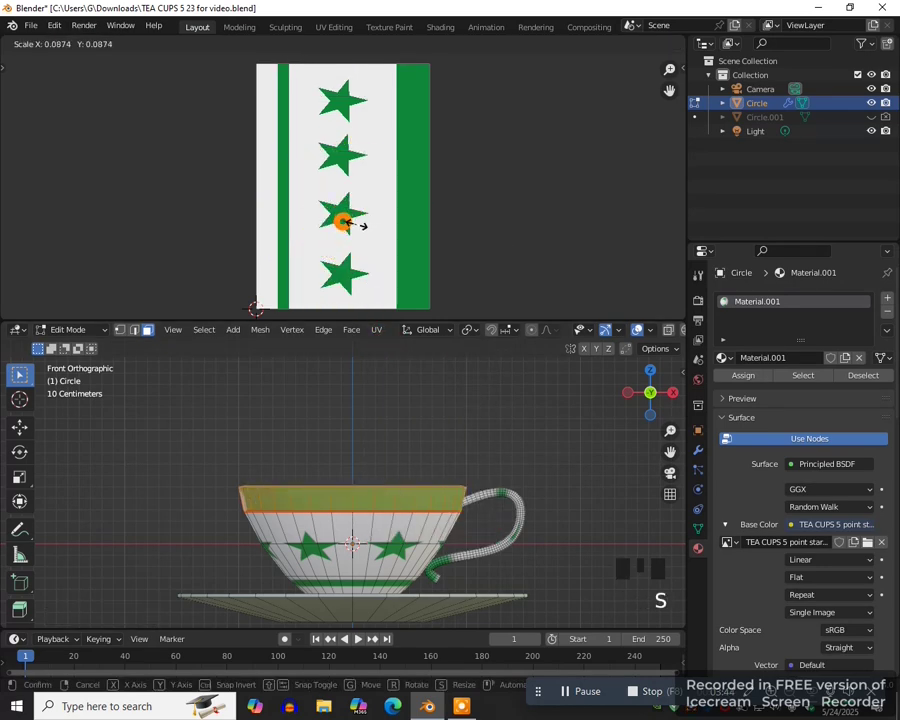
pyautogui.click(352, 227)
pyautogui.press('g')
pyautogui.click(430, 238)
# - Select the cup's linked interior faces below the rim seam and unwrap them
pyautogui.moveTo(470, 400); pyautogui.dragTo(373, 475, button='middle')
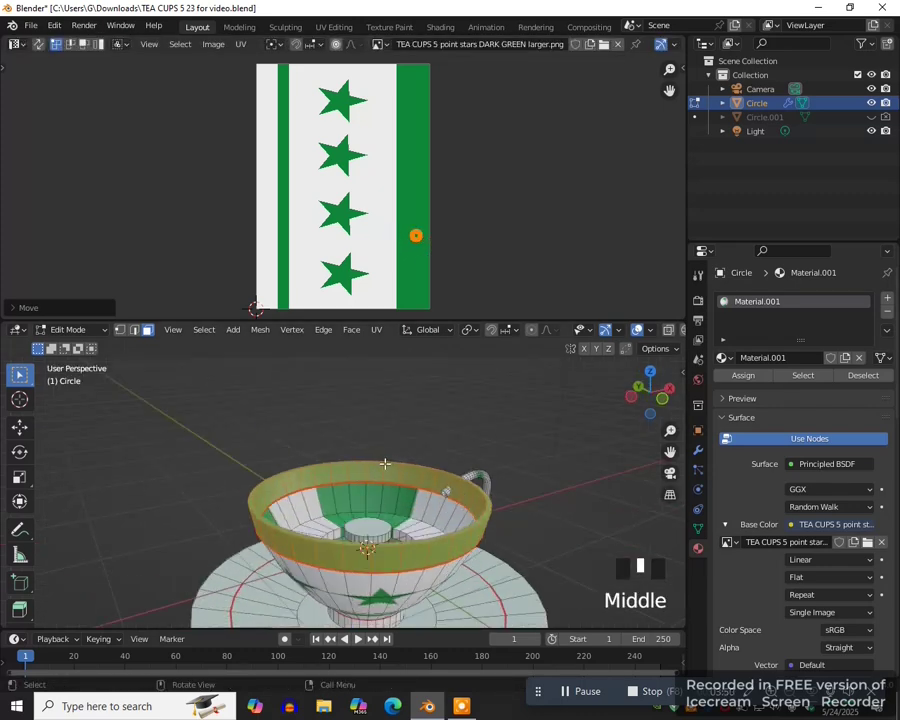
pyautogui.moveTo(447, 548); pyautogui.dragTo(412, 540, button='middle')
pyautogui.click(426, 516)
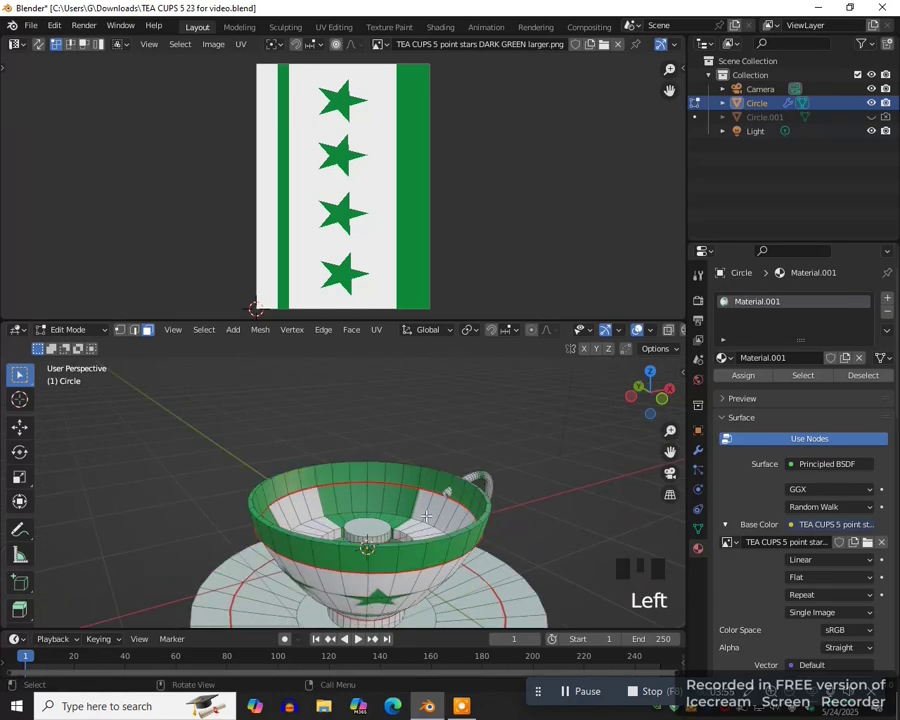
pyautogui.press('l')
pyautogui.click(376, 329)
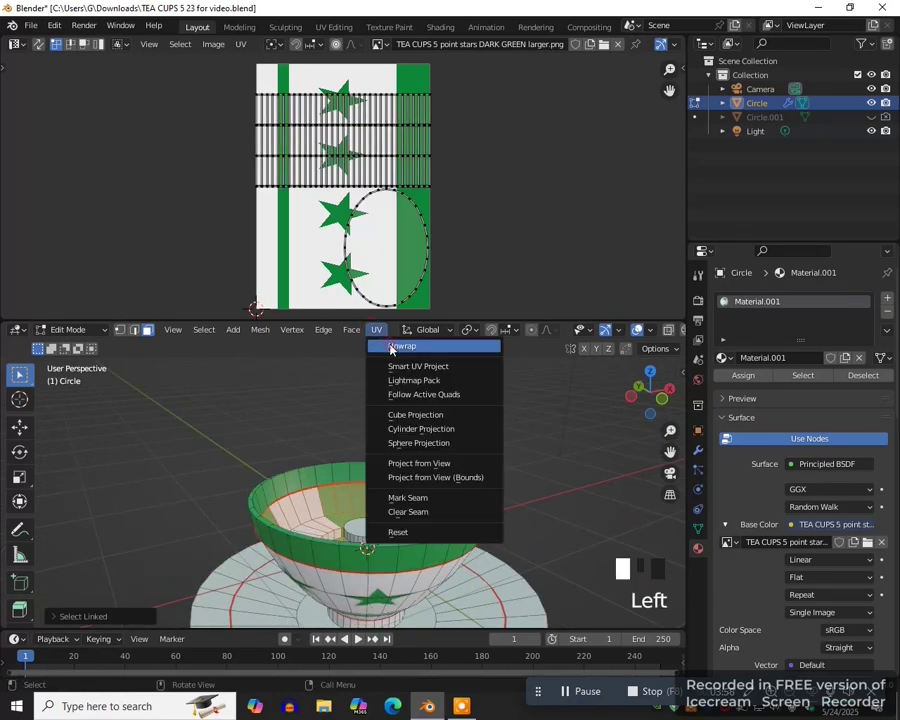
pyautogui.click(386, 344)
# - Shrink the cup interior's UV islands and move them onto a plain white area of the texture
pyautogui.press('a')
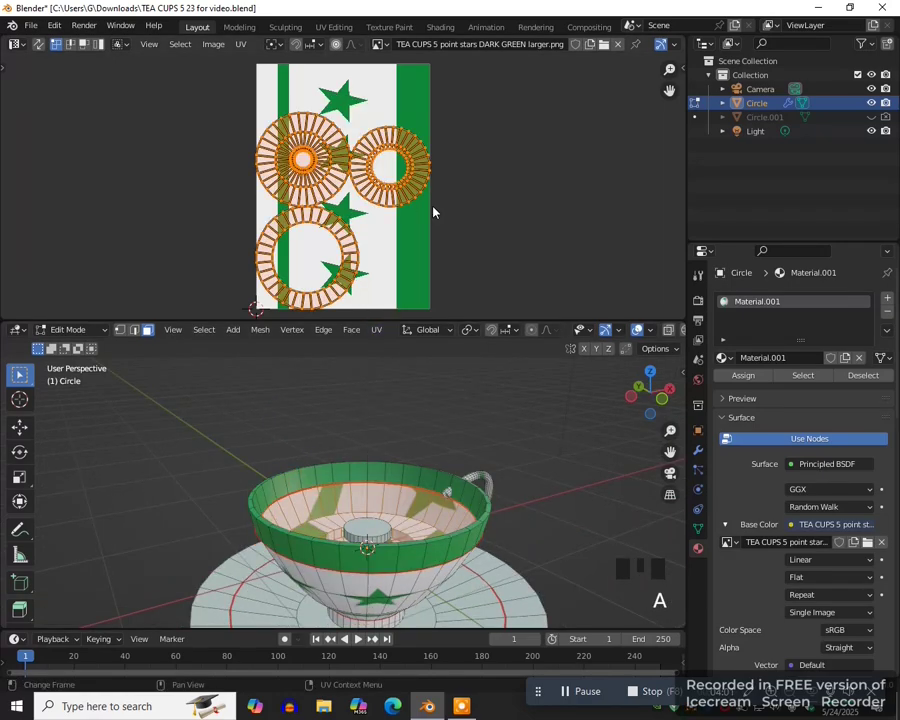
pyautogui.press('s')
pyautogui.click(349, 204)
pyautogui.press('g')
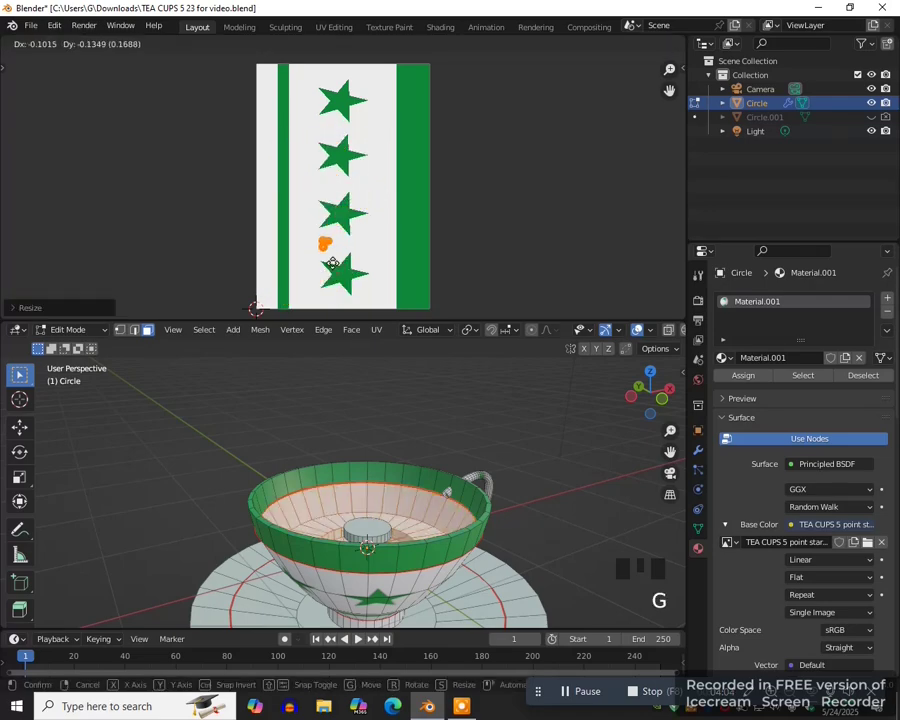
pyautogui.click(314, 274)
# - Select the faces of the cup's foot below its seam and unwrap them
pyautogui.moveTo(380, 440); pyautogui.dragTo(414, 473, button='middle')
pyautogui.click(414, 473)
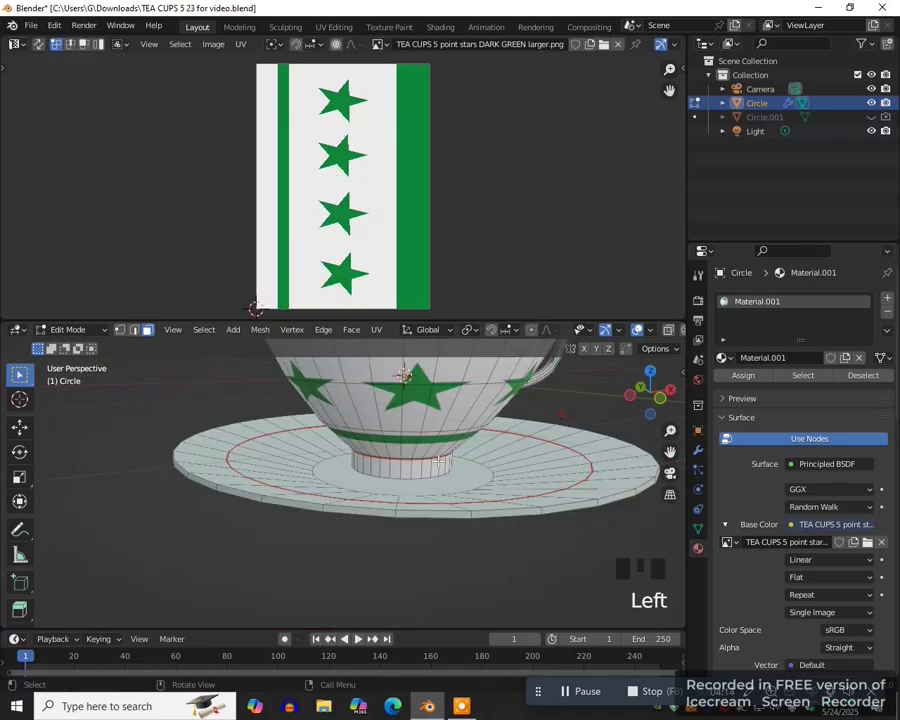
pyautogui.keyDown('alt'); pyautogui.click(415, 469); pyautogui.keyUp('alt')
pyautogui.click(376, 329)
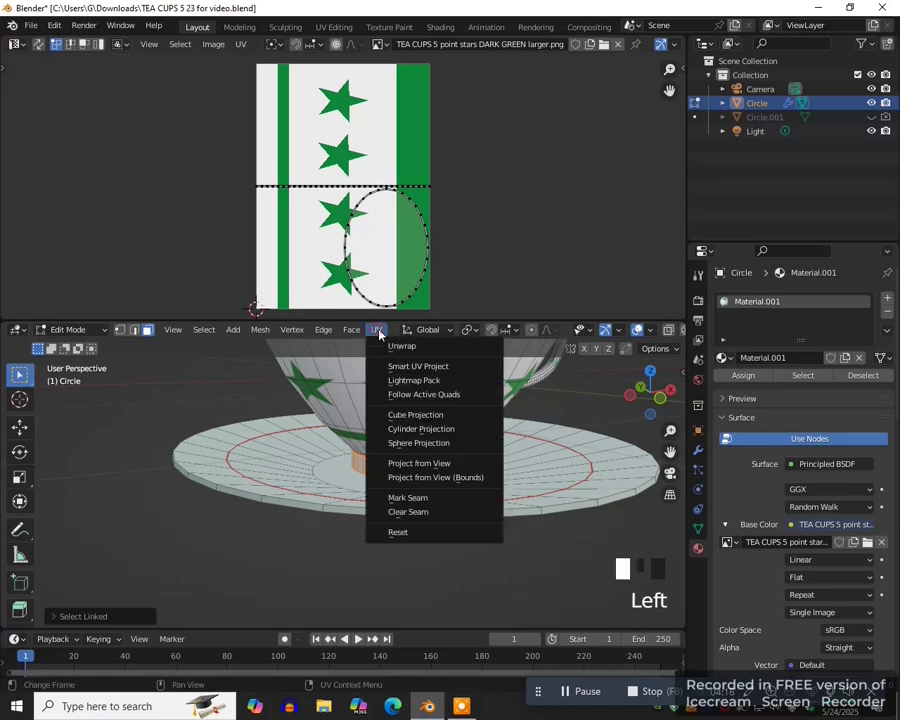
pyautogui.click(390, 344)
# - Shrink the foot's UVs and place them on the texture's wide green stripe
pyautogui.press('a')
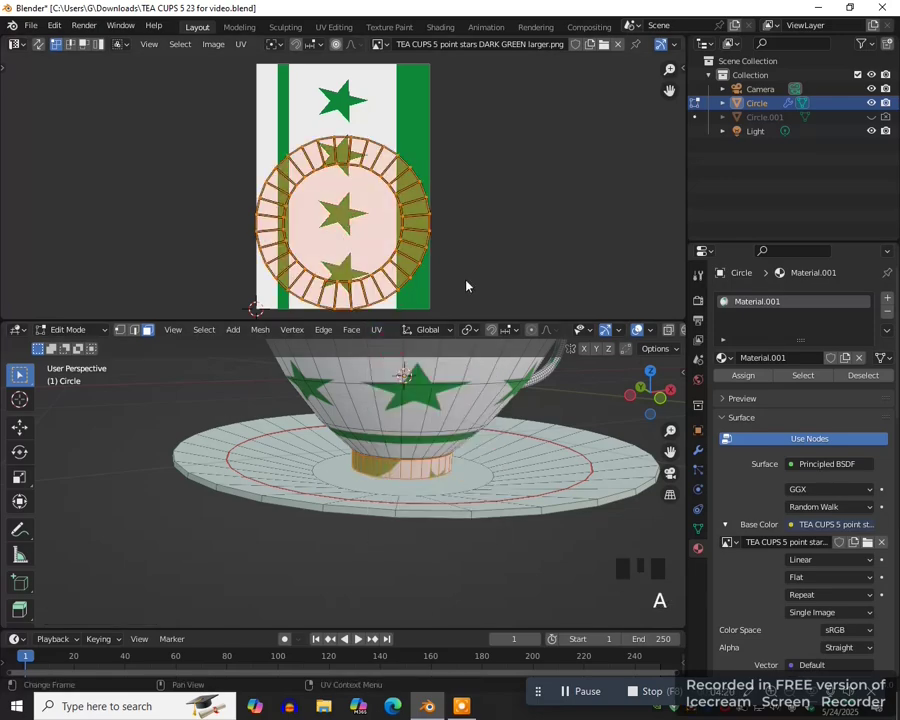
pyautogui.press('s')
pyautogui.click(368, 245)
pyautogui.press('g')
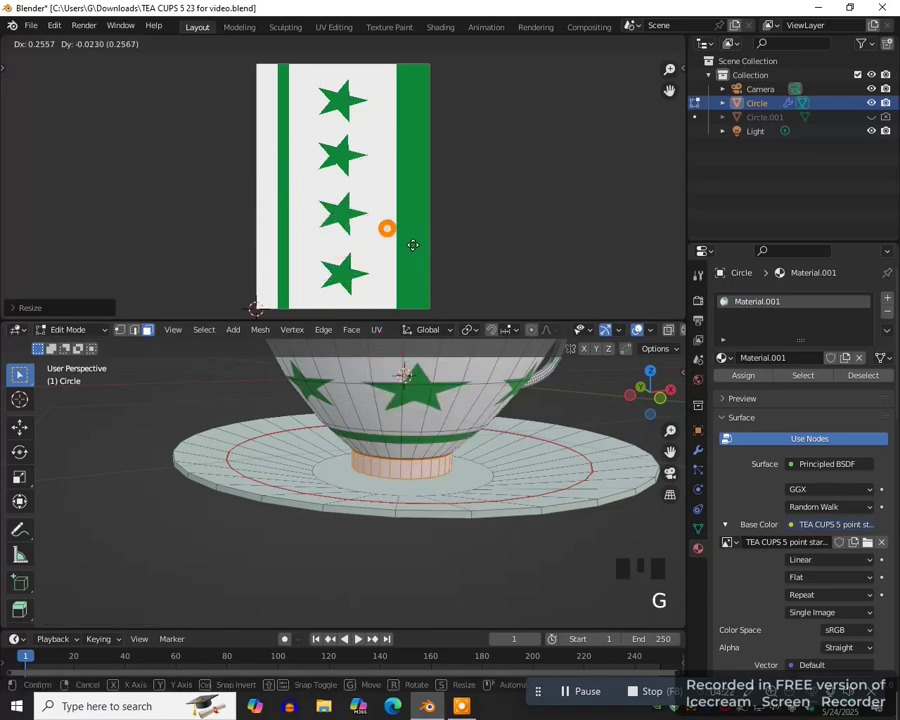
pyautogui.click(440, 255)
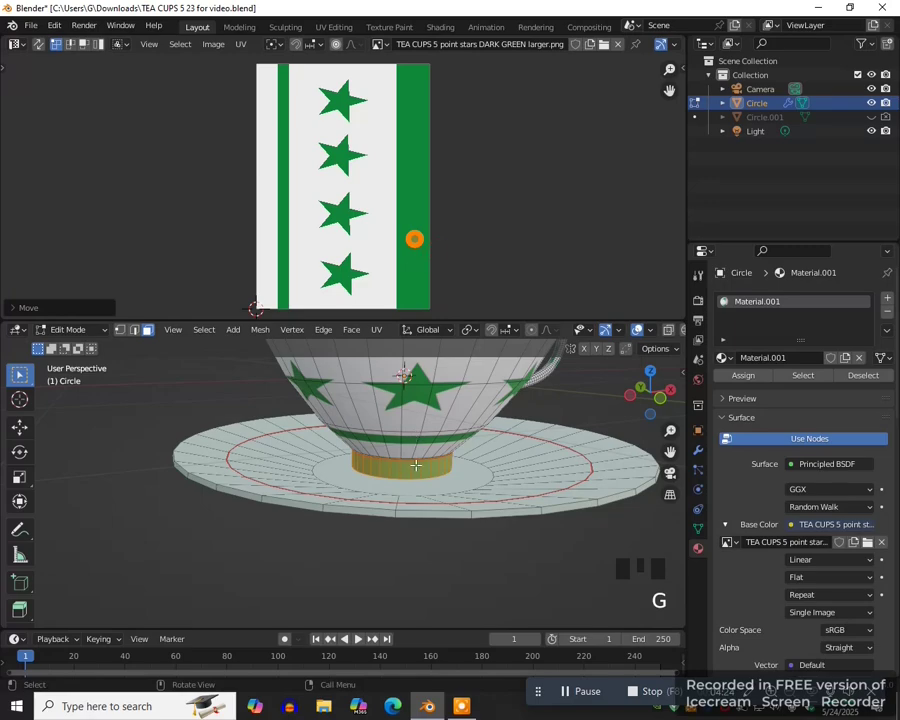
# - Unwrap the saucer's linked outer ring, then shrink its UVs and place them on the texture's wide green stripe
pyautogui.moveTo(415, 465); pyautogui.dragTo(518, 535, button='middle')
pyautogui.scroll(-2, 518, 535)
pyautogui.press('l')
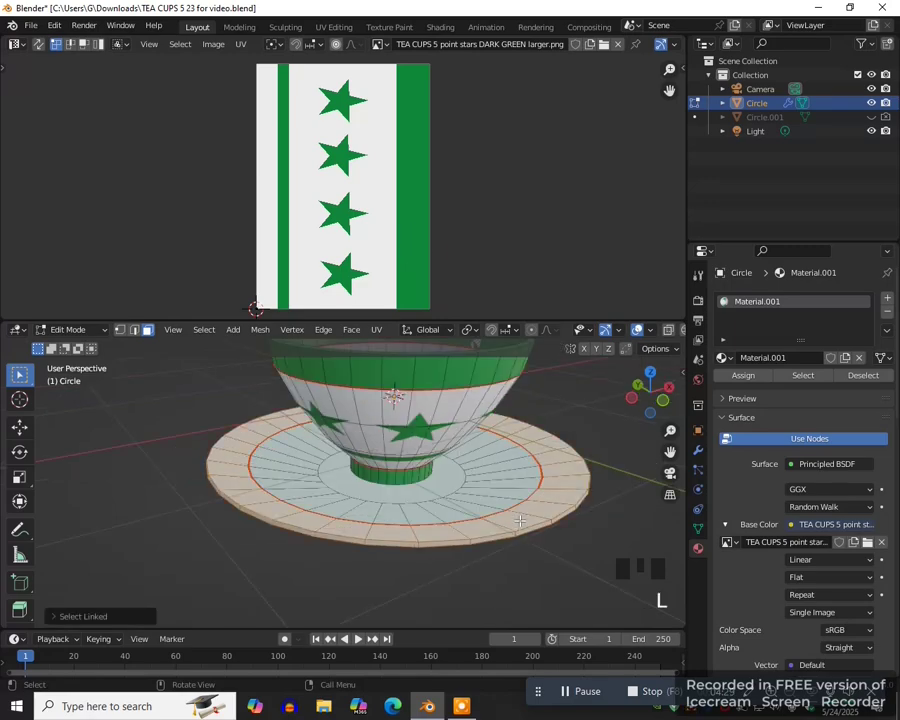
pyautogui.click(376, 329)
pyautogui.click(386, 345)
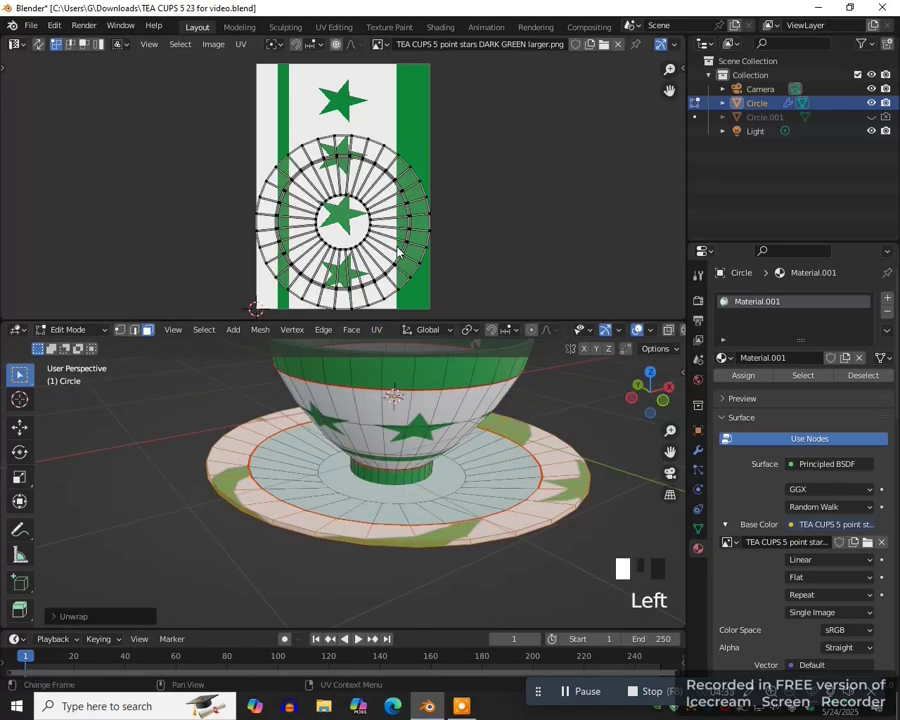
pyautogui.press('s')
pyautogui.click(362, 248)
pyautogui.press('g')
pyautogui.click(436, 270)
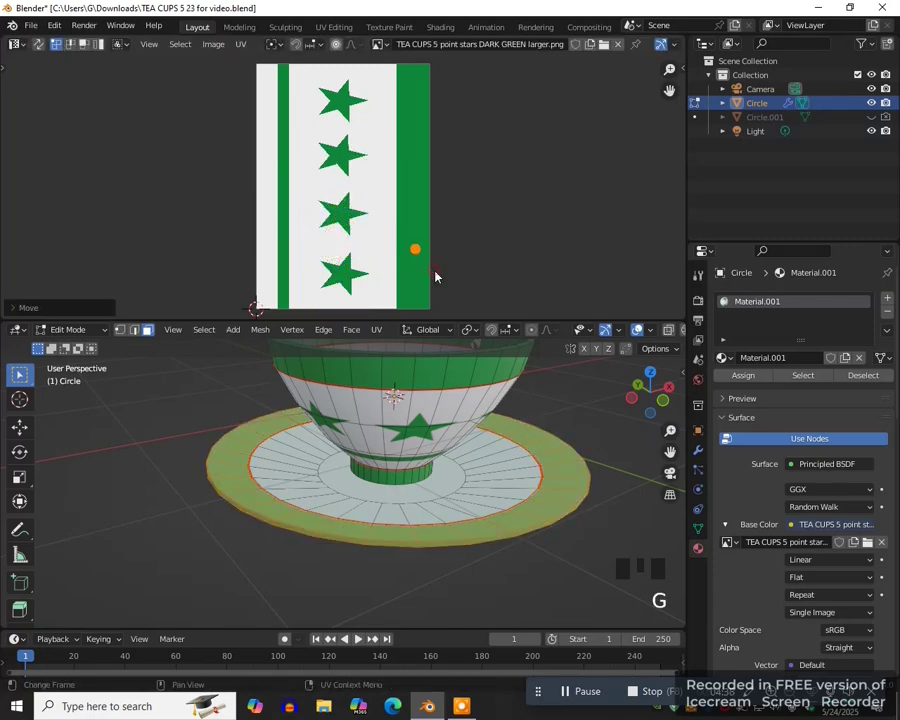
# - Unwrap the saucer's linked faces inside the seam, then shrink their UVs onto a plain white area of the texture
pyautogui.click(468, 479)
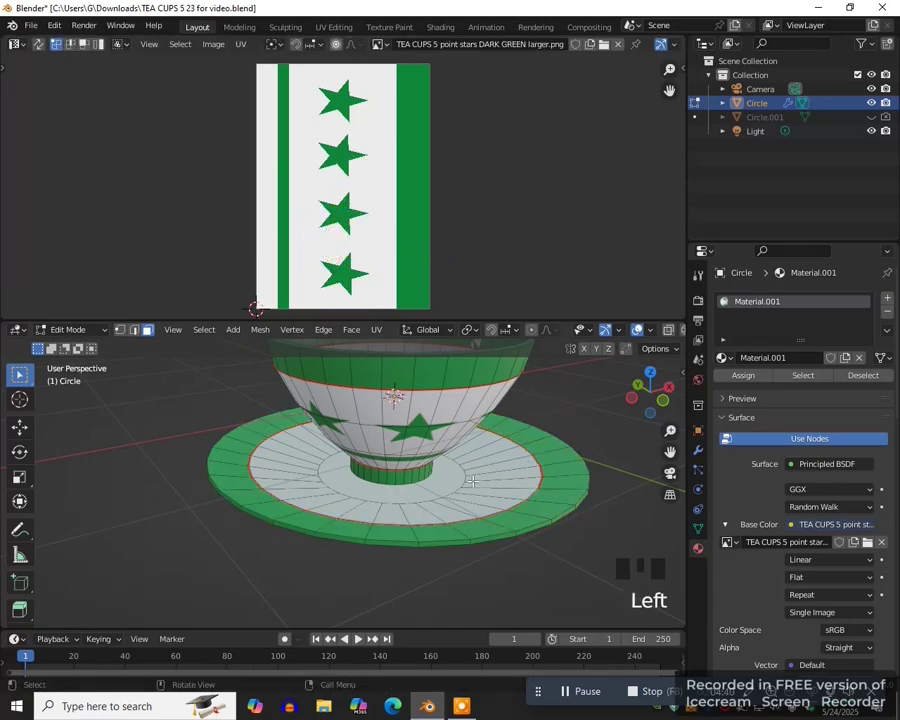
pyautogui.press('l')
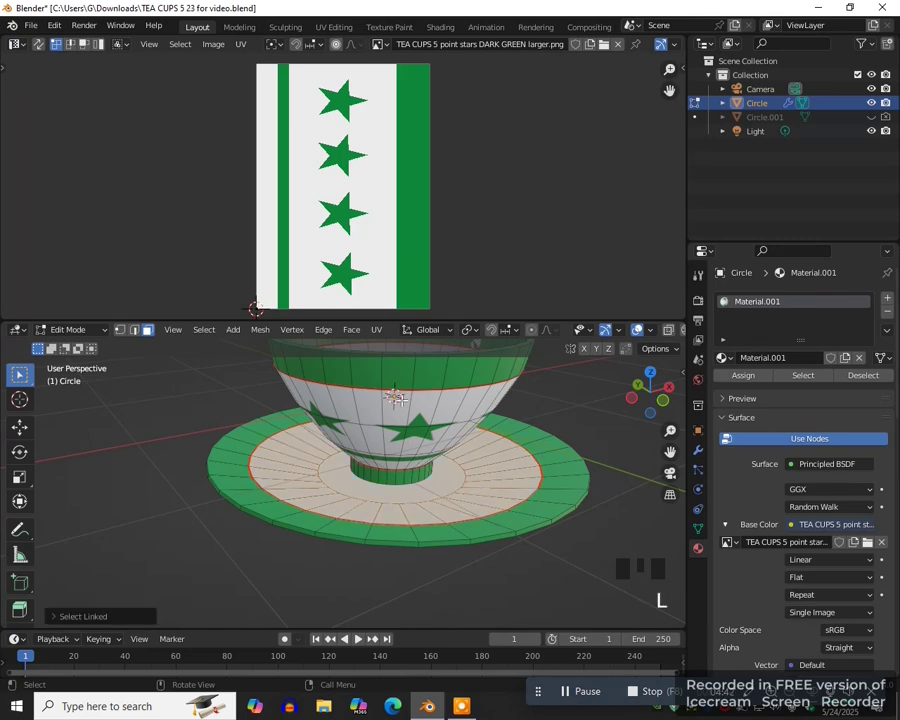
pyautogui.click(377, 330)
pyautogui.click(385, 343)
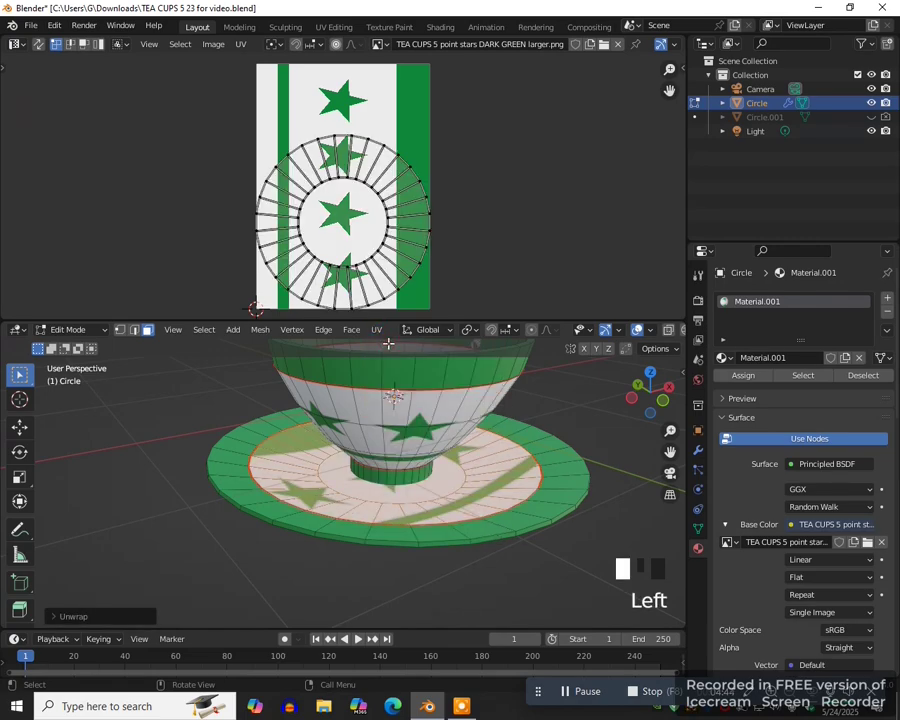
pyautogui.press('s')
pyautogui.click(365, 235)
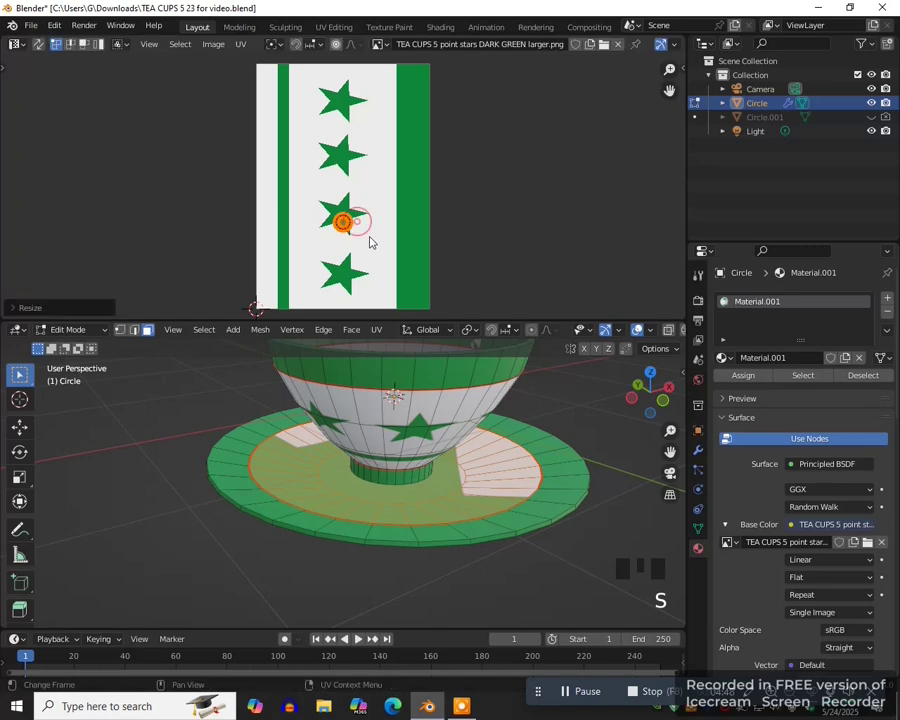
pyautogui.press('g')
pyautogui.click(333, 269)
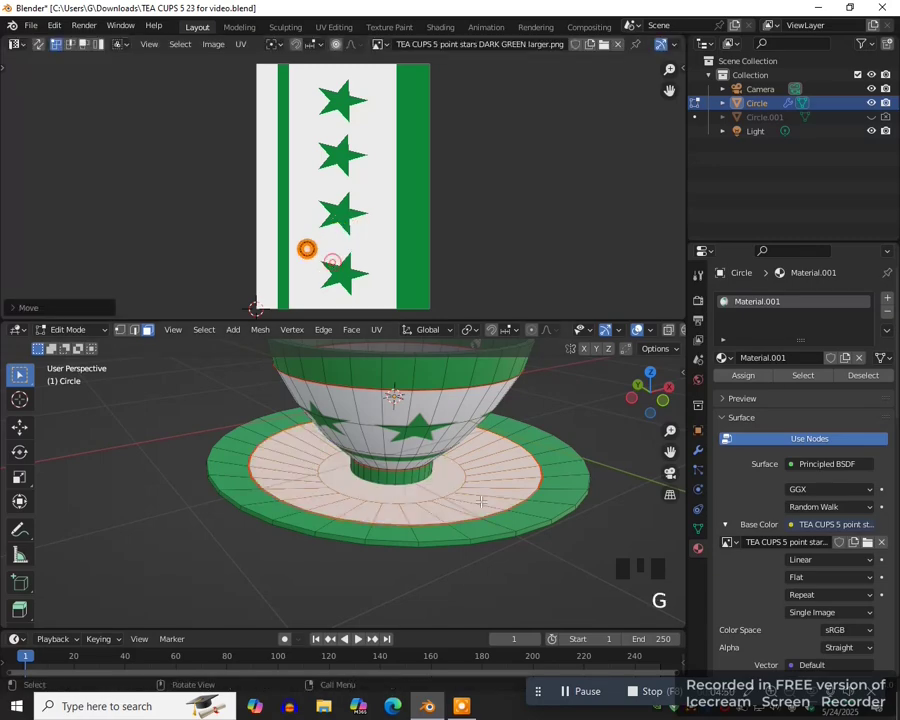
# - Select all linked faces of the cup's handle and unwrap them
pyautogui.scroll(-2, 484, 504)
pyautogui.moveTo(484, 504); pyautogui.dragTo(395, 522, button='middle')
pyautogui.moveTo(670, 452); pyautogui.dragTo(648, 500)
pyautogui.moveTo(520, 515); pyautogui.dragTo(508, 482, button='middle')
pyautogui.scroll(4, 573, 492)
pyautogui.click(573, 492)
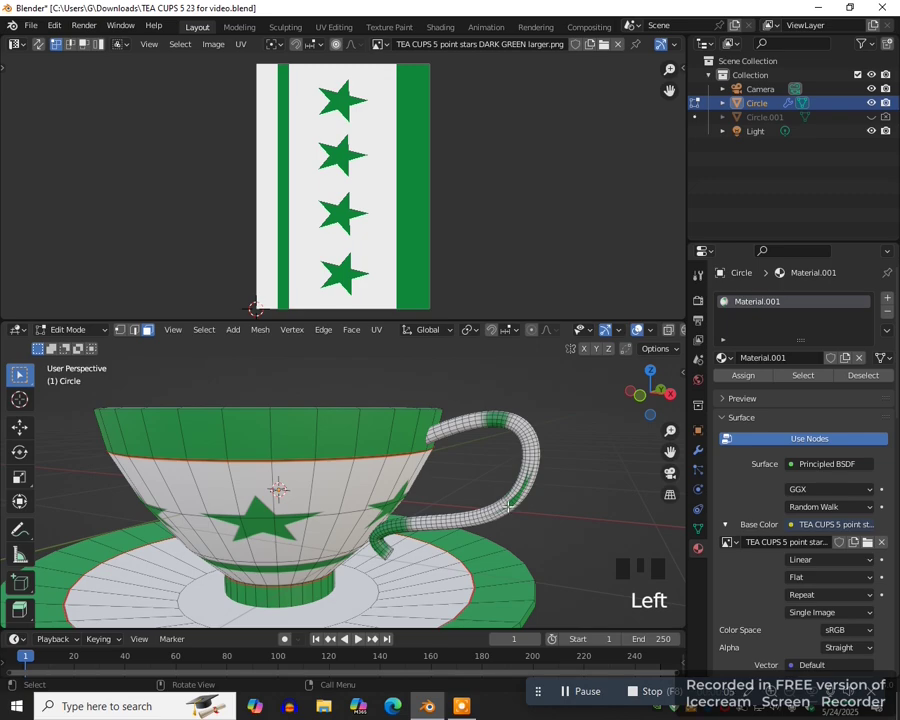
pyautogui.press('l')
pyautogui.click(376, 329)
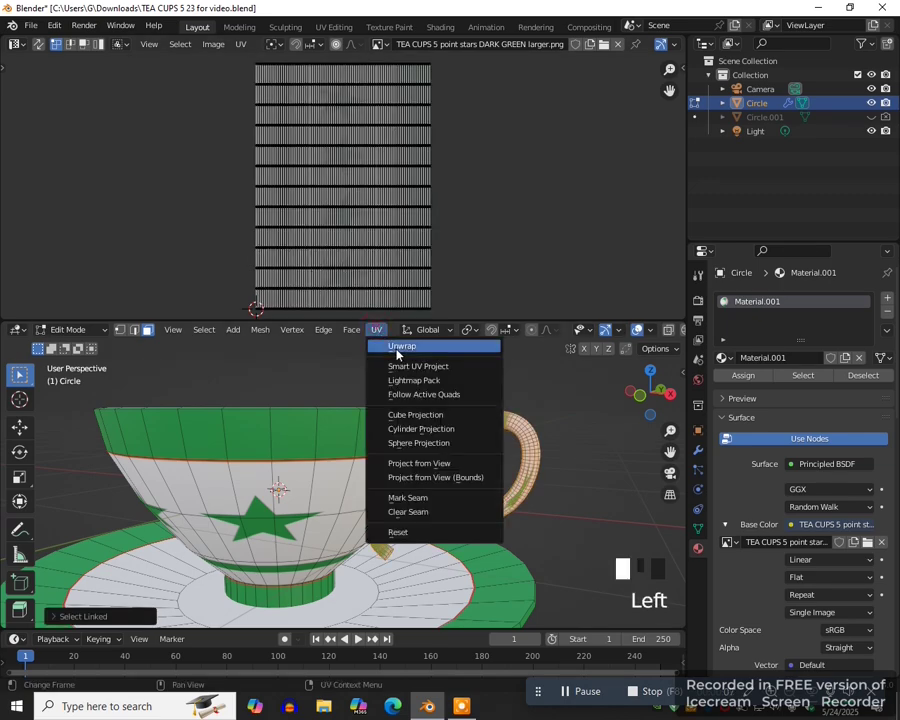
pyautogui.click(390, 344)
# - Shrink the handle's UVs onto the texture's wide green stripe, then return to Object Mode
pyautogui.press('a')
pyautogui.press('s')
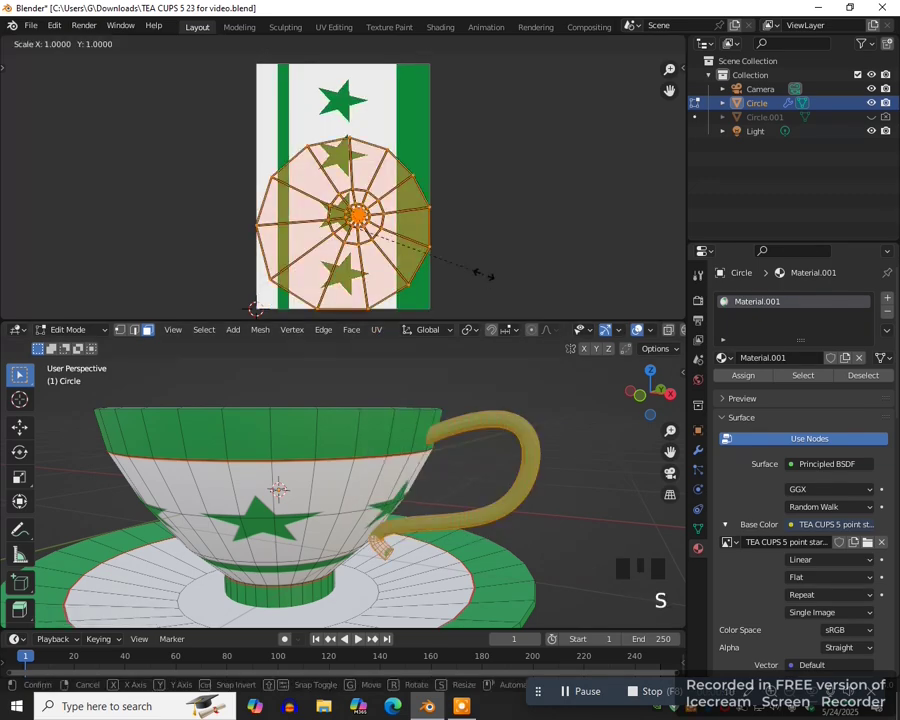
pyautogui.click(364, 232)
pyautogui.press('g')
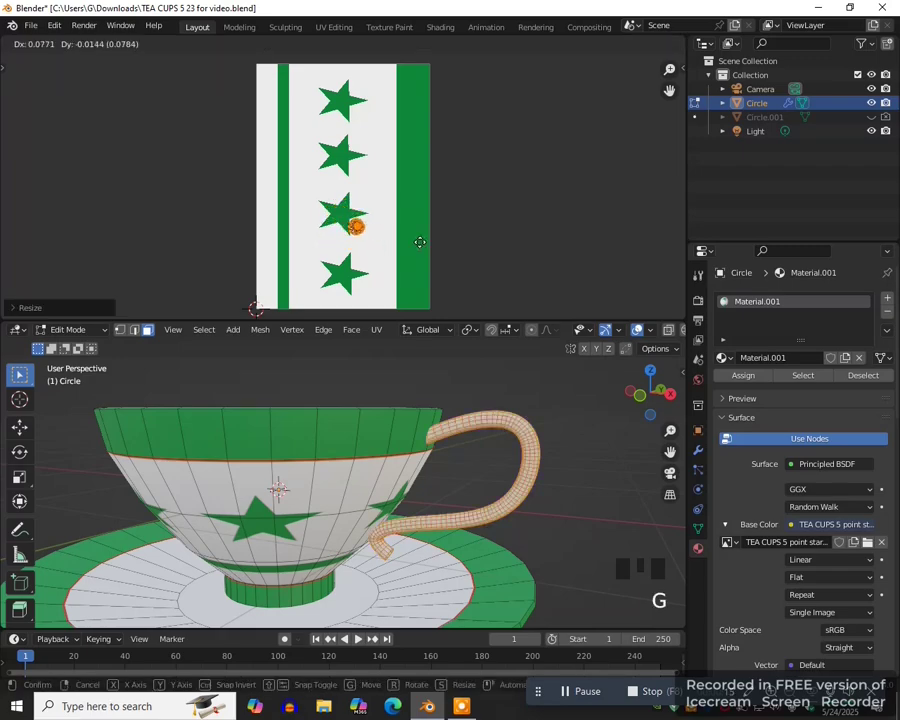
pyautogui.click(436, 243)
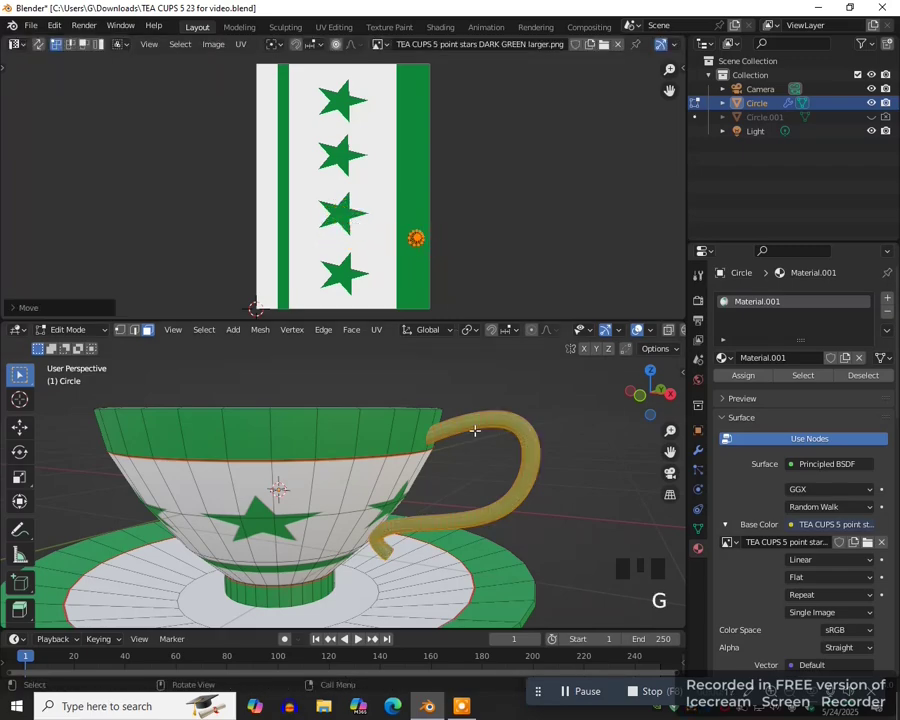
pyautogui.press('Tab')
pyautogui.moveTo(476, 428); pyautogui.dragTo(414, 458, button='middle')
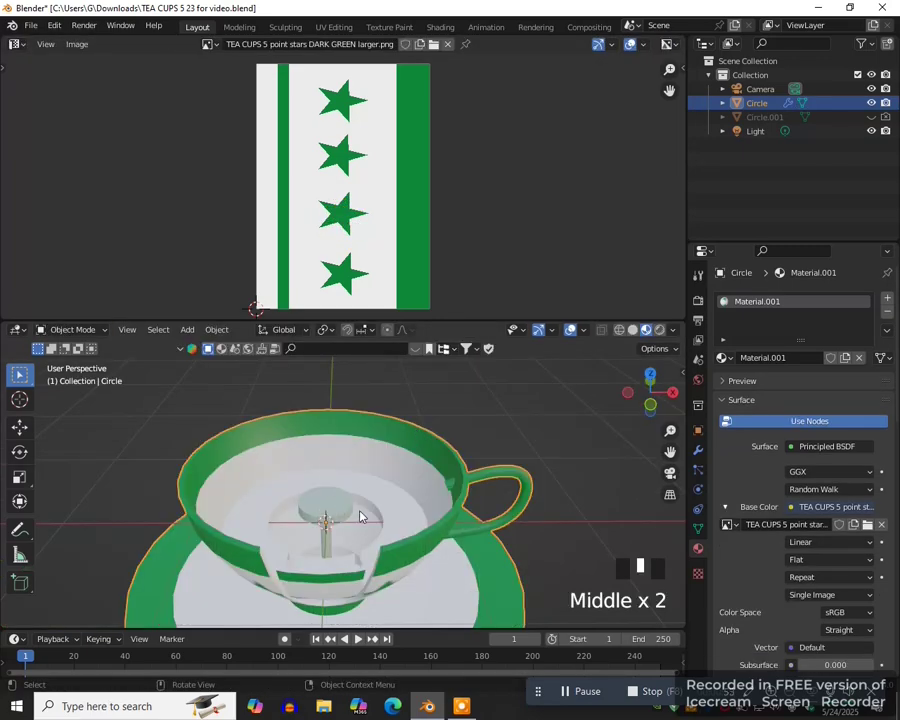
pyautogui.scroll(-2, 380, 482)
pyautogui.moveTo(382, 488); pyautogui.dragTo(459, 487, button='middle')
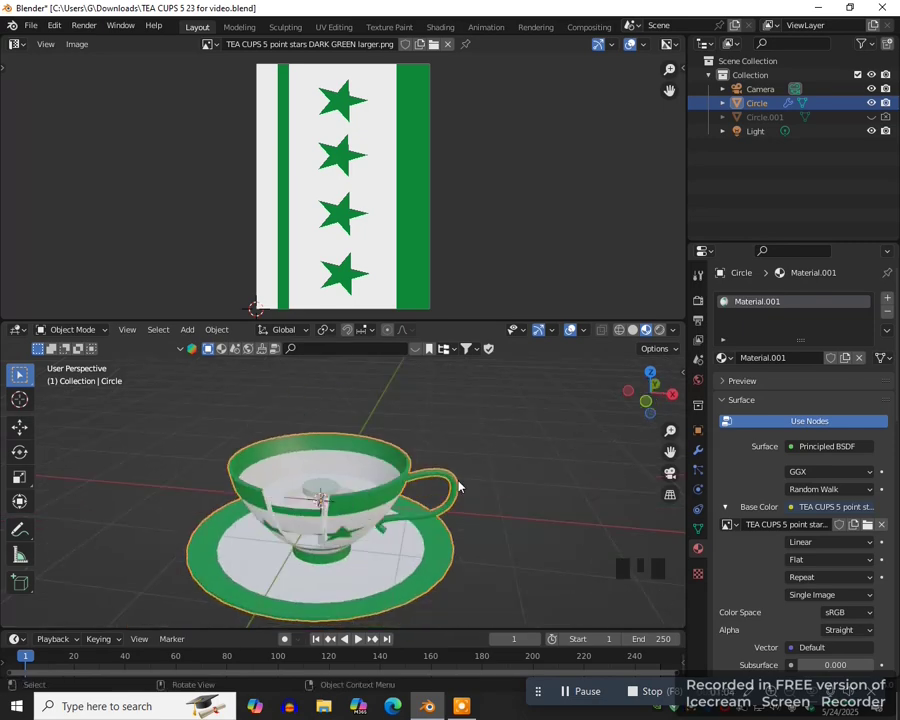
# - In top view, add a mesh circle with 6 vertices at the cup's centre
pyautogui.press('KP_7')
pyautogui.scroll(-2, 470, 478)
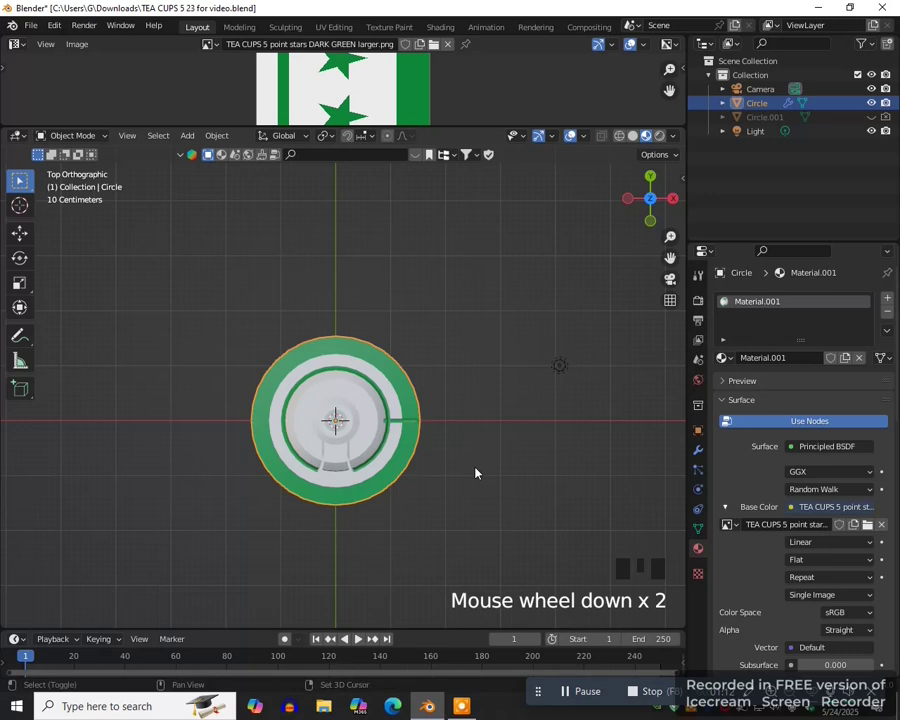
pyautogui.hotkey('shift', 'a')
pyautogui.moveTo(430, 404)
pyautogui.click(530, 433)
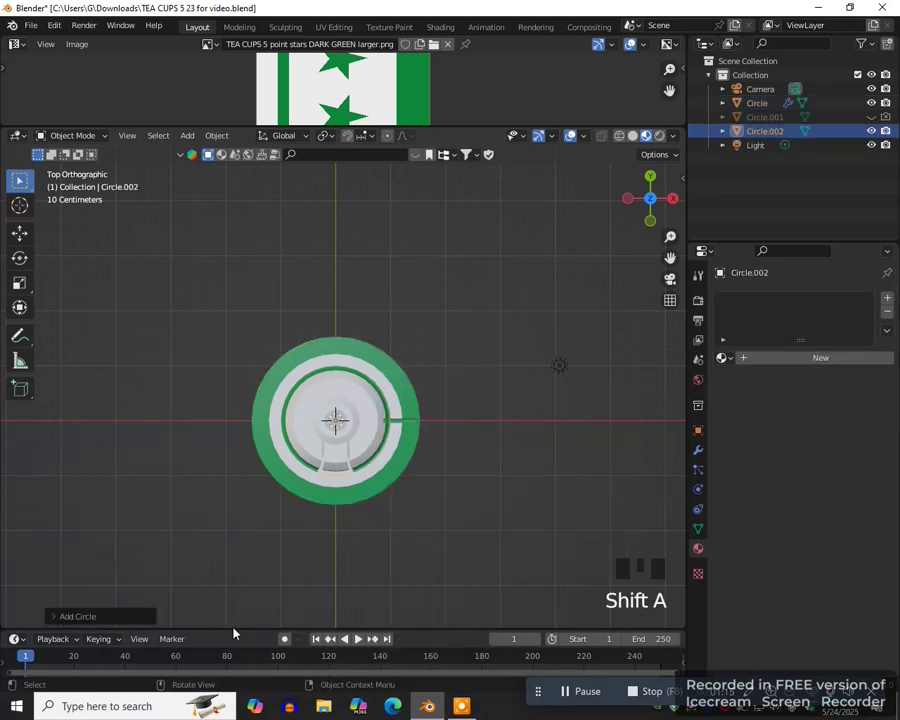
pyautogui.click(100, 618)
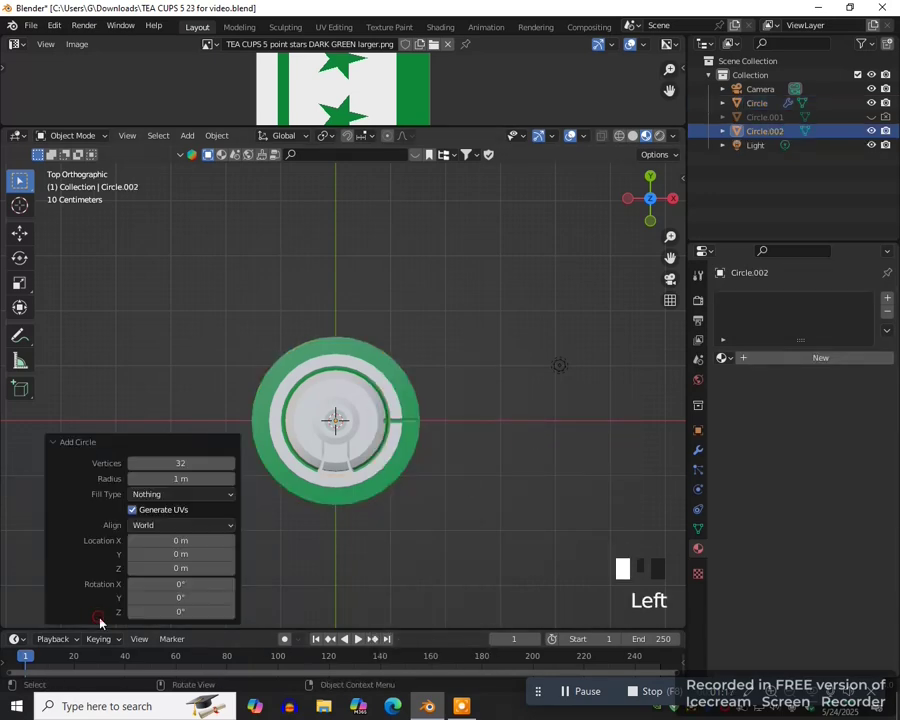
pyautogui.doubleClick(181, 463)
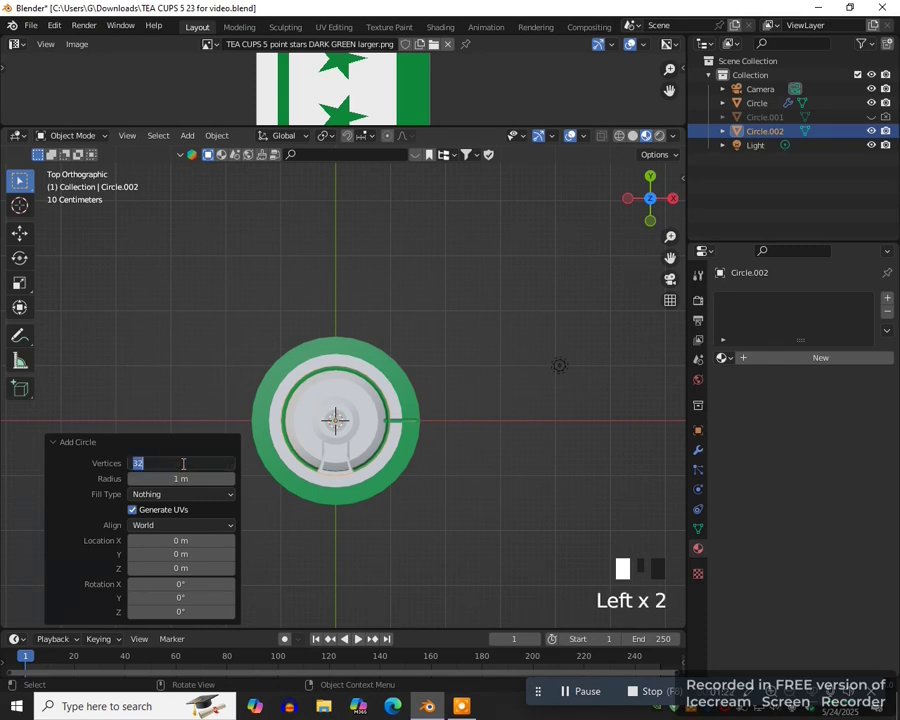
pyautogui.write('6')
pyautogui.press('Return')
# - In wireframe shading, scale the hexagon up until it surrounds the saucer with wide clearance
pyautogui.press('z')
pyautogui.press('4')
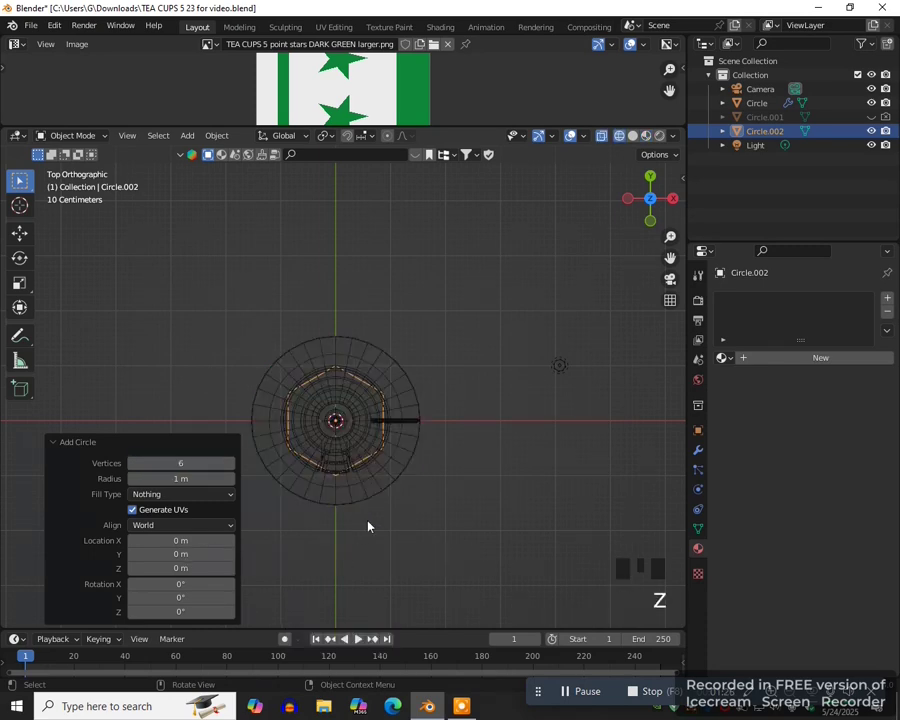
pyautogui.click(325, 474)
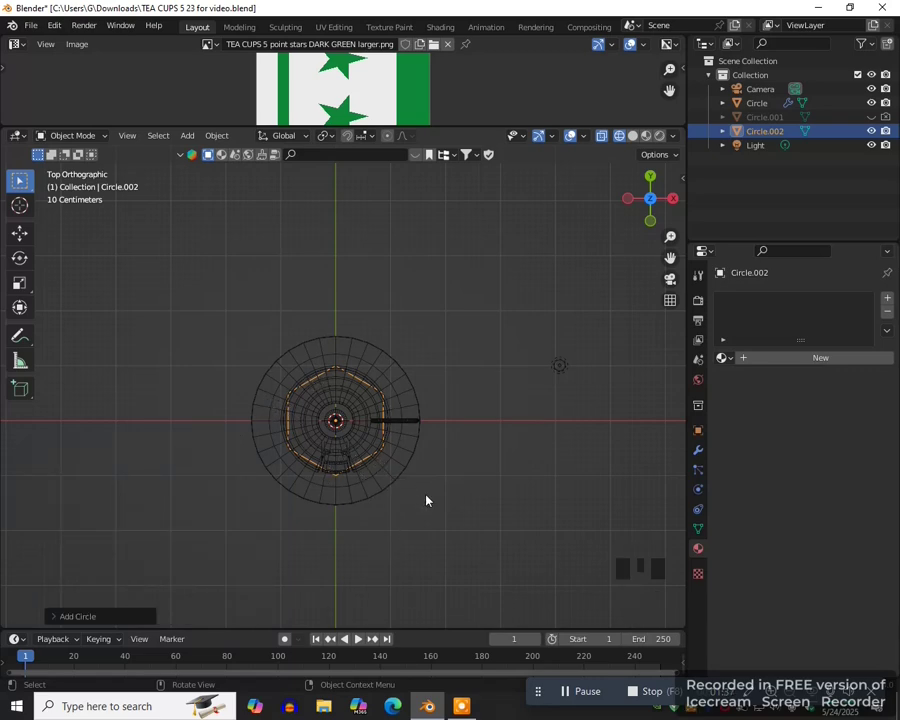
pyautogui.scroll(-4, 426, 494)
pyautogui.press('s')
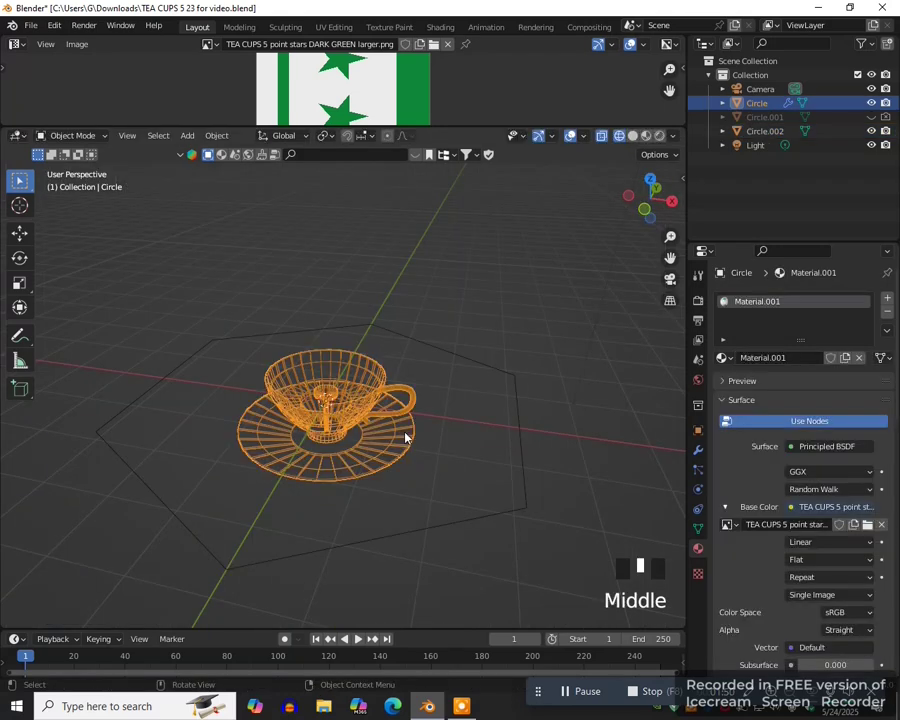
# - Switch the viewport to Material Preview and unhide the Circle.001 cutter
pyautogui.press('z')
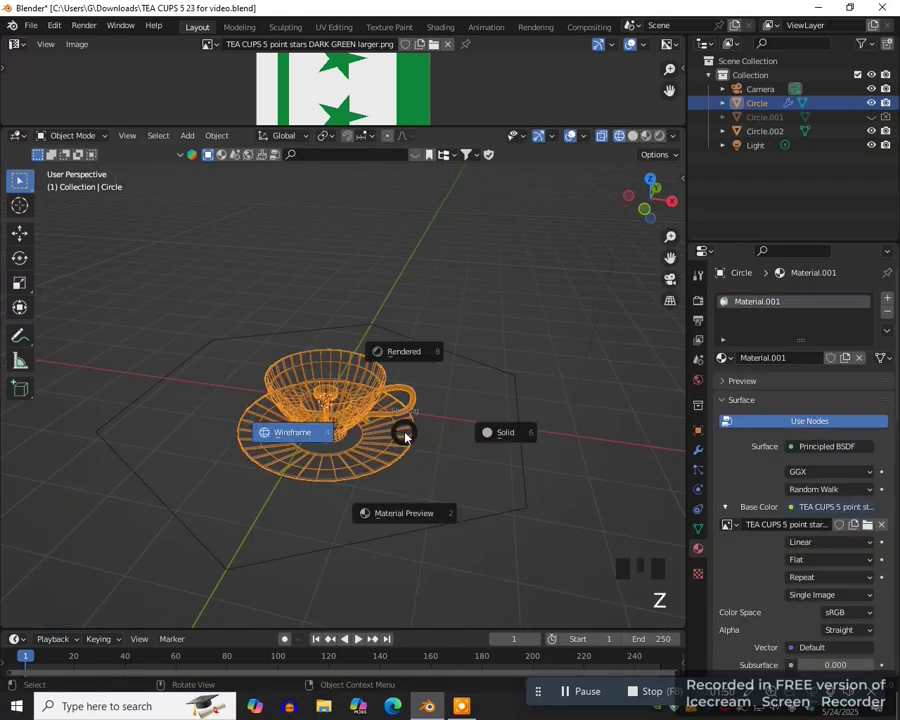
pyautogui.click(403, 513)
pyautogui.scroll(2, 398, 510)
pyautogui.moveTo(398, 510); pyautogui.dragTo(420, 470, button='middle')
pyautogui.click(871, 117)
# - Apply the Boolean modifier on the cup and saucer, then hide the Circle.001 cutter
pyautogui.scroll(1, 211, 386)
pyautogui.click(206, 381)
pyautogui.click(358, 417)
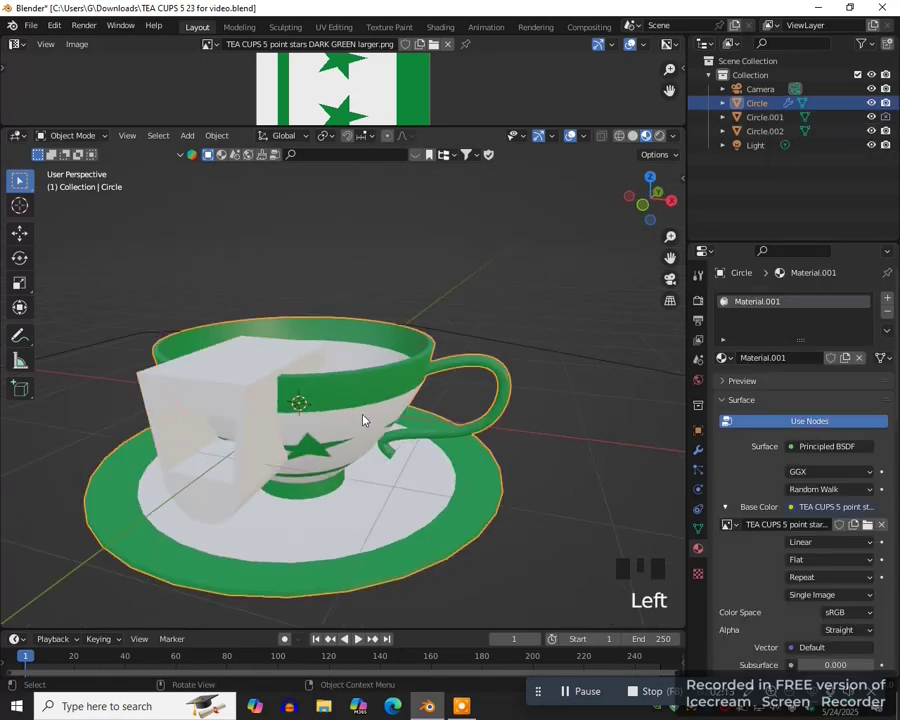
pyautogui.click(698, 450)
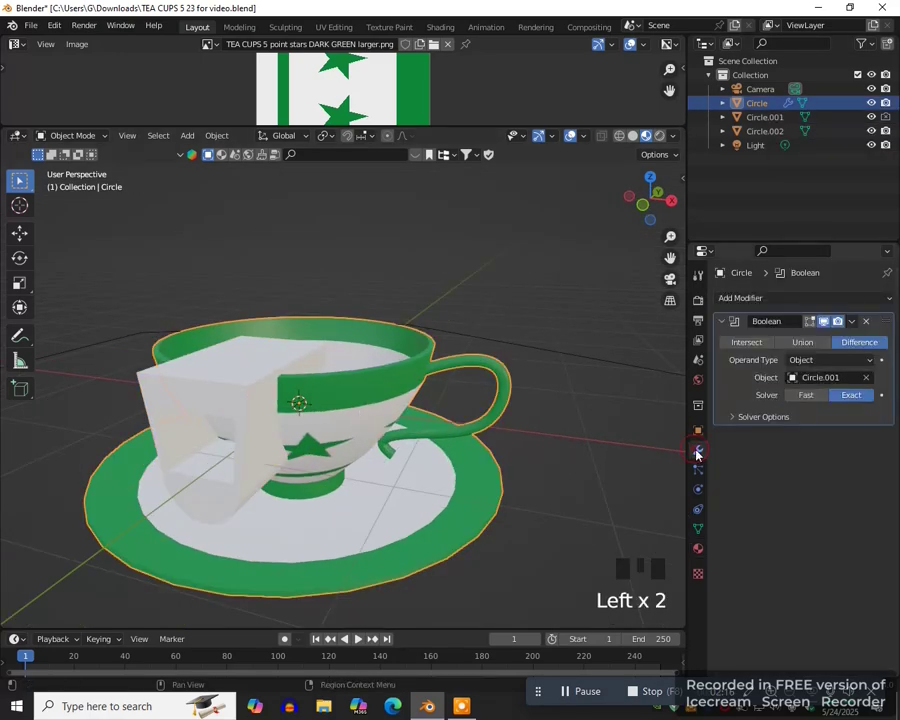
pyautogui.click(851, 321)
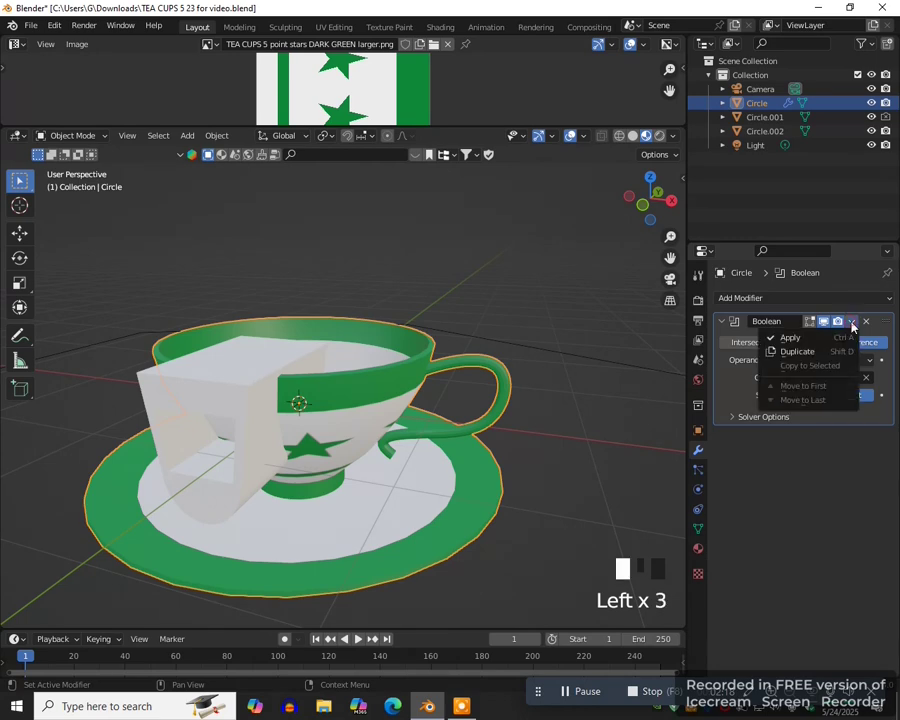
pyautogui.click(794, 345)
pyautogui.click(765, 117)
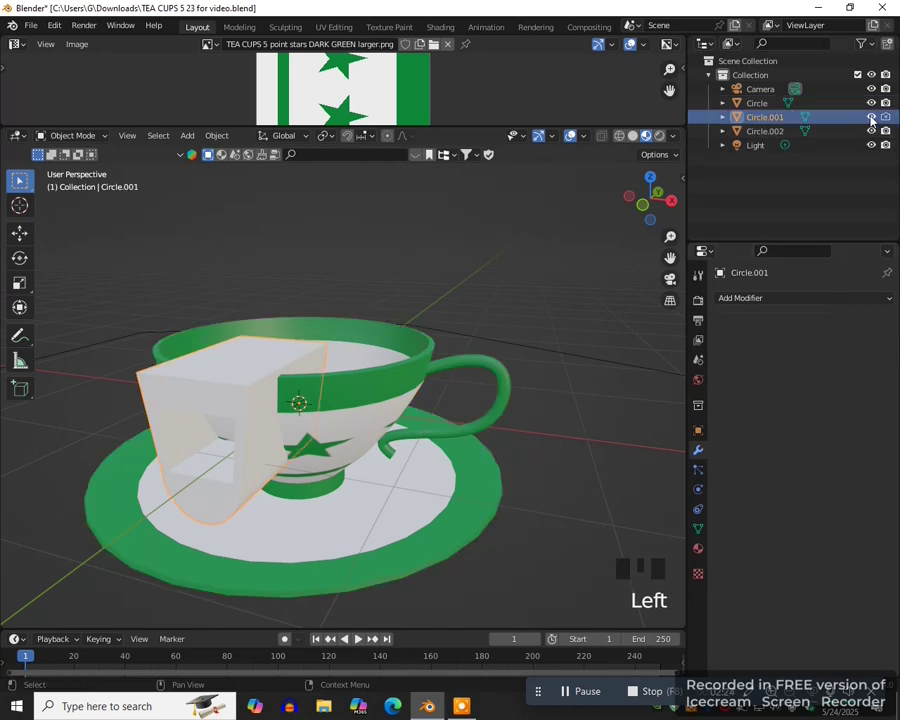
pyautogui.click(871, 117)
# - In top wireframe view, move the cup and saucer so they are centred on the hexagon's front corner
pyautogui.moveTo(524, 552); pyautogui.dragTo(436, 502, button='middle')
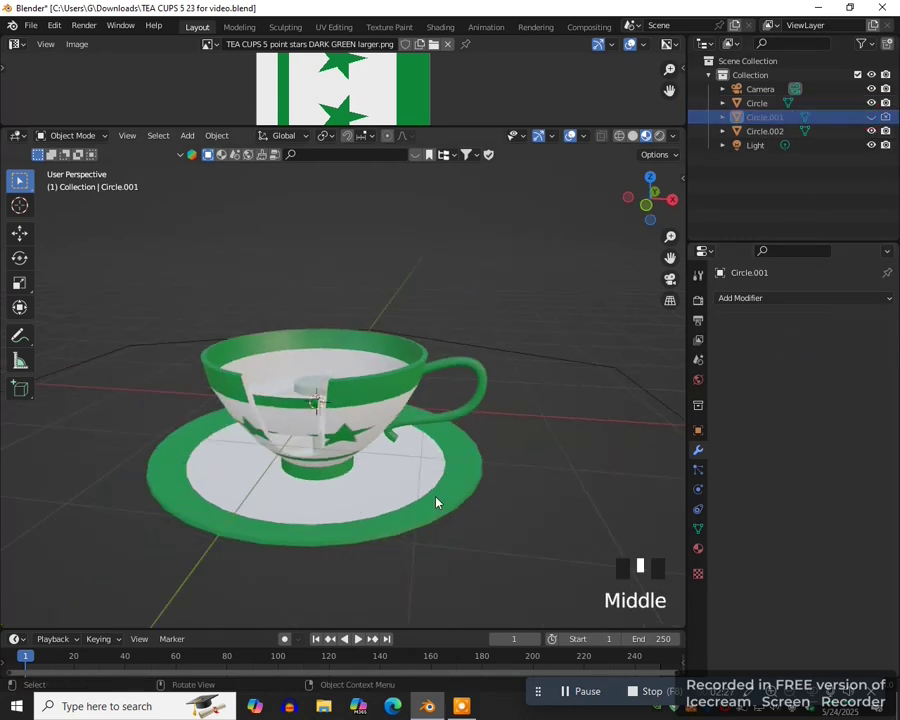
pyautogui.press('KP_7')
pyautogui.scroll(-5, 361, 457)
pyautogui.click(361, 457)
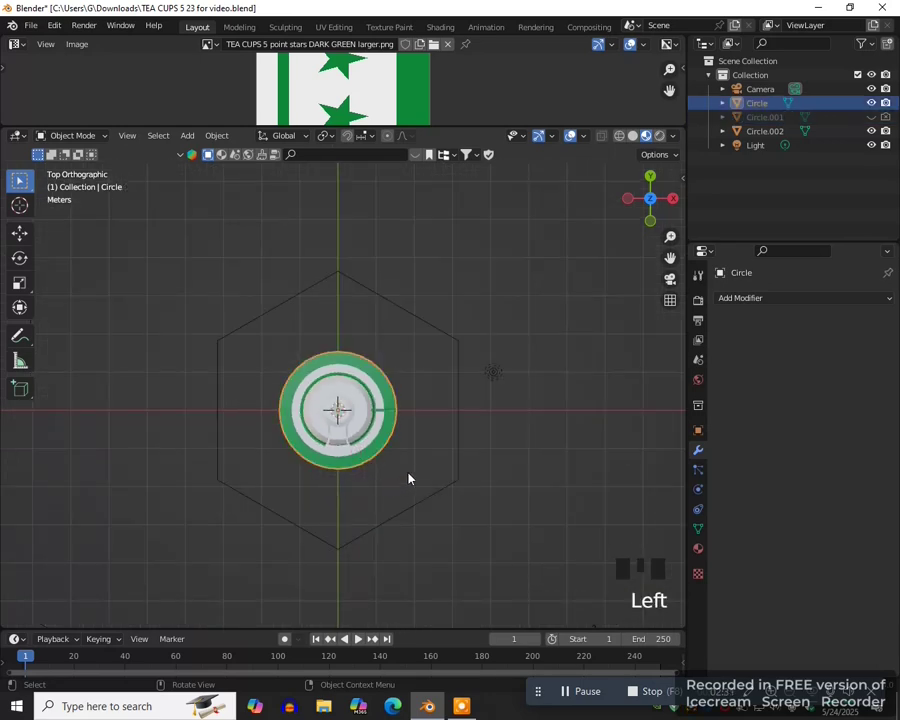
pyautogui.press('z')
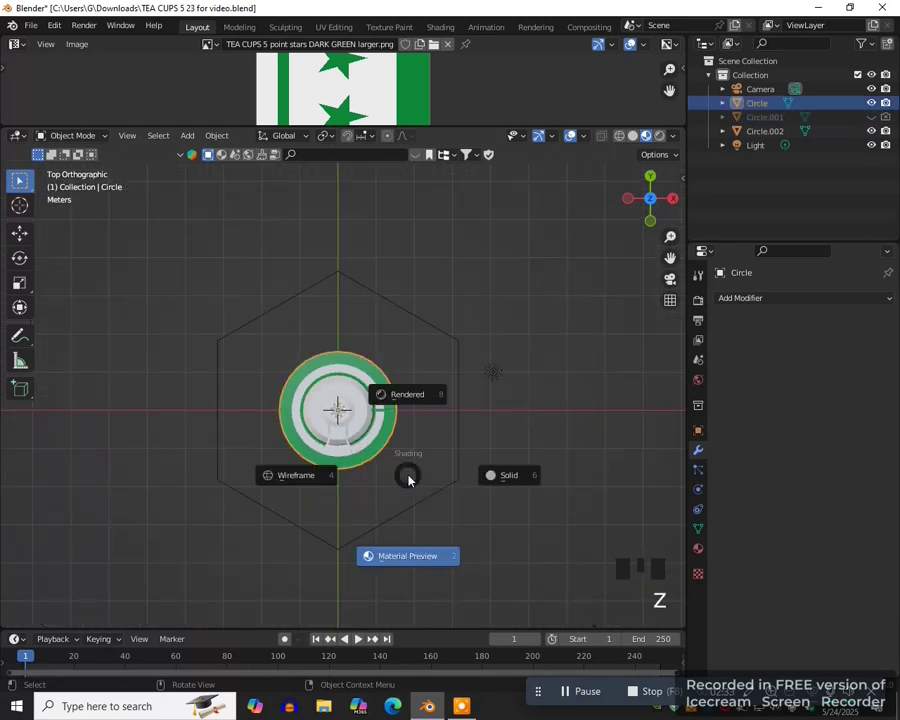
pyautogui.press('4')
pyautogui.press('g')
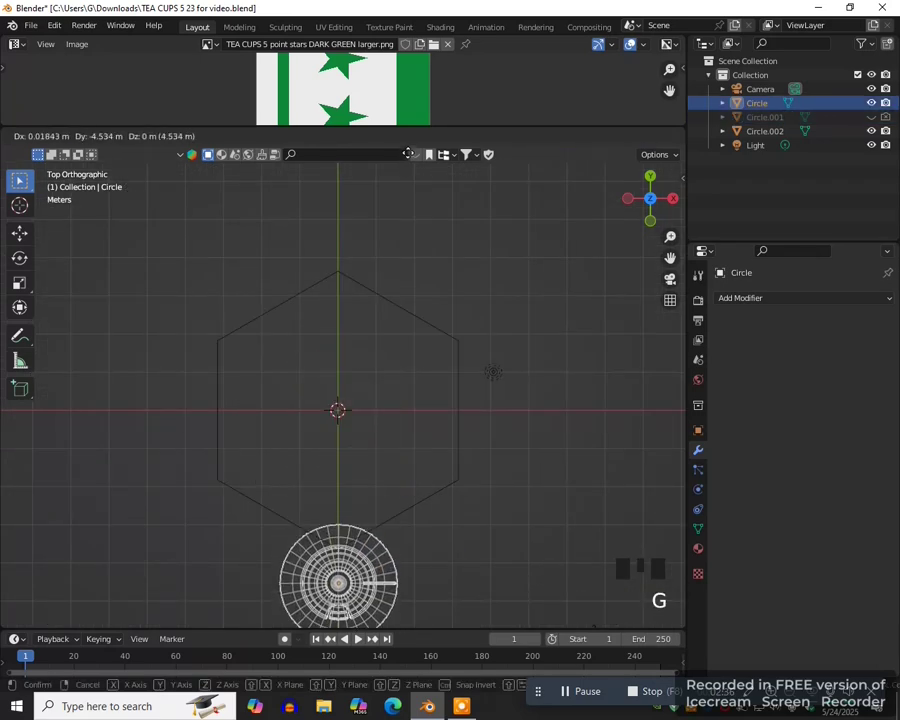
pyautogui.click(404, 600)
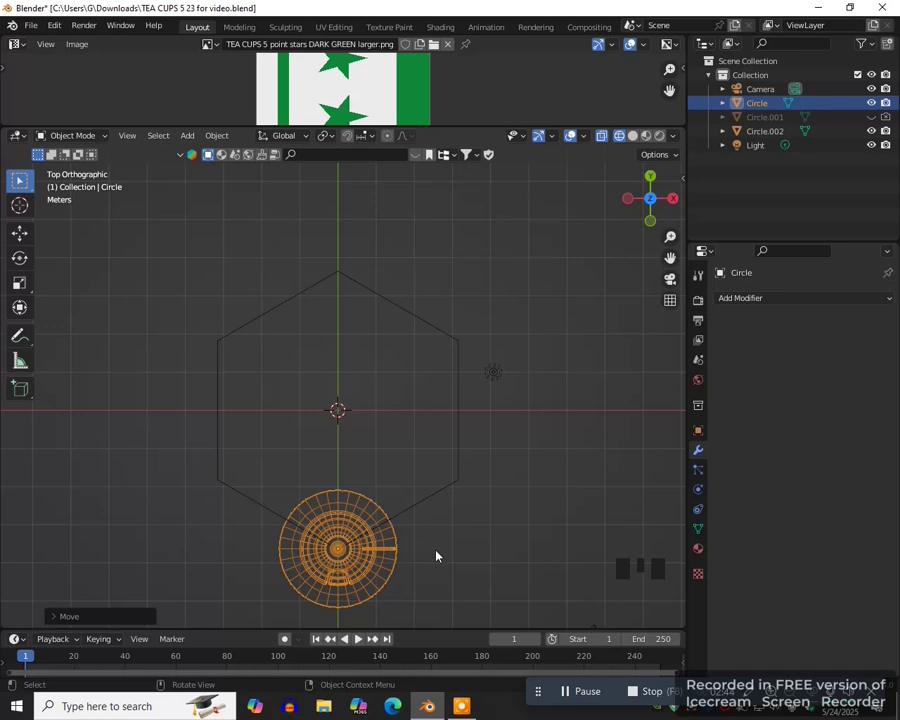
# - Duplicate the cup and saucer onto each of the hexagon's other five corners
pyautogui.hotkey('shift', 'd')
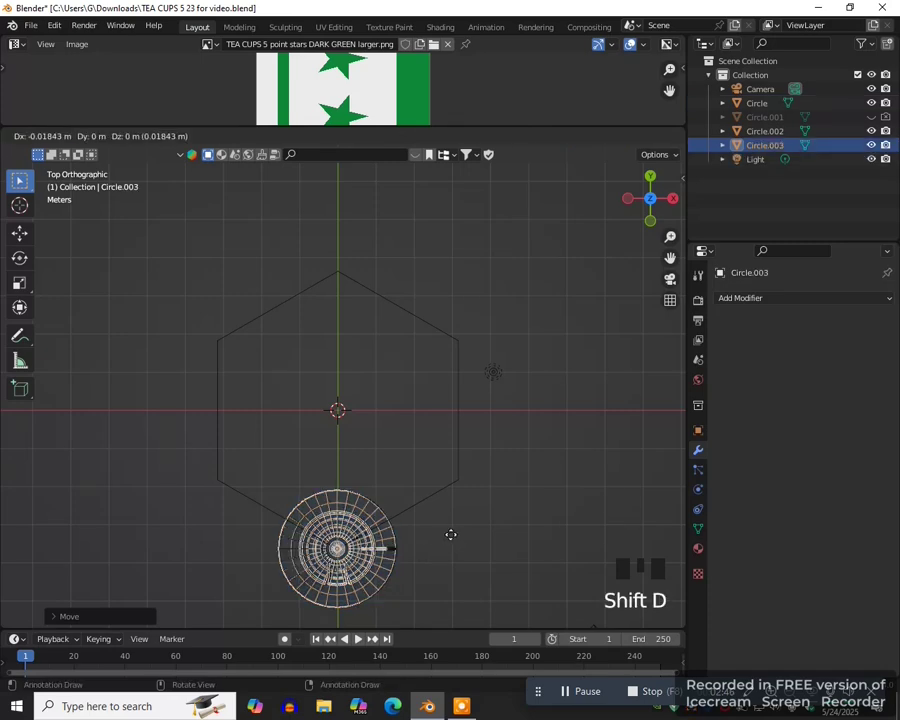
pyautogui.click(571, 466)
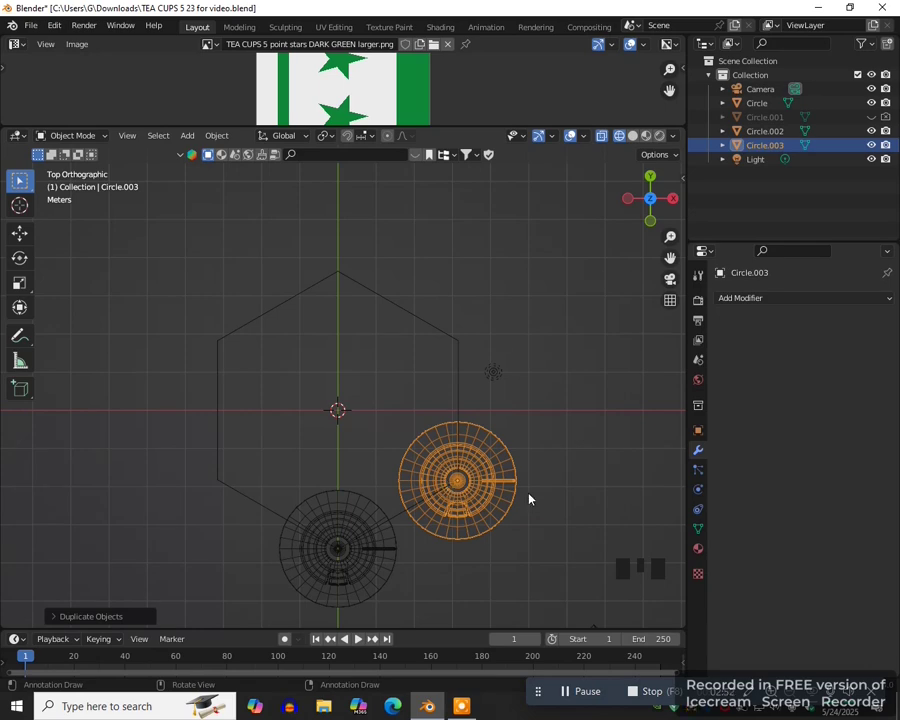
pyautogui.hotkey('shift', 'd')
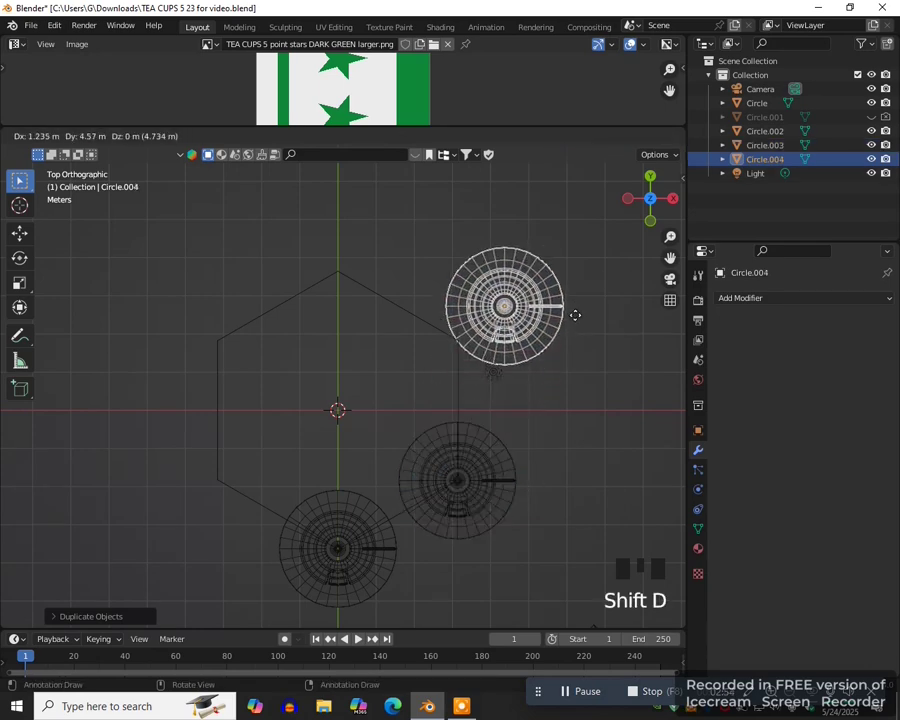
pyautogui.click(450, 321)
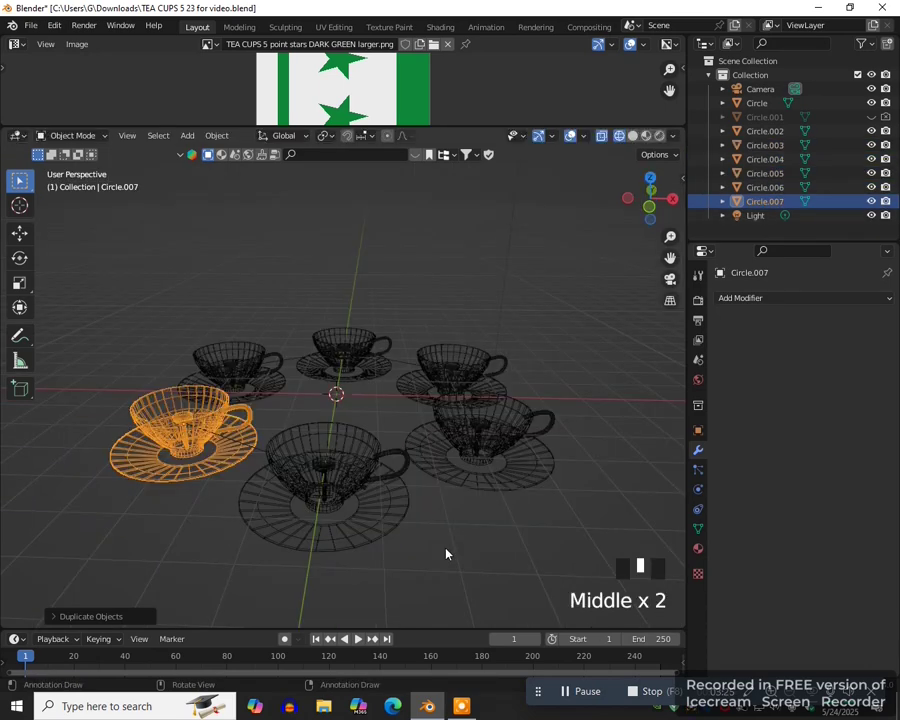
# - In Material Preview, select the Circle.003 cup beside the front one and give it a new material in an added slot
pyautogui.press('z')
pyautogui.moveTo(447, 603); pyautogui.dragTo(329, 498, button='middle')
pyautogui.click(325, 452)
pyautogui.moveTo(380, 522); pyautogui.dragTo(433, 485, button='middle')
pyautogui.click(433, 485)
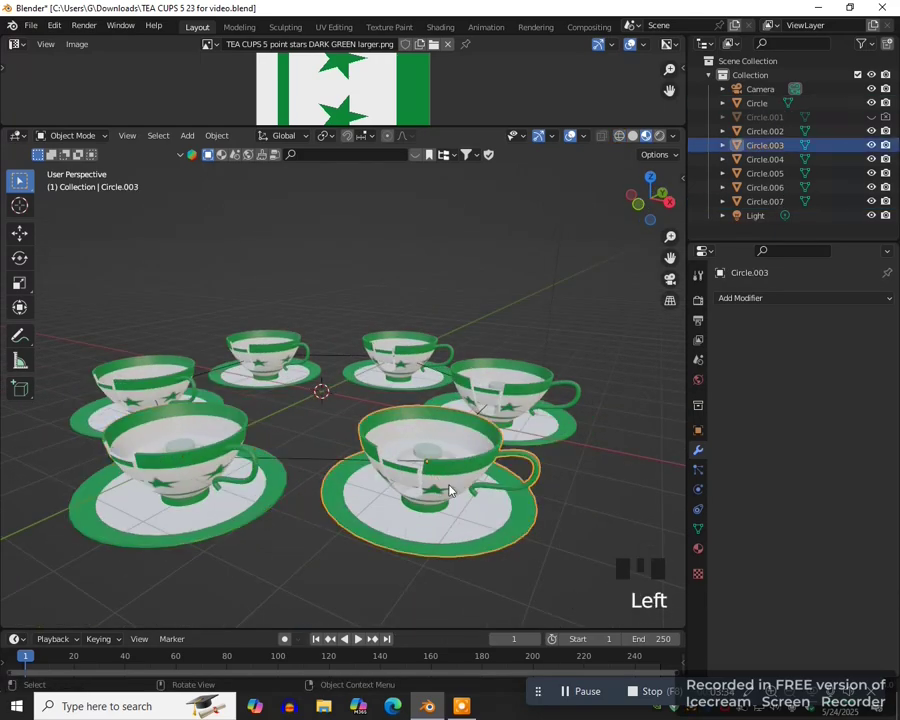
pyautogui.click(698, 548)
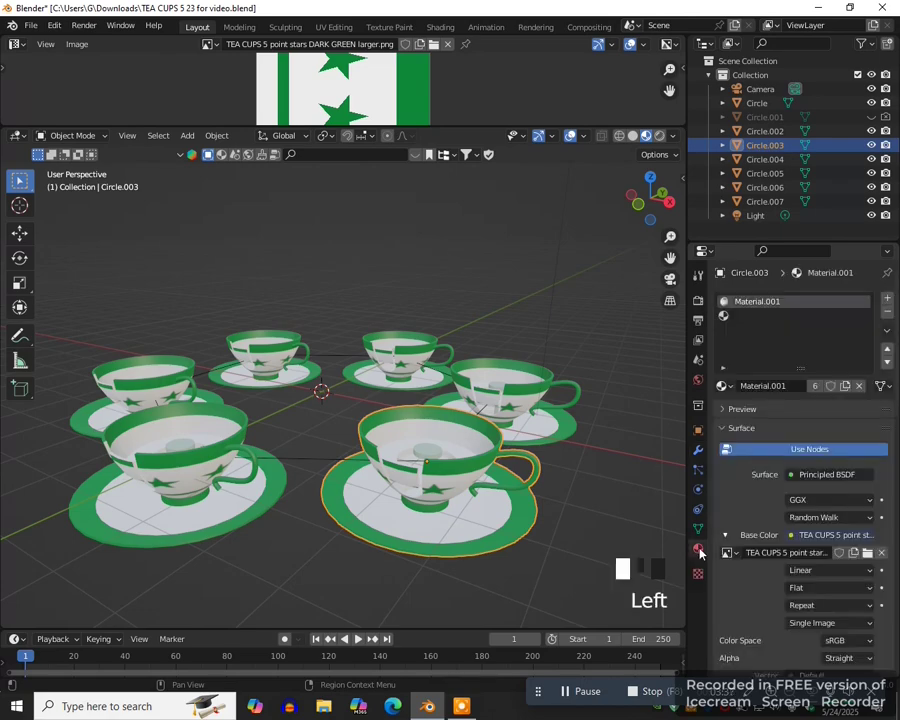
pyautogui.click(888, 299)
pyautogui.click(804, 383)
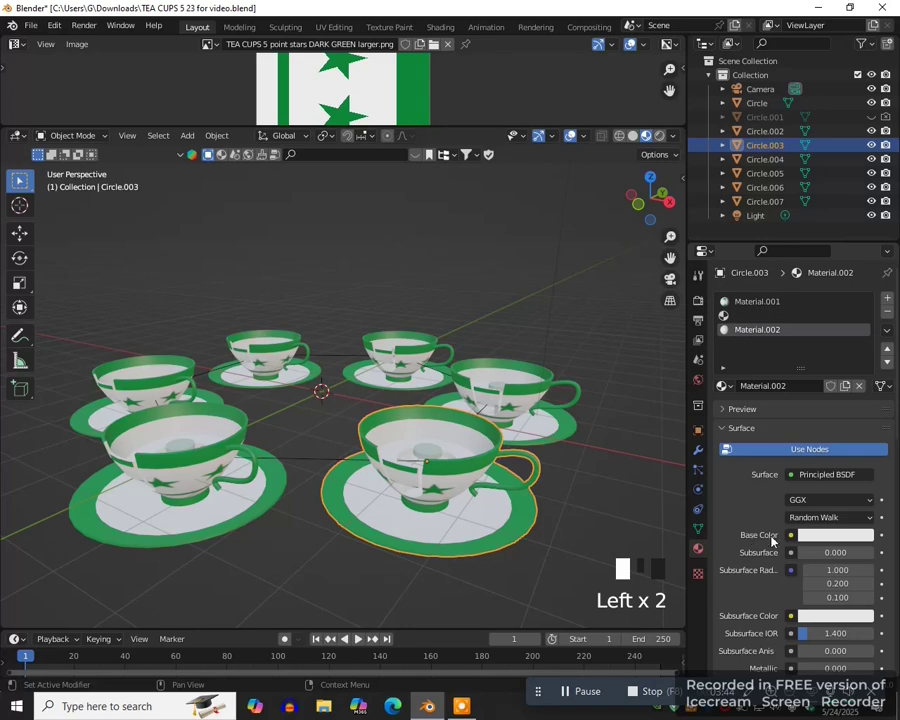
# - Use an image texture as the new material's base colour and load TEA CUPS solid YELLOW with WHITE STRIPE.png from drive D
pyautogui.click(791, 535)
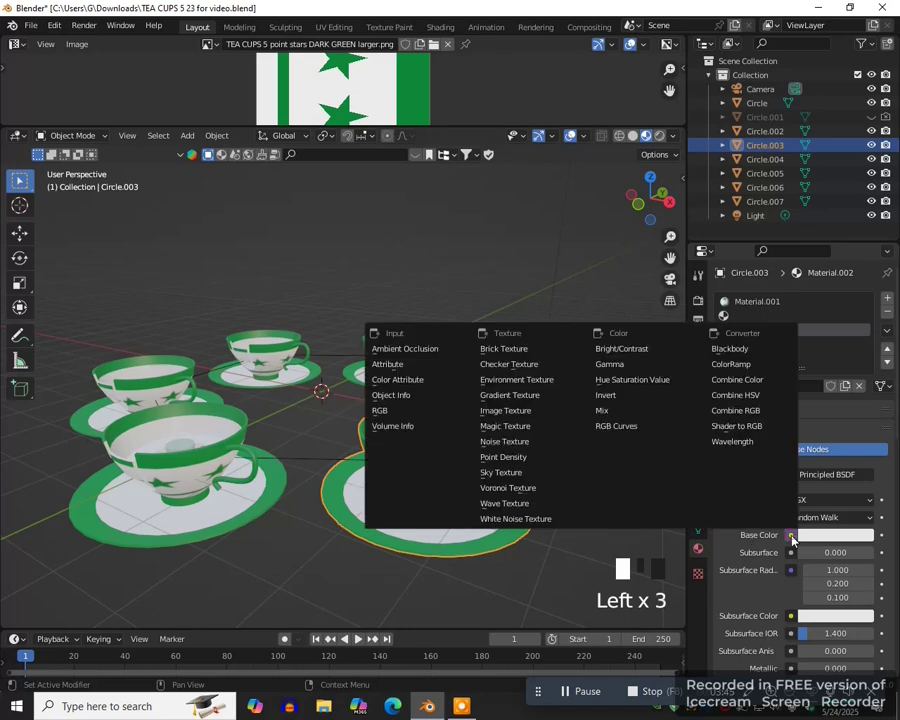
pyautogui.click(505, 411)
pyautogui.click(848, 547)
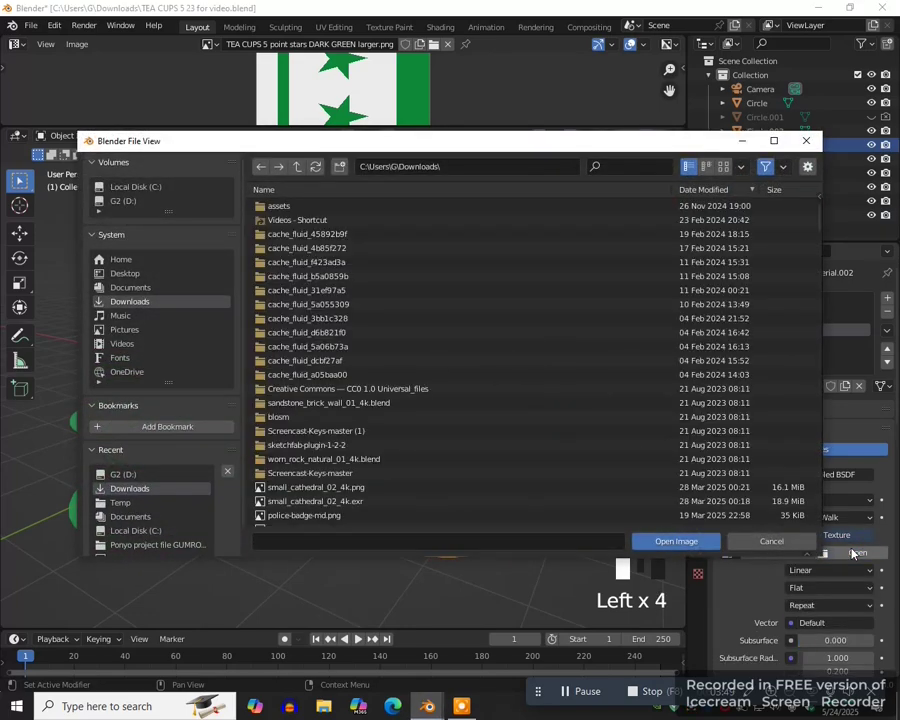
pyautogui.click(137, 476)
pyautogui.hotkey('ctrl', 'f')
pyautogui.write('solid')
pyautogui.click(363, 206)
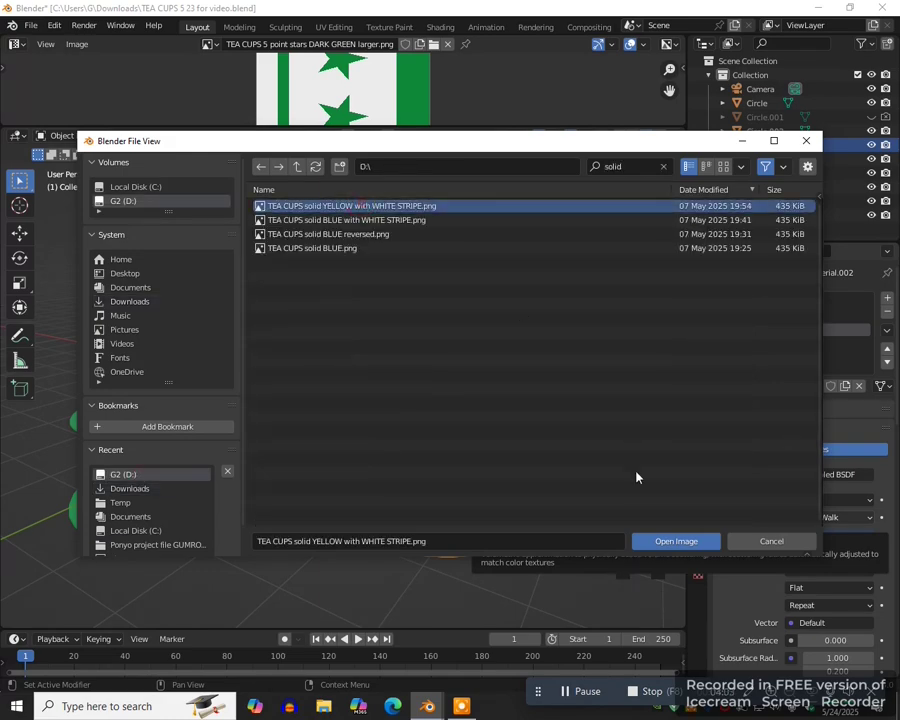
pyautogui.click(690, 541)
# - Assign Material.002 to all faces of the Circle.003 cup and saucer and return to Object Mode
pyautogui.press('Tab')
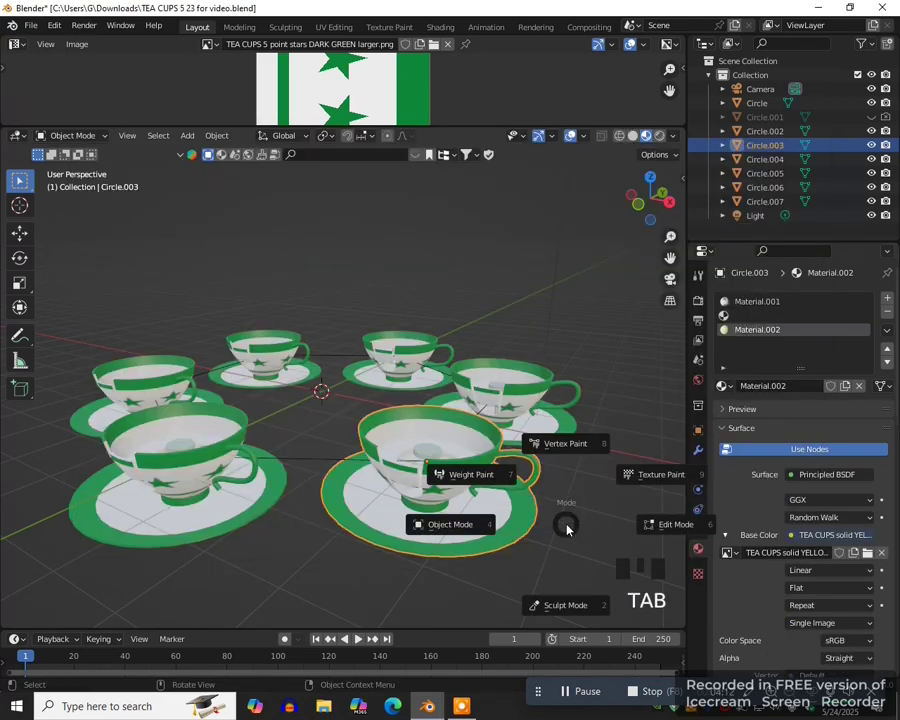
pyautogui.click(640, 524)
pyautogui.press('a')
pyautogui.click(743, 403)
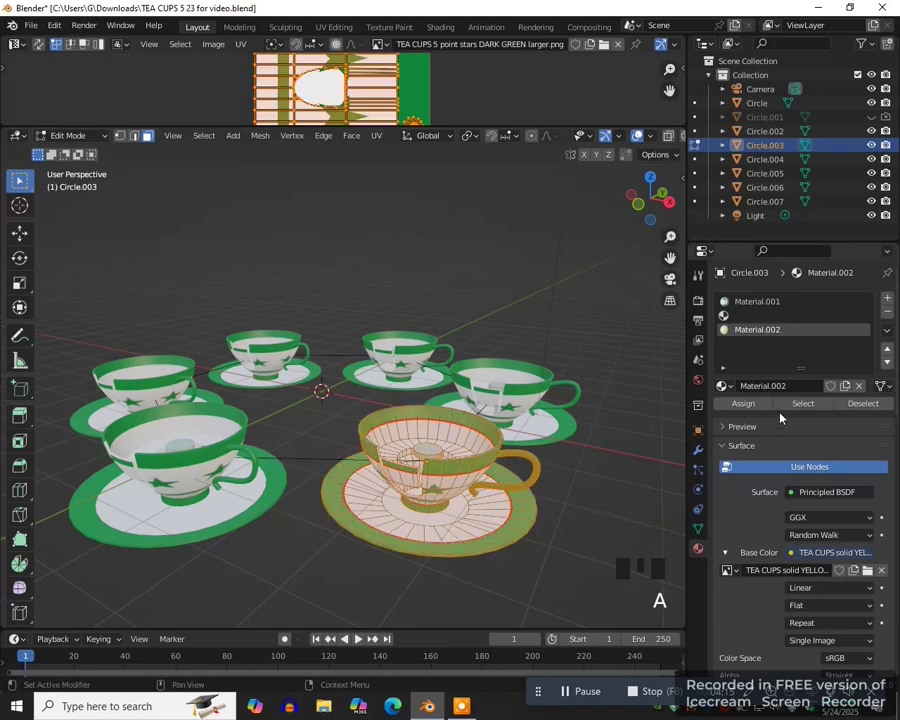
pyautogui.moveTo(566, 536); pyautogui.dragTo(562, 562, button='middle')
pyautogui.press('Tab')
pyautogui.click(557, 542)
pyautogui.scroll(2, 557, 542)
pyautogui.scroll(-3, 560, 558)
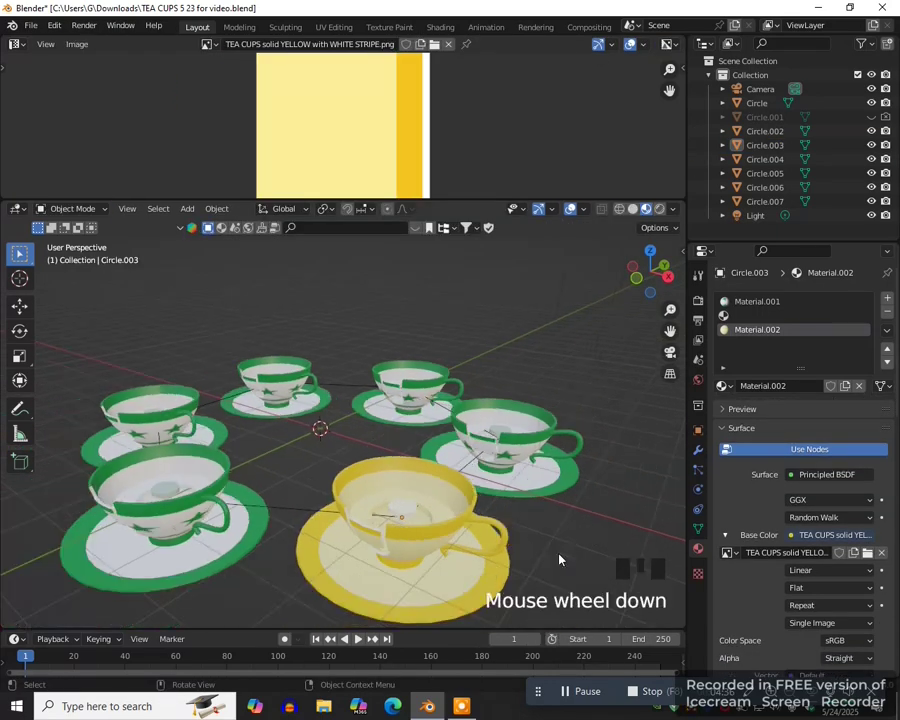
# - Enlarge the image editor, then give the Circle.004 cup a new material in an added slot with an image texture as base colour
pyautogui.moveTo(461, 201); pyautogui.dragTo(462, 254)
pyautogui.scroll(-2, 460, 200)
pyautogui.click(561, 468)
pyautogui.moveTo(565, 508); pyautogui.dragTo(405, 446, button='middle')
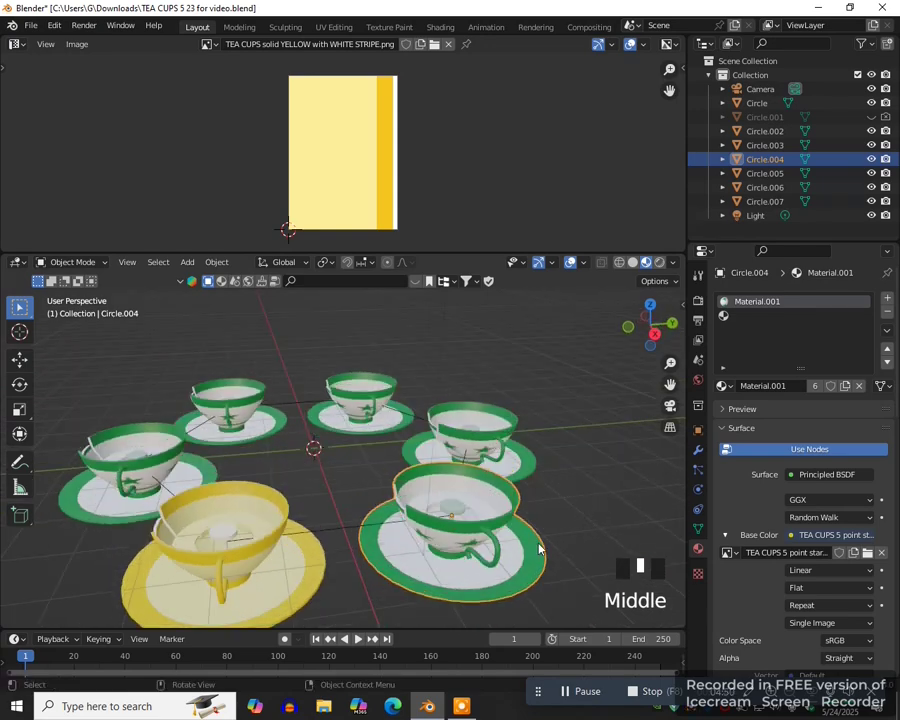
pyautogui.click(887, 298)
pyautogui.click(793, 386)
pyautogui.click(581, 691)
pyautogui.click(791, 535)
pyautogui.click(489, 411)
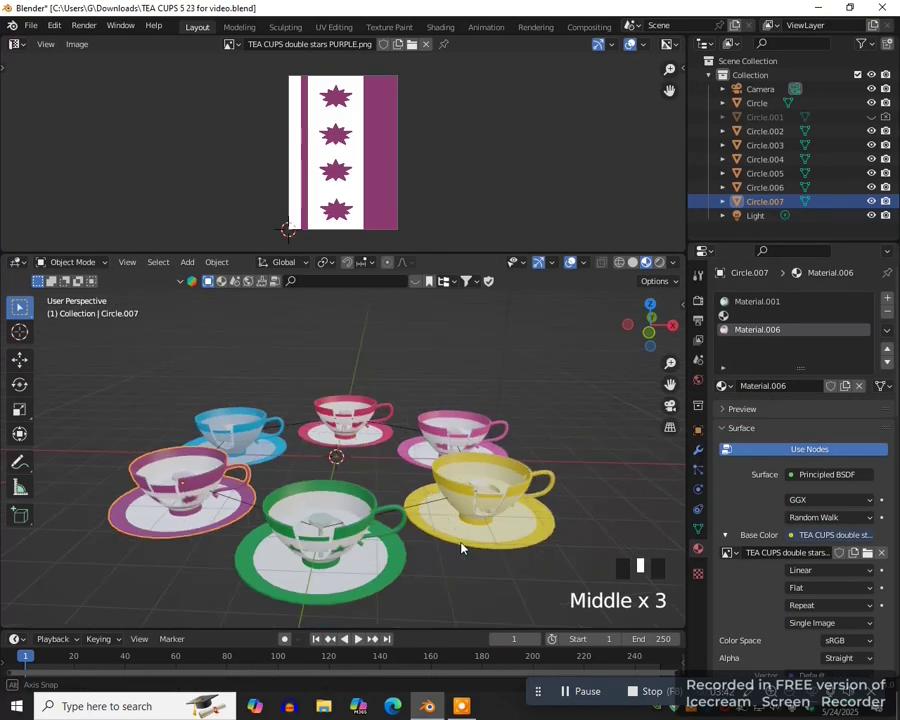
# - Select the green front cup, enlarge the timeline area and insert rotation keyframes of 0° at frame 1
pyautogui.moveTo(460, 535); pyautogui.dragTo(451, 542, button='middle')
pyautogui.scroll(2, 482, 542)
pyautogui.click(337, 487)
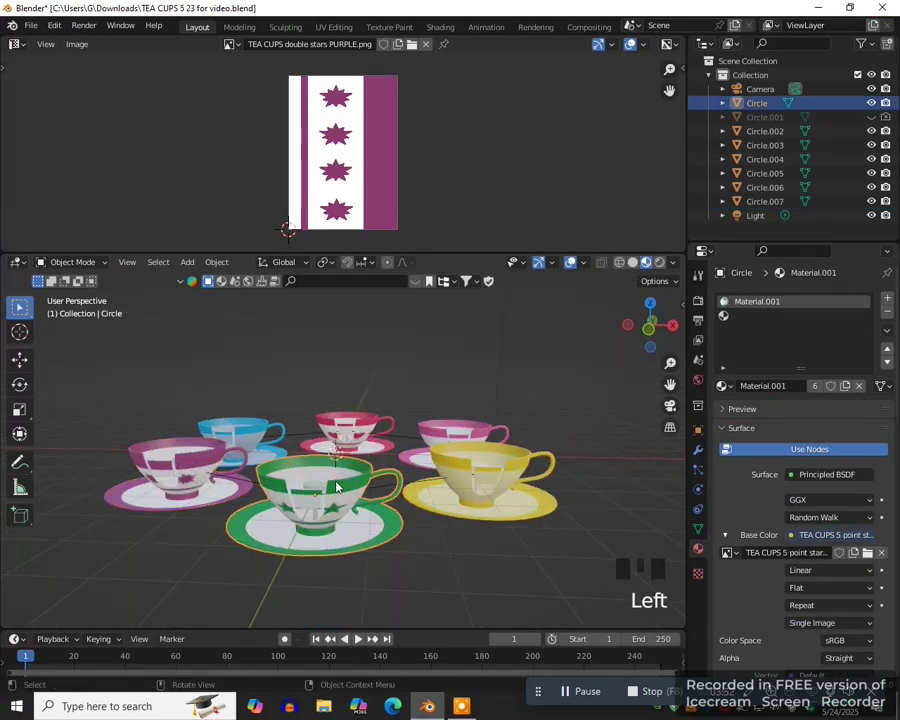
pyautogui.moveTo(436, 630); pyautogui.dragTo(452, 550)
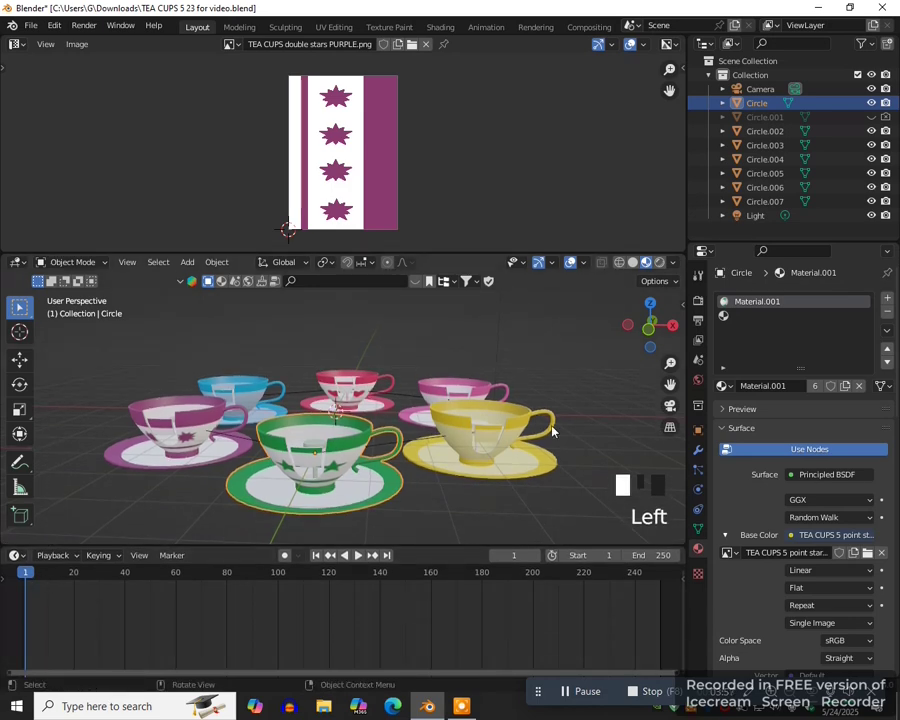
pyautogui.press('n')
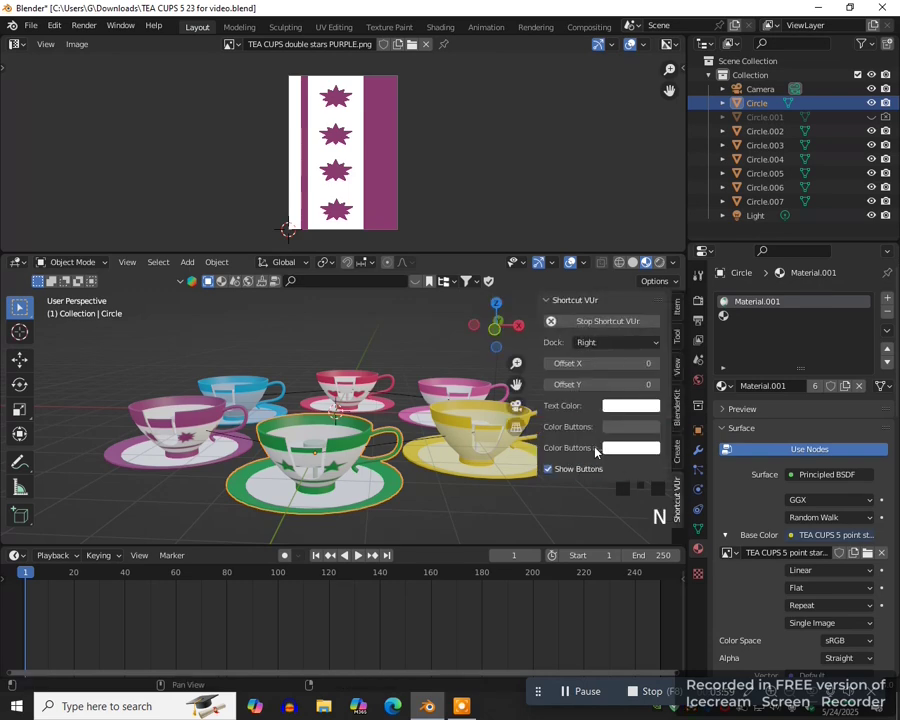
pyautogui.click(678, 310)
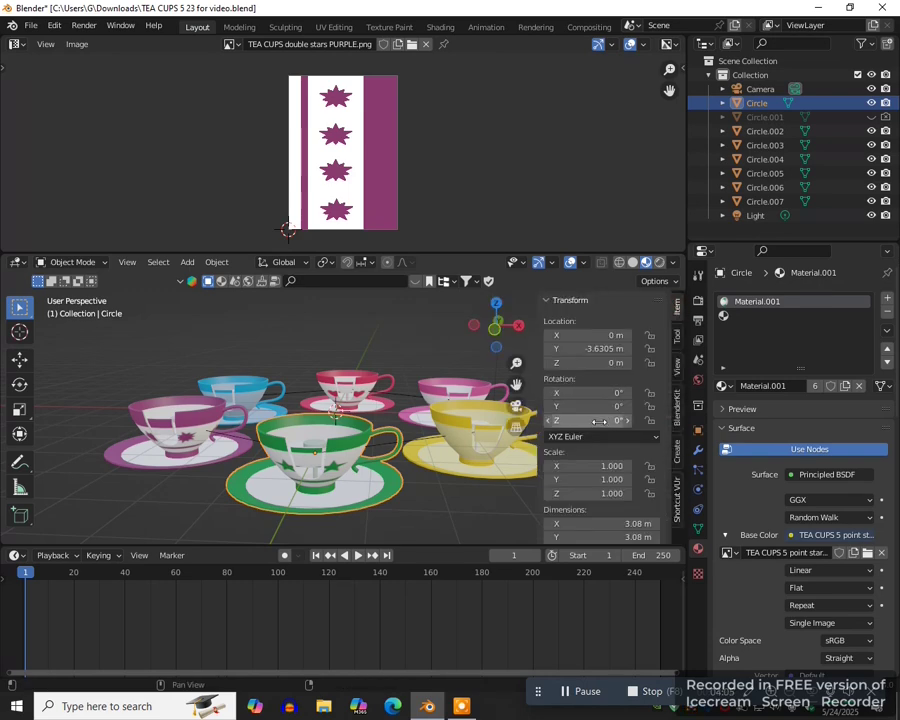
pyautogui.rightClick(556, 421)
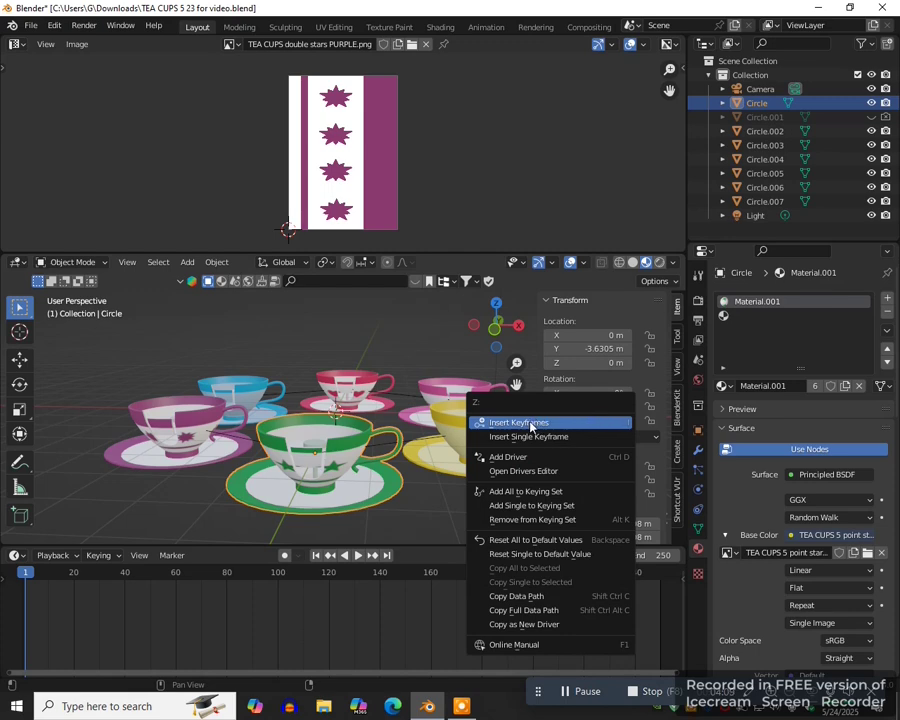
pyautogui.click(531, 424)
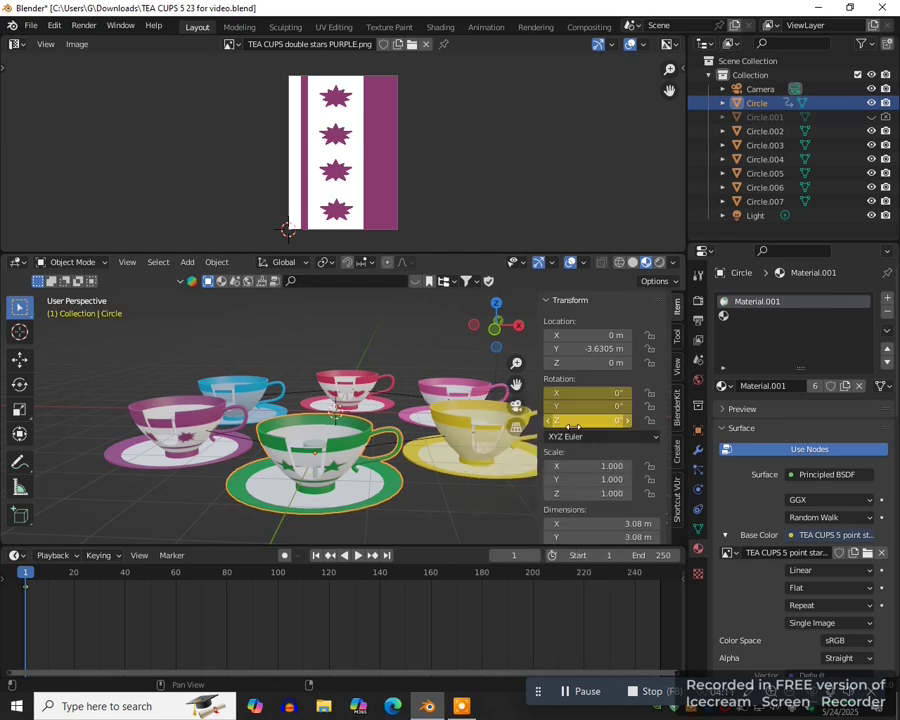
# - At frame 250, set the green cup's Z rotation to 720°, insert rotation keyframes and play the animation
pyautogui.click(660, 578)
pyautogui.click(615, 421)
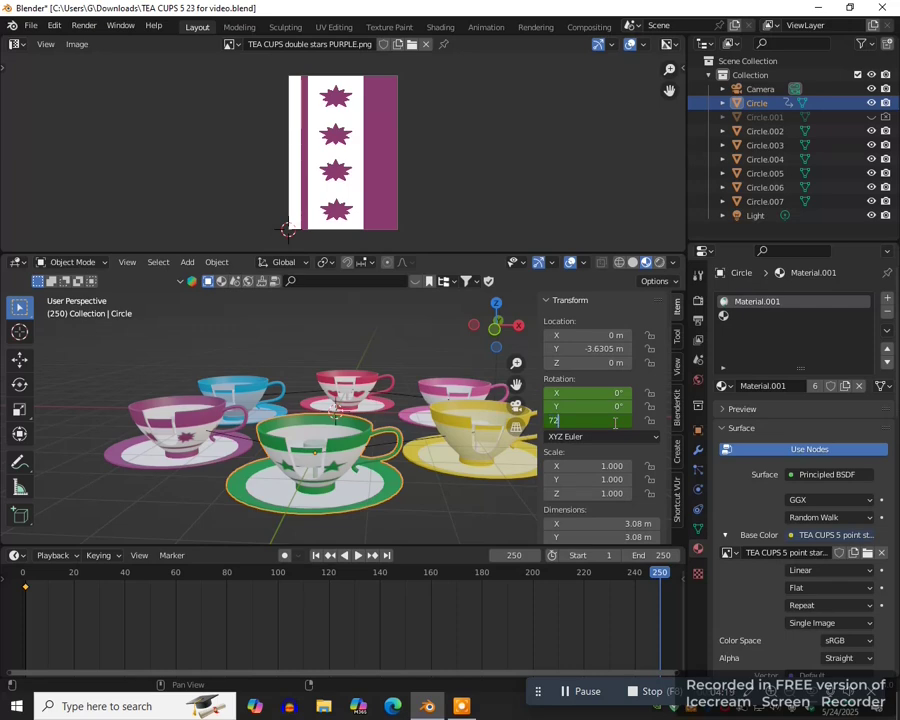
pyautogui.write('720')
pyautogui.press('Return')
pyautogui.rightClick(614, 422)
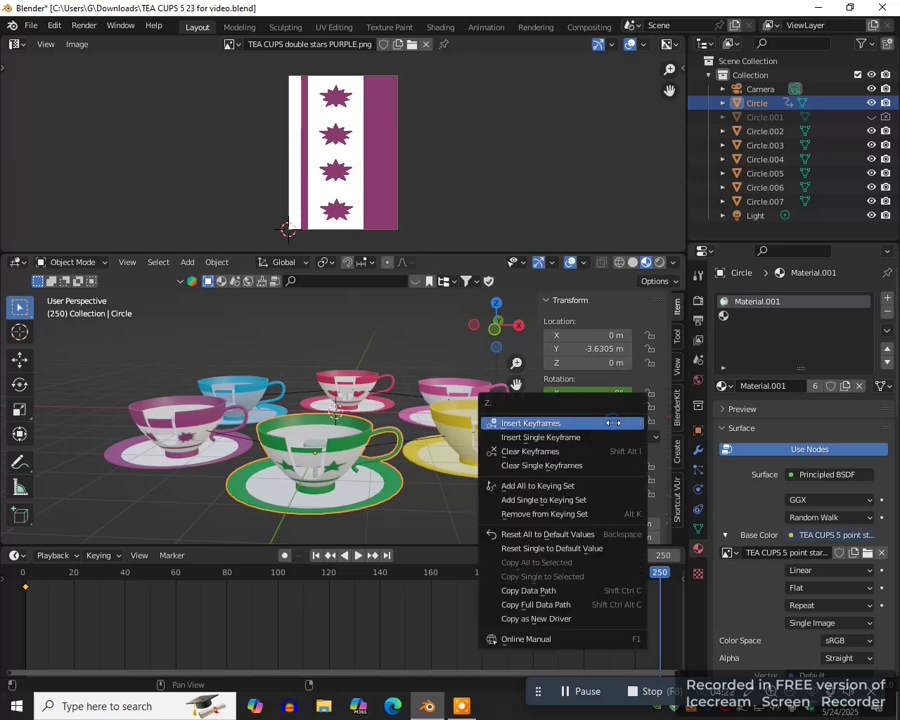
pyautogui.click(544, 424)
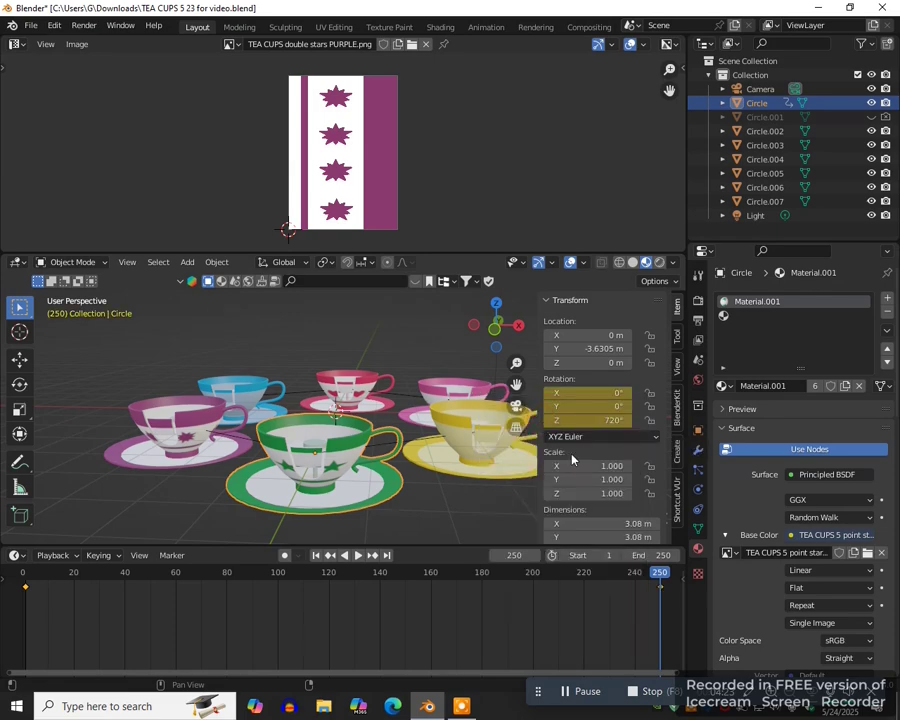
pyautogui.click(359, 556)
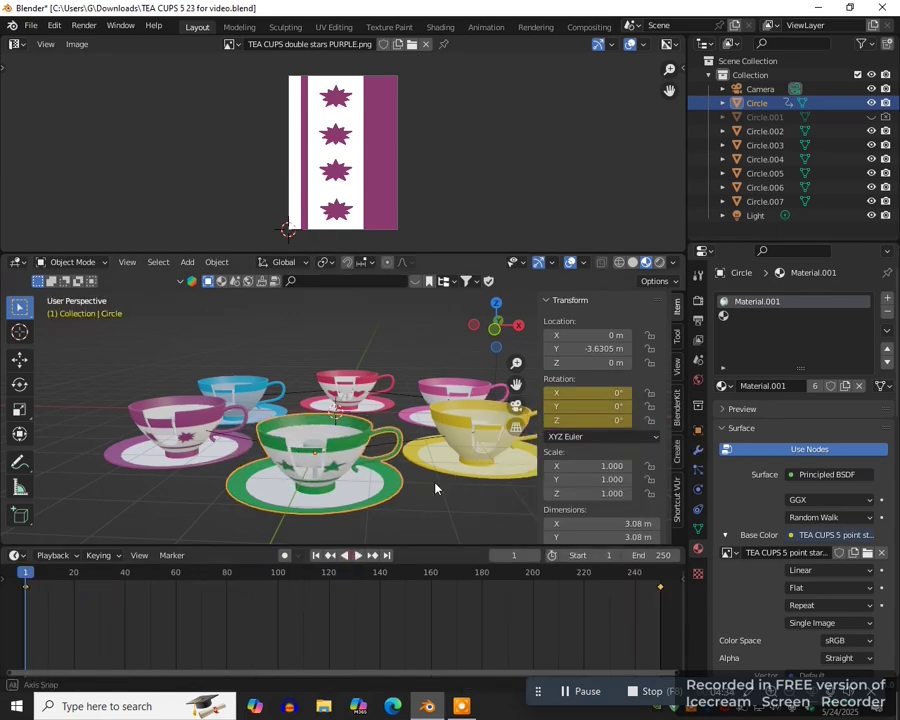
# - Add a Copy Rotation constraint targeting Circle to the yellow Circle.003 cup and play the animation to check it
pyautogui.moveTo(436, 485); pyautogui.dragTo(414, 480, button='middle')
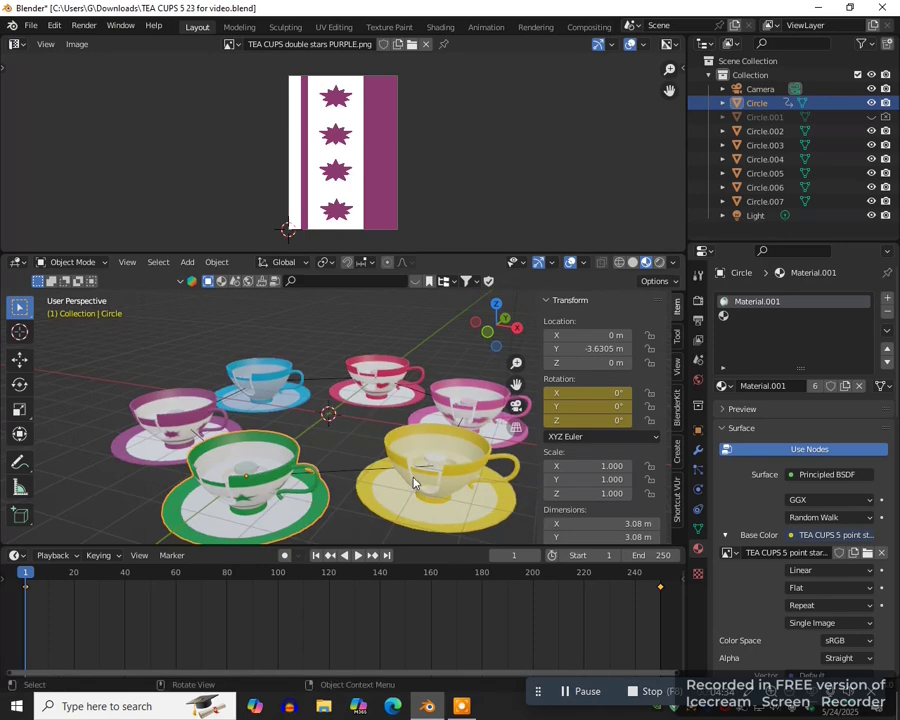
pyautogui.click(407, 470)
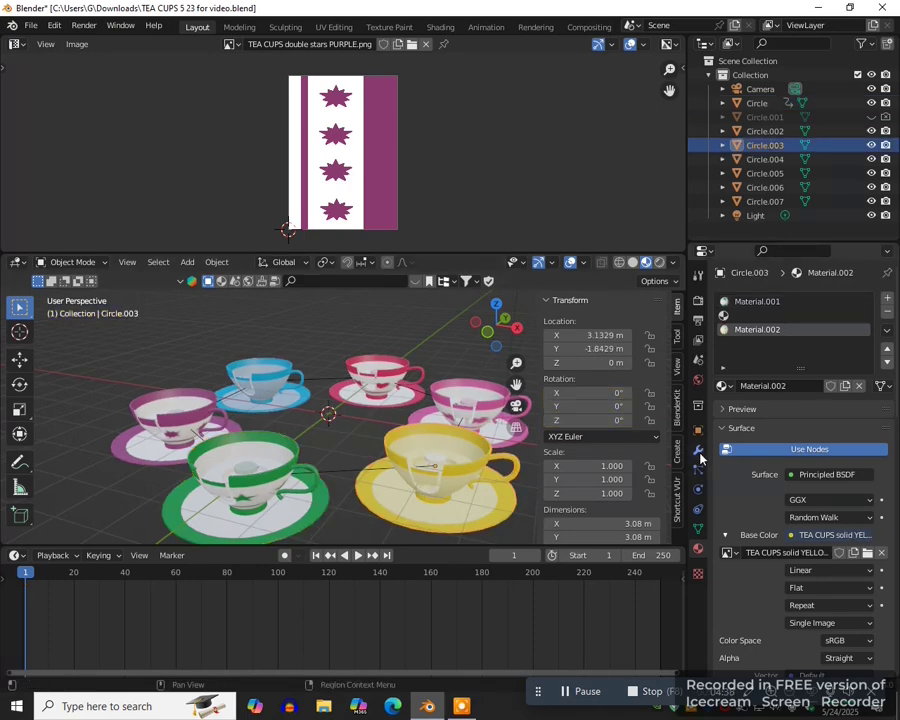
pyautogui.click(699, 511)
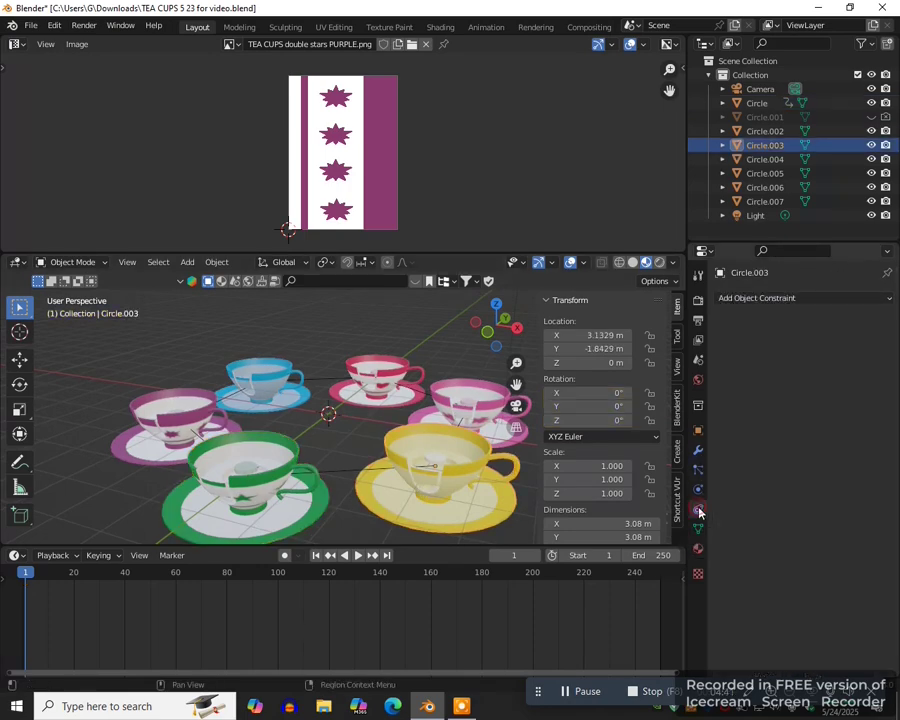
pyautogui.click(776, 298)
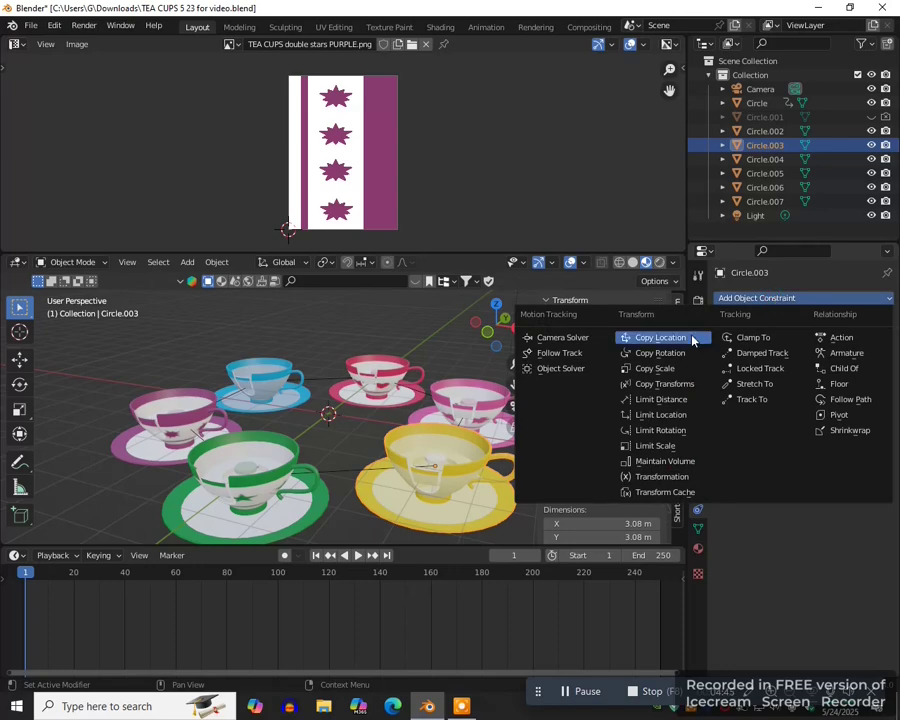
pyautogui.click(660, 356)
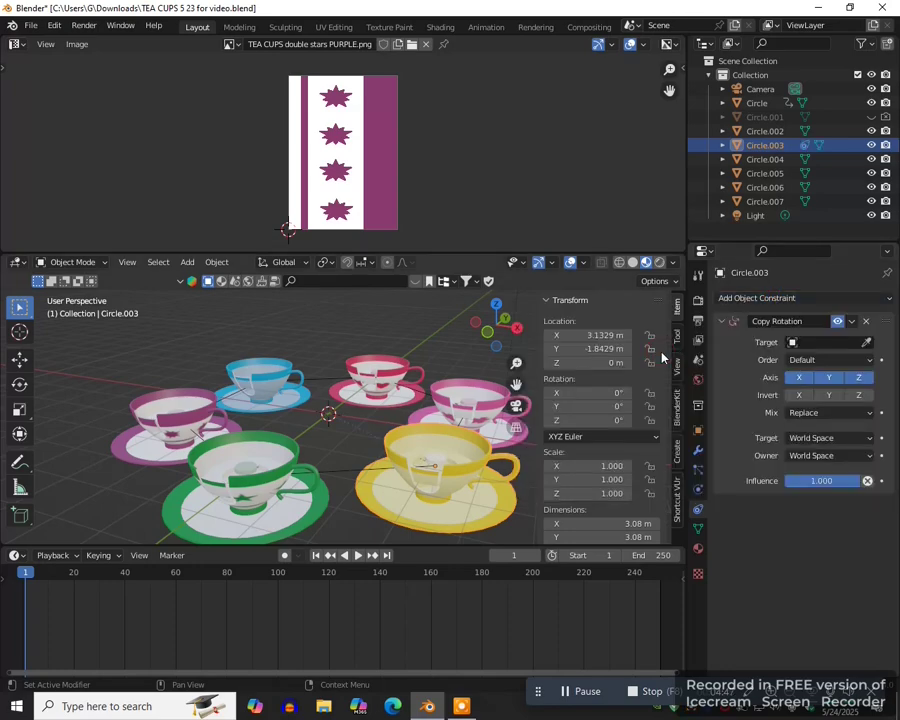
pyautogui.click(867, 342)
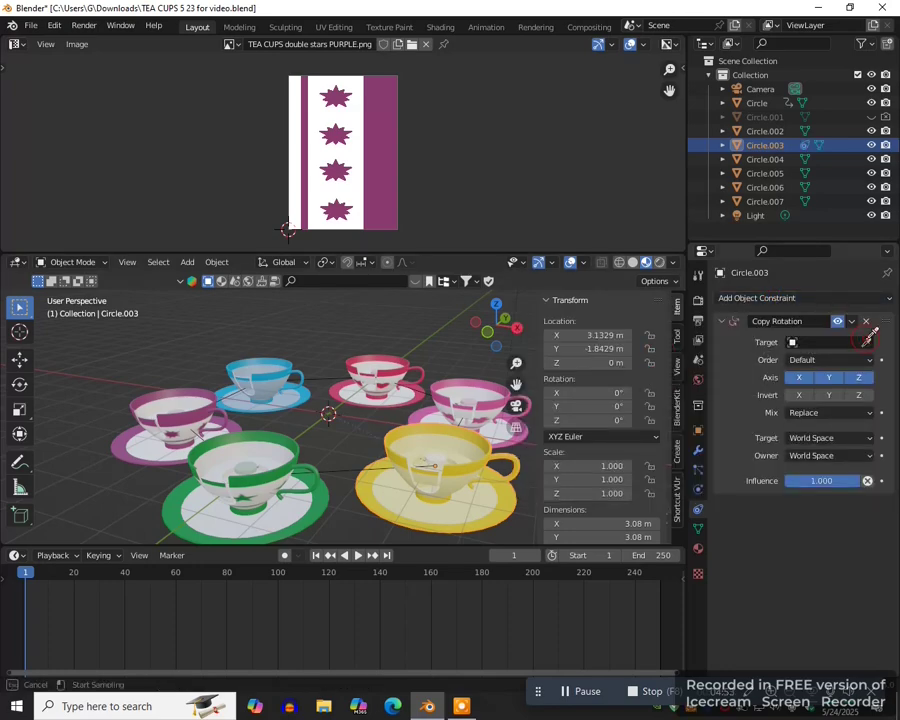
pyautogui.click(278, 475)
pyautogui.click(358, 556)
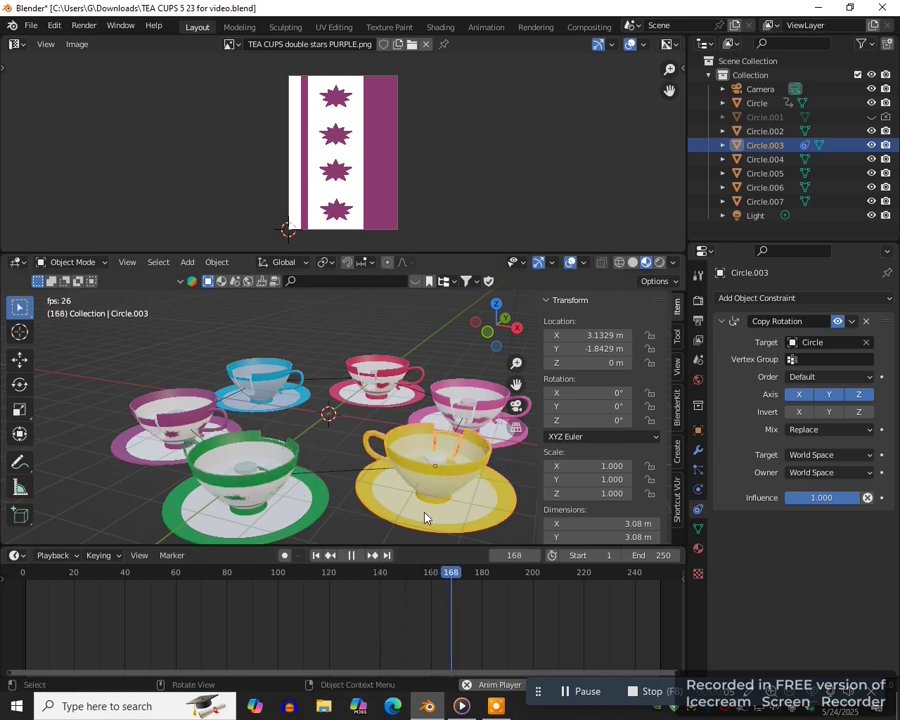
pyautogui.click(351, 556)
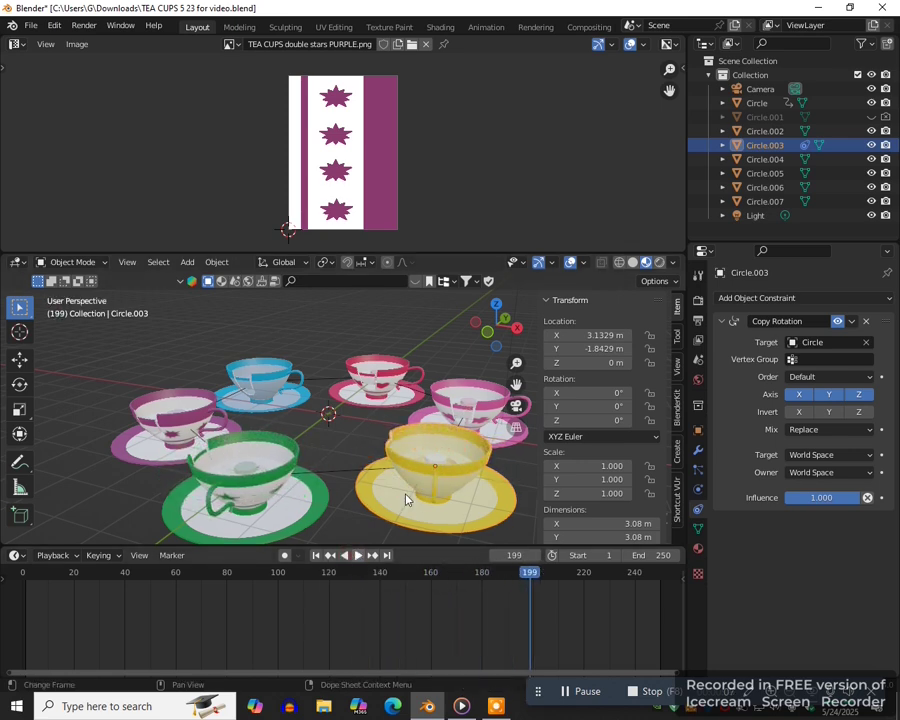
# - Give the Circle.004 to Circle.007 cups Copy Rotation constraints targeting Circle and play the animation to check them
pyautogui.click(765, 159)
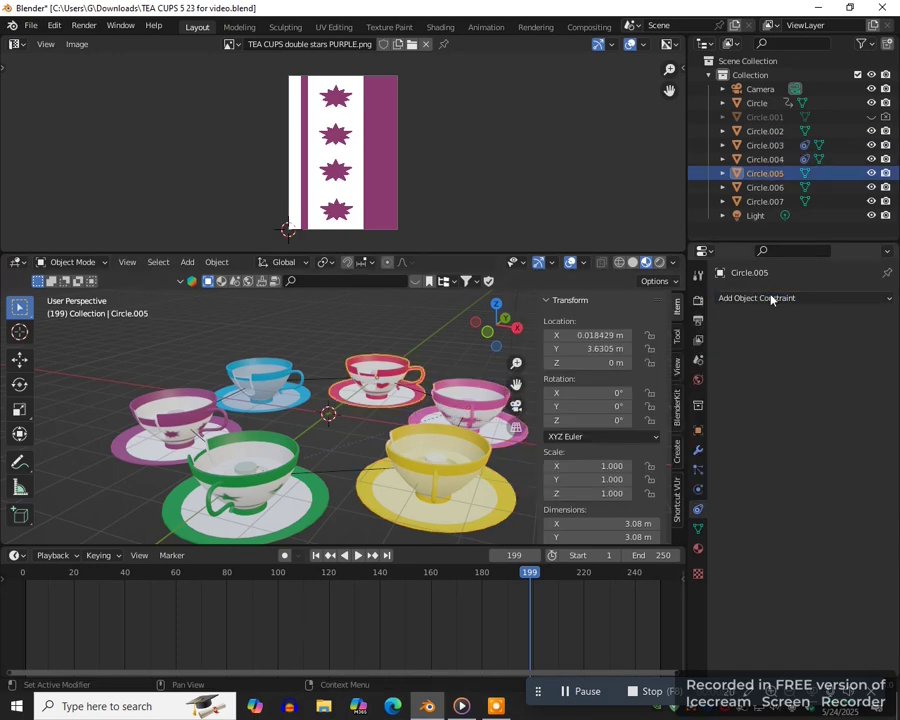
pyautogui.click(351, 556)
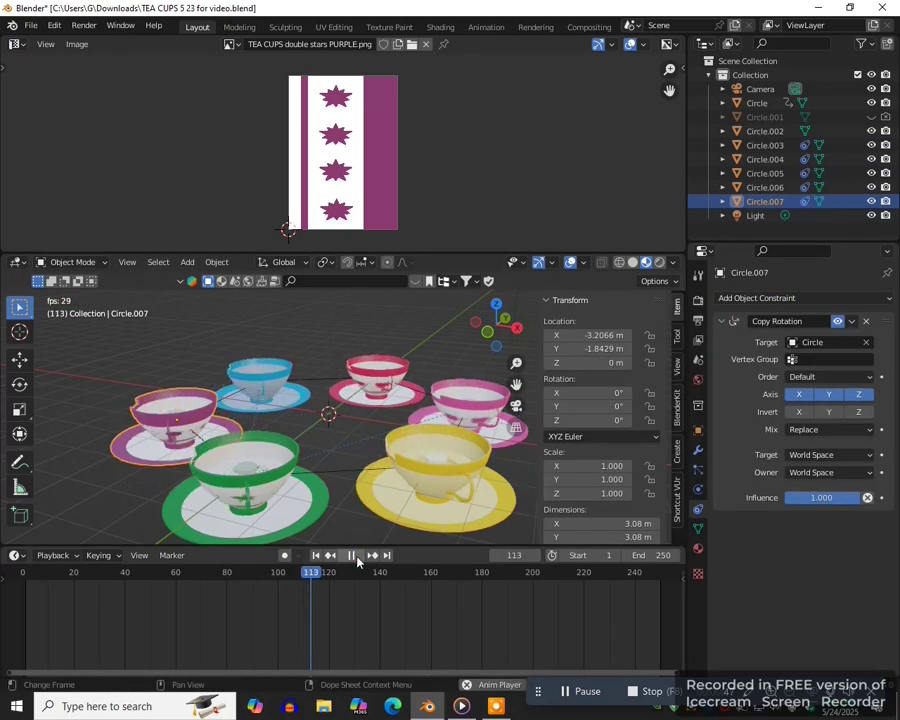
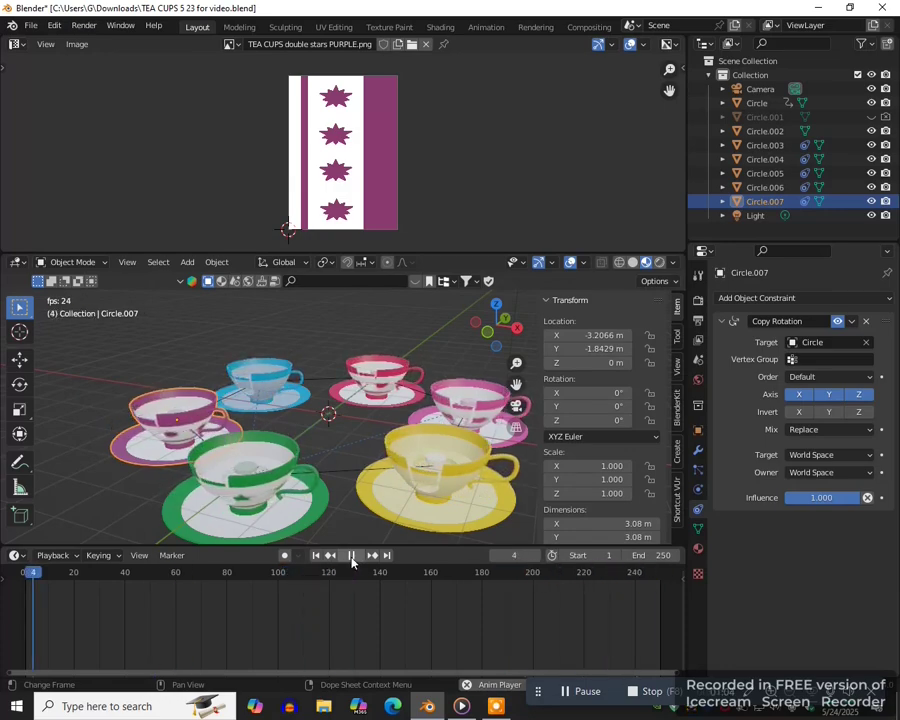
pyautogui.click(351, 556)
# - In top view, add a mesh circle with 32 vertices and a 1 m radius at the centre of the cup ring
pyautogui.scroll(-2, 459, 434)
pyautogui.press('KP_7')
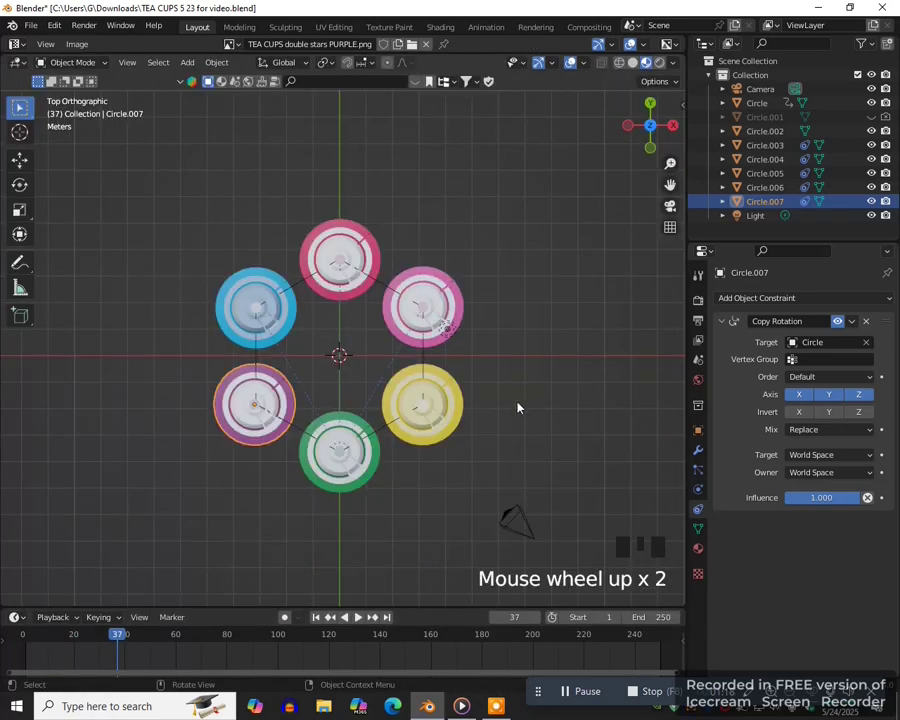
pyautogui.press('shift')
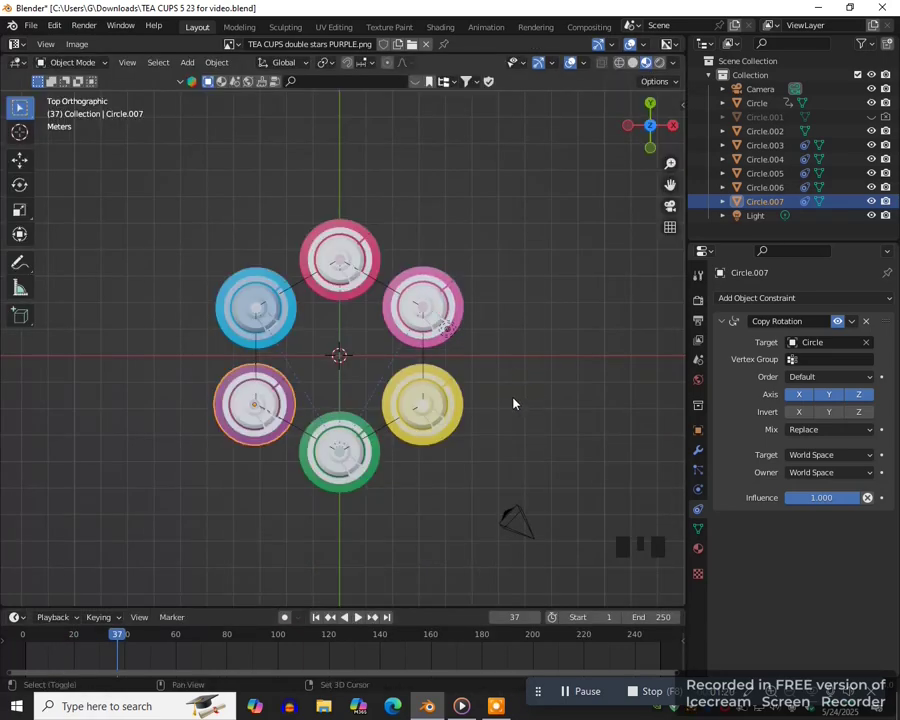
pyautogui.hotkey('shift', 'a')
pyautogui.moveTo(513, 399)
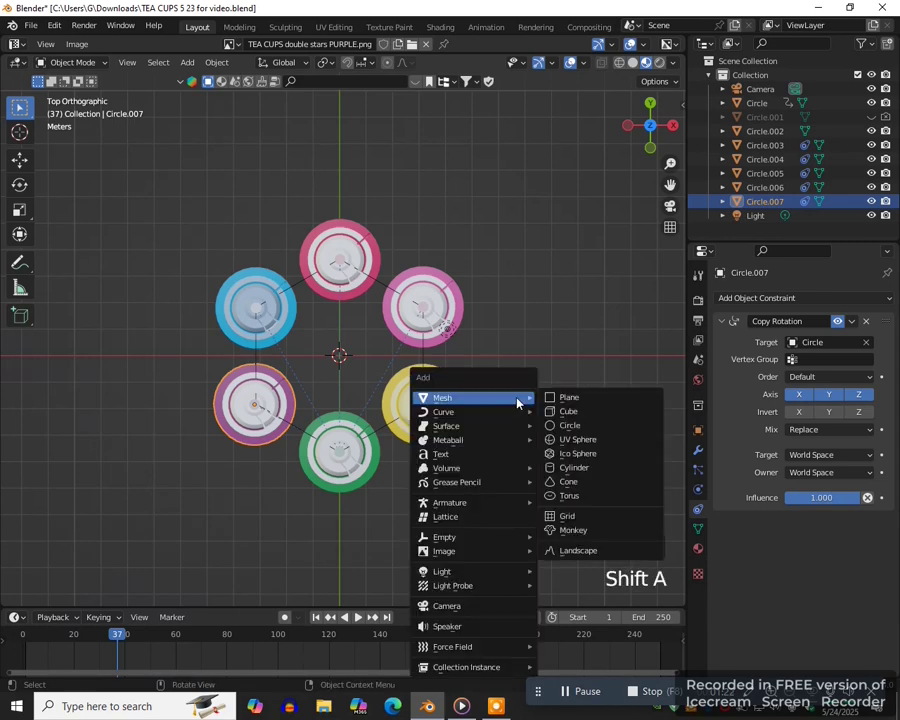
pyautogui.click(570, 425)
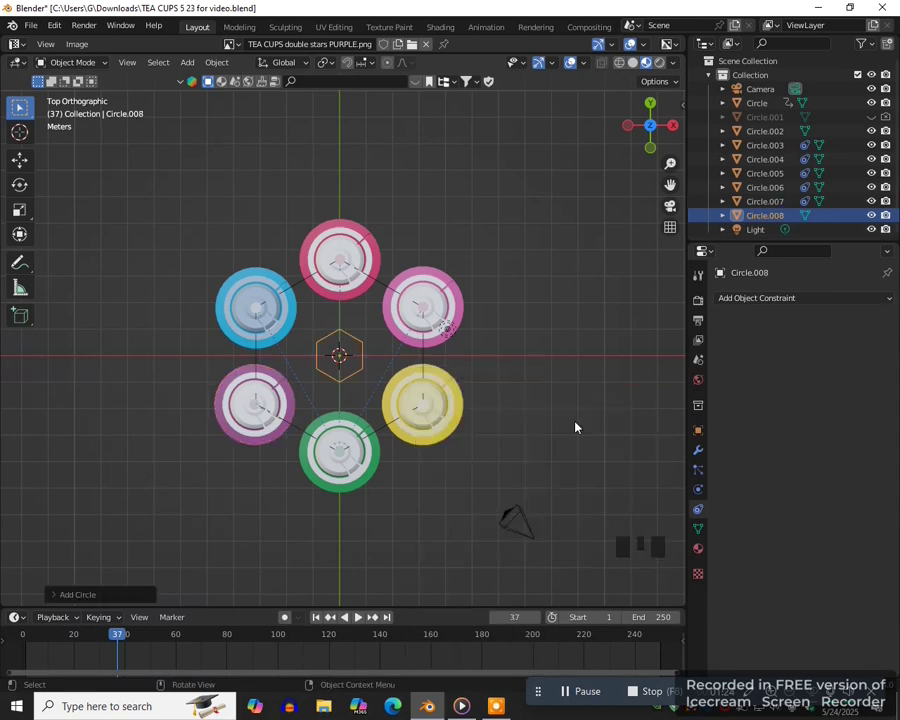
pyautogui.click(92, 595)
pyautogui.doubleClick(176, 441)
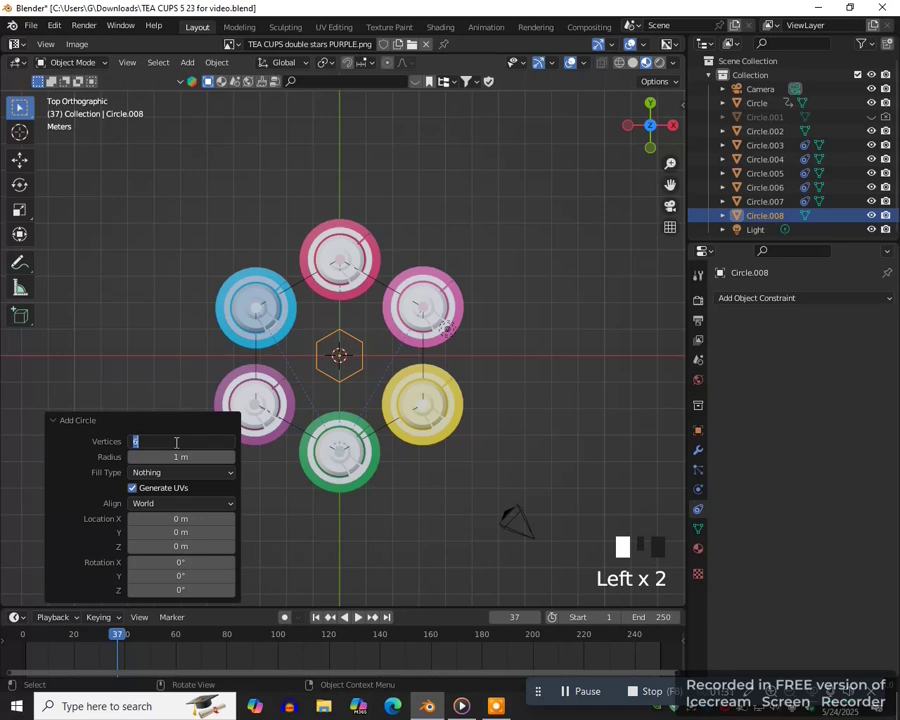
pyautogui.write('32')
pyautogui.press('Return')
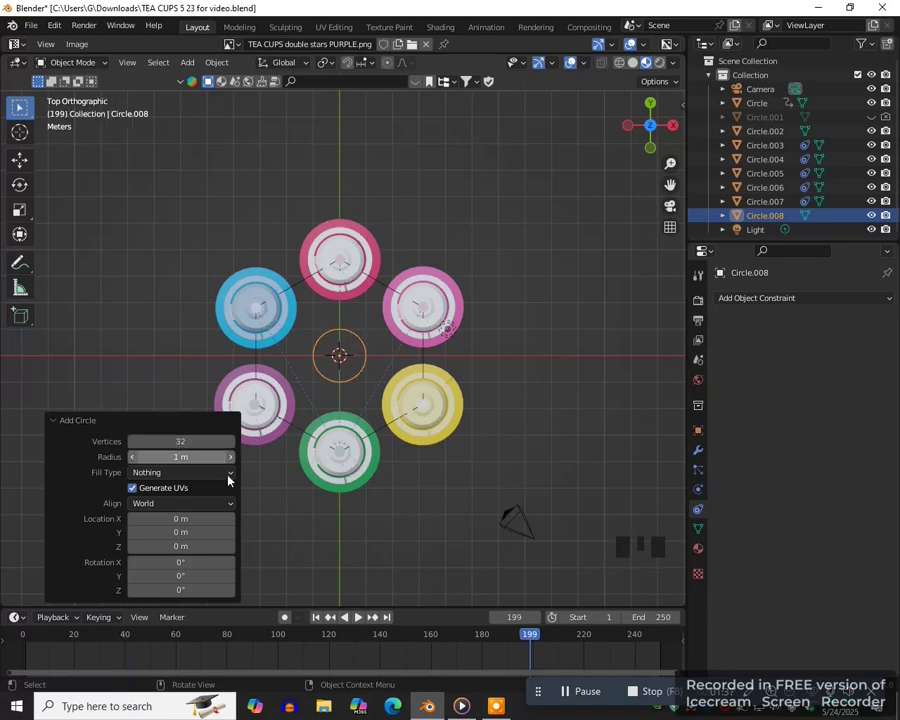
# - In Edit Mode, scale the new circle by about 3.98 so it runs beneath the cups, and fill it with a face
pyautogui.press('Tab')
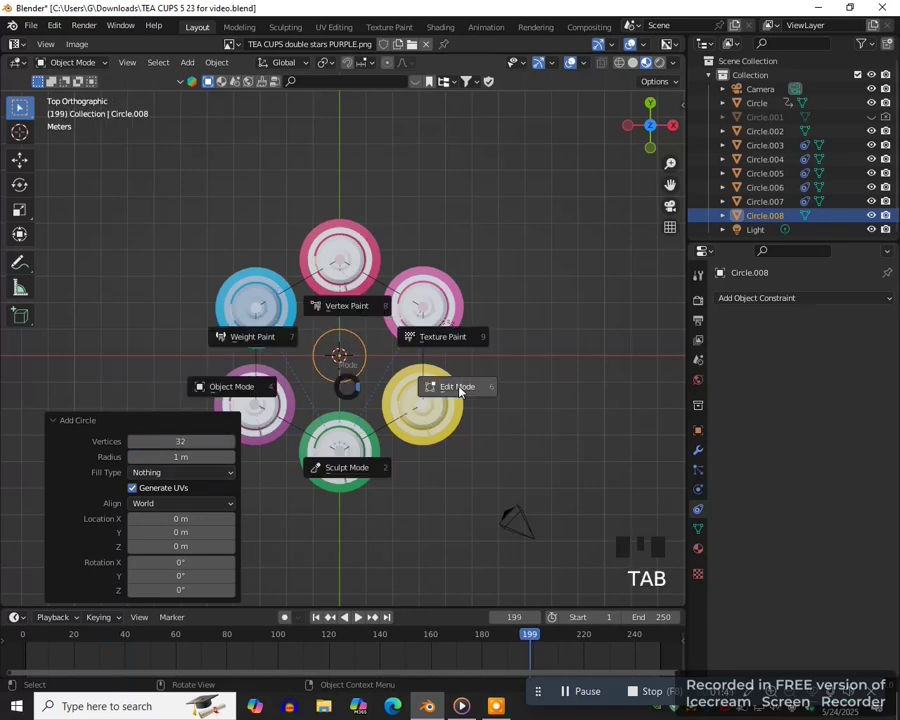
pyautogui.click(448, 388)
pyautogui.press('s')
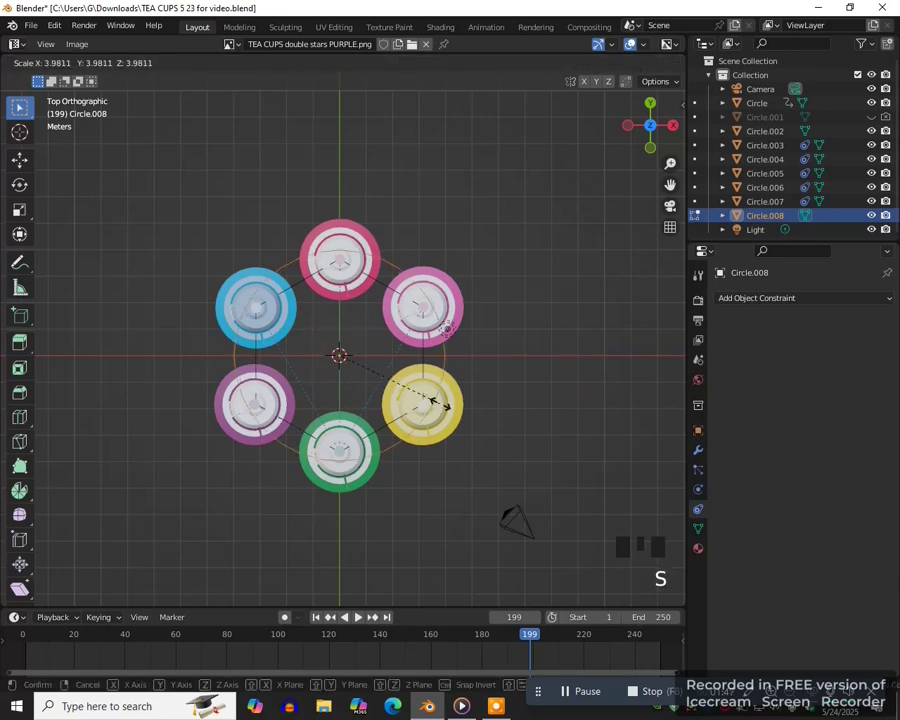
pyautogui.click(437, 402)
pyautogui.press('f')
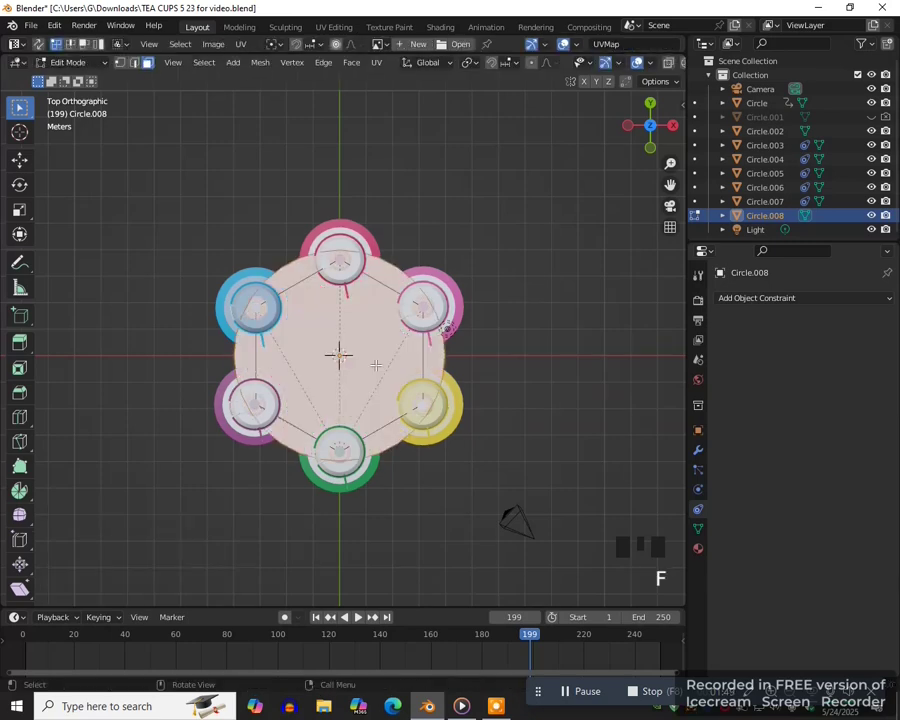
# - In front view, move the filled circle down about 0.756 m along Z so it sits beneath the saucers
pyautogui.press('KP_1')
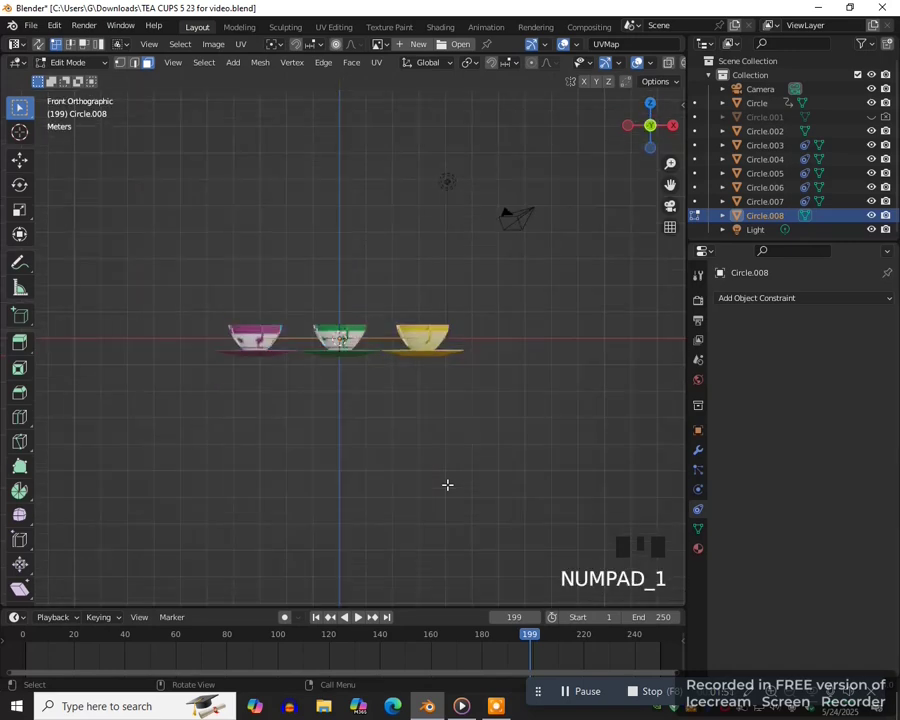
pyautogui.scroll(2, 470, 420)
pyautogui.press('g')
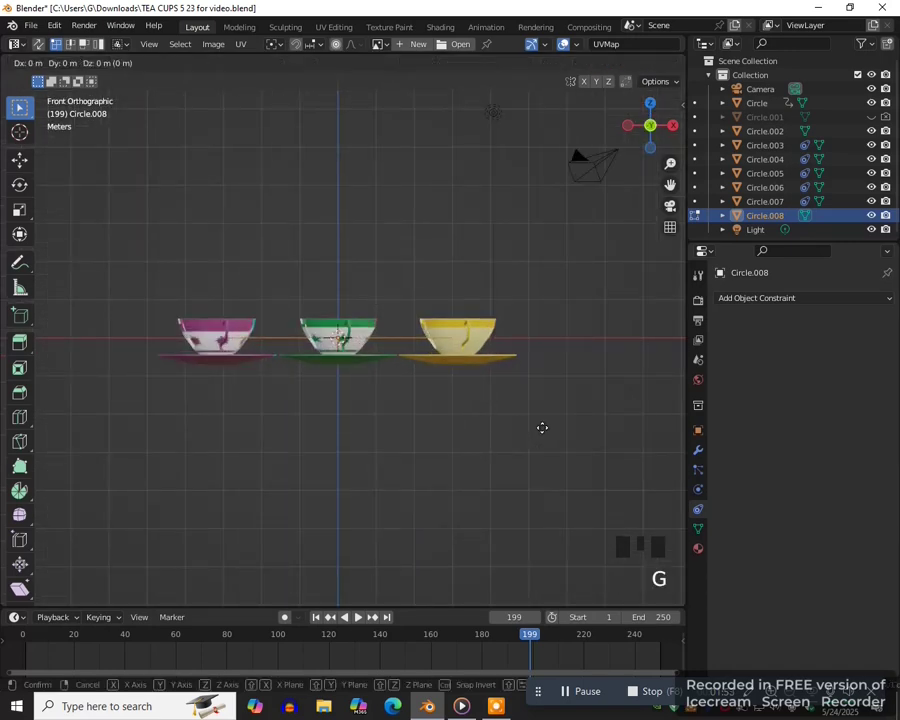
pyautogui.press('z')
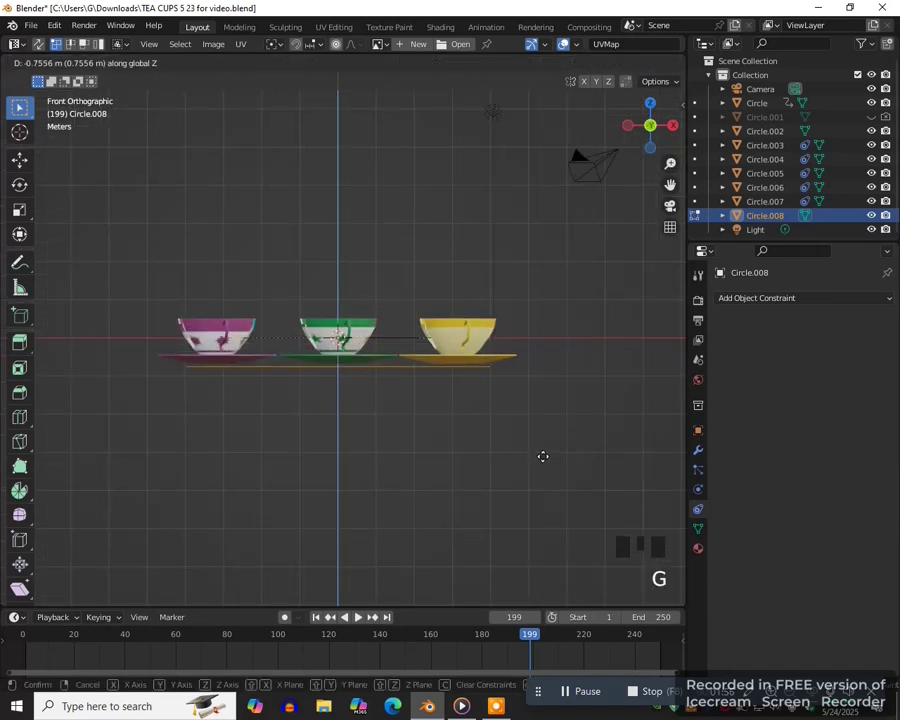
pyautogui.click(530, 454)
pyautogui.moveTo(524, 454); pyautogui.dragTo(704, 314, button='middle')
# - Add a Solidify modifier with a thickness of 0.07 m to the circular platform and return to Object Mode
pyautogui.click(698, 453)
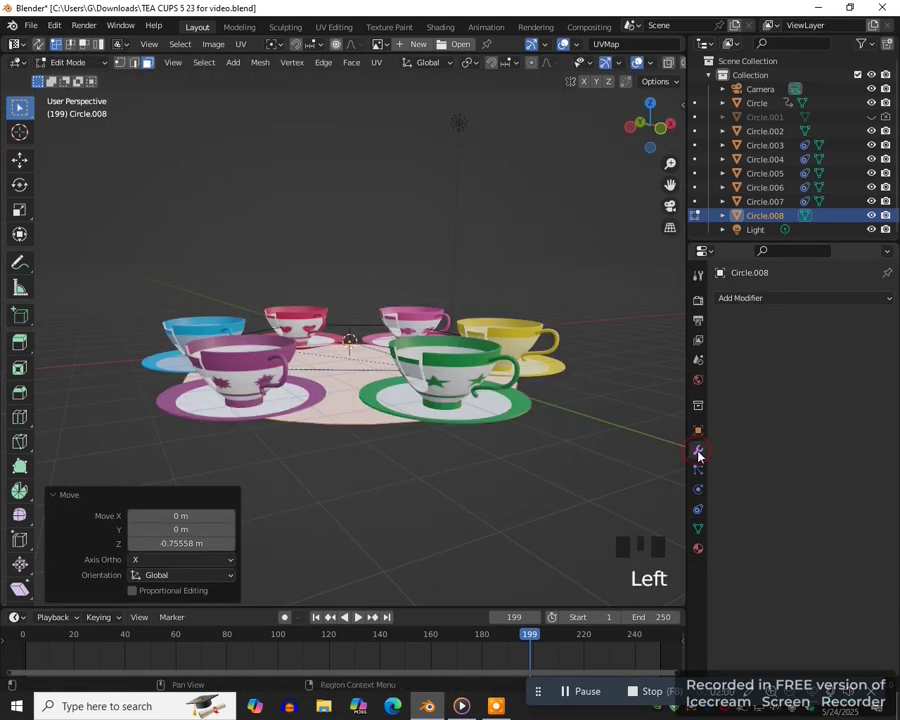
pyautogui.click(757, 297)
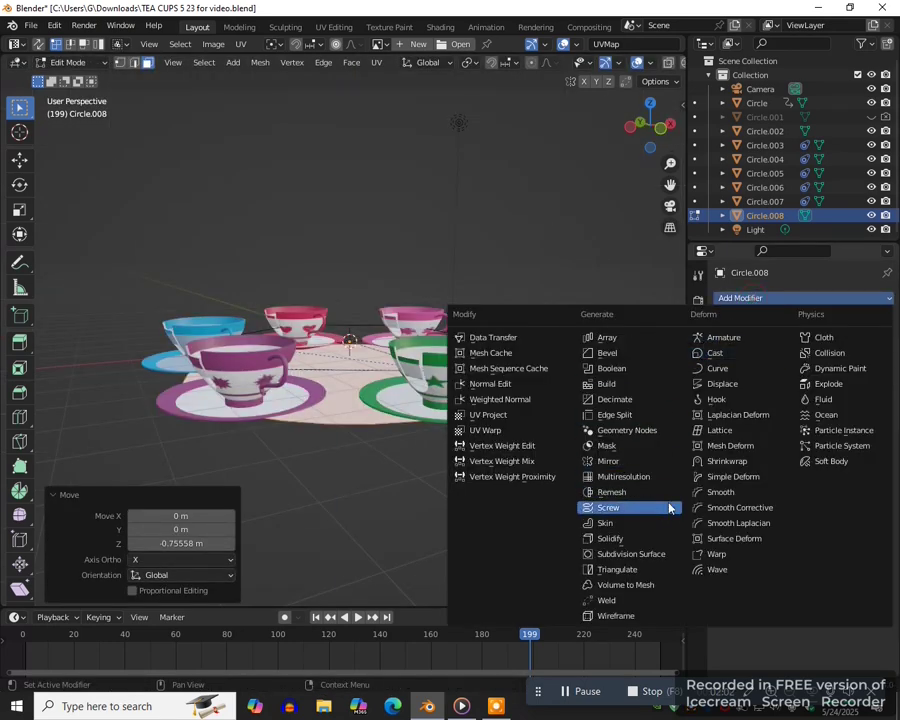
pyautogui.click(620, 538)
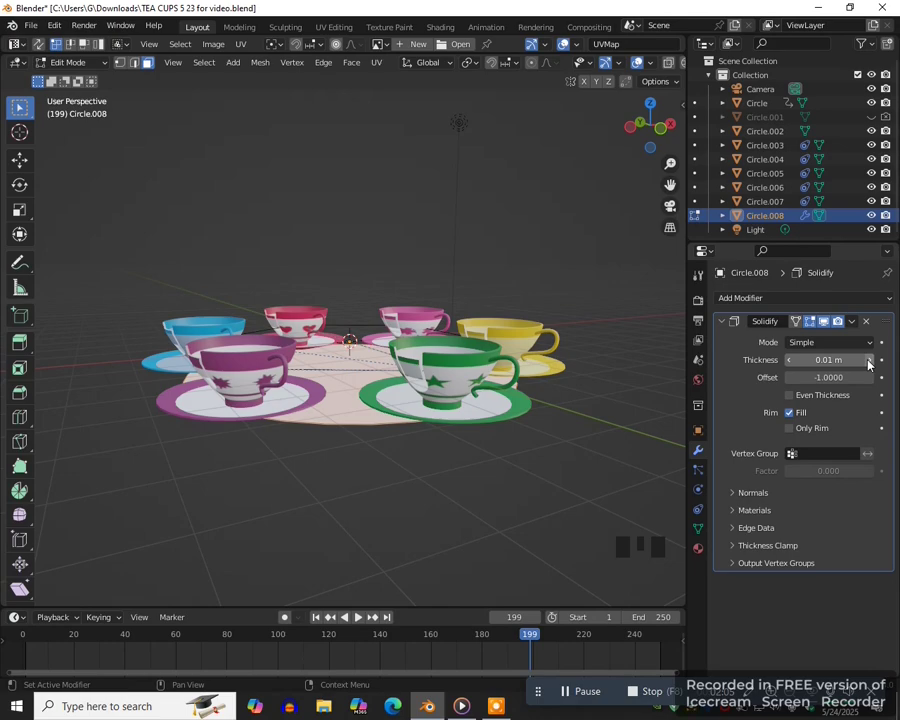
pyautogui.press('KP_7')
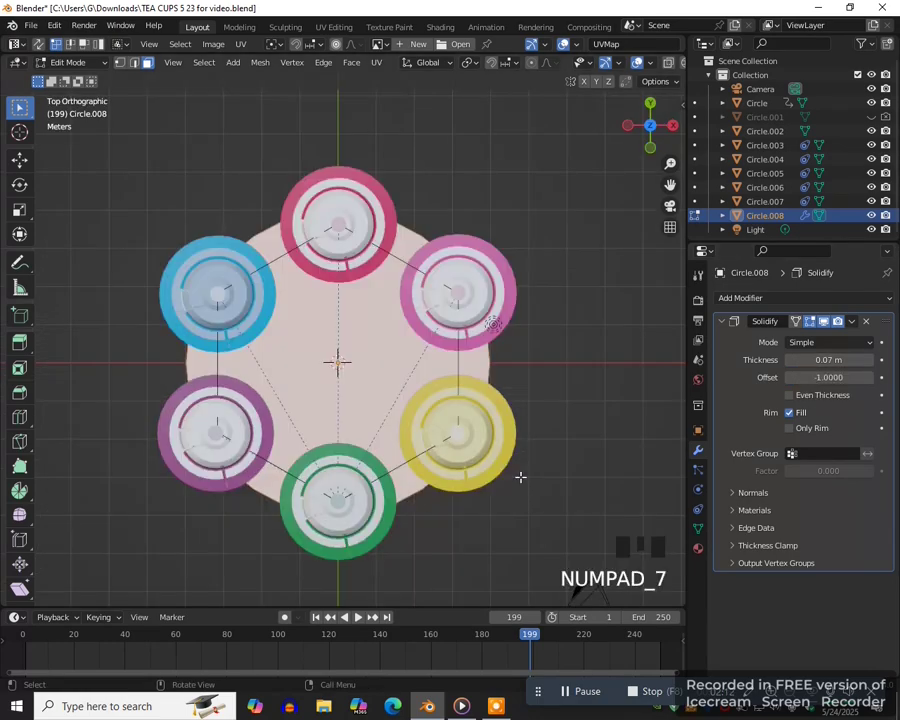
pyautogui.press('Tab')
pyautogui.click(397, 484)
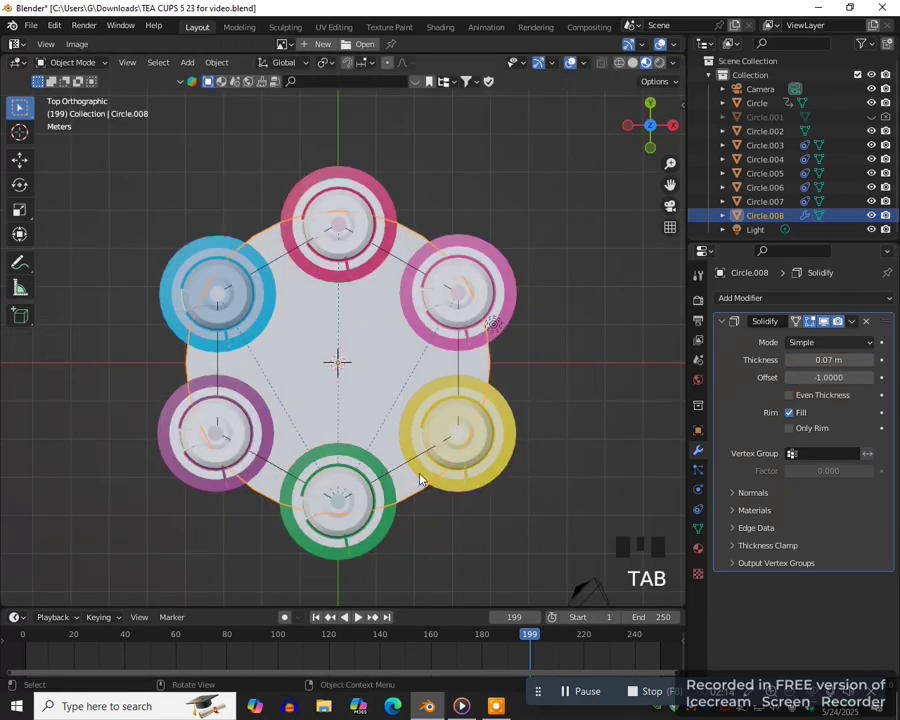
# - At frame 1, insert rotation keyframes on the platform with its Z rotation at 0°
pyautogui.moveTo(346, 608); pyautogui.dragTo(346, 546)
pyautogui.doubleClick(27, 576)
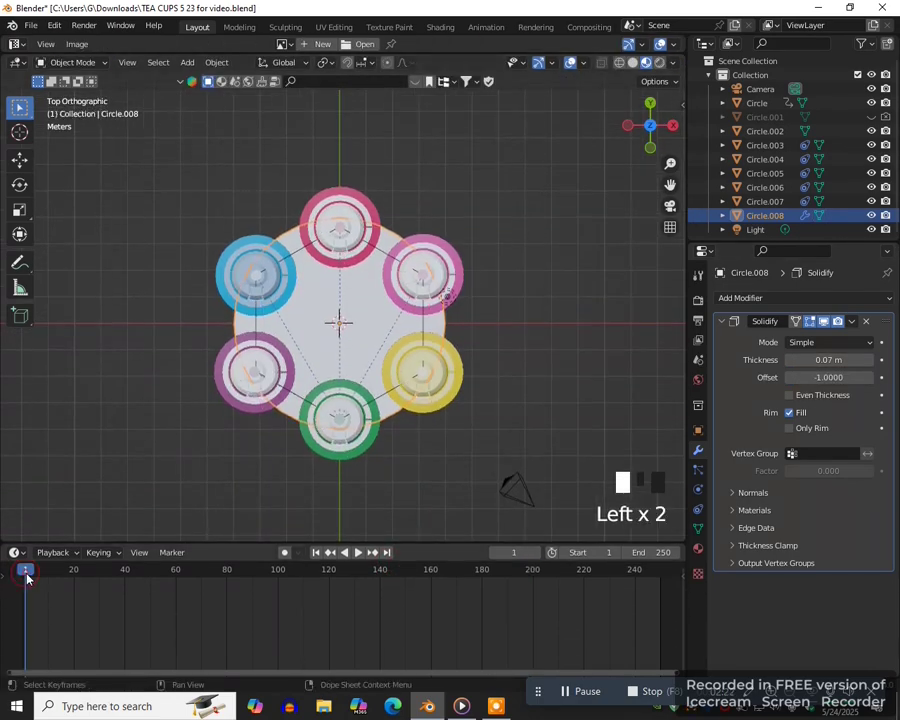
pyautogui.press('n')
pyautogui.click(680, 115)
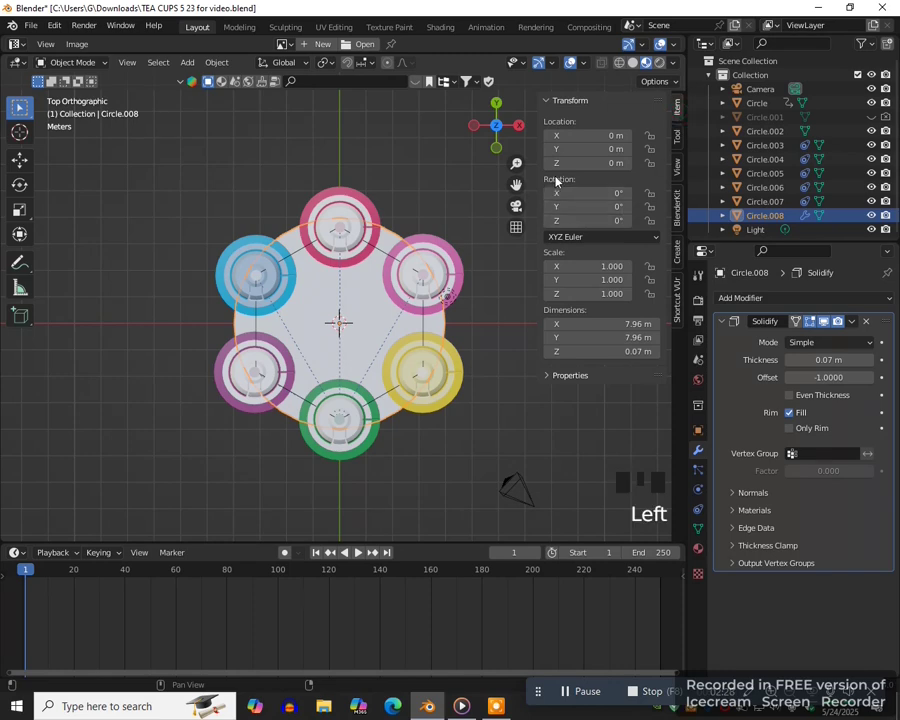
pyautogui.rightClick(613, 220)
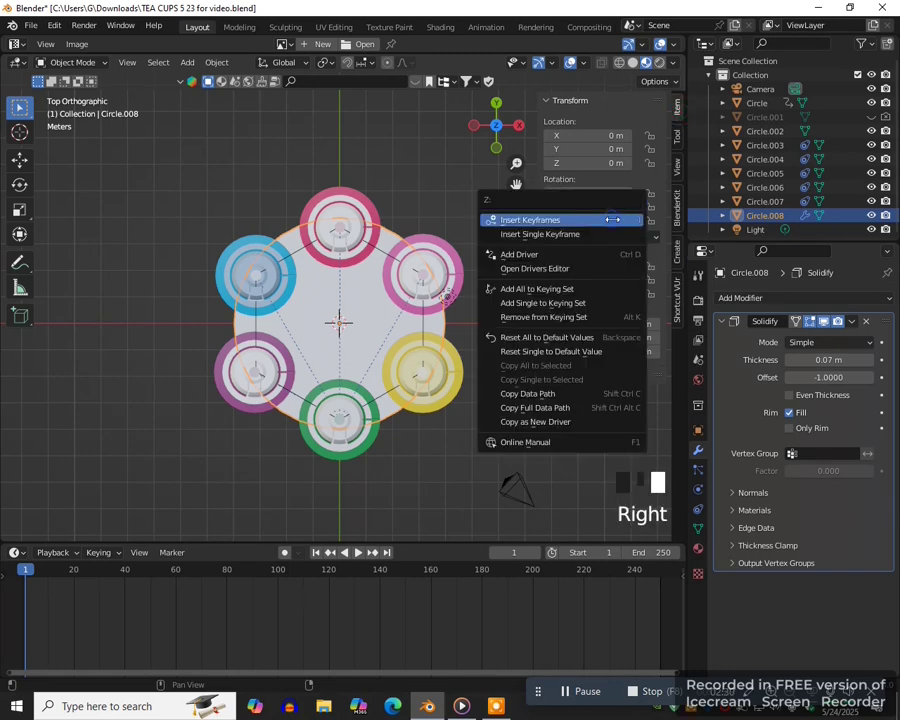
pyautogui.click(553, 220)
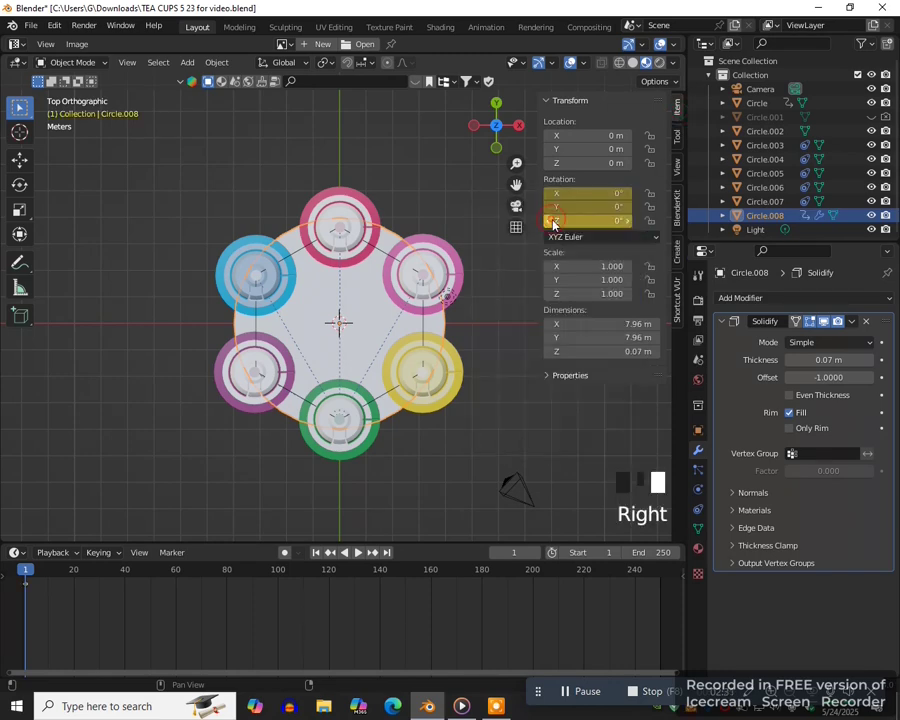
# - At frame 250, set the platform's Z rotation to 360° and insert rotation keyframes
pyautogui.click(659, 569)
pyautogui.doubleClick(613, 220)
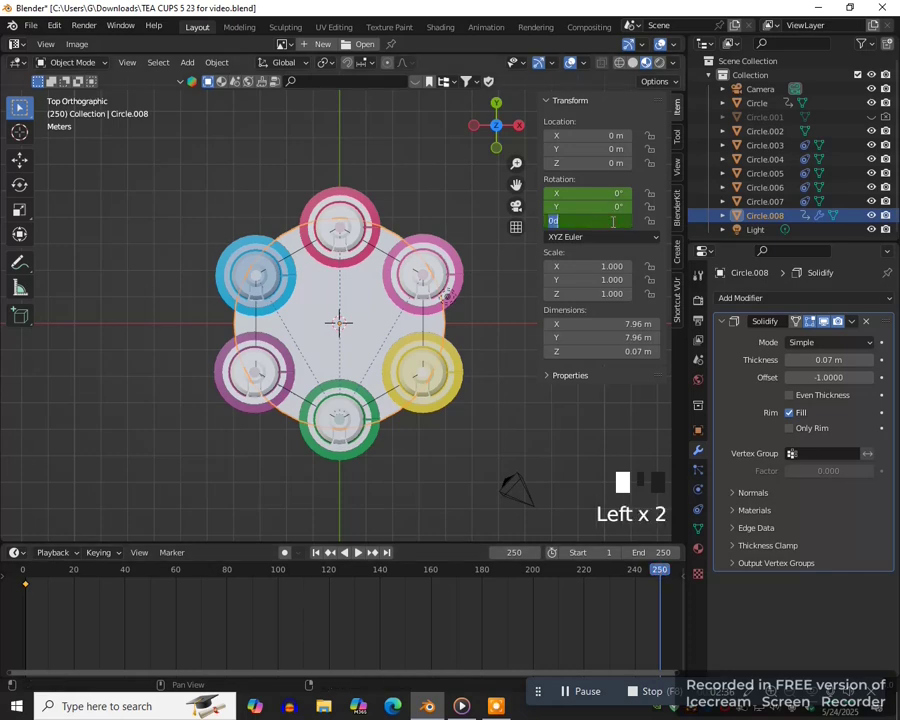
pyautogui.write('360')
pyautogui.press('Return')
pyautogui.rightClick(613, 220)
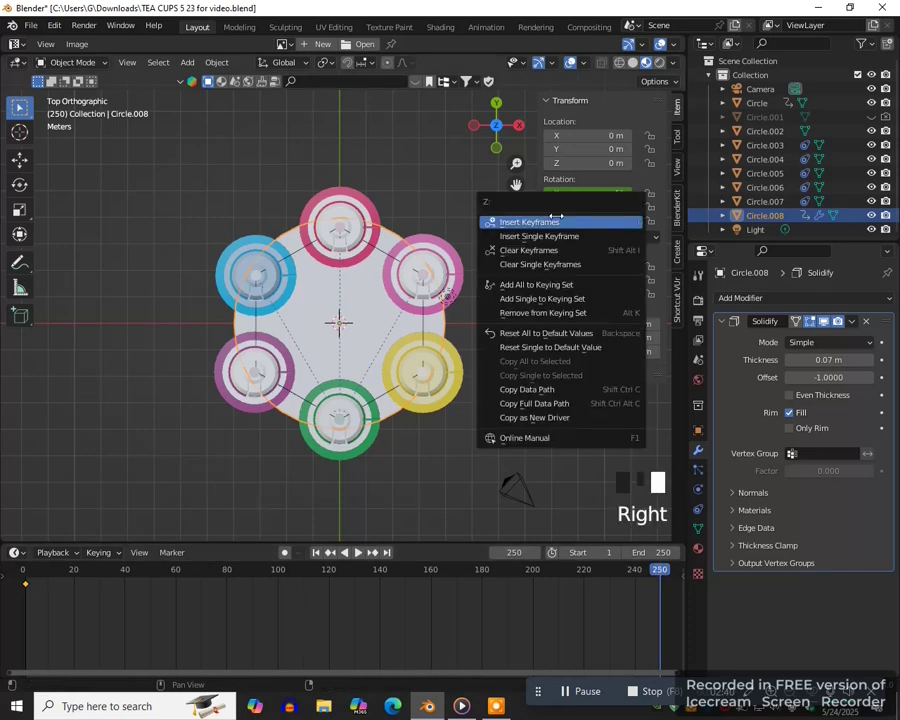
pyautogui.click(546, 222)
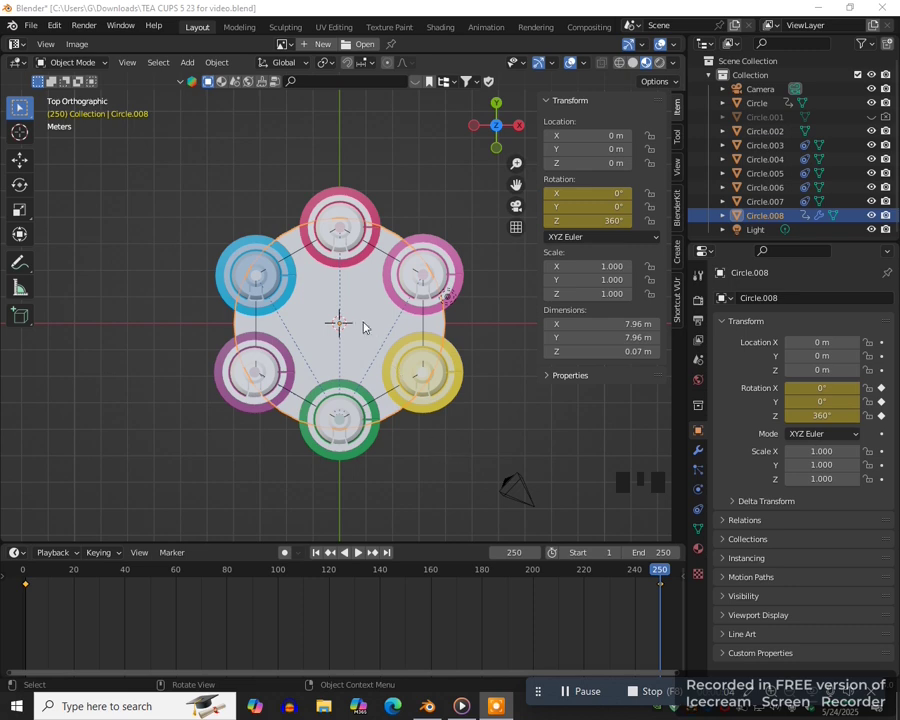
# - Parent the green cup to the Circle.008 platform using the Object parent type
pyautogui.click(352, 459)
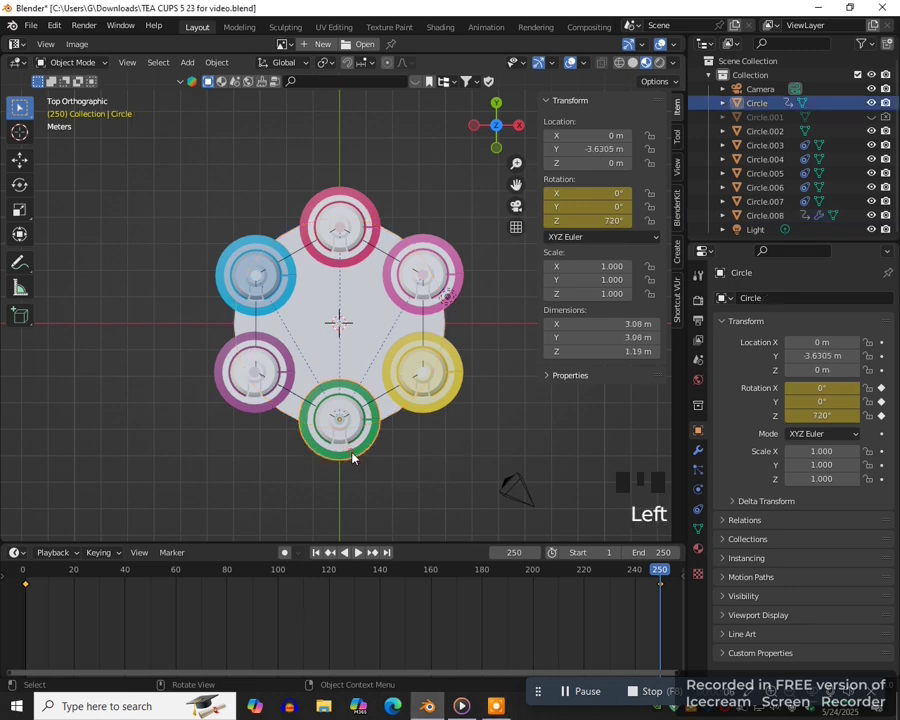
pyautogui.keyDown('shift'); pyautogui.click(344, 346); pyautogui.keyUp('shift')
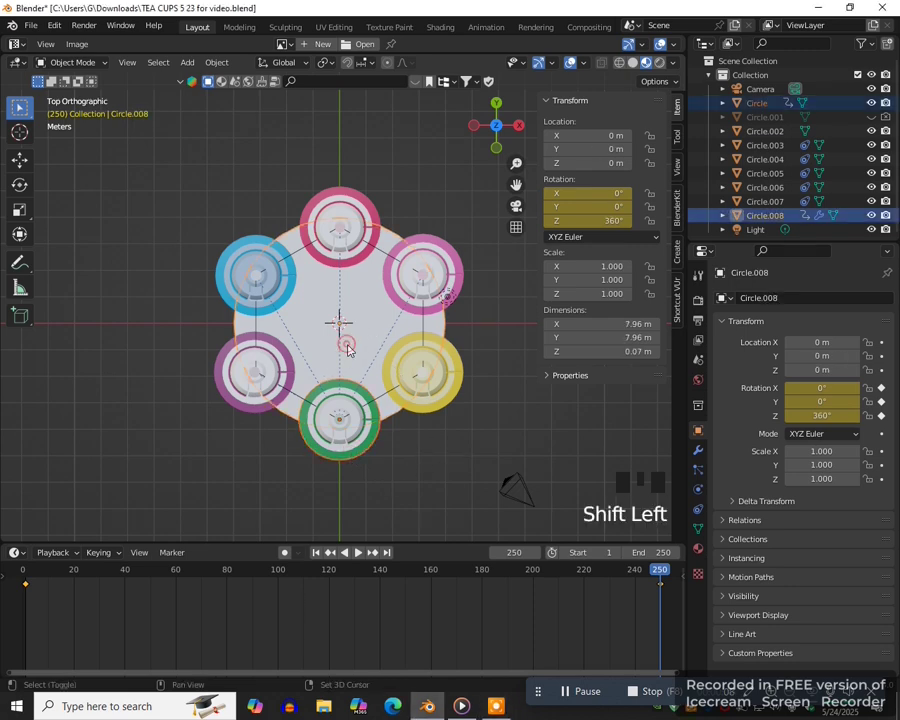
pyautogui.hotkey('ctrl', 'p')
pyautogui.click(420, 455)
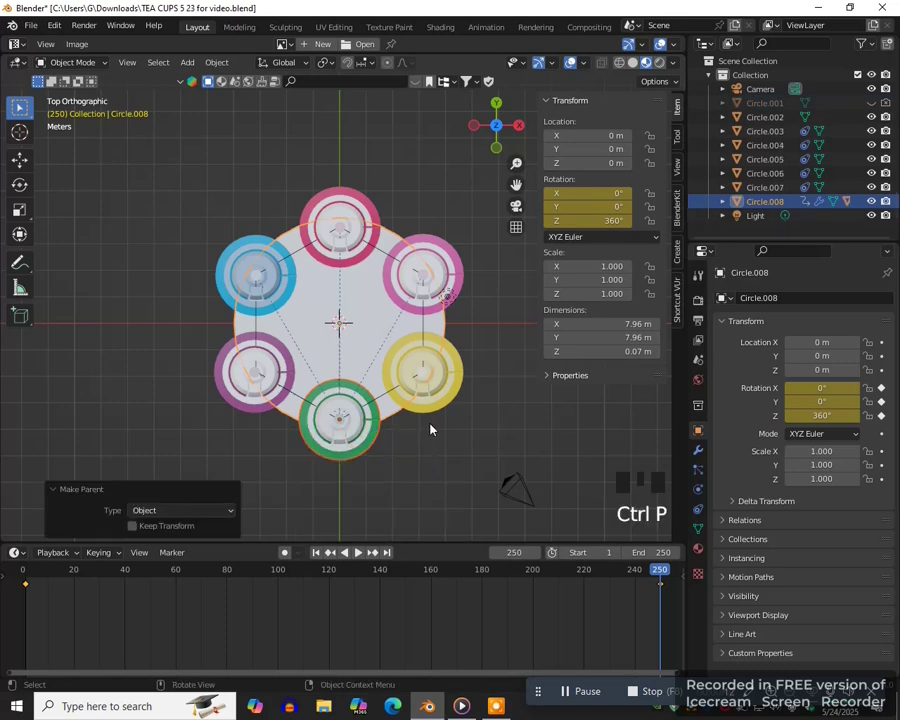
# - Parent the remaining five cups, starting with the yellow one, to the Circle.008 platform as Object
pyautogui.click(440, 407)
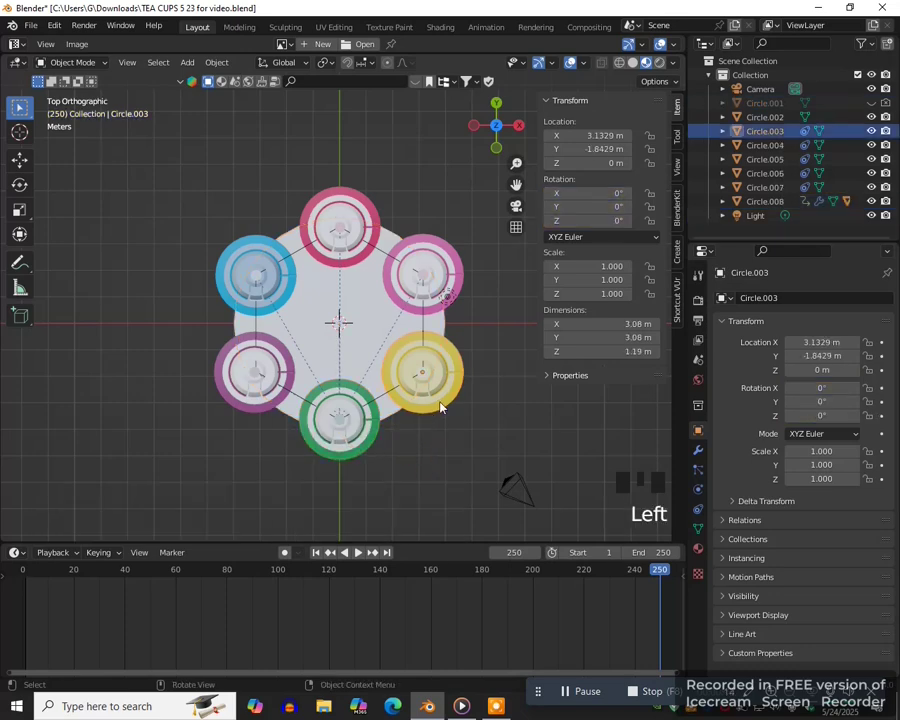
pyautogui.keyDown('shift'); pyautogui.click(385, 357); pyautogui.keyUp('shift')
pyautogui.hotkey('ctrl', 'p')
pyautogui.click(430, 465)
pyautogui.click(354, 258)
pyautogui.click(278, 380)
pyautogui.keyDown('shift'); pyautogui.click(316, 345); pyautogui.keyUp('shift')
pyautogui.hotkey('ctrl', 'p')
pyautogui.click(388, 474)
# - Play the animation in perspective view to check the cups' motion on the platform, and return to frame 1
pyautogui.moveTo(388, 474); pyautogui.dragTo(462, 428, button='middle')
pyautogui.click(378, 530)
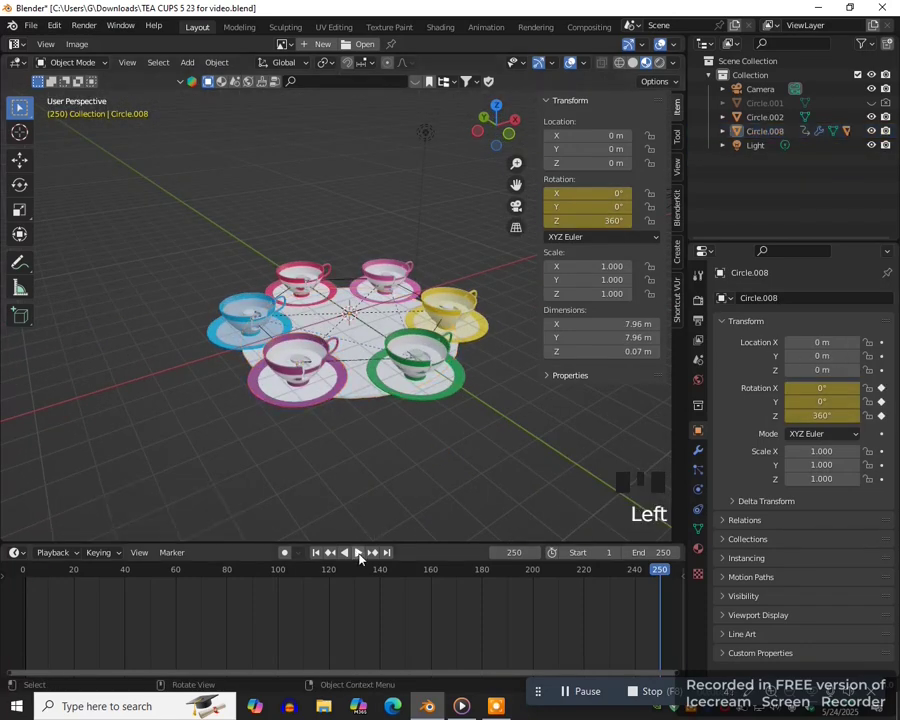
pyautogui.click(359, 554)
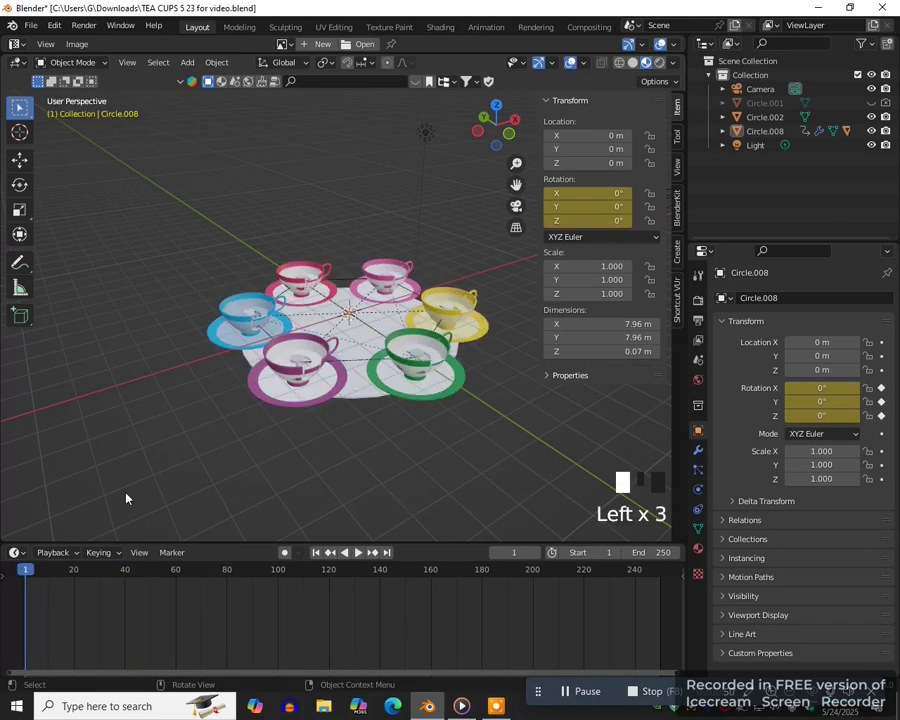
# - In top view, add a mesh circle with 3 vertices and a 1 m radius at the platform's centre
pyautogui.press('KP_7')
pyautogui.press('n')
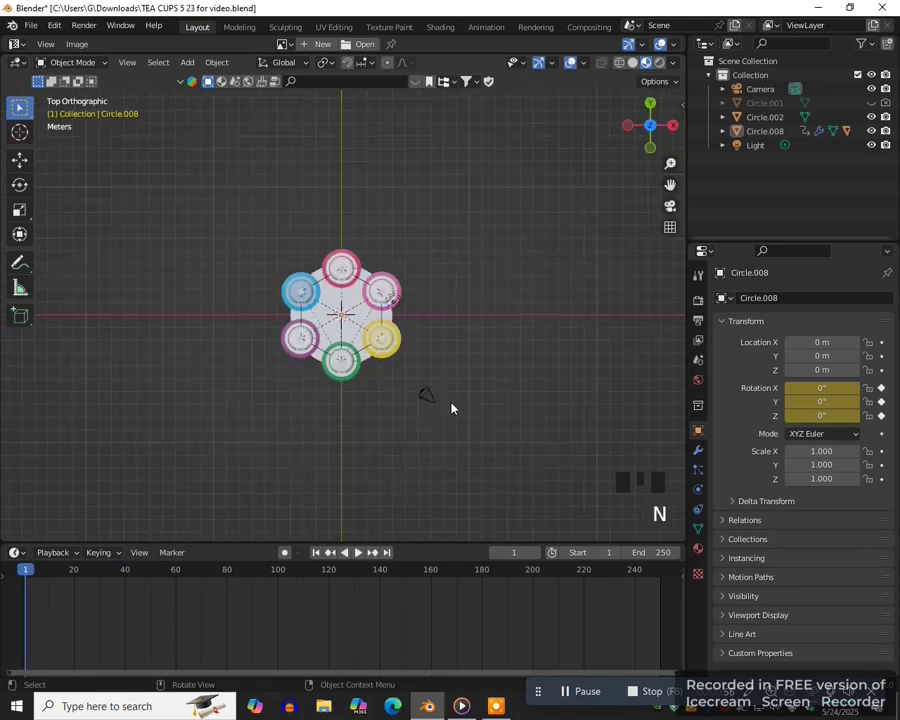
pyautogui.hotkey('shift', 'a')
pyautogui.moveTo(453, 405)
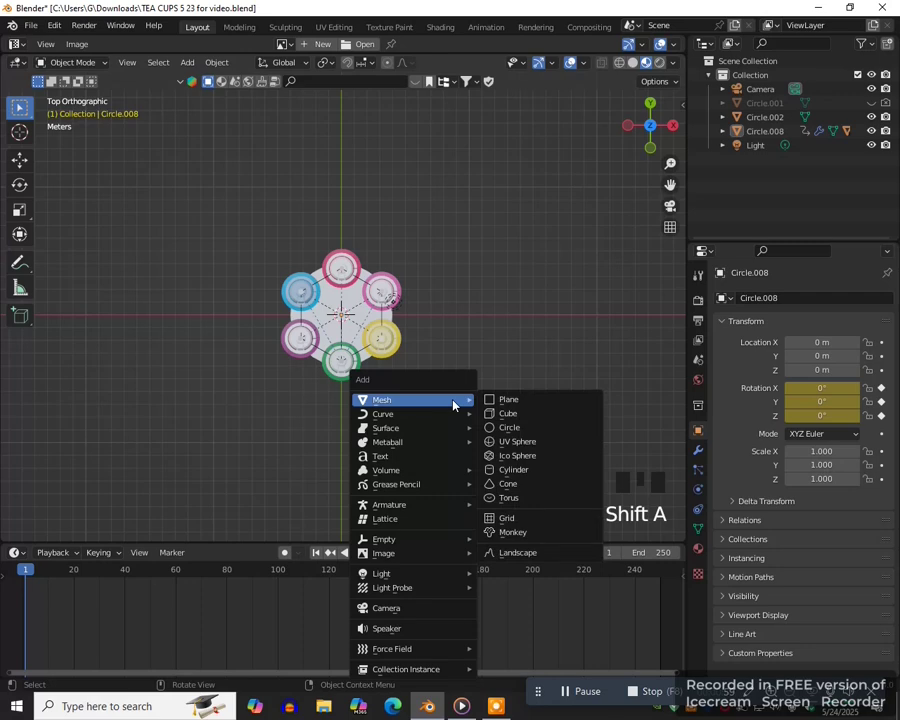
pyautogui.click(512, 427)
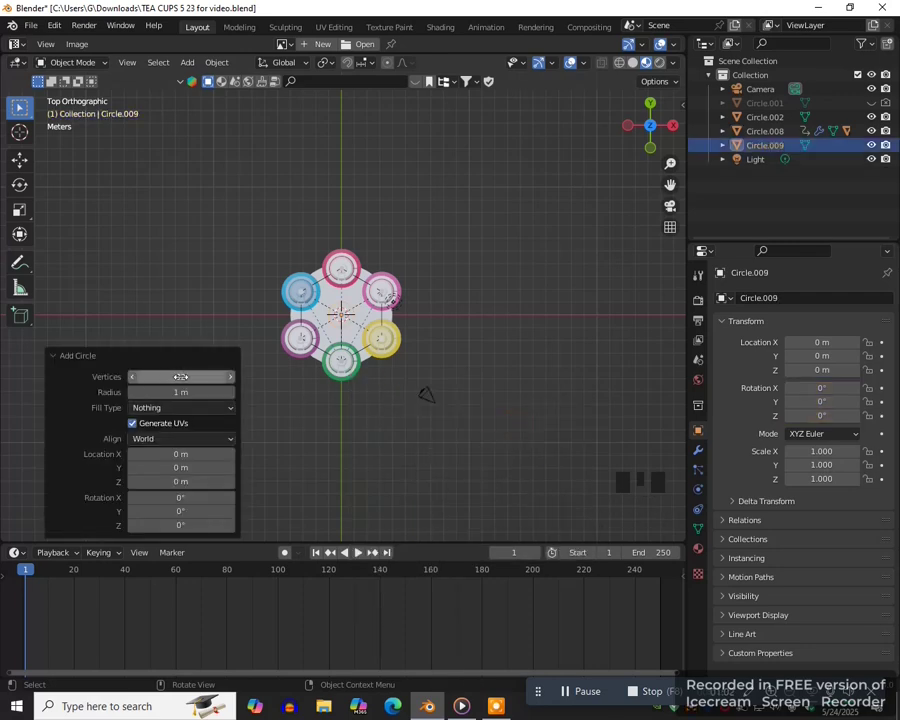
pyautogui.click(181, 376)
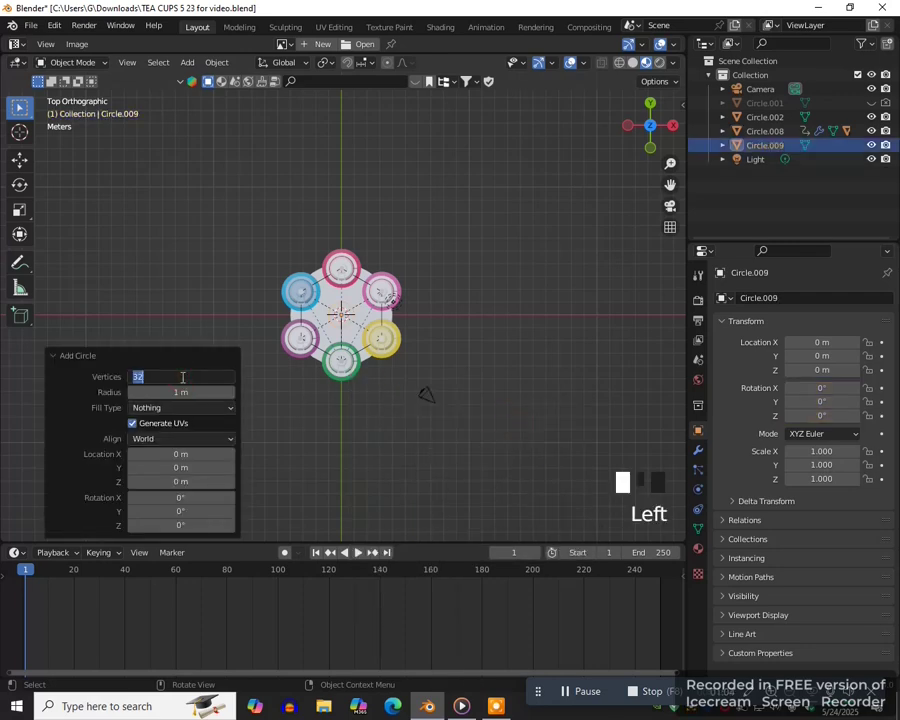
pyautogui.write('3')
pyautogui.press('Return')
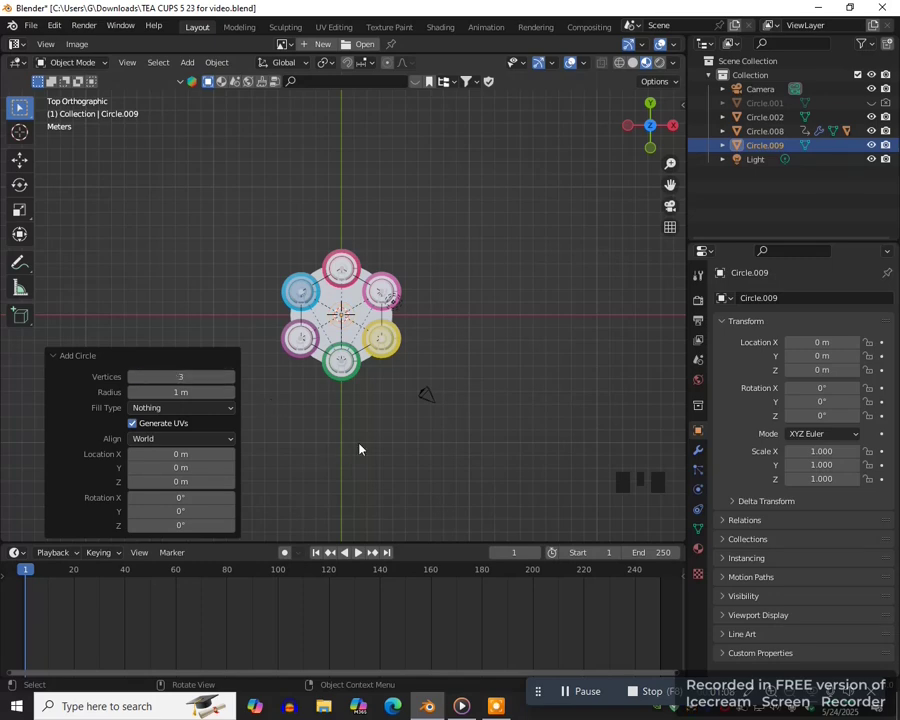
# - Scale the triangle by about 7.84 so it extends around the cup ring
pyautogui.scroll(3, 323, 343)
pyautogui.scroll(-2, 500, 390)
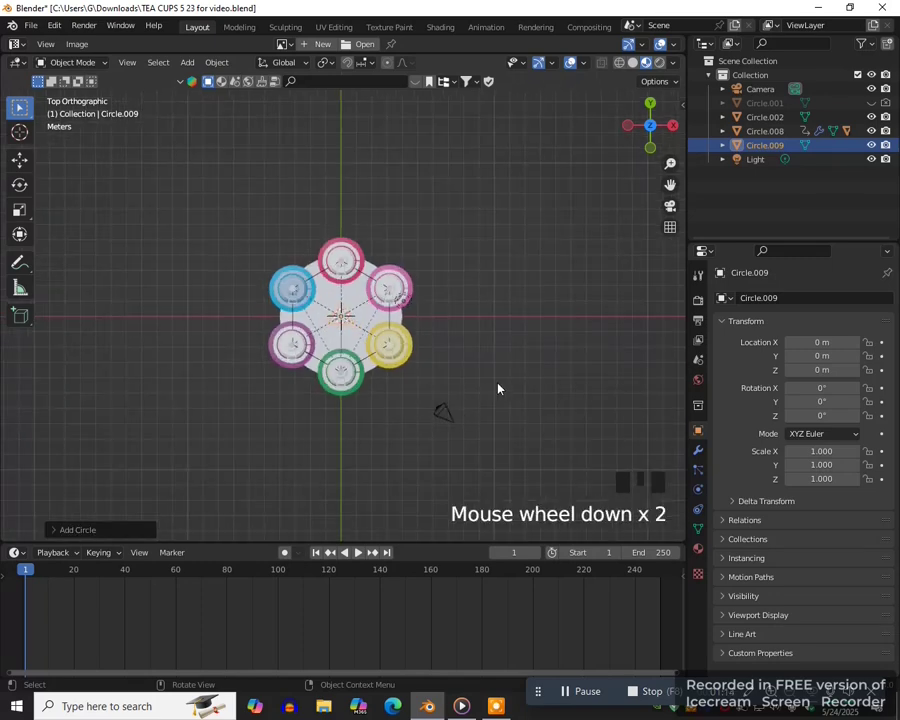
pyautogui.press('s')
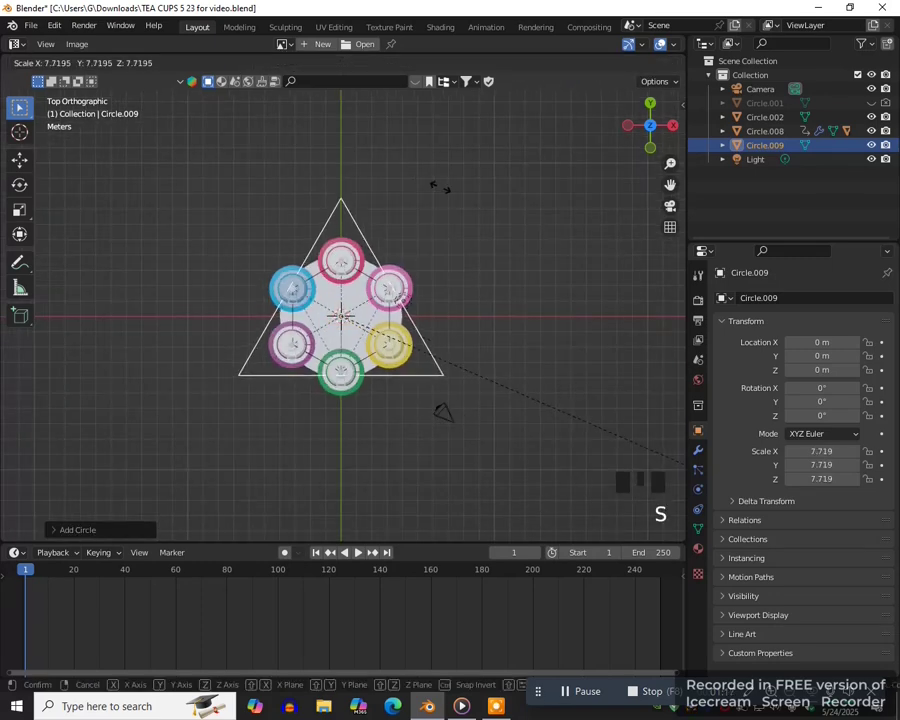
pyautogui.click(141, 343)
pyautogui.scroll(1, 340, 400)
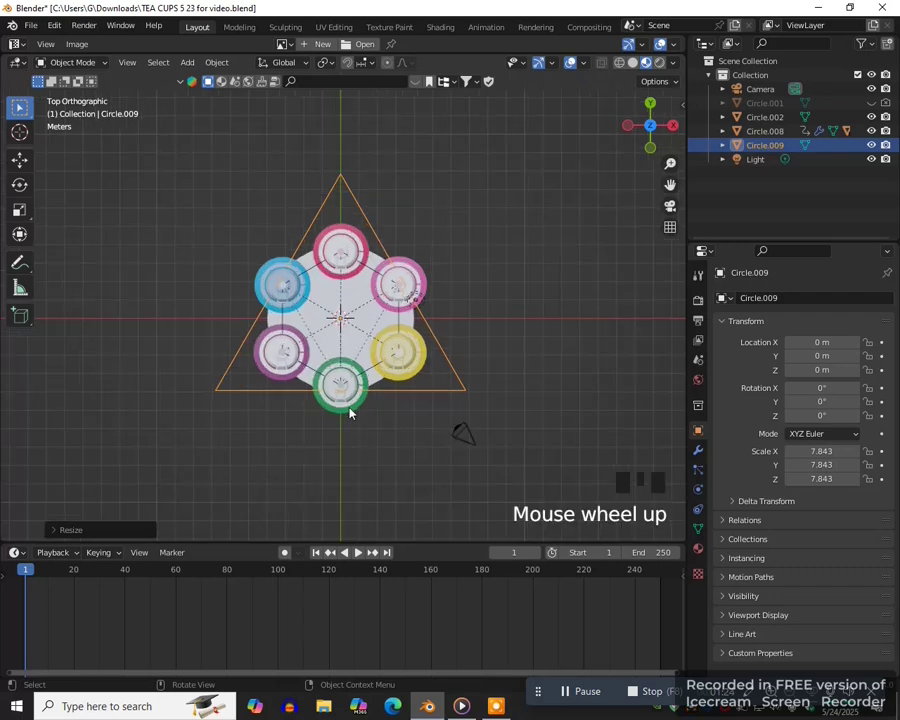
# - Select all six cups with the platform and move them onto the triangle's lower-left corner, at about X -6.73 m, Y -3.90 m
pyautogui.click(349, 412)
pyautogui.keyDown('shift'); pyautogui.click(317, 321); pyautogui.keyUp('shift')
pyautogui.keyDown('shift'); pyautogui.click(317, 321); pyautogui.keyUp('shift')
pyautogui.keyDown('shift'); pyautogui.click(317, 321); pyautogui.keyUp('shift')
pyautogui.keyDown('shift'); pyautogui.click(317, 321); pyautogui.keyUp('shift')
pyautogui.keyDown('shift'); pyautogui.click(317, 321); pyautogui.keyUp('shift')
pyautogui.keyDown('shift'); pyautogui.click(311, 315); pyautogui.keyUp('shift')
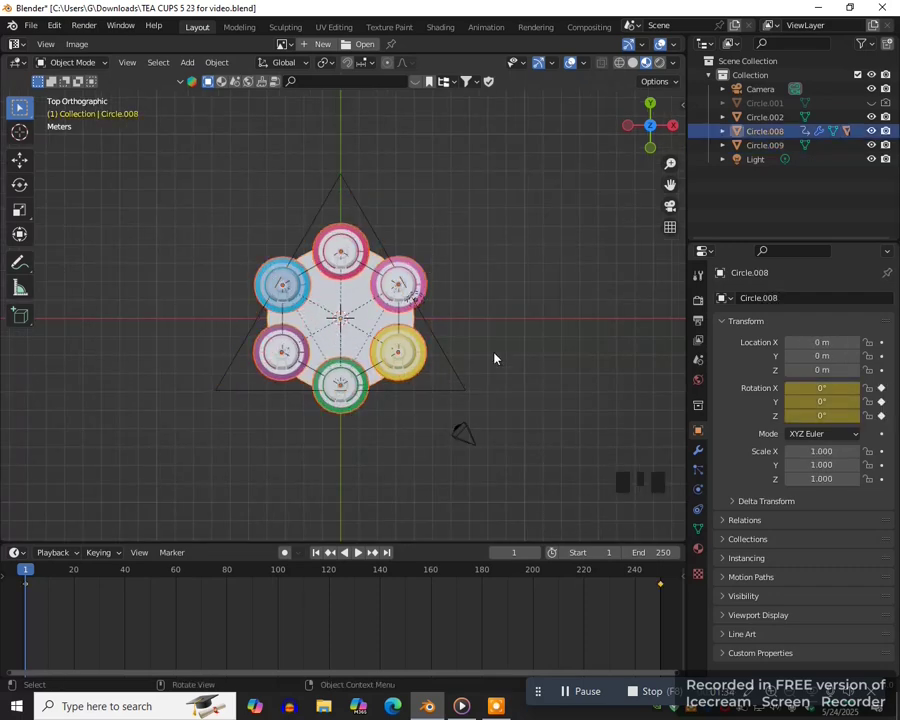
pyautogui.press('g')
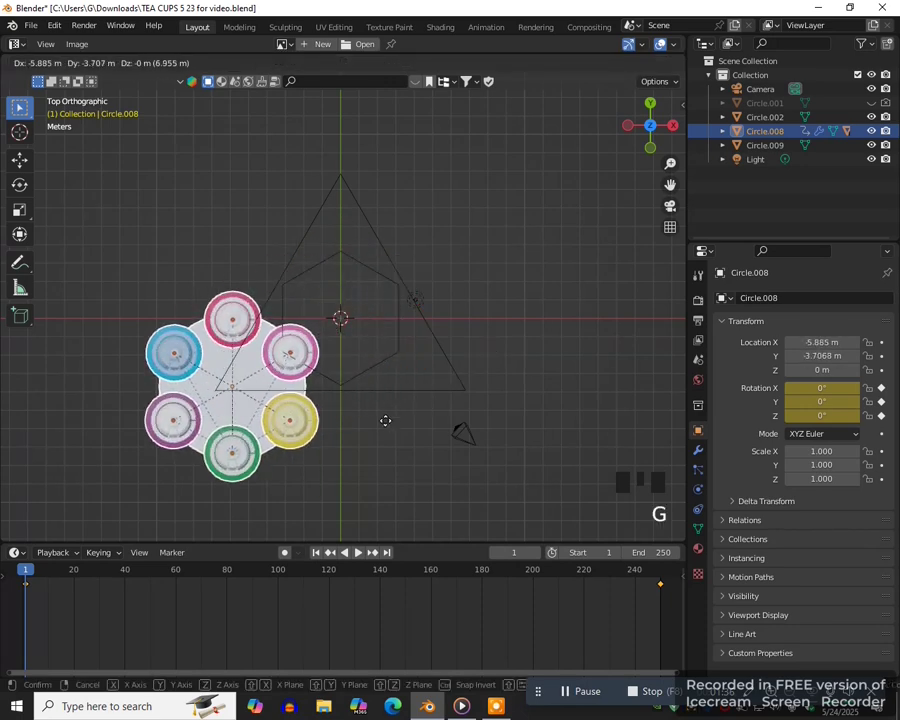
pyautogui.click(386, 422)
# - Duplicate the platform with its cups onto the triangle's lower-right and top corners, and select the triangle
pyautogui.press('shift')
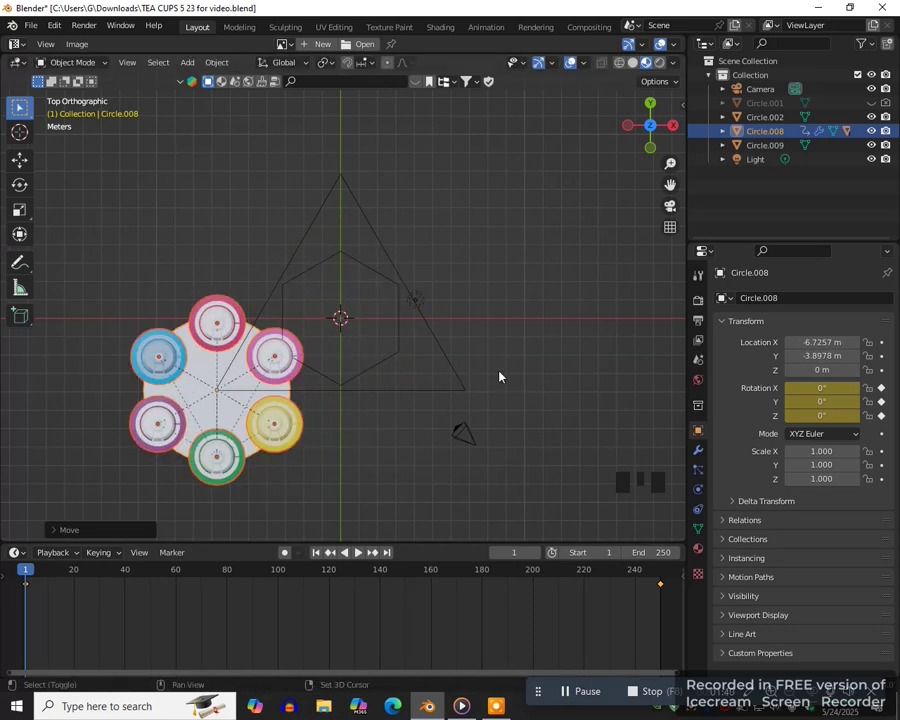
pyautogui.hotkey('shift', 'd')
pyautogui.click(472, 459)
pyautogui.press('shift')
pyautogui.hotkey('shift', 'd')
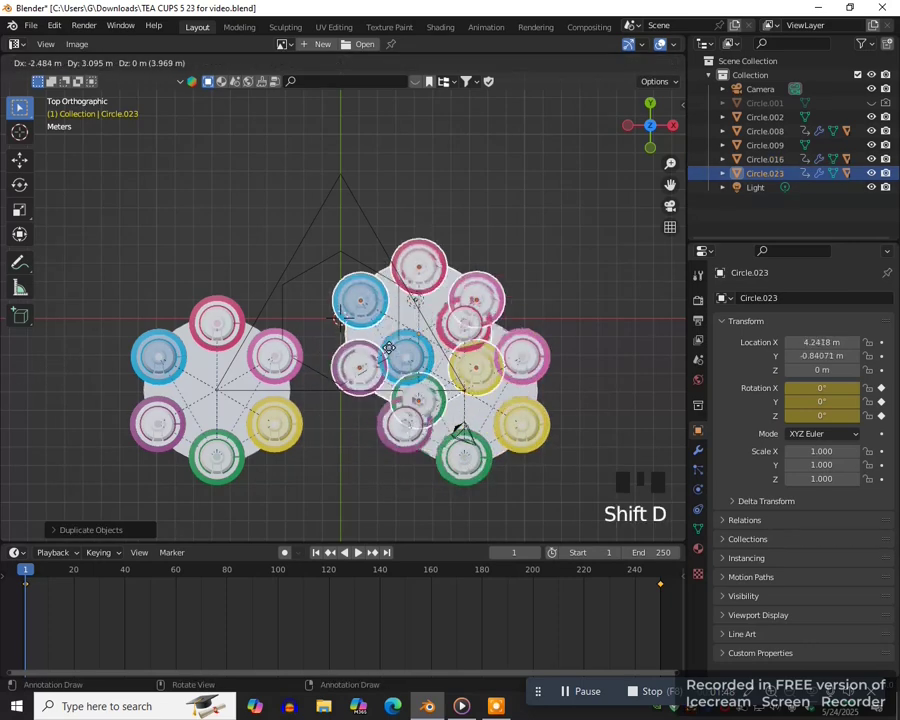
pyautogui.click(348, 242)
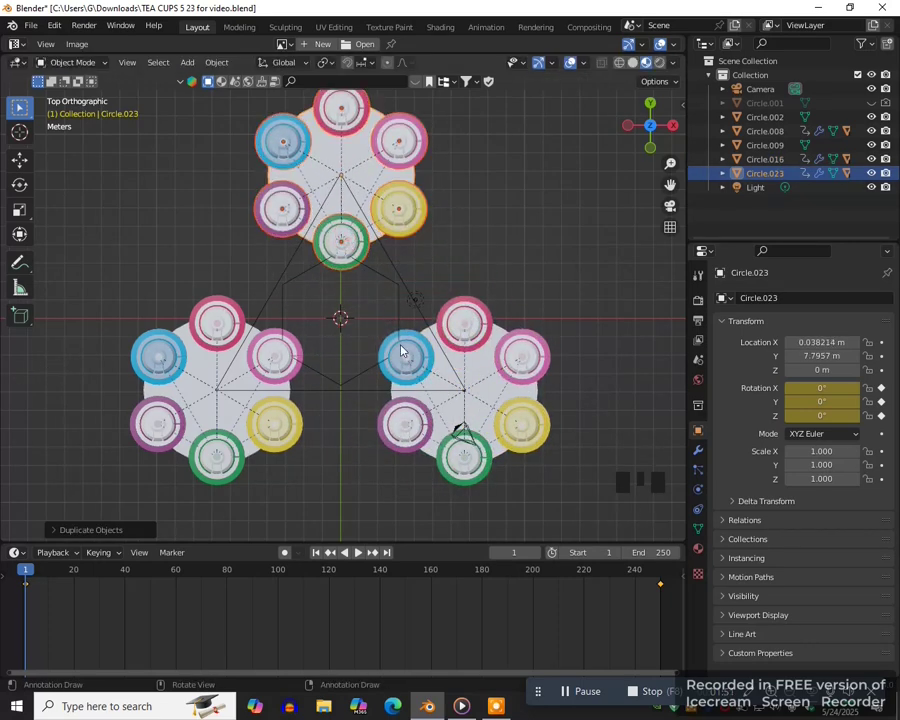
pyautogui.click(360, 396)
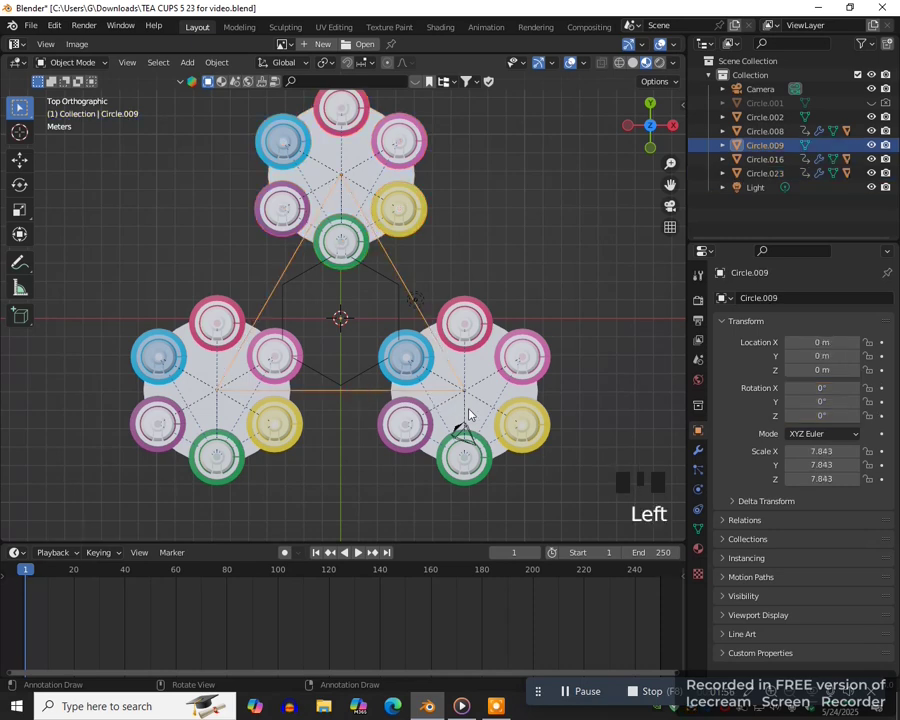
# - Scale the triangle down around the origin and move the lower-right platform onto its corner, at about X 5.39 m, Y -3.13 m
pyautogui.press('s')
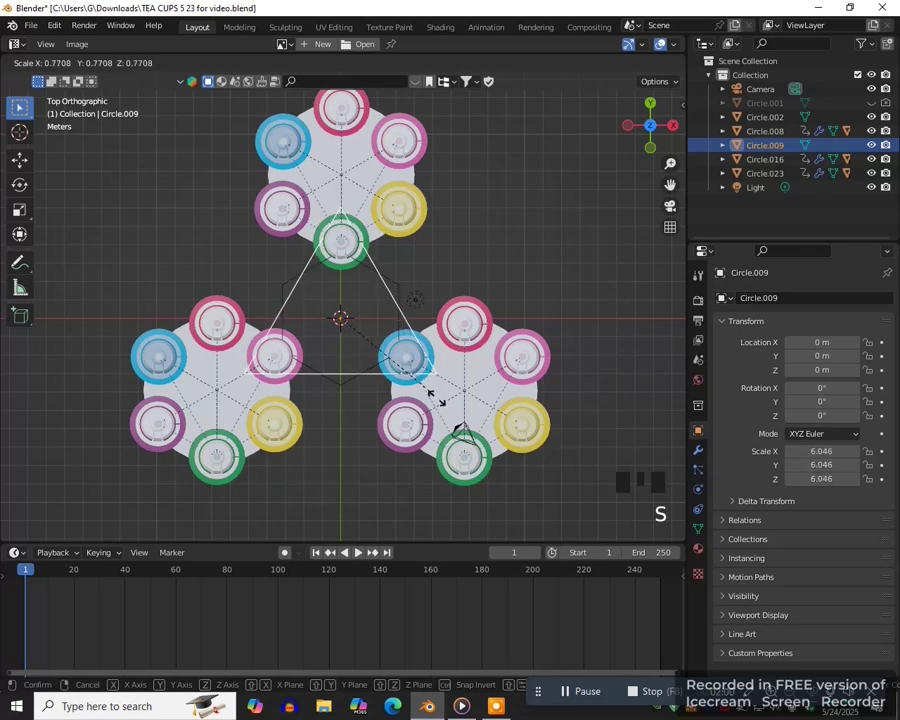
pyautogui.click(438, 399)
pyautogui.click(476, 411)
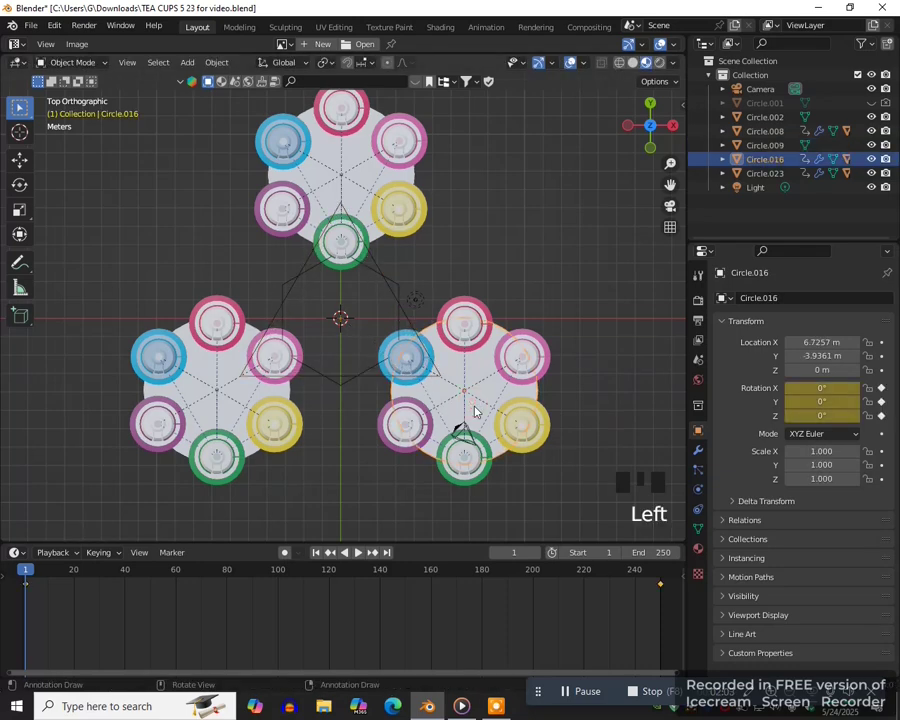
pyautogui.press('g')
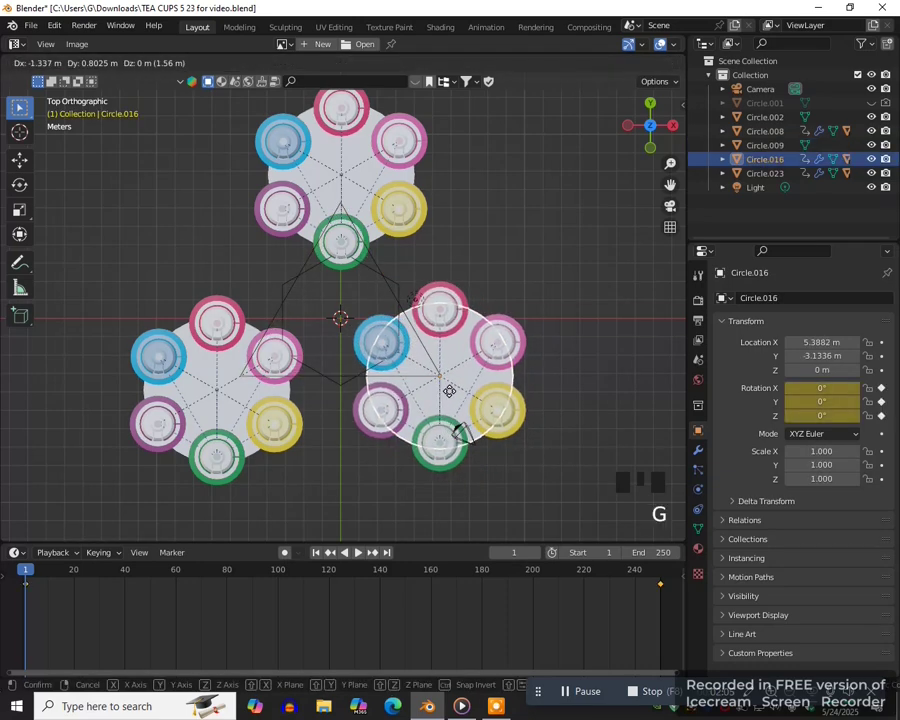
pyautogui.click(449, 396)
# - Move the lower-left platform and the top platform onto the matching corners of the smaller triangle, the top one at about Y 6.19 m
pyautogui.click(237, 392)
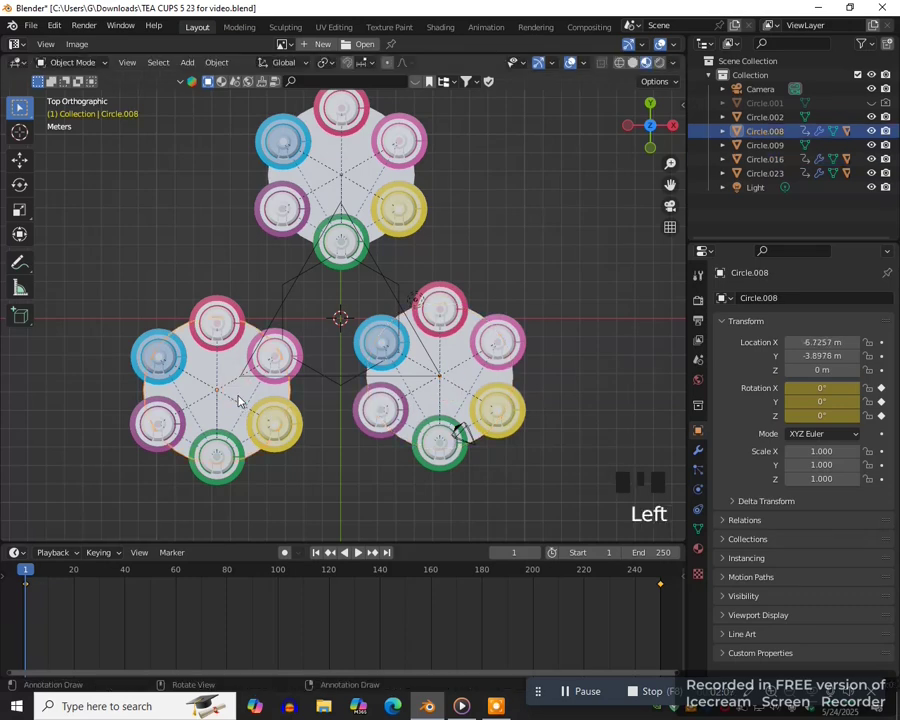
pyautogui.press('g')
pyautogui.click(261, 381)
pyautogui.click(369, 168)
pyautogui.press('g')
pyautogui.click(369, 198)
pyautogui.scroll(-2, 342, 476)
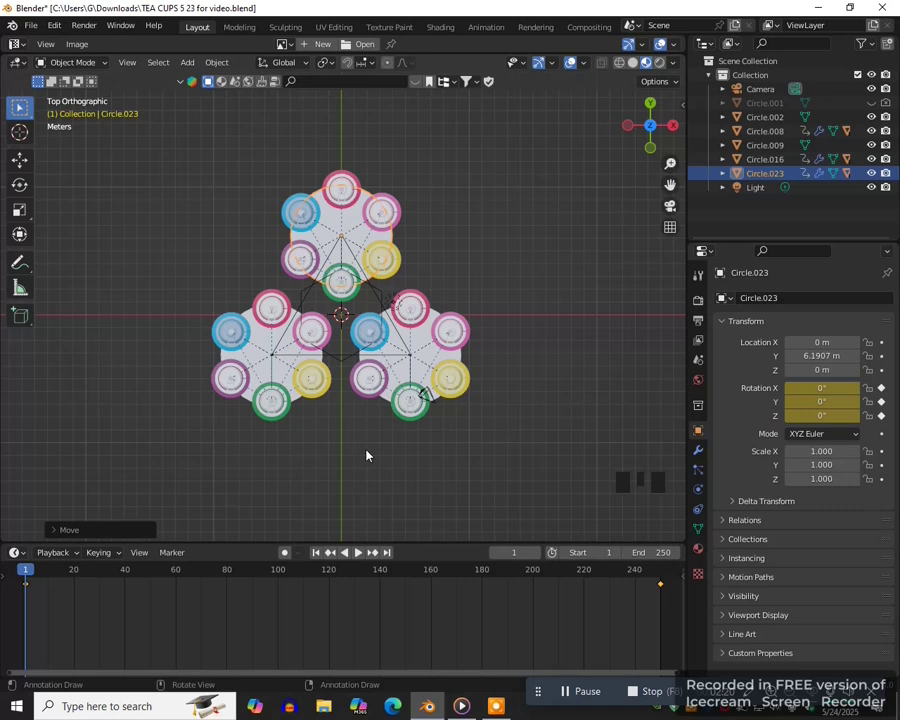
# - Add a mesh circle with 32 vertices and a 1 m radius at the origin and scale it by about 10.31 around the platforms
pyautogui.hotkey('shift', 'a')
pyautogui.moveTo(351, 409)
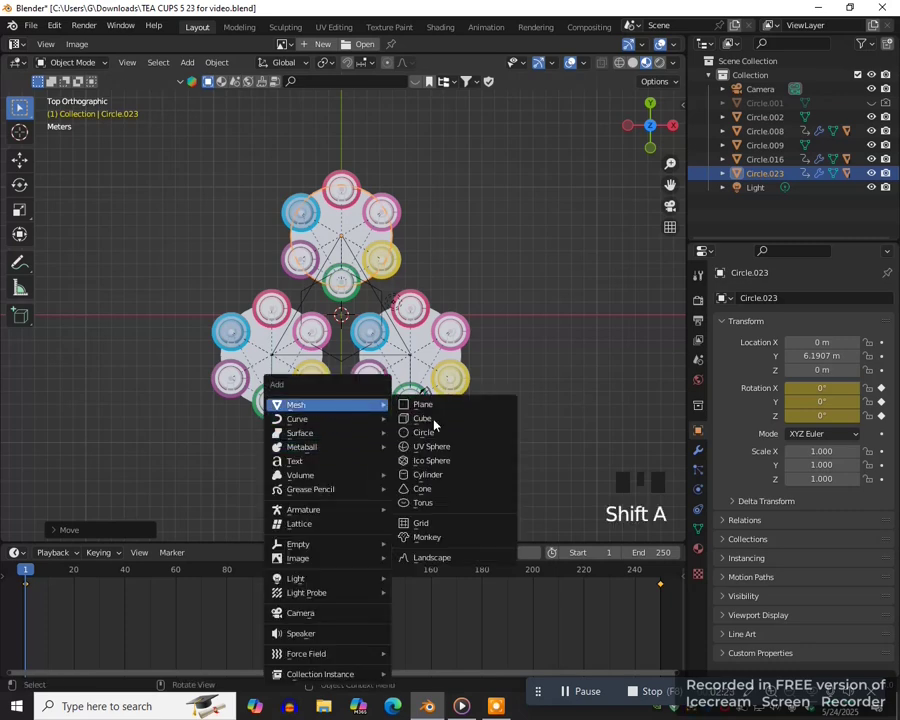
pyautogui.click(445, 433)
pyautogui.click(96, 530)
pyautogui.click(181, 376)
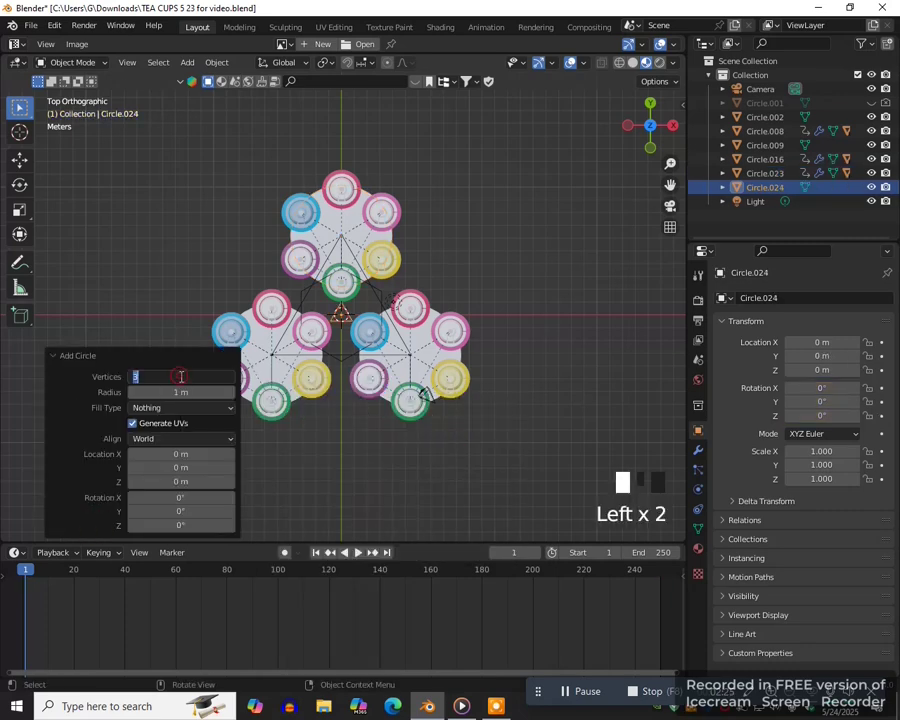
pyautogui.press('Return')
pyautogui.press('s')
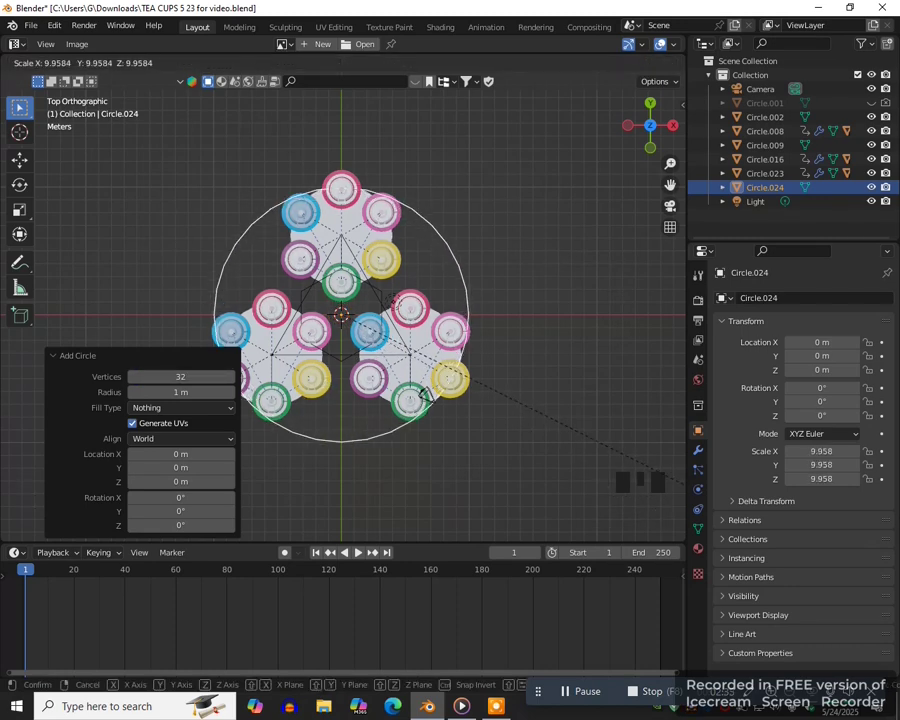
pyautogui.click(435, 272)
# - Fill the large circle with a face in Edit Mode and lower it about 0.955 m along Z, just below the platforms
pyautogui.press('Tab')
pyautogui.click(490, 278)
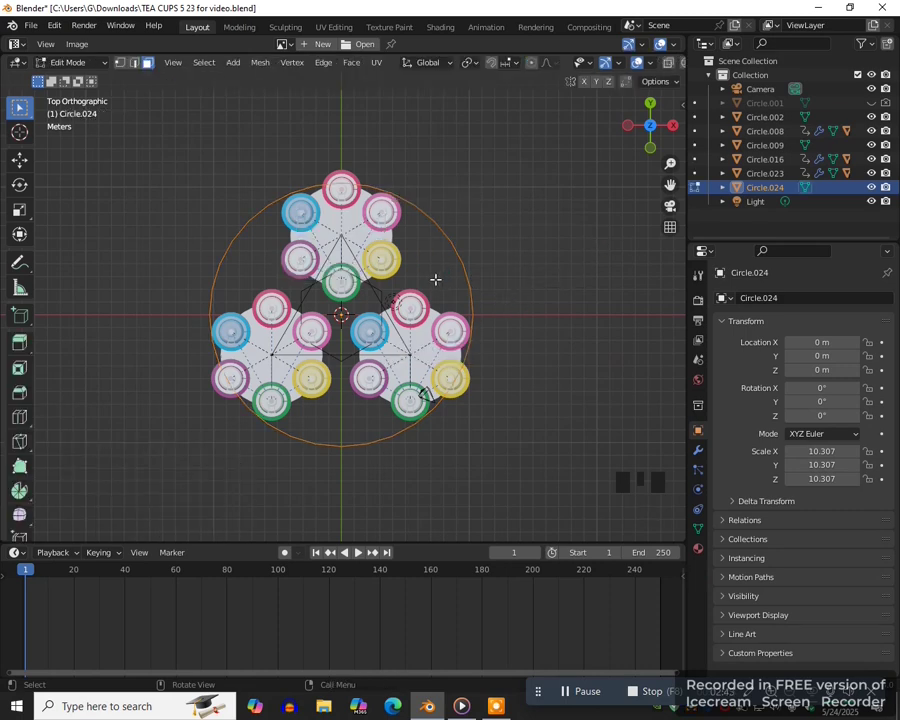
pyautogui.press('f')
pyautogui.press('KP_1')
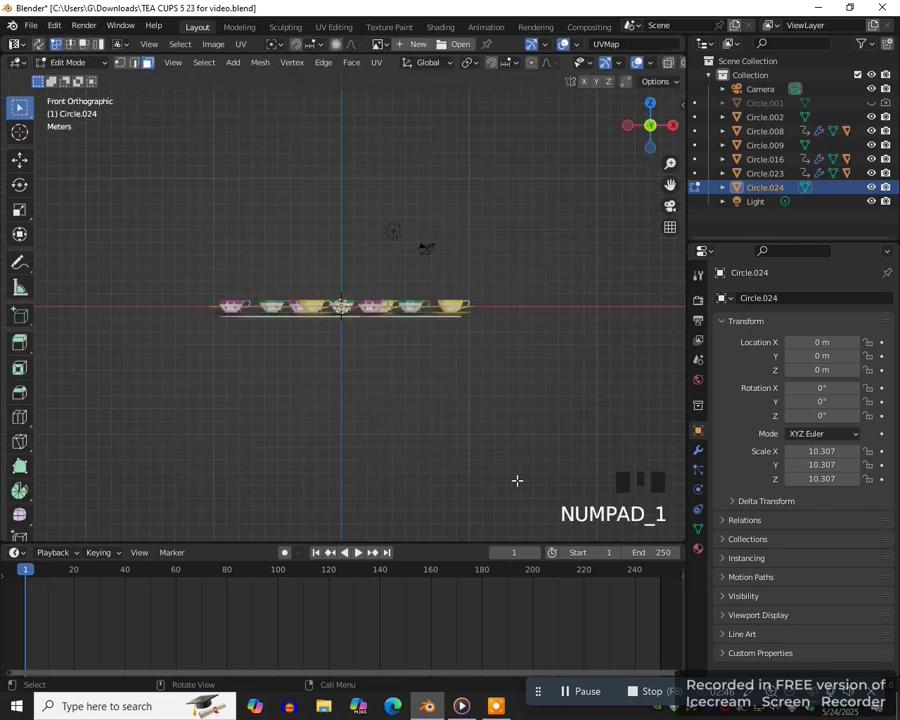
pyautogui.scroll(3, 522, 368)
pyautogui.press('g')
pyautogui.press('z')
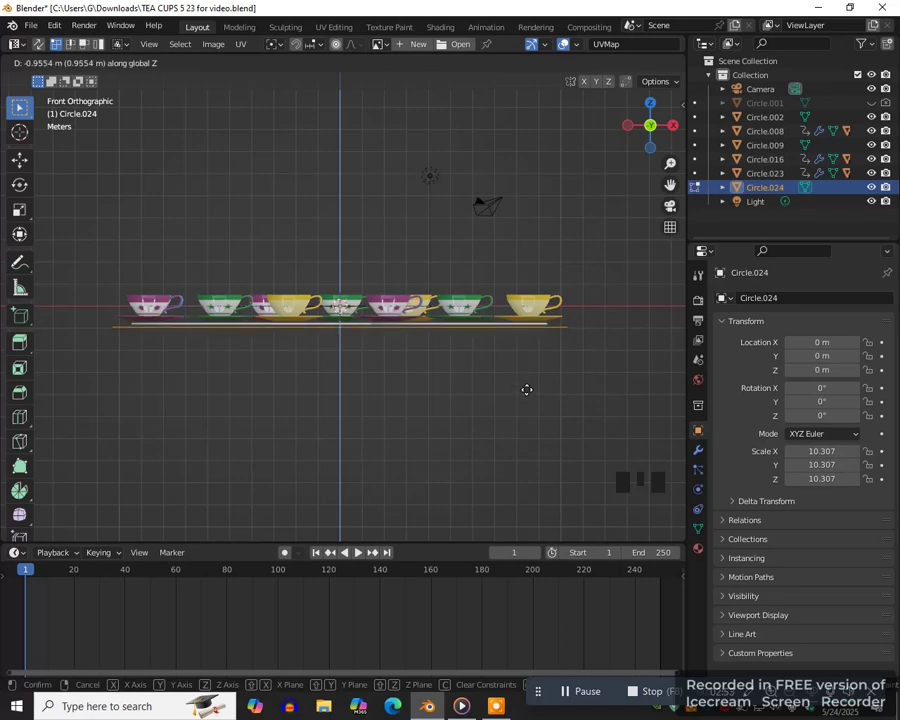
pyautogui.click(527, 389)
pyautogui.moveTo(521, 388); pyautogui.dragTo(442, 437, button='middle')
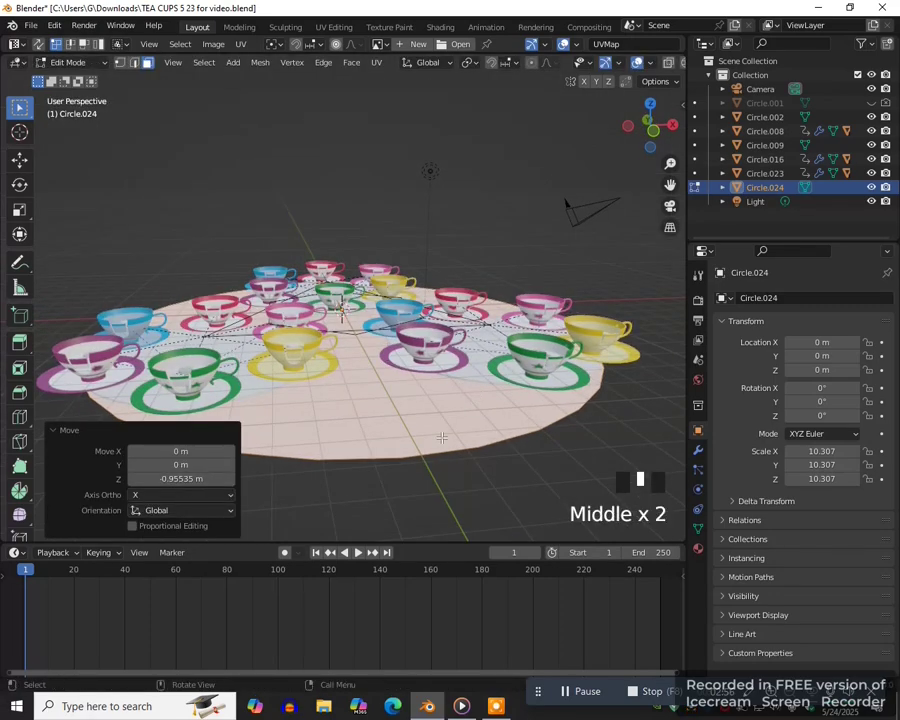
# - Isolate the large disc in top view and knife-cut it straight across along the X axis between opposite rim vertices
pyautogui.press('KP_7')
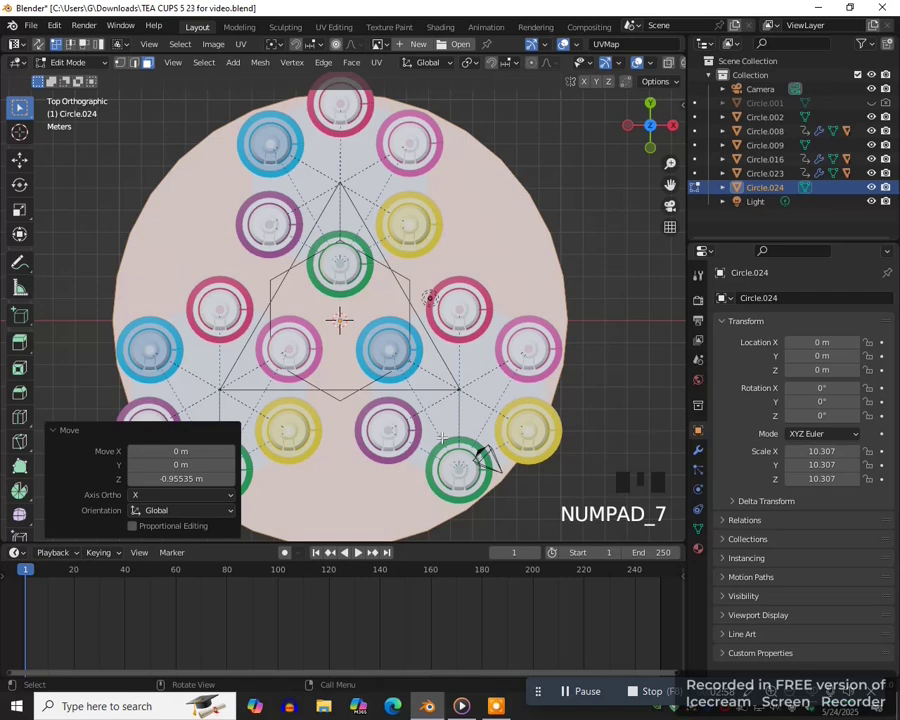
pyautogui.press('KP_Divide')
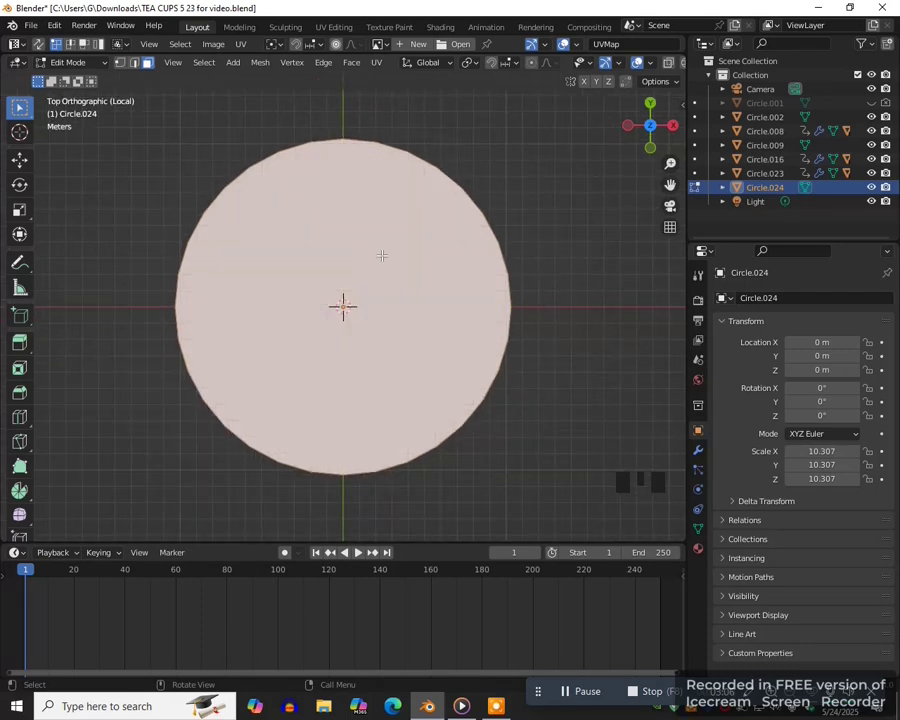
pyautogui.press('1')
pyautogui.press('k')
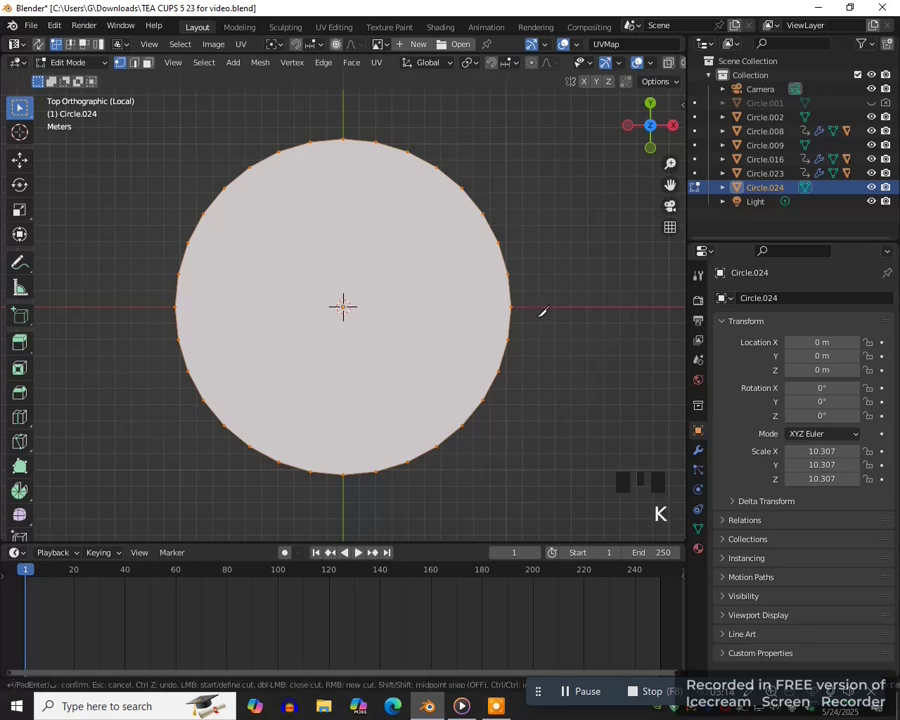
pyautogui.click(177, 306)
pyautogui.click(511, 307)
pyautogui.click(511, 306)
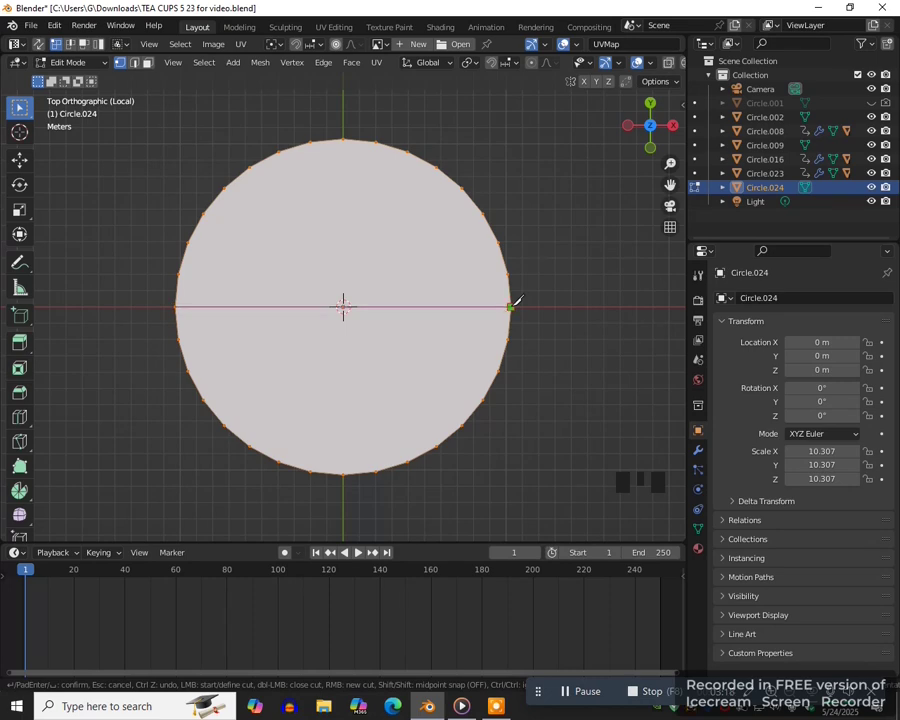
pyautogui.press('Return')
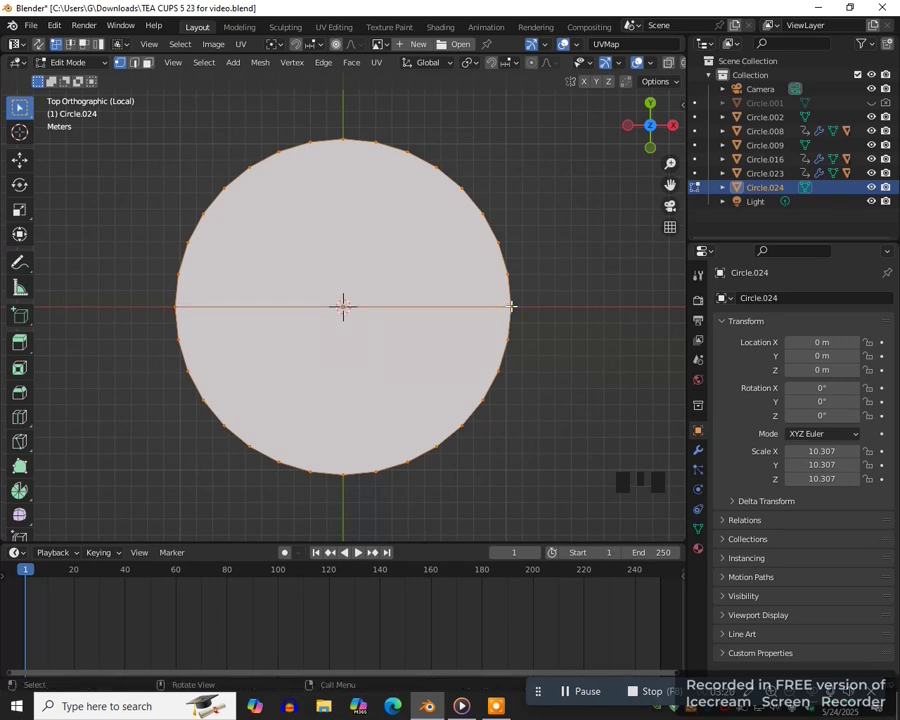
# - Knife-cut through the disc's centre to every second rim vertex, dividing it into 16 equal wedges
pyautogui.press('k')
pyautogui.click(345, 472)
pyautogui.click(343, 306)
pyautogui.click(279, 153)
pyautogui.press('Return')
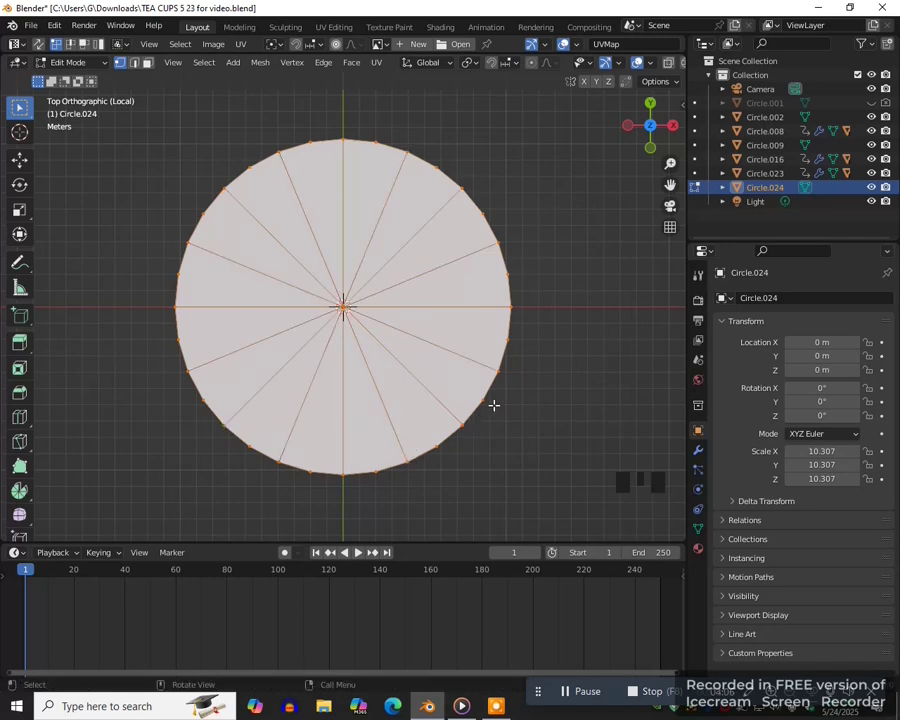
# - Select every other wedge of the disc as faces, eight in total
pyautogui.press('3')
pyautogui.click(366, 446)
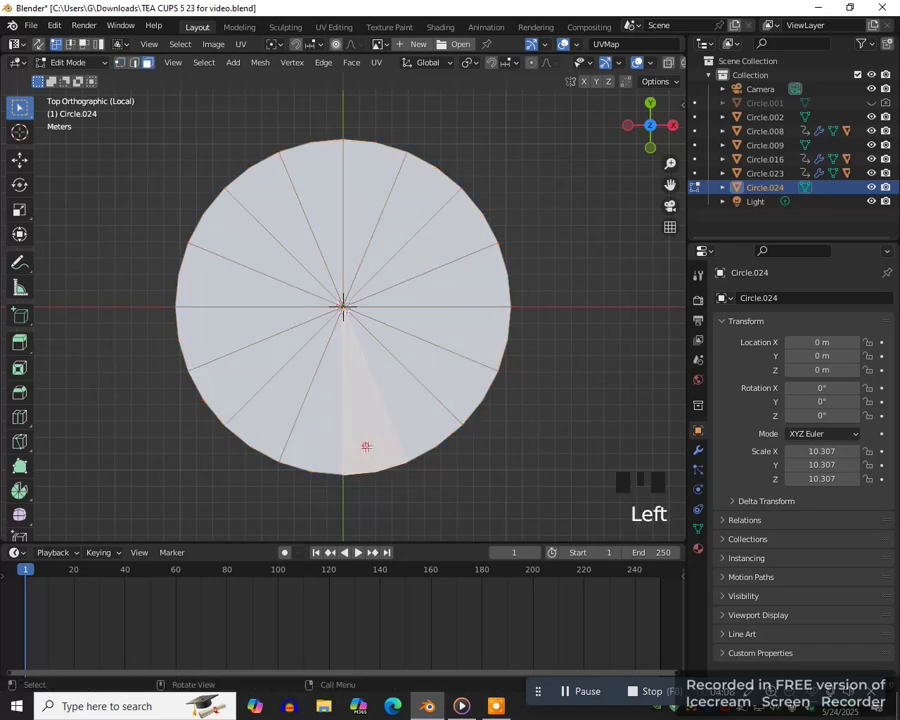
pyautogui.keyDown('shift'); pyautogui.click(450, 376); pyautogui.keyUp('shift')
pyautogui.keyDown('shift'); pyautogui.click(442, 282); pyautogui.keyUp('shift')
pyautogui.keyDown('shift'); pyautogui.click(408, 212); pyautogui.keyUp('shift')
pyautogui.keyDown('shift'); pyautogui.click(320, 188); pyautogui.keyUp('shift')
pyautogui.keyDown('shift'); pyautogui.click(250, 240); pyautogui.keyUp('shift')
pyautogui.keyDown('shift'); pyautogui.click(225, 328); pyautogui.keyUp('shift')
pyautogui.keyDown('shift'); pyautogui.click(272, 412); pyautogui.keyUp('shift')
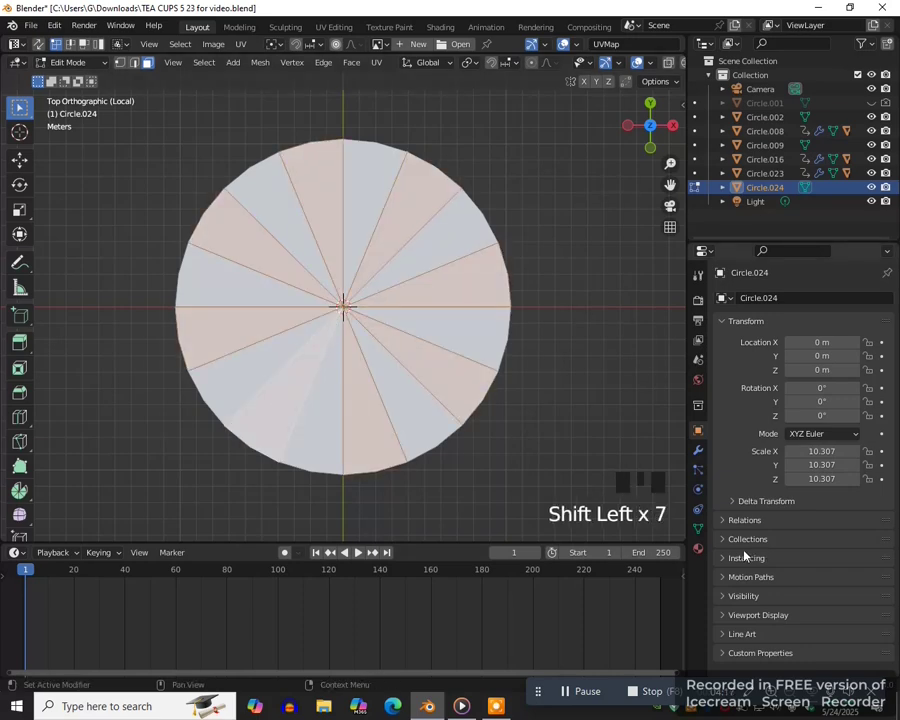
# - Create a material with a light pink base color and assign it to the selected wedges
pyautogui.click(698, 549)
pyautogui.click(826, 358)
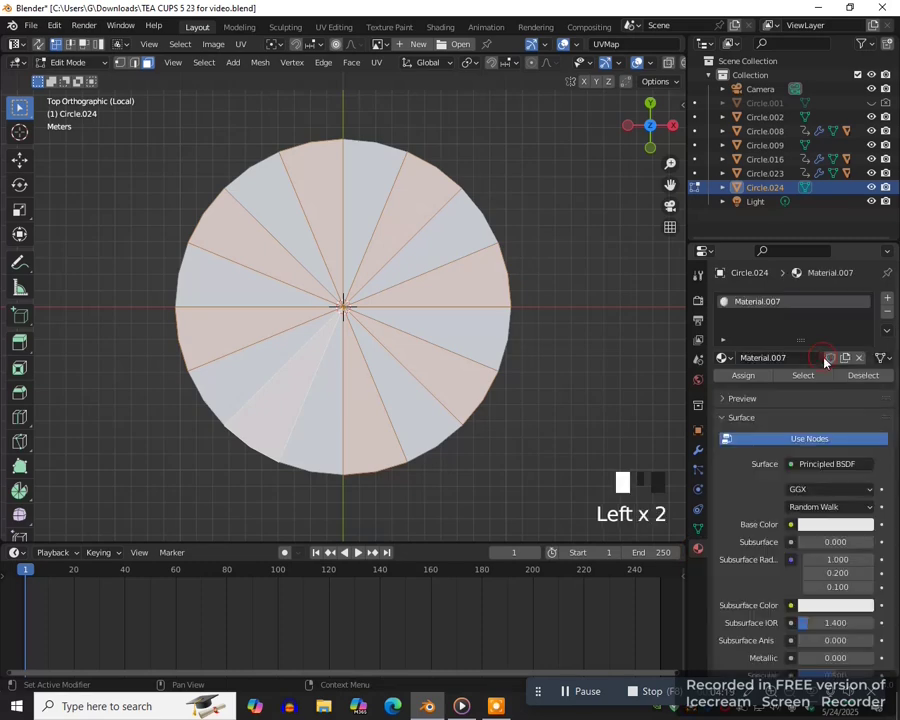
pyautogui.click(822, 525)
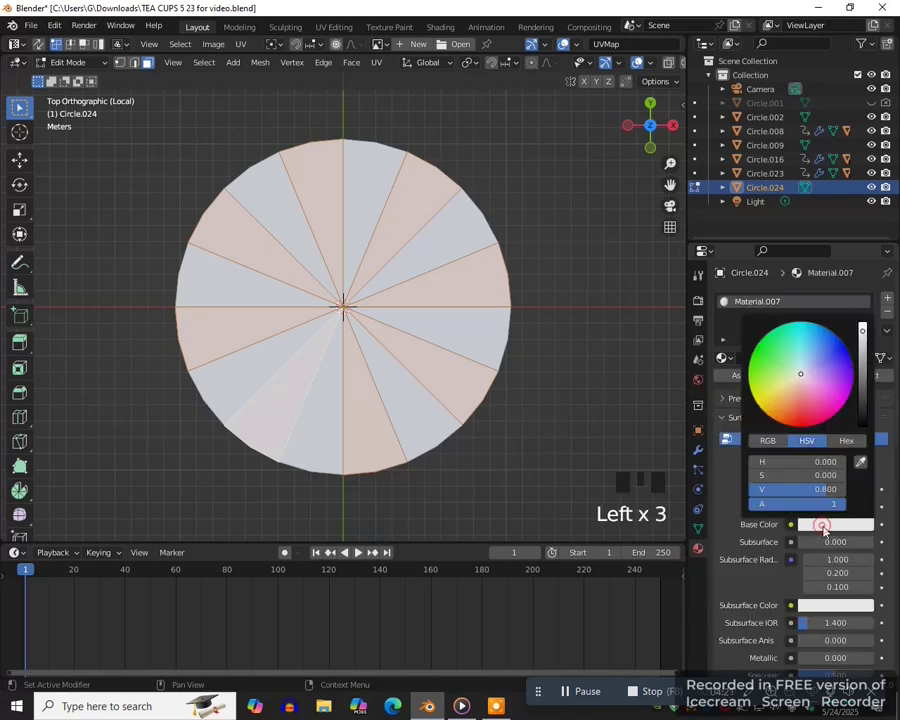
pyautogui.click(814, 380)
pyautogui.click(741, 377)
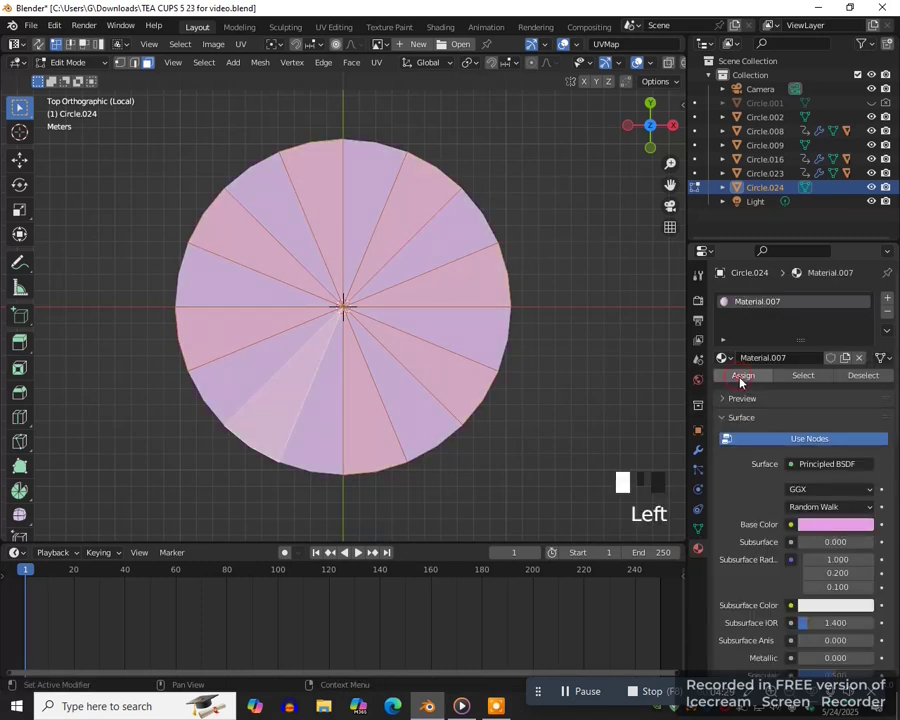
# - Invert the face selection and assign a second material with a purple base color of H 0.732, S 0.967, V 0.8
pyautogui.click(204, 62)
pyautogui.click(220, 107)
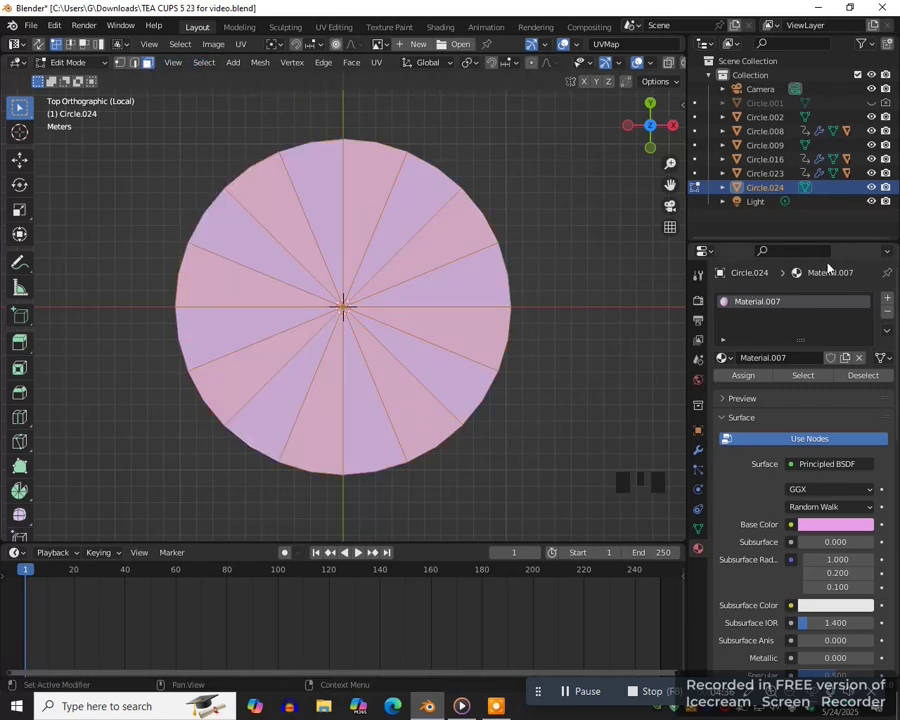
pyautogui.click(887, 298)
pyautogui.click(800, 386)
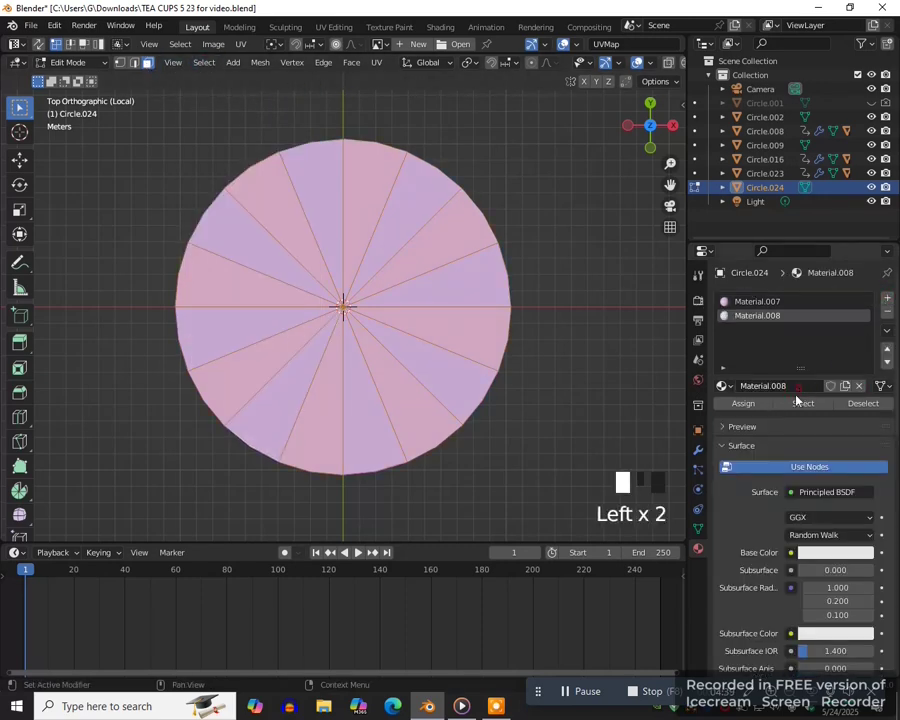
pyautogui.click(810, 552)
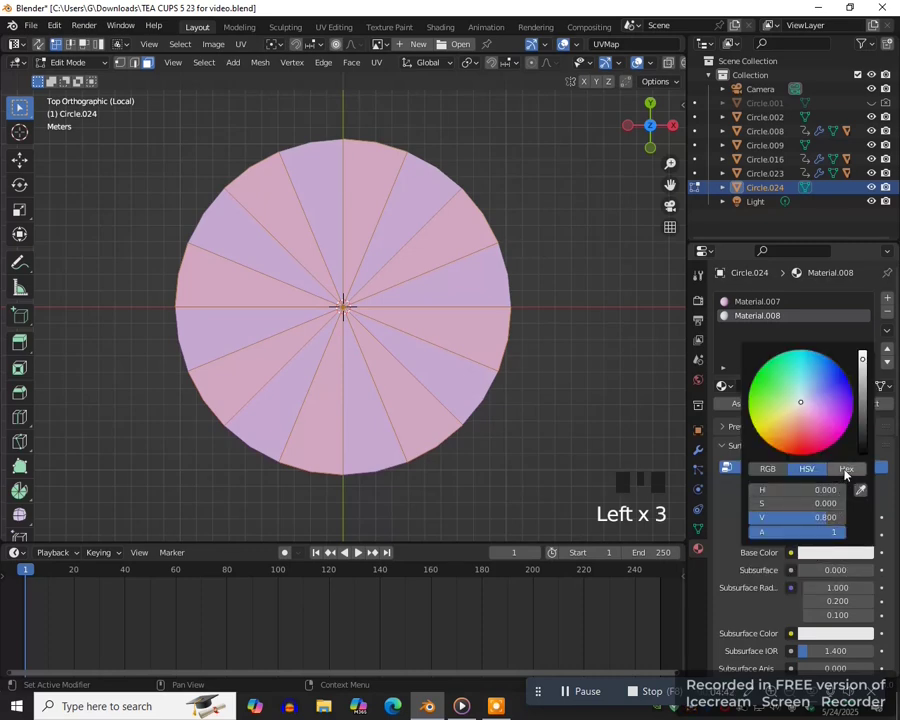
pyautogui.click(765, 350)
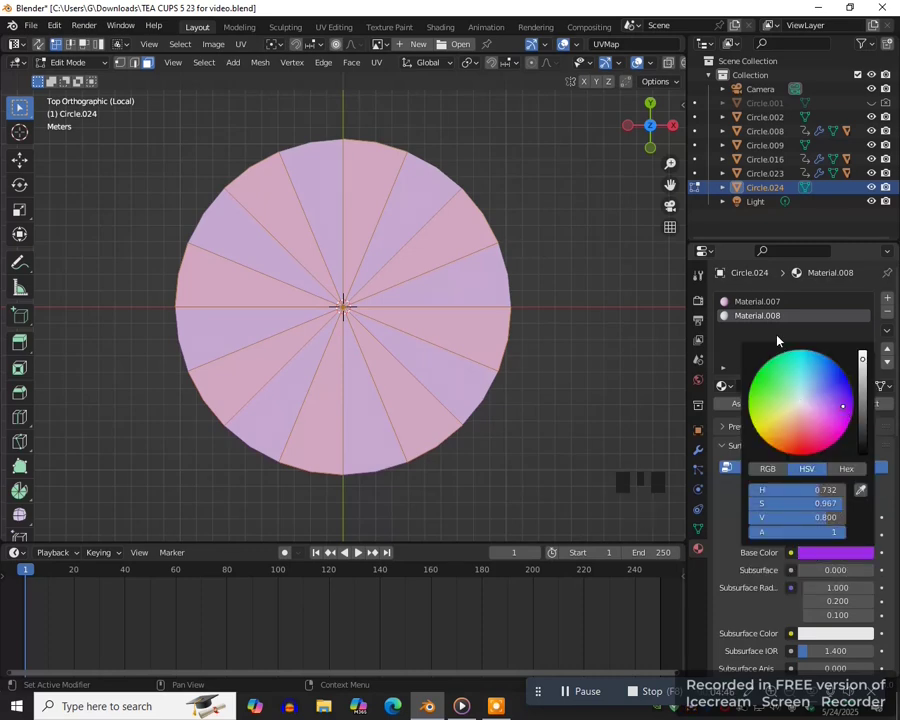
pyautogui.click(742, 404)
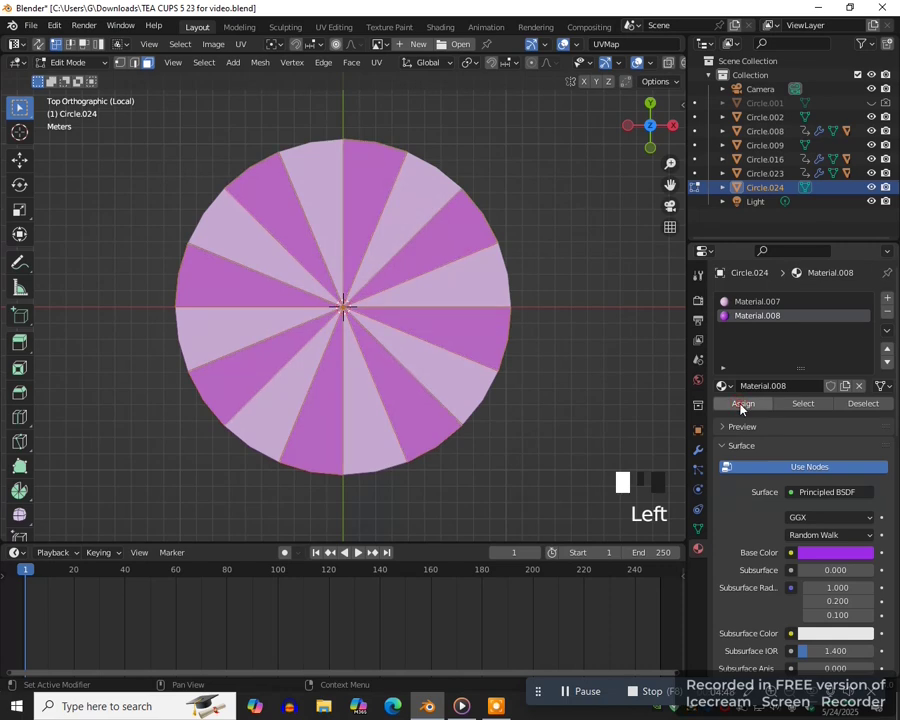
# - Add a Solidify modifier to the striped disc and leave local view to bring back the whole ride
pyautogui.moveTo(482, 463); pyautogui.dragTo(486, 399, button='middle')
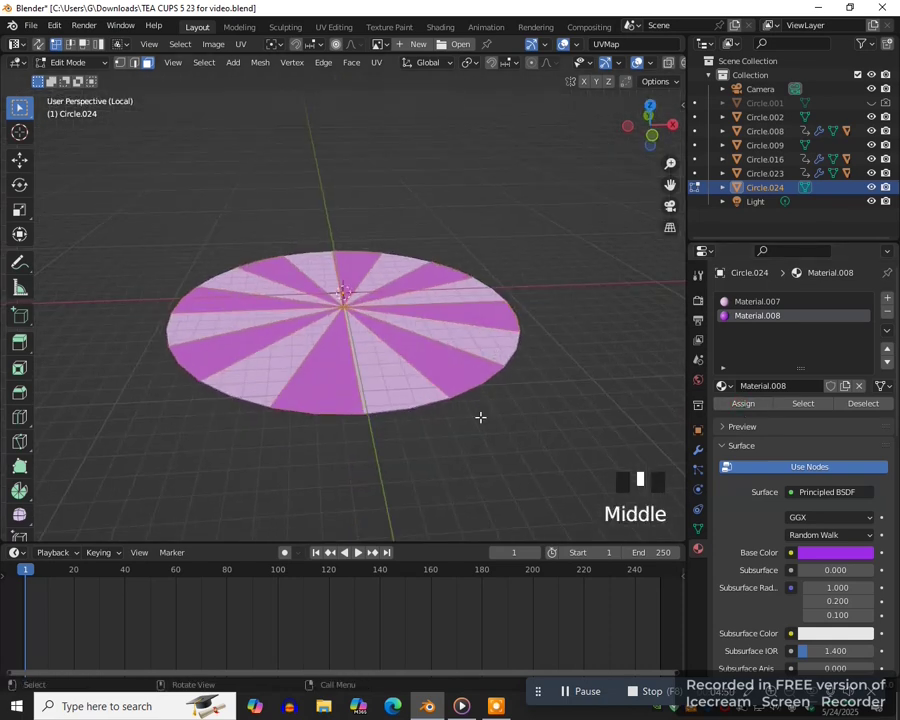
pyautogui.scroll(2, 480, 417)
pyautogui.click(699, 452)
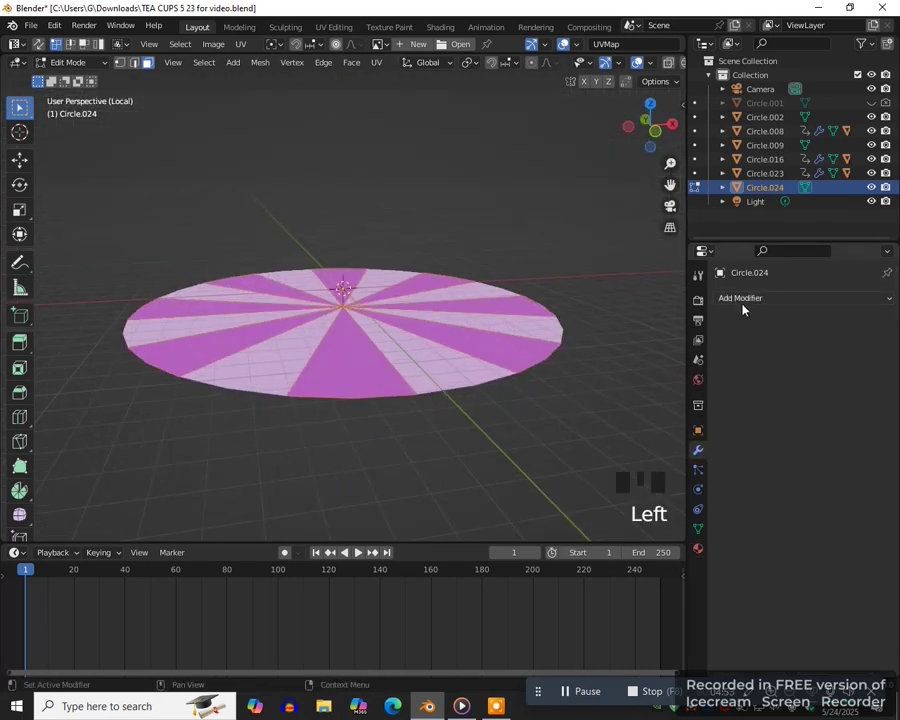
pyautogui.click(745, 299)
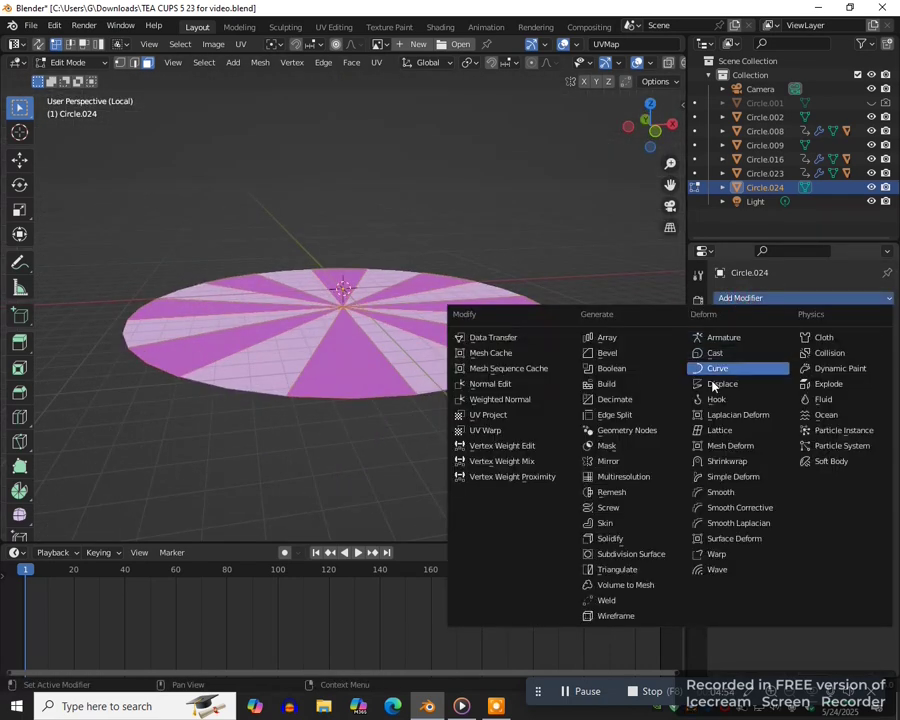
pyautogui.click(616, 540)
pyautogui.moveTo(538, 484); pyautogui.dragTo(512, 469, button='middle')
pyautogui.press('KP_Divide')
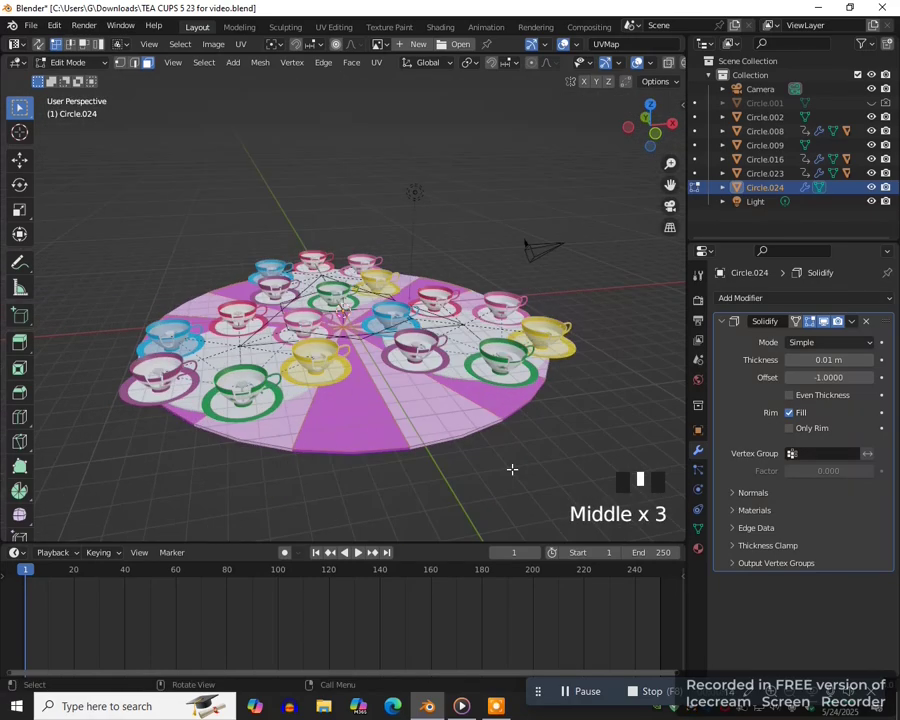
# - Parent each of the three cup platforms to the striped base disc as an object
pyautogui.press('KP_7')
pyautogui.press('Tab')
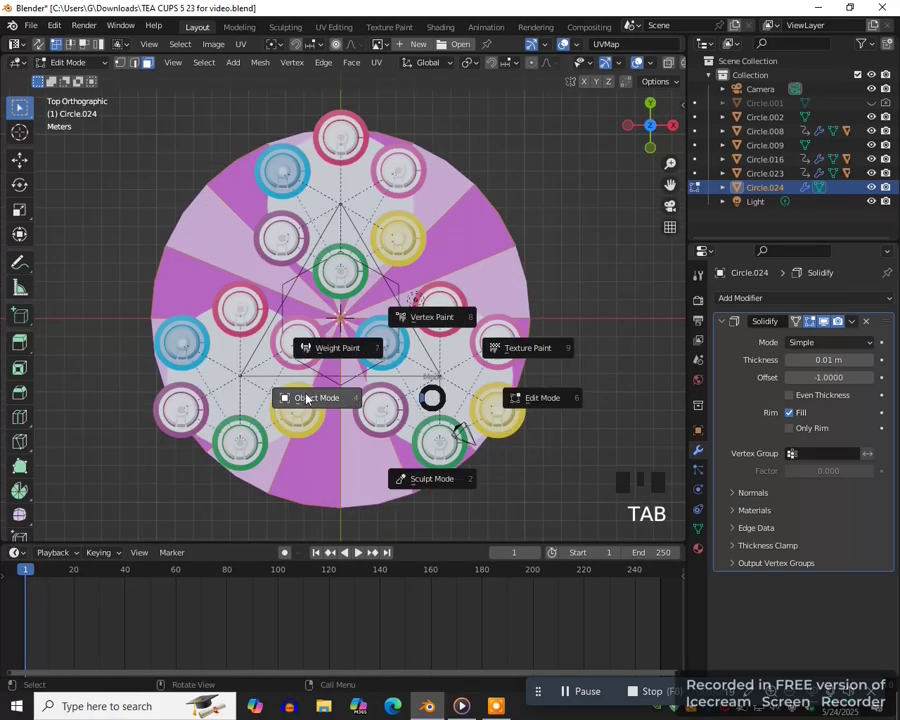
pyautogui.click(448, 390)
pyautogui.click(448, 392)
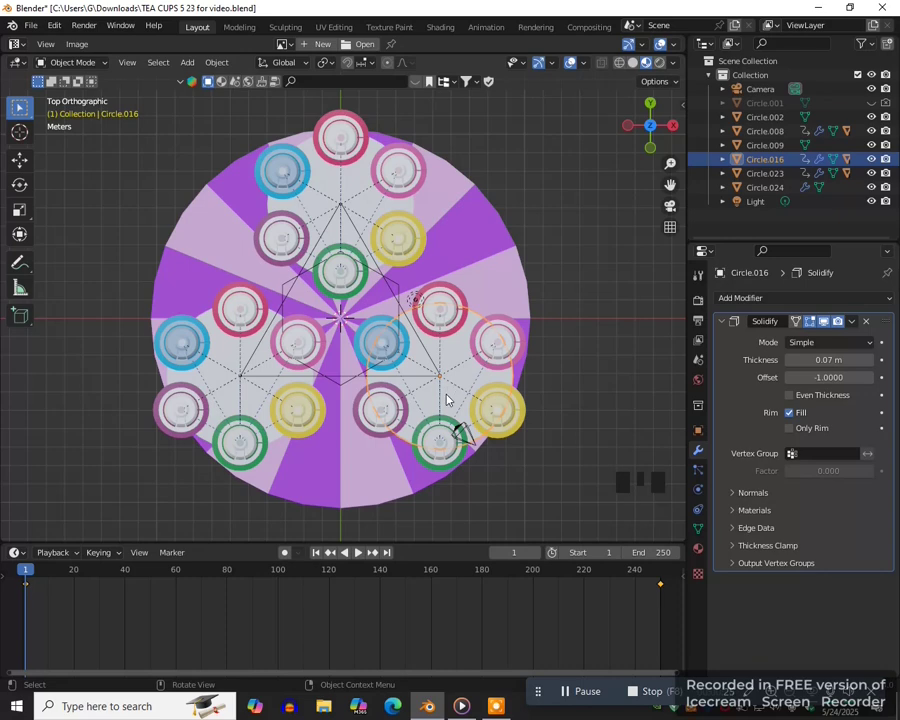
pyautogui.keyDown('shift'); pyautogui.click(372, 476); pyautogui.keyUp('shift')
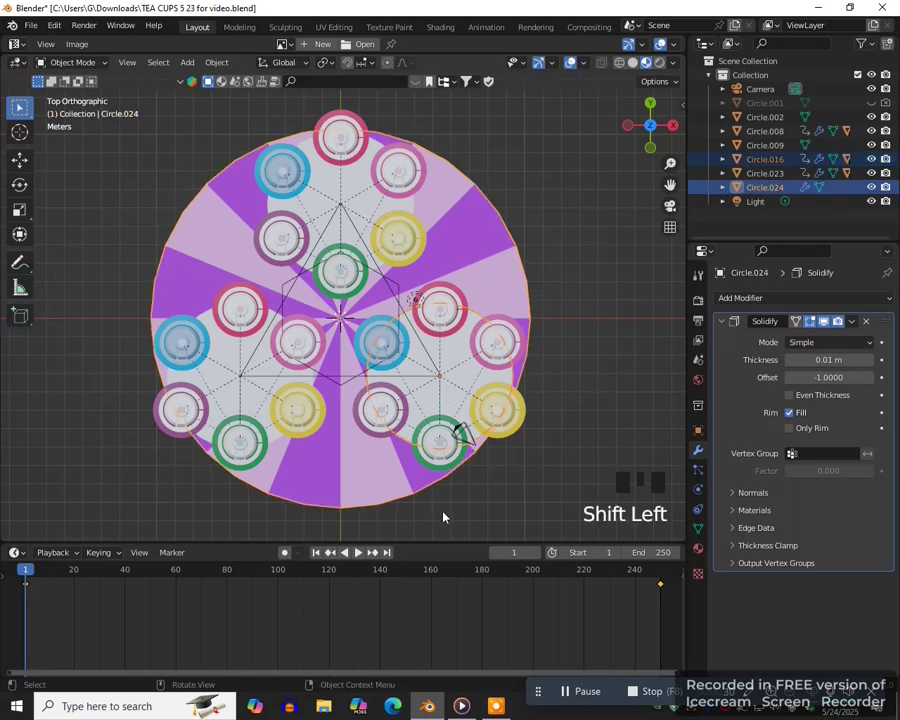
pyautogui.hotkey('ctrl', 'p')
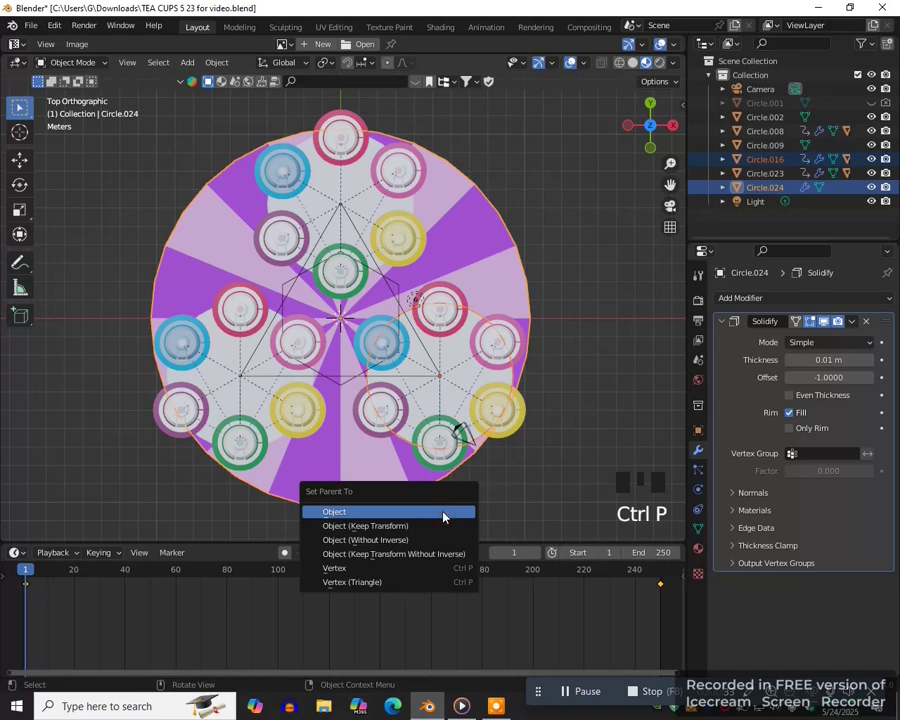
pyautogui.click(443, 517)
pyautogui.click(428, 216)
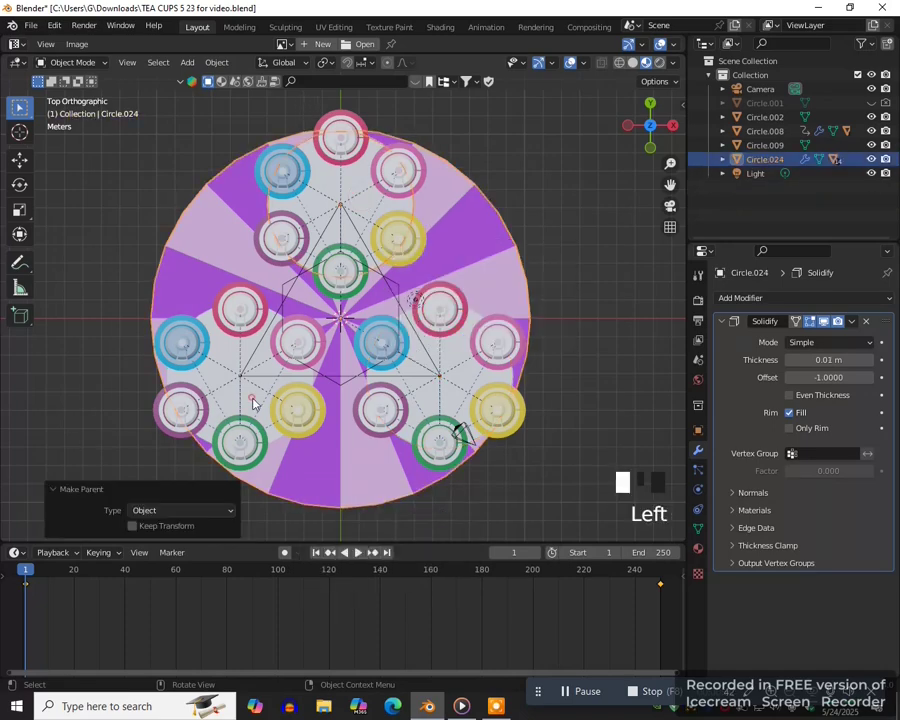
pyautogui.click(320, 456)
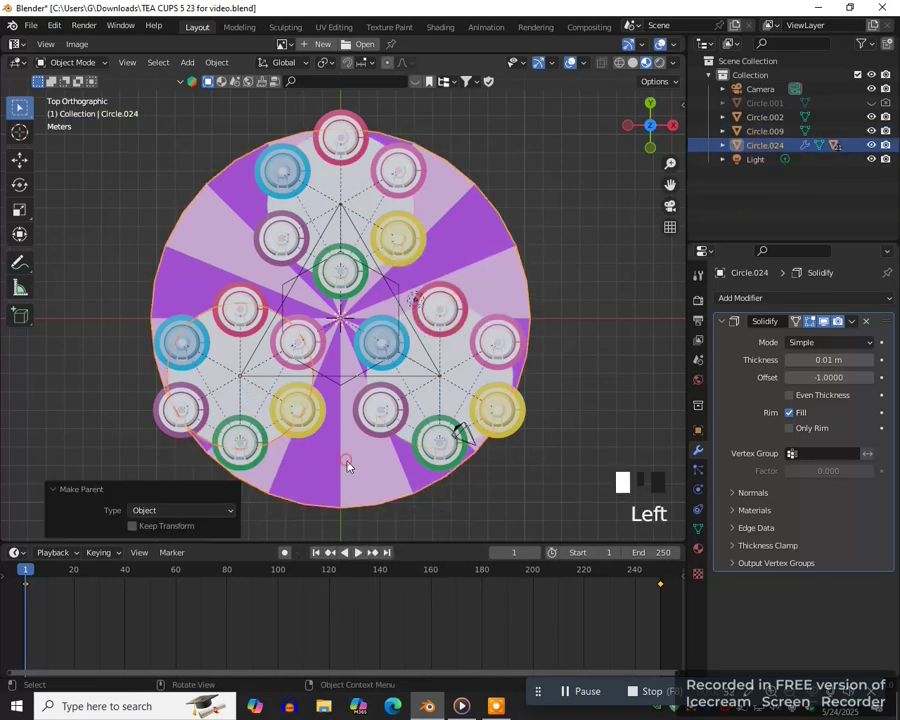
# - Insert rotation keyframes on the striped disc at frame 1 with its Z rotation at 0°
pyautogui.click(347, 464)
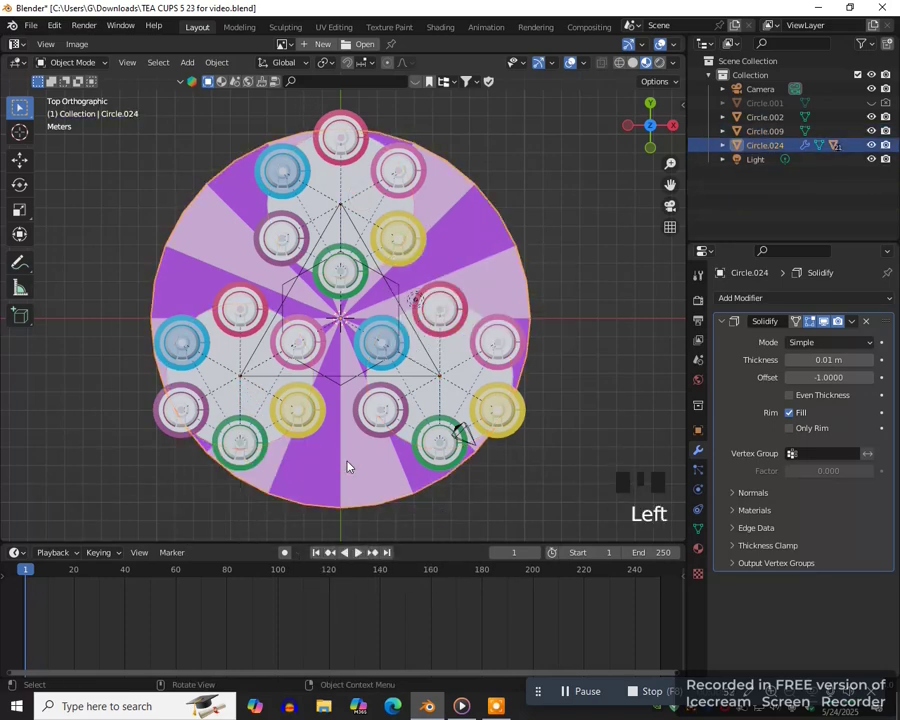
pyautogui.press('n')
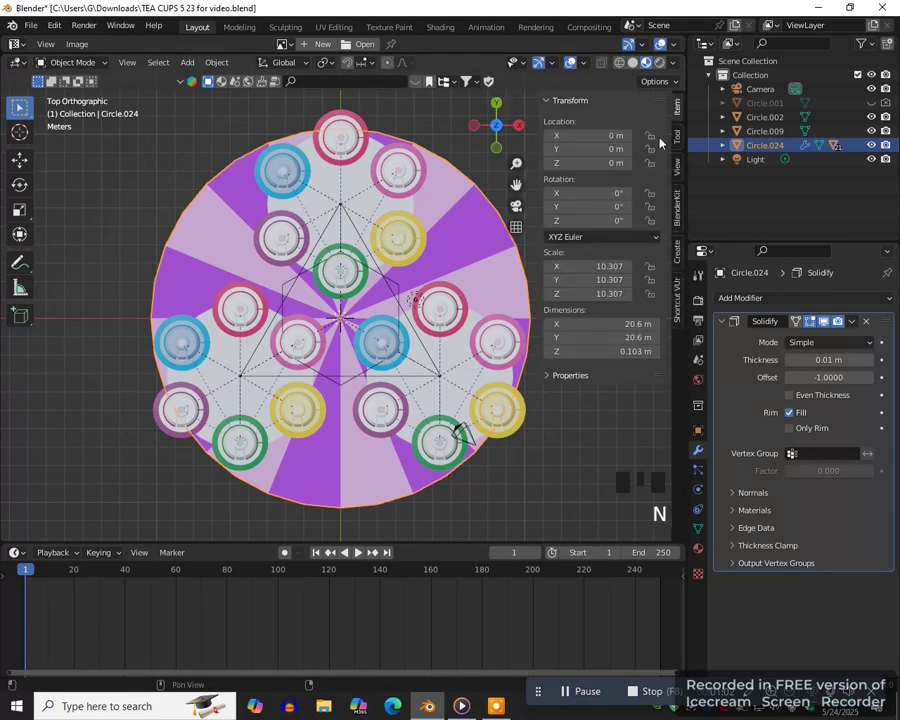
pyautogui.rightClick(614, 220)
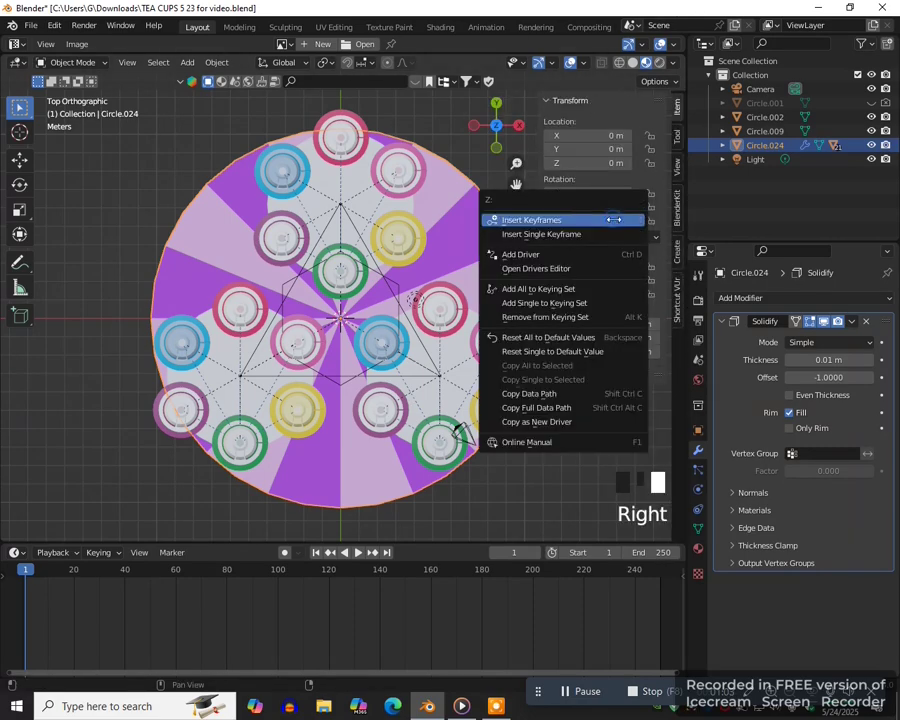
pyautogui.click(567, 220)
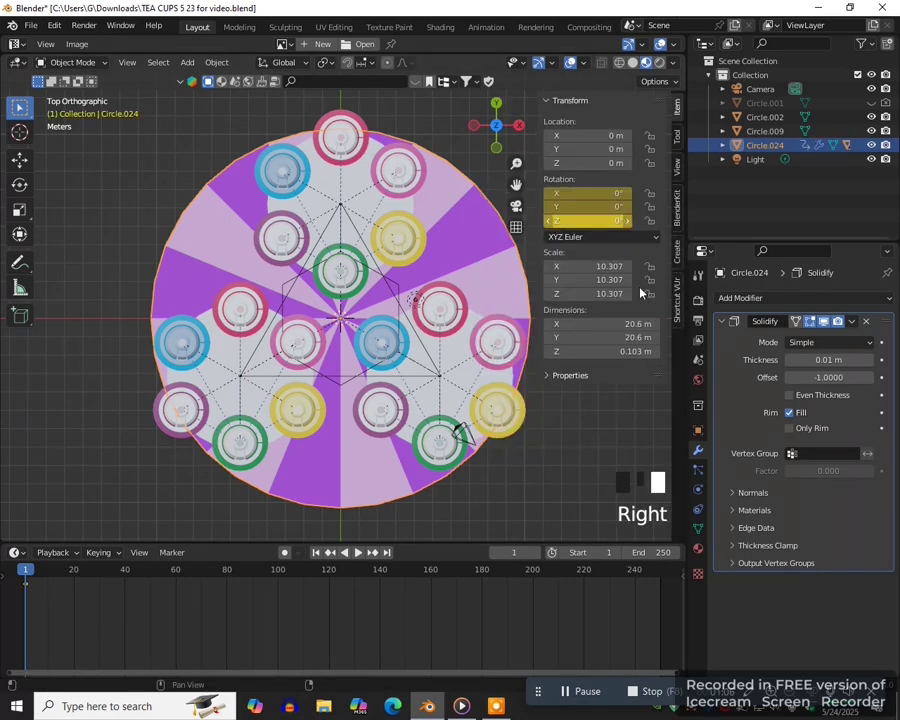
# - Set the disc's Z rotation for a spin at frame 250 and insert rotation keyframes there
pyautogui.click(660, 572)
pyautogui.doubleClick(609, 221)
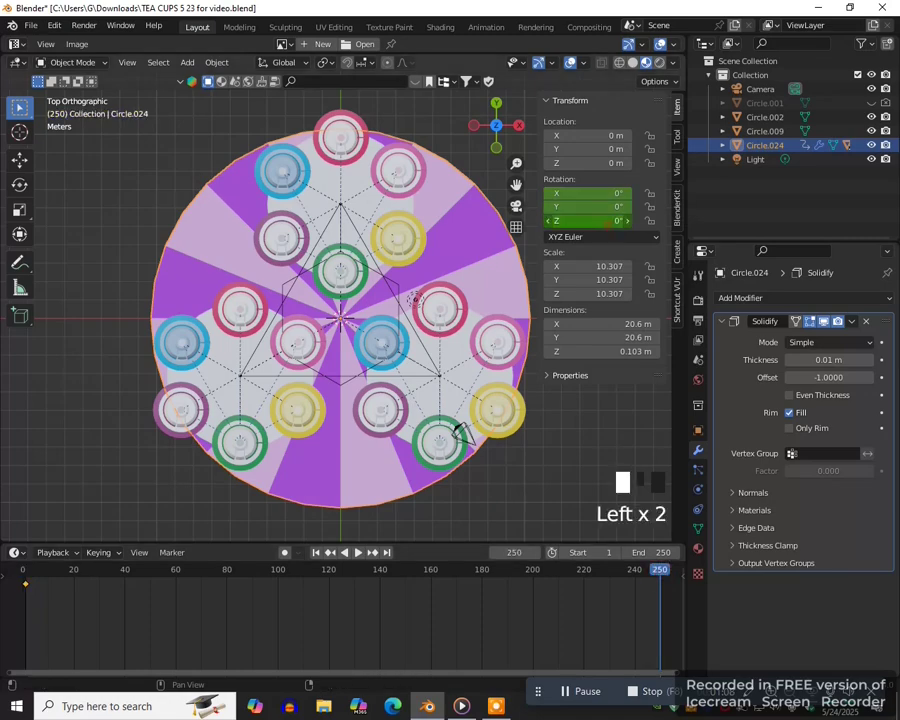
pyautogui.press('Escape')
pyautogui.rightClick(555, 222)
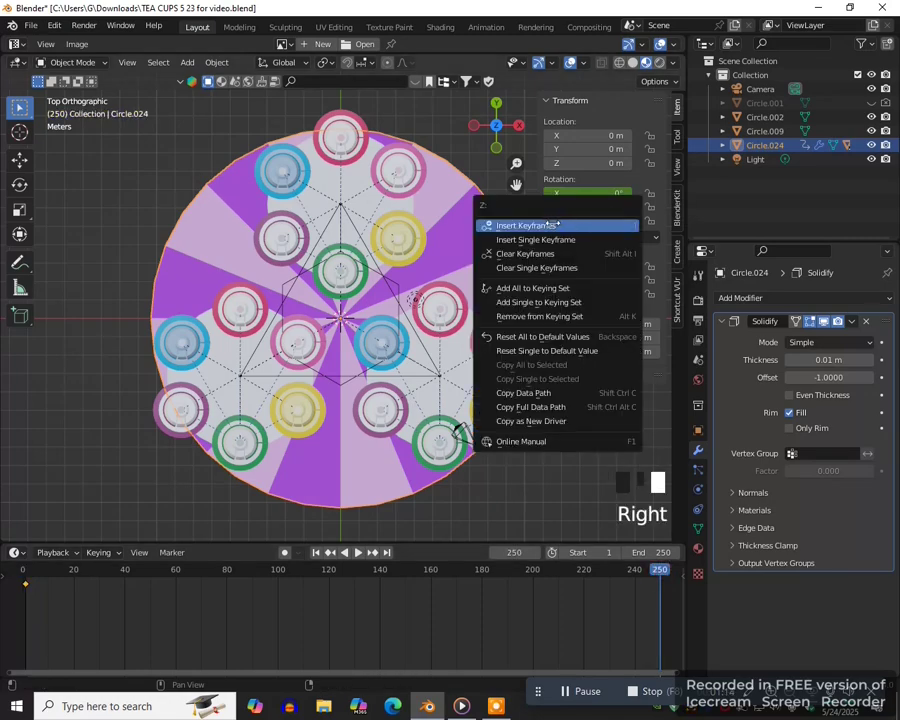
pyautogui.click(553, 224)
# - Play the animation in a perspective view to check the spinning ride, and stop it
pyautogui.moveTo(460, 428); pyautogui.dragTo(554, 446, button='middle')
pyautogui.press('n')
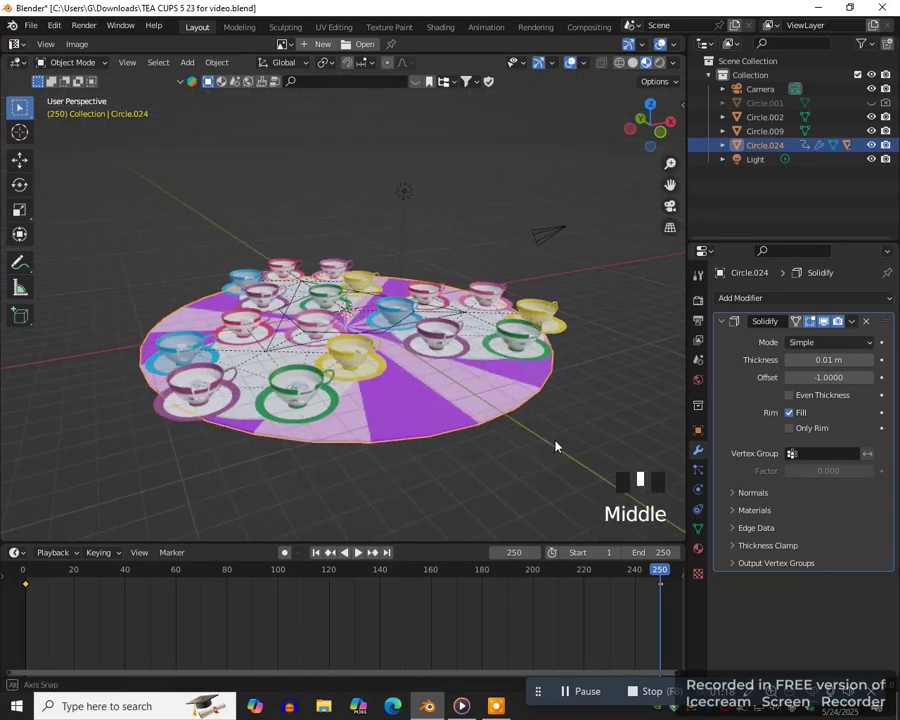
pyautogui.click(360, 553)
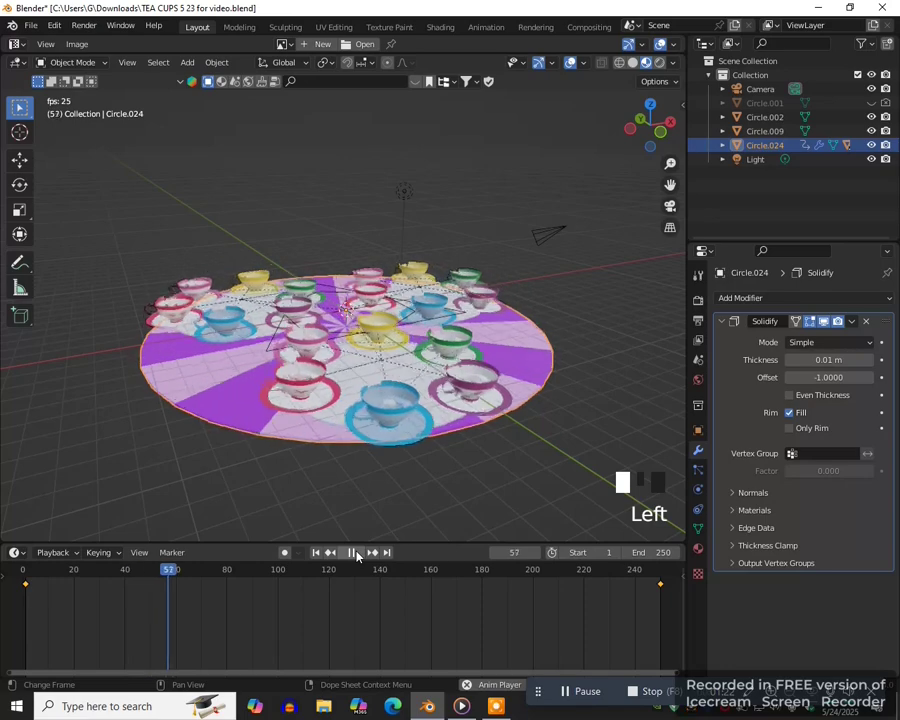
pyautogui.click(357, 552)
# - Give the three platforms new materials with turquoise, pale yellow and pale green base colors, and play the animation
pyautogui.moveTo(350, 482); pyautogui.dragTo(401, 481, button='middle')
pyautogui.click(427, 395)
pyautogui.moveTo(427, 395); pyautogui.dragTo(421, 420, button='middle')
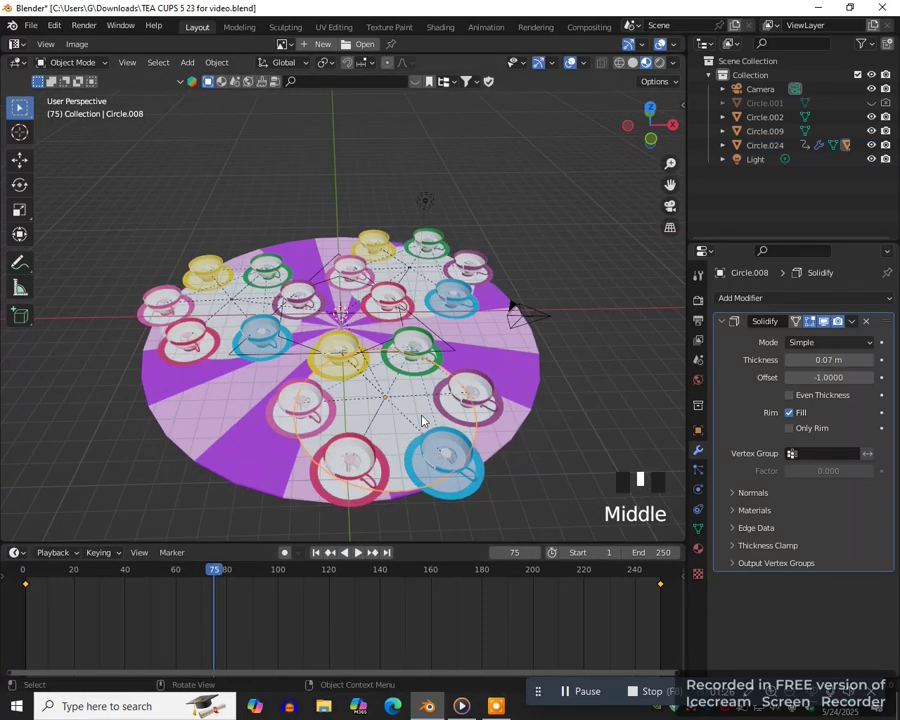
pyautogui.click(699, 550)
pyautogui.click(817, 358)
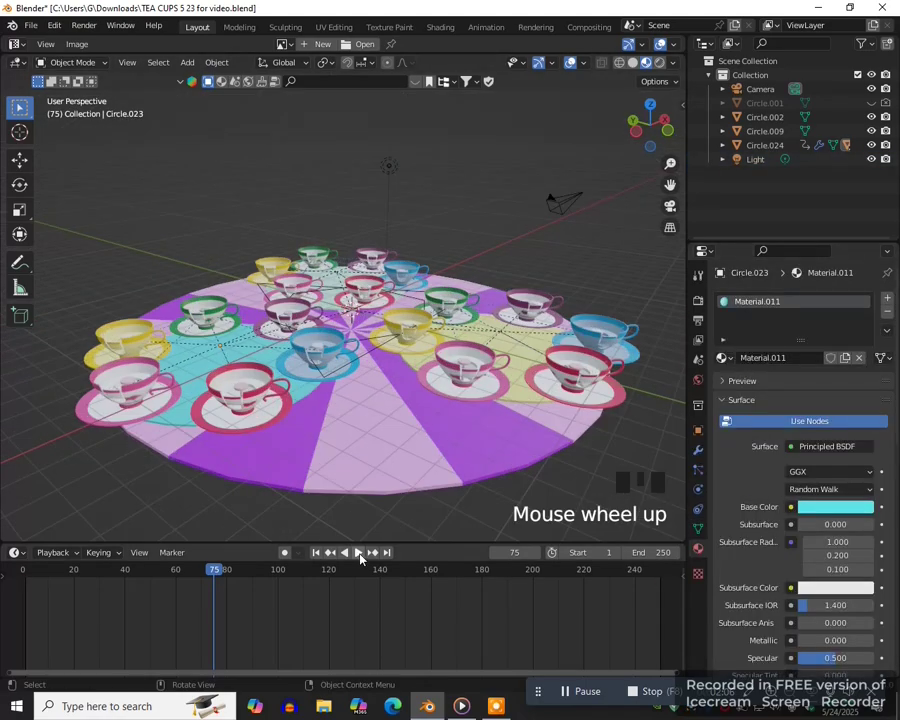
pyautogui.click(357, 552)
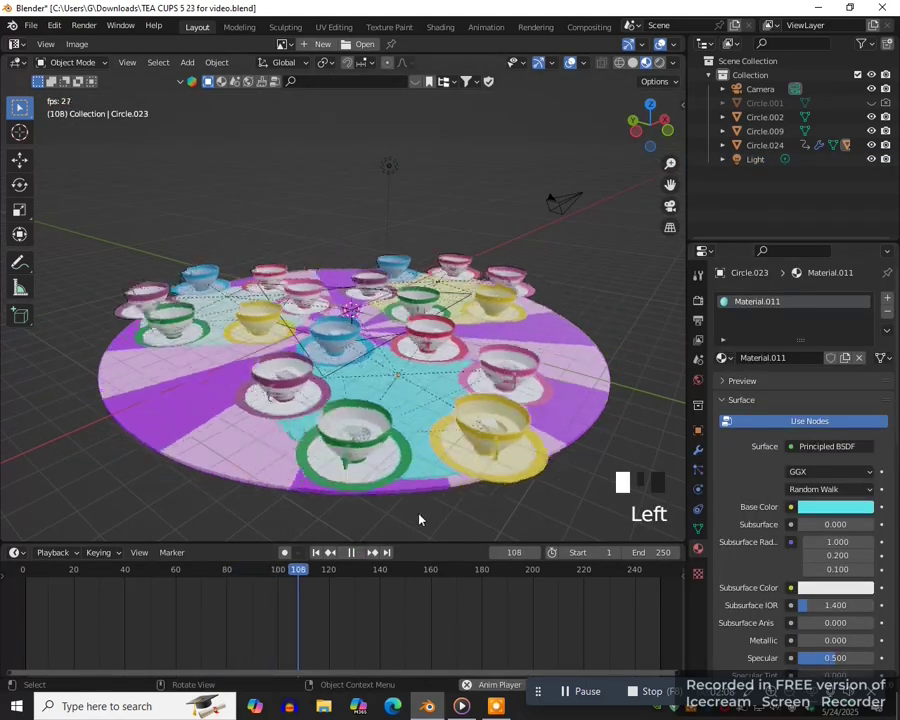